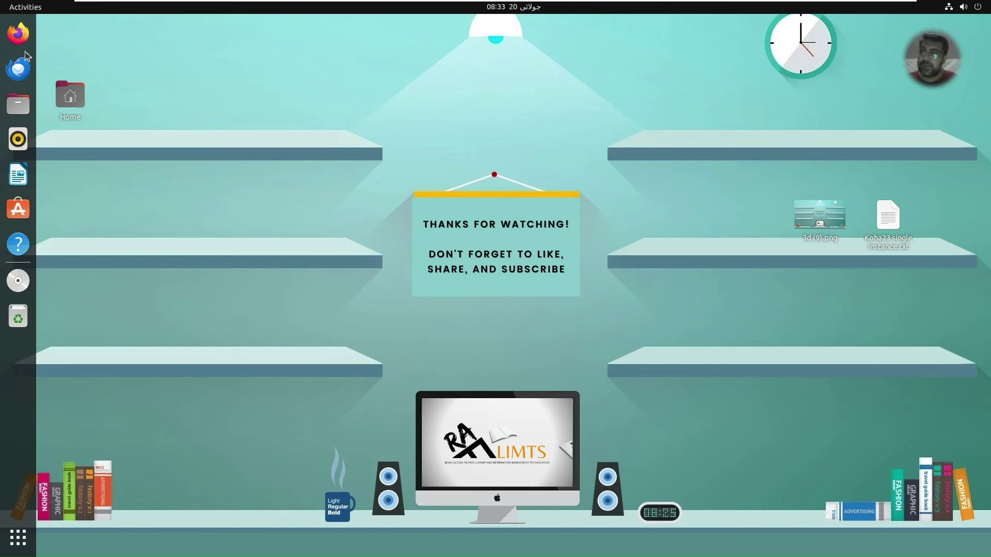
Open Firefox and load the local Koha staff site at 127.0.0.1:8080
click(18, 33)
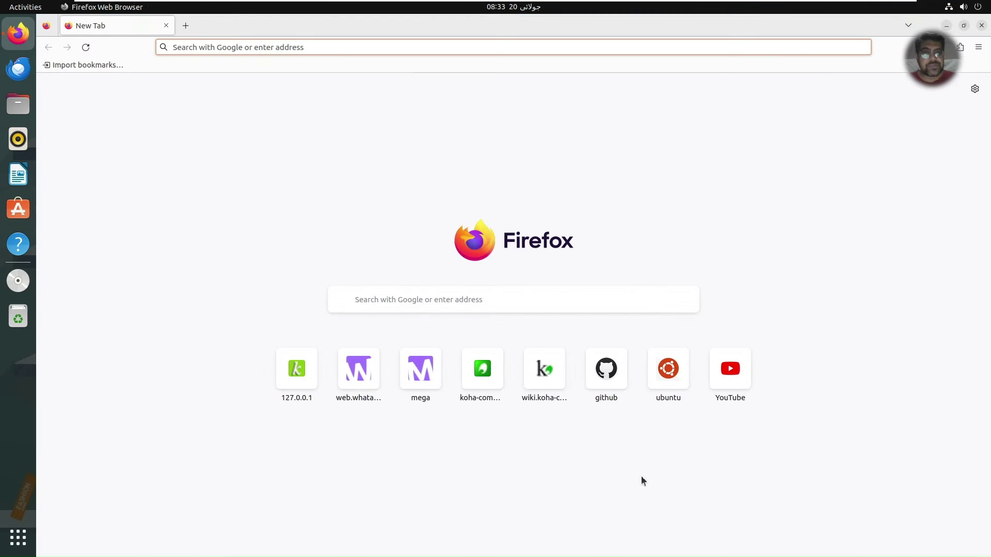
click(305, 366)
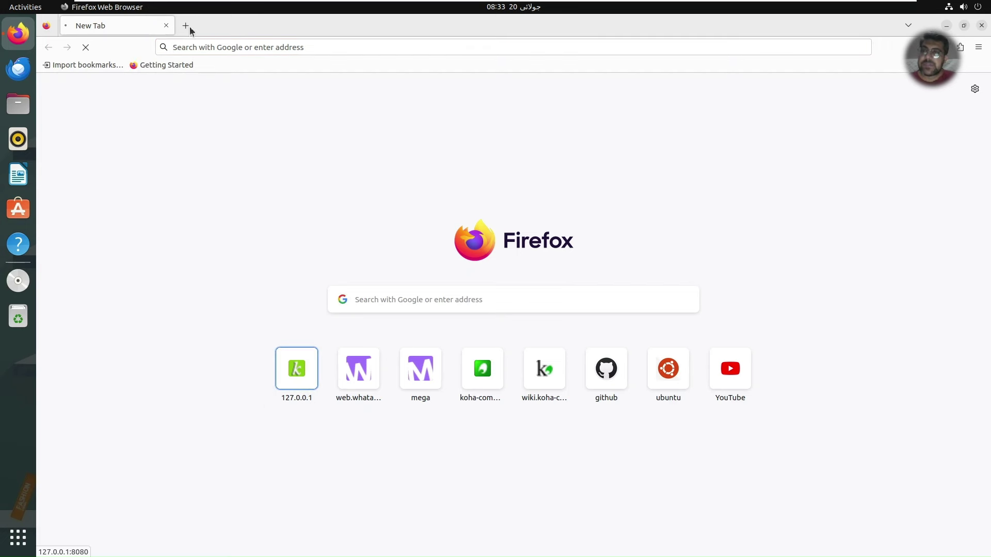
Search the web for "koha circulation" in a new tab and open the Koha Manual's Circulation page
key(ctrl+t)
text(ko)
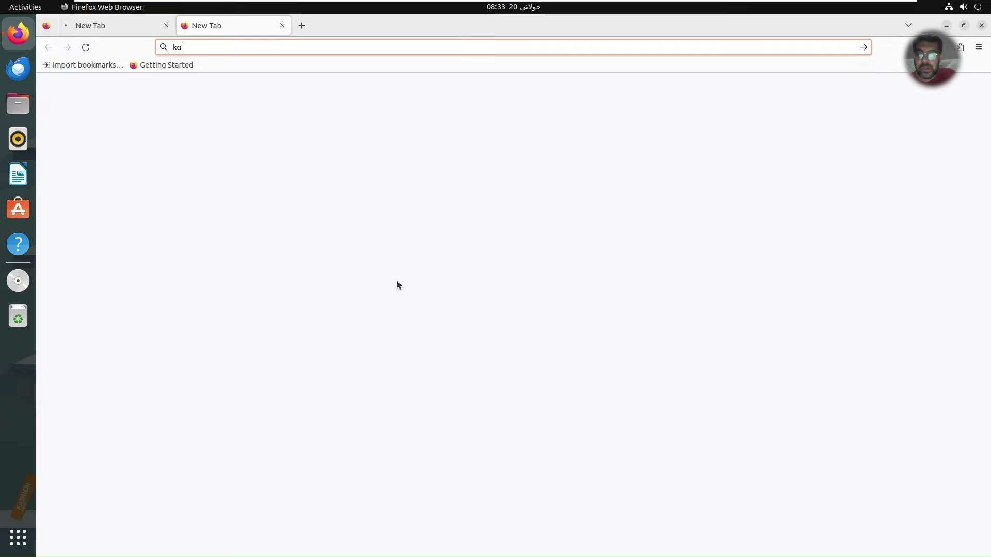
text(ha cir)
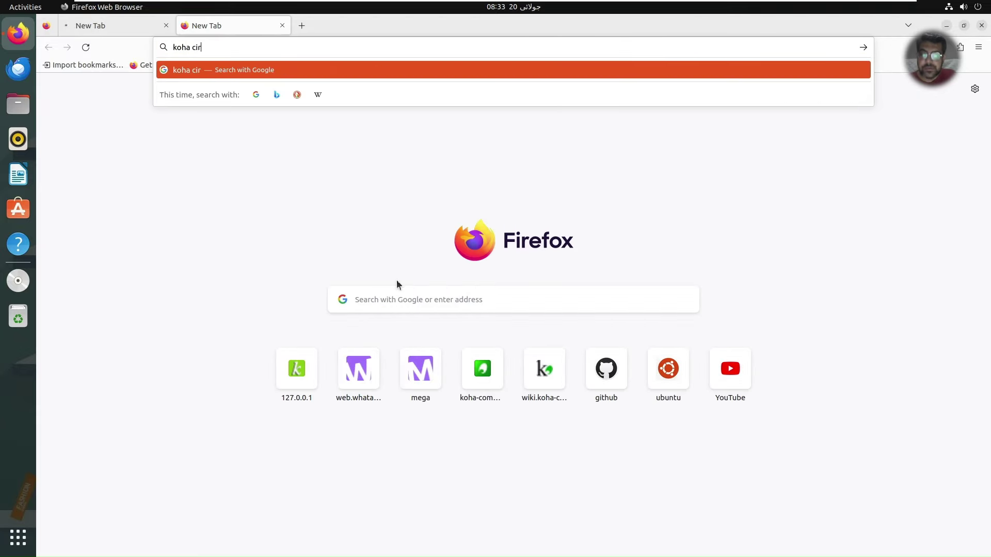
text(culation)
key(Return)
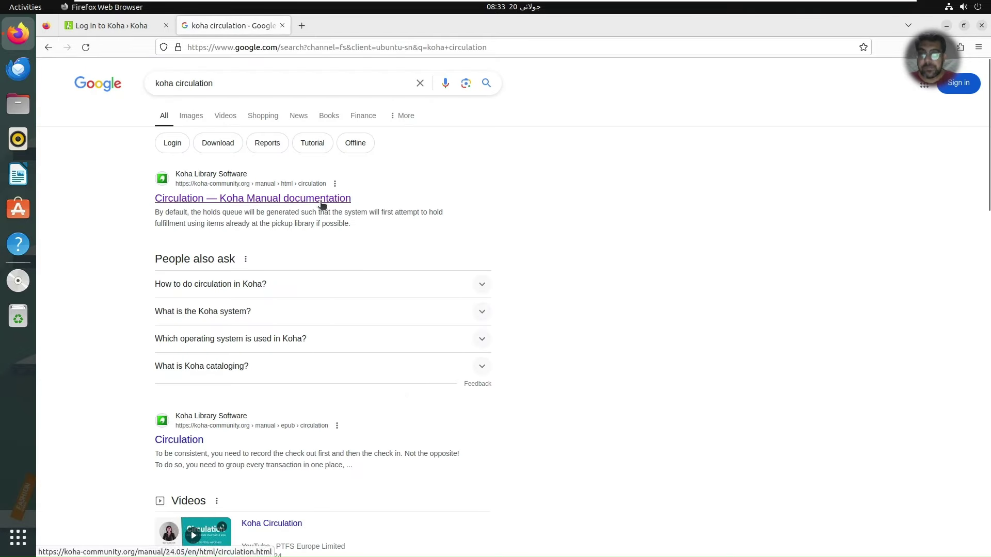
click(321, 200)
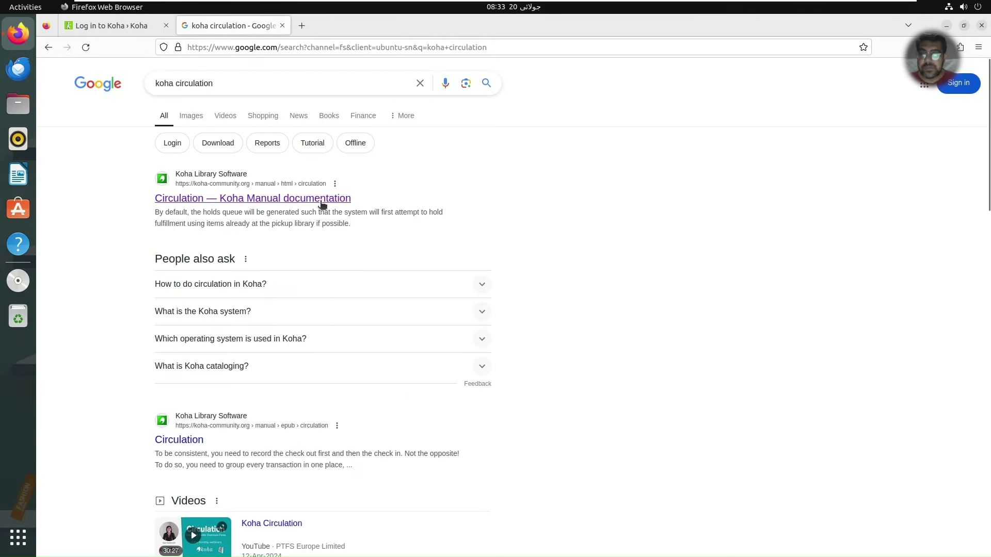
click(979, 47)
click(958, 285)
click(958, 285)
click(959, 285)
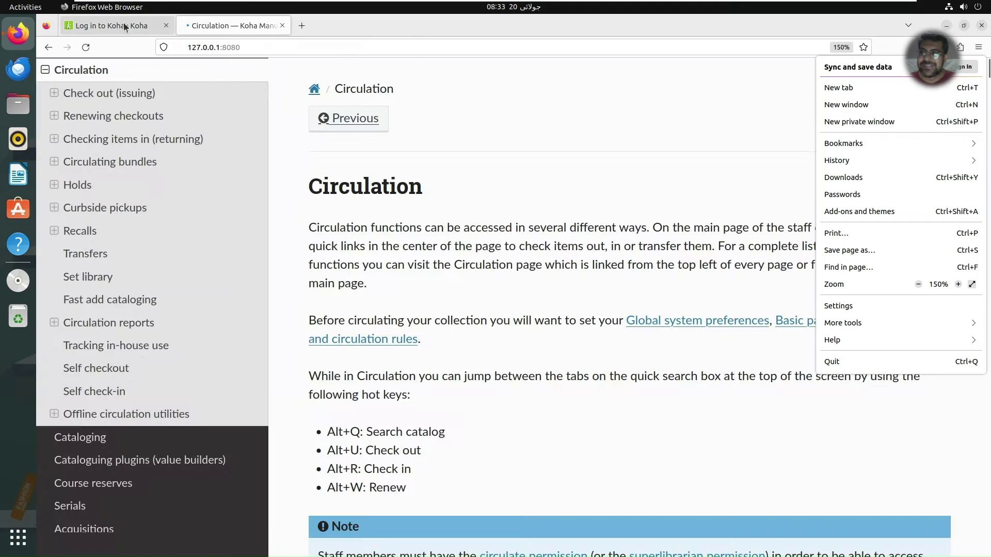
Log in to the Koha staff interface with the first saved login's username and password for My library
click(123, 23)
click(507, 216)
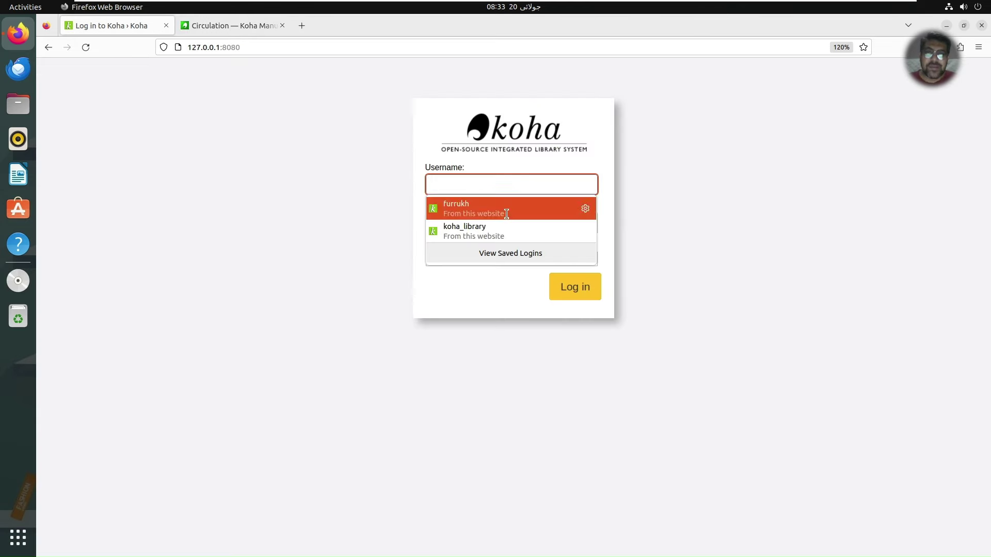
click(567, 290)
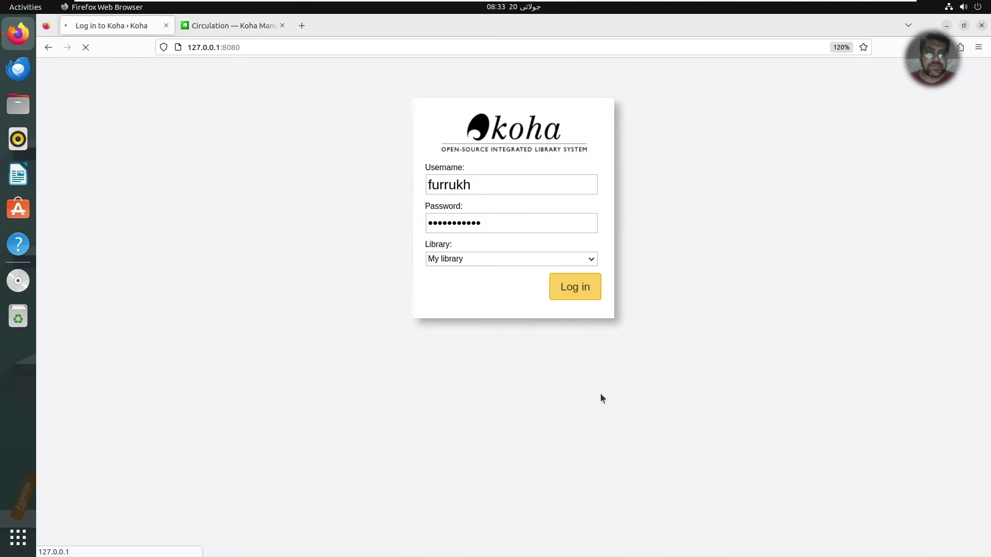
click(979, 47)
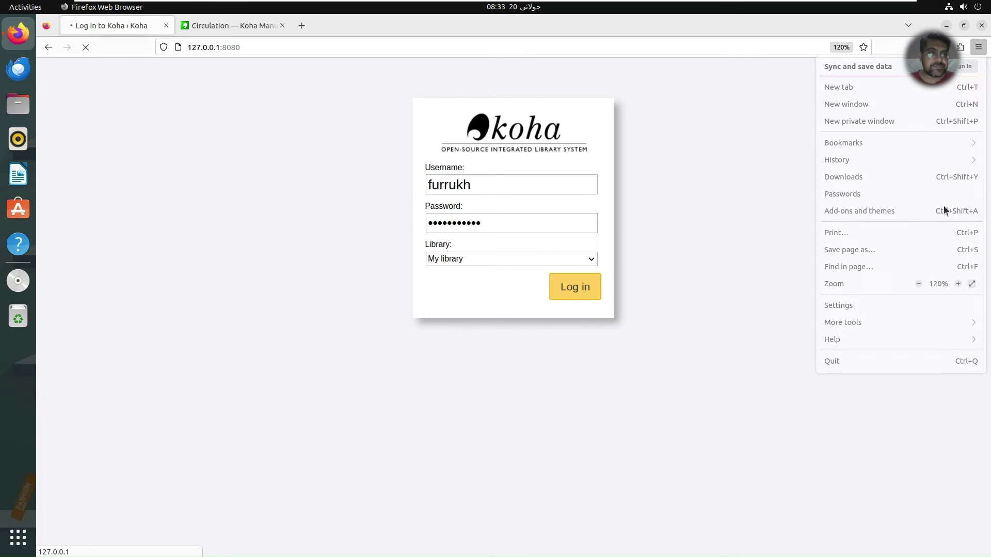
click(958, 284)
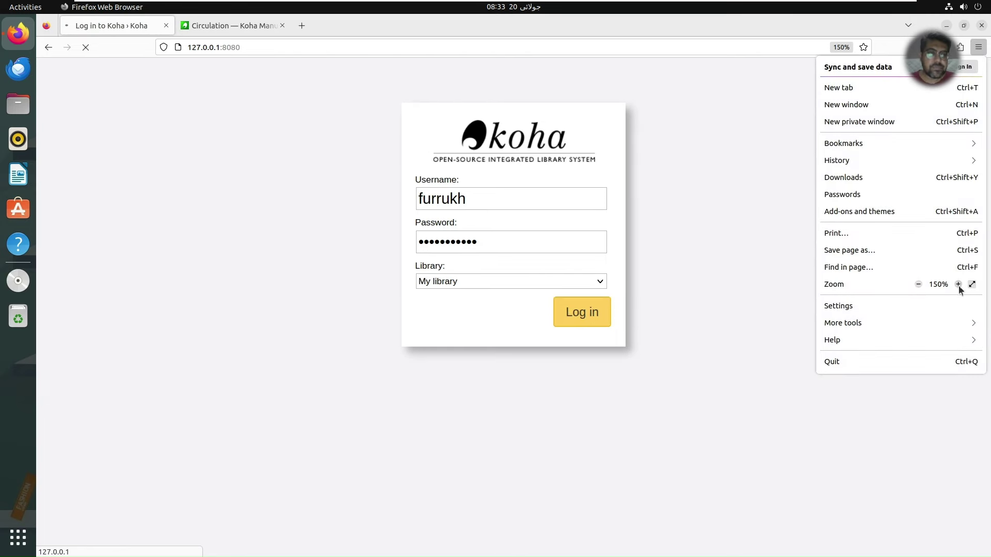
click(720, 253)
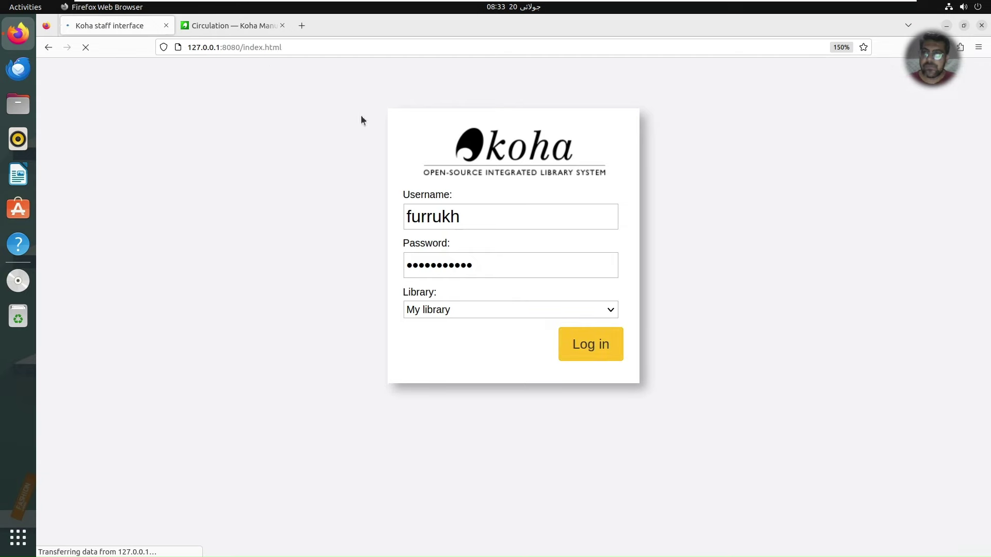
Consult the manual's circulation hot keys and try them in Koha's quick search box for Check in, Renew and Search catalog
click(246, 26)
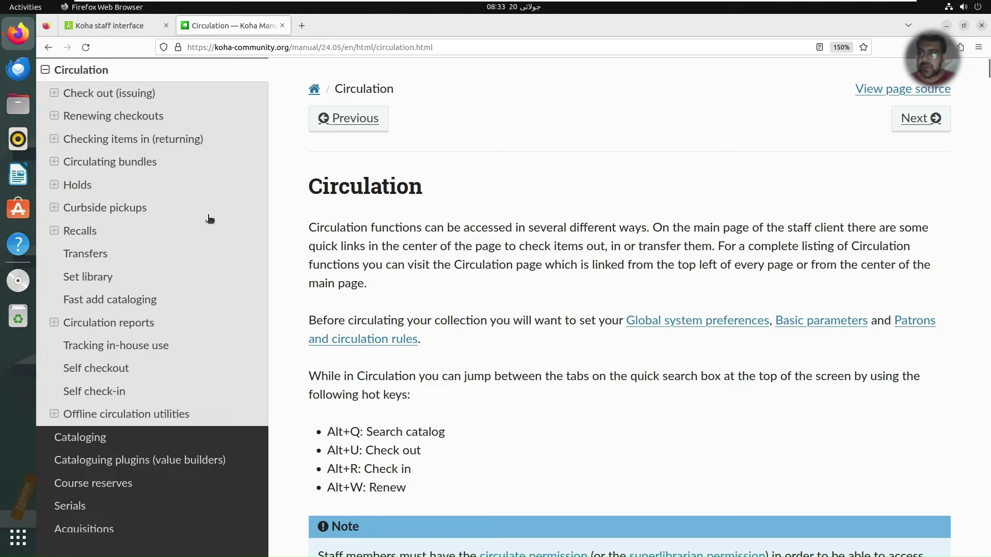
click(110, 25)
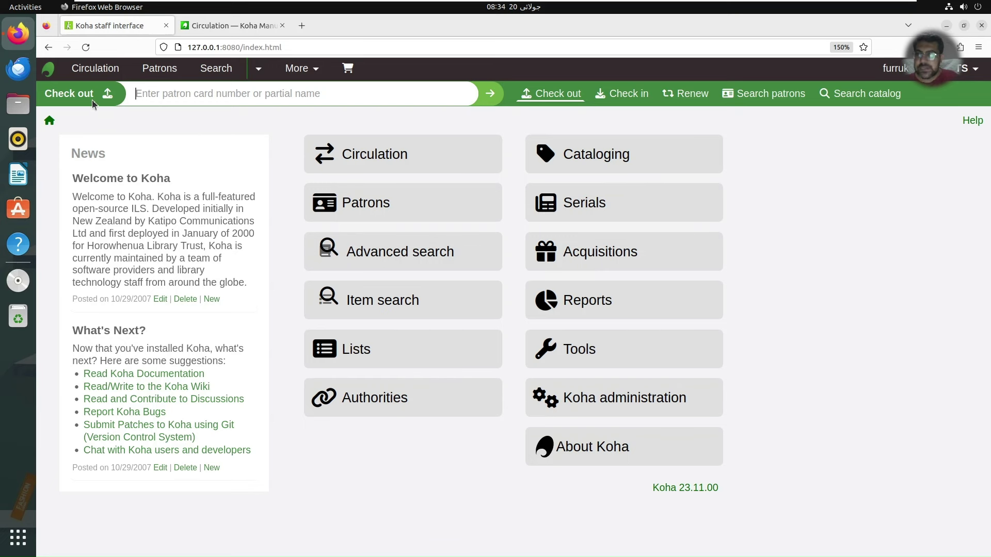
key(alt+r)
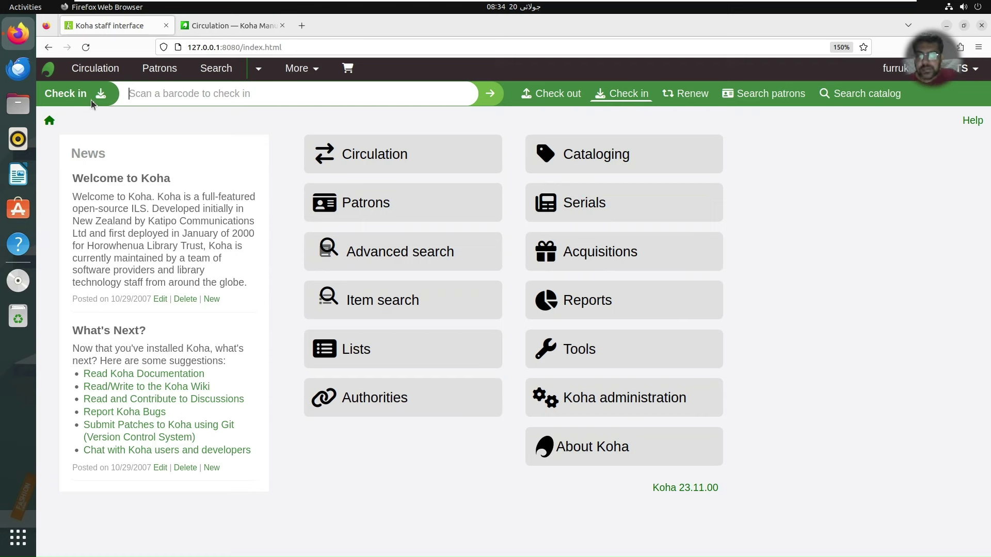
key(alt+w)
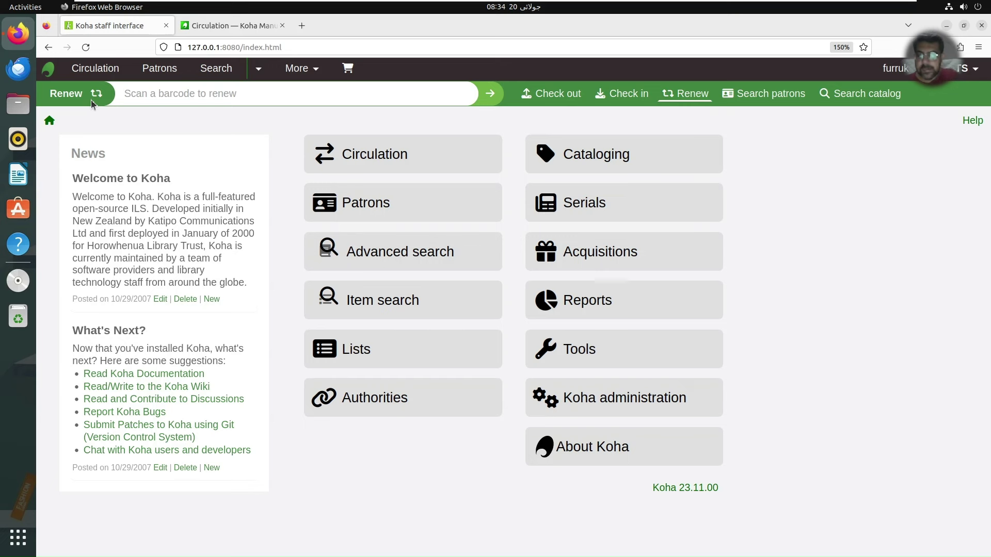
key(alt+q)
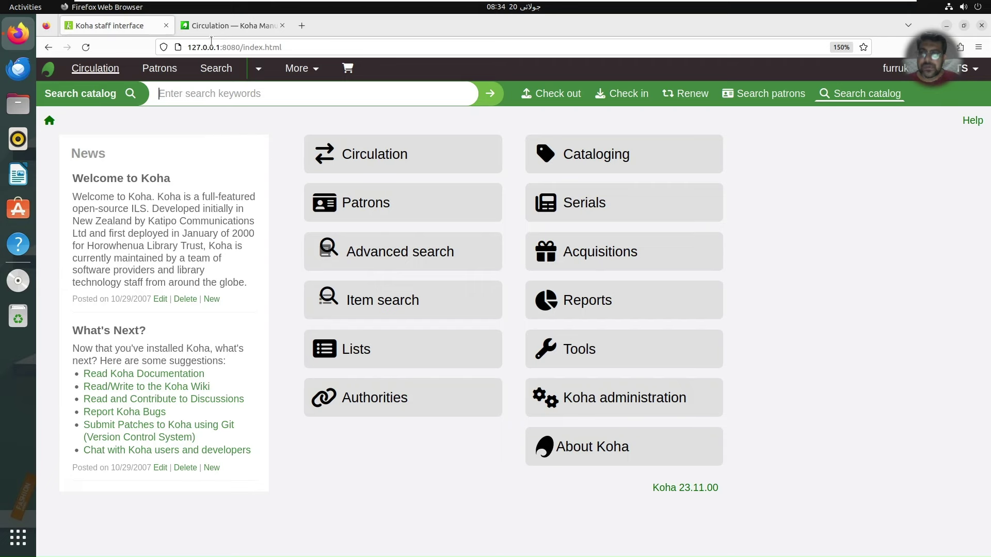
click(219, 27)
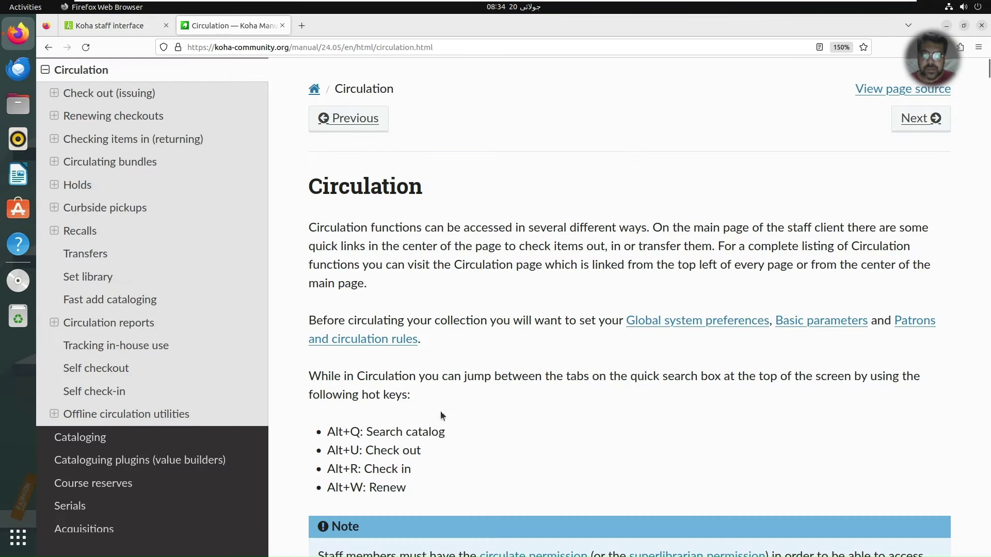
Open Koha's Circulation module and bring up the patron's checkout page using the patron card number
click(143, 24)
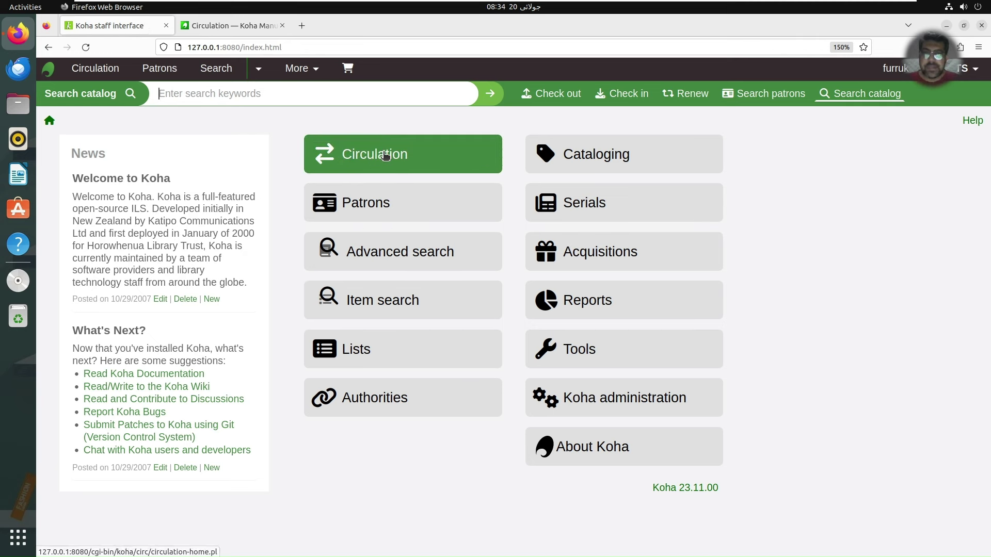
click(361, 171)
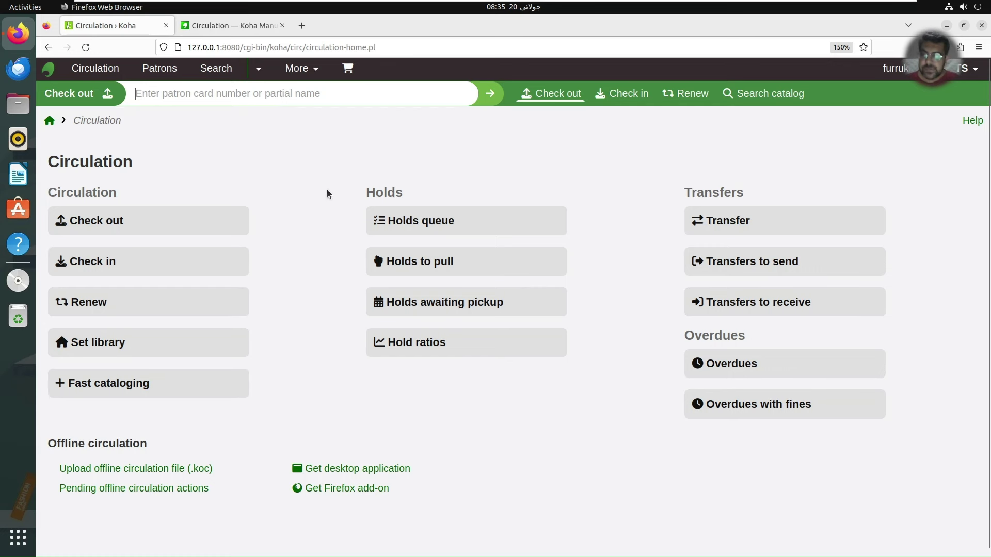
text(20)
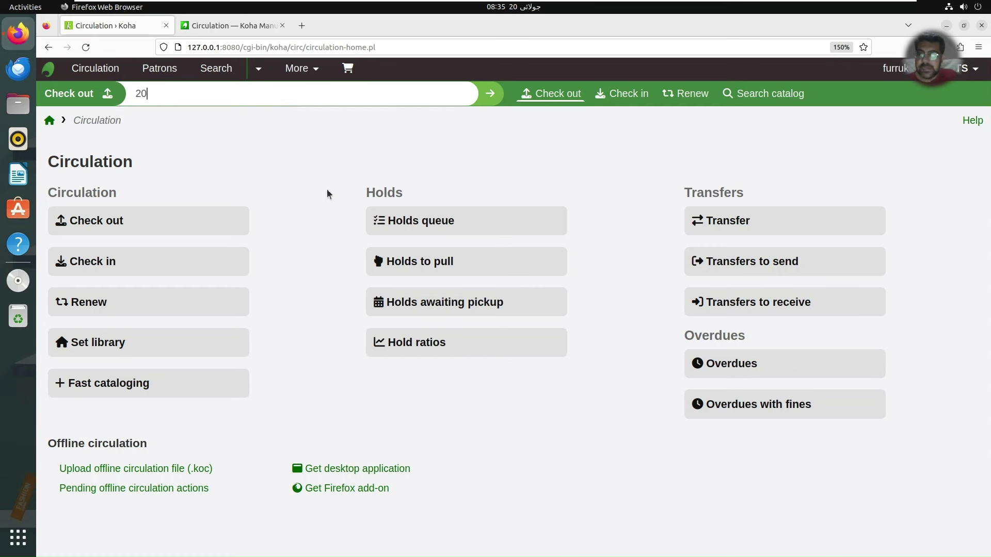
text(7479)
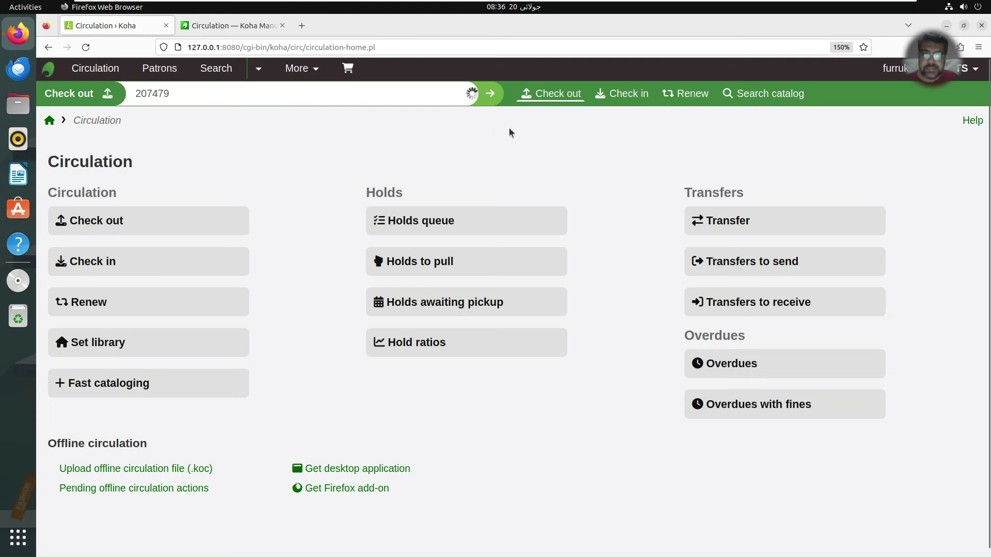
click(490, 94)
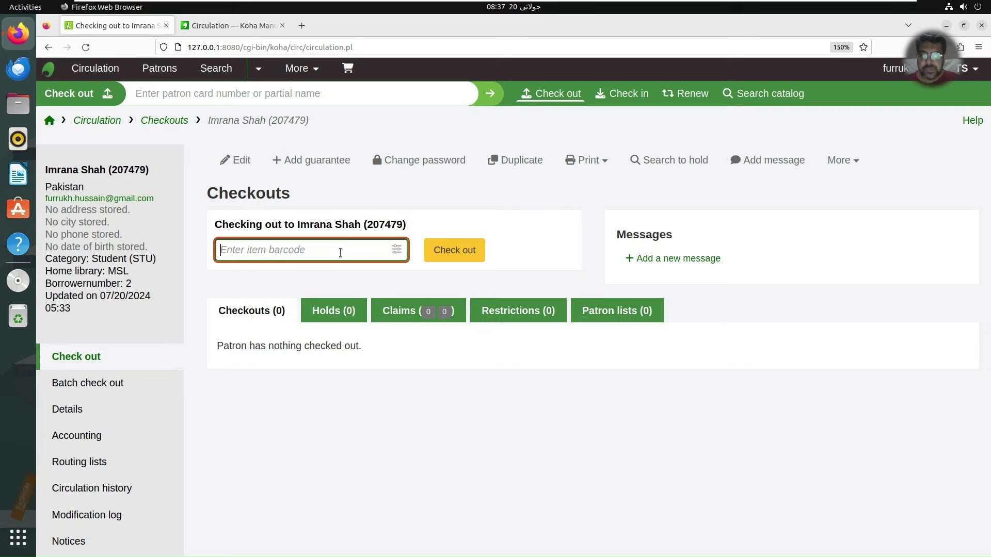
Check out the item with barcode GUL800 to the patron, keeping the default checkout settings
text(J)
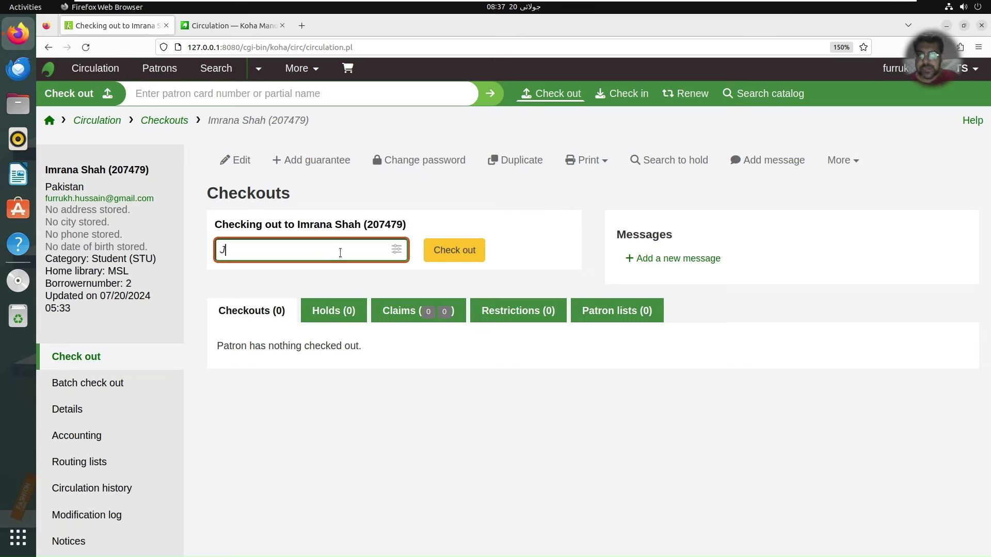
key(BackSpace)
text(GUL)
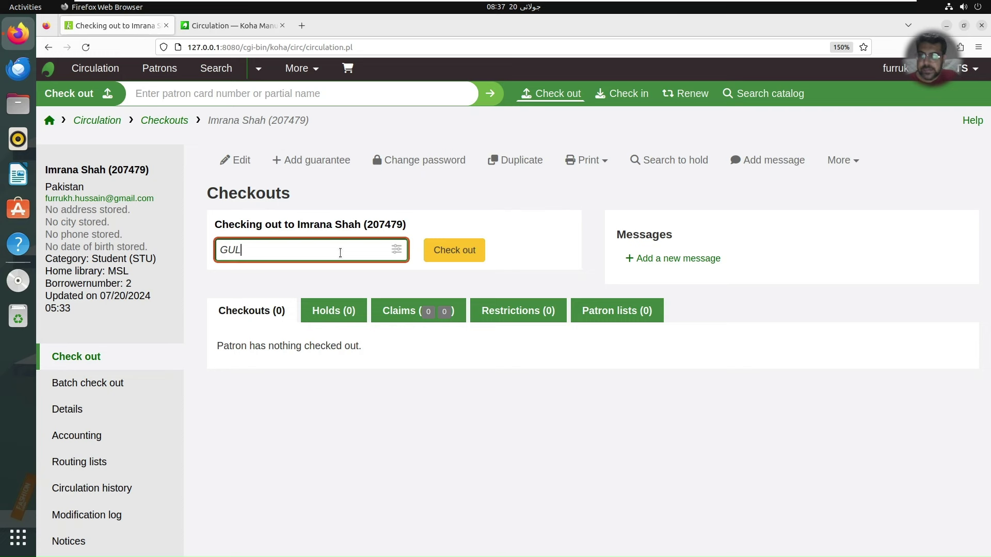
text(800)
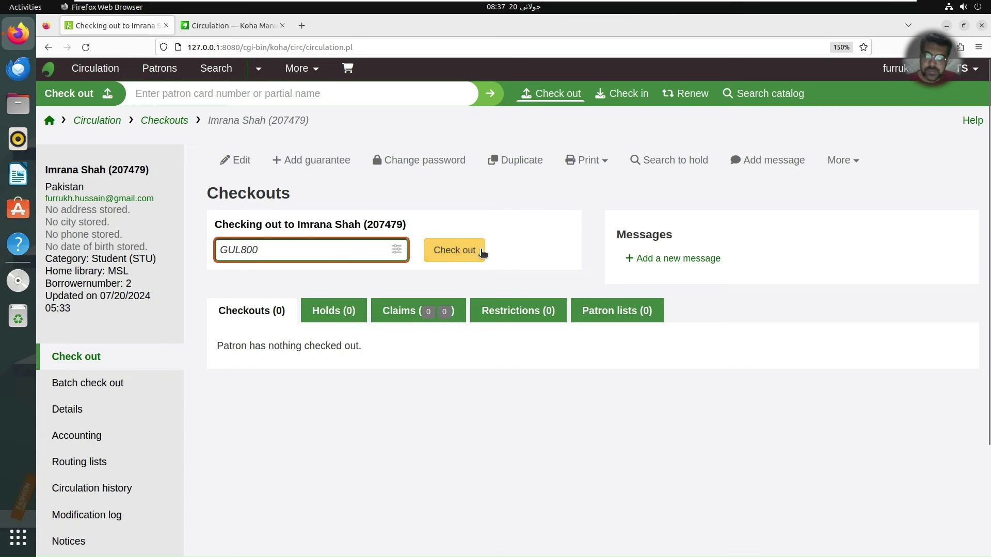
click(396, 252)
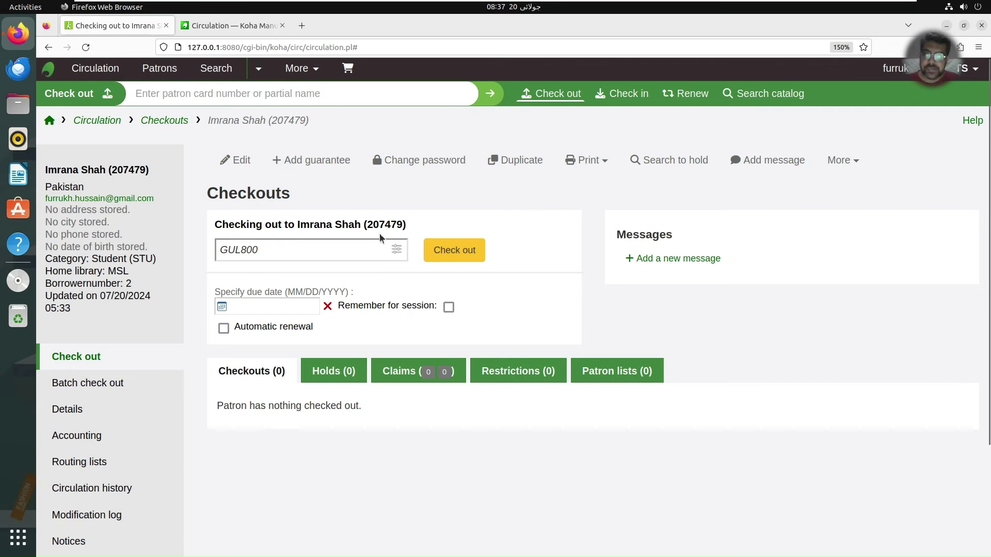
click(397, 249)
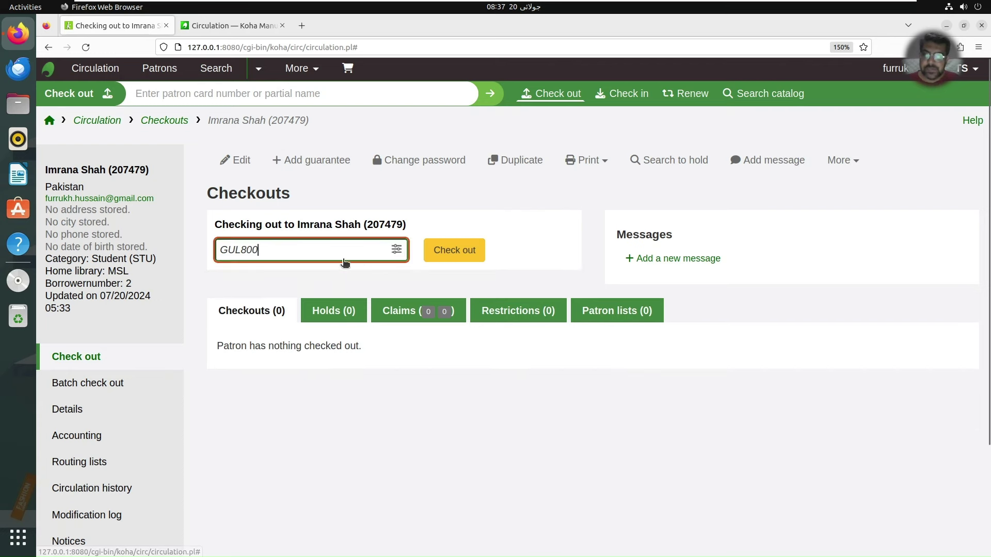
click(445, 258)
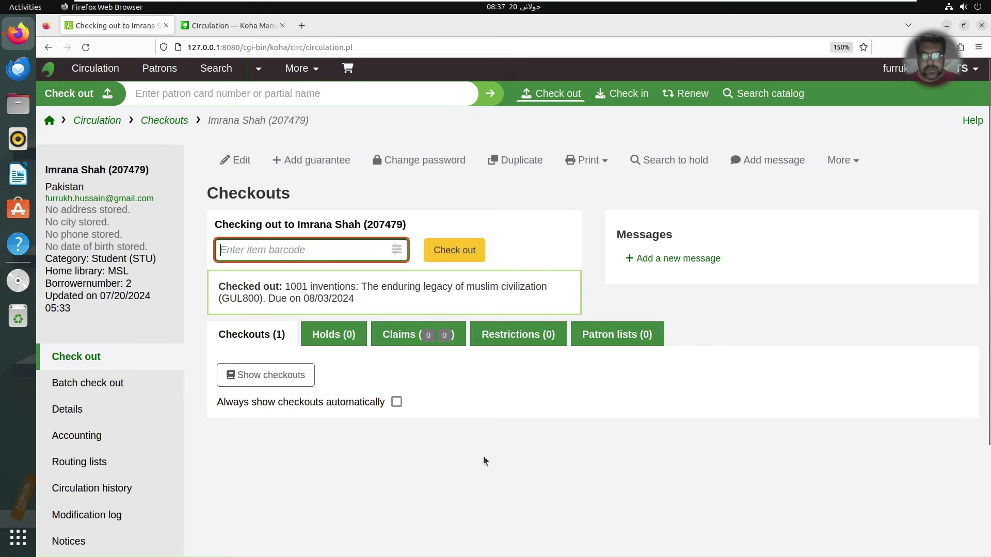
Set the patron's checkouts to always show automatically and review the columns of the checkouts table
click(396, 403)
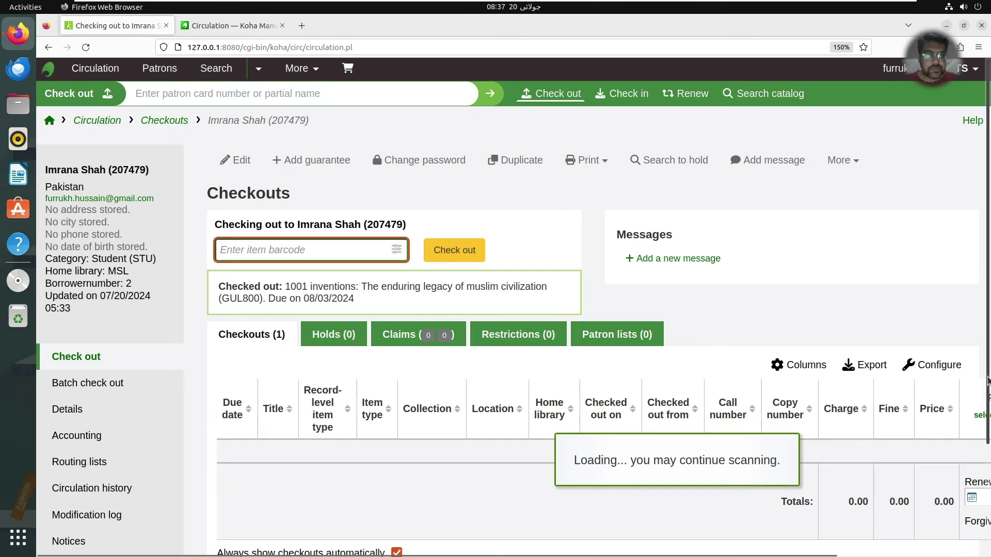
scroll(988, 384, down, 3)
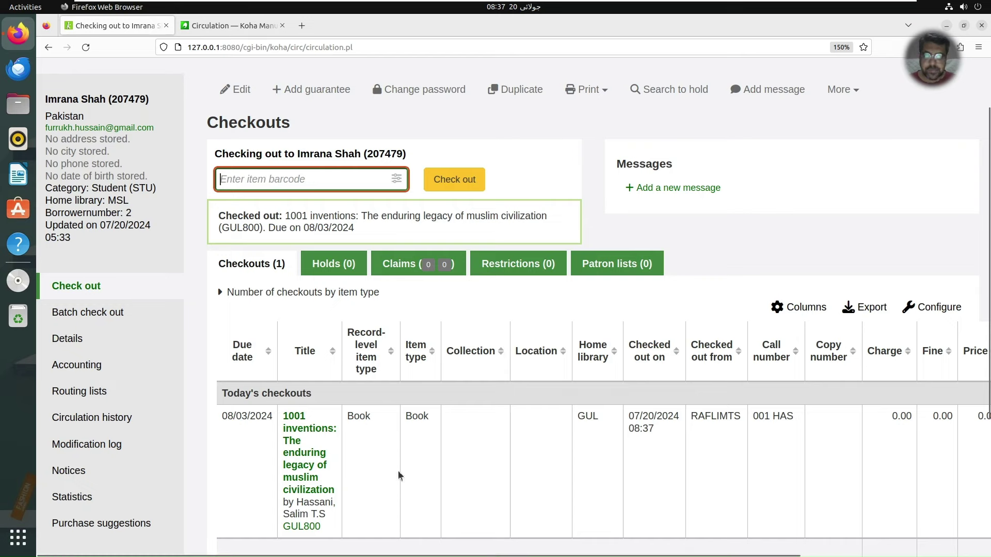
drag(544, 556, 723, 553)
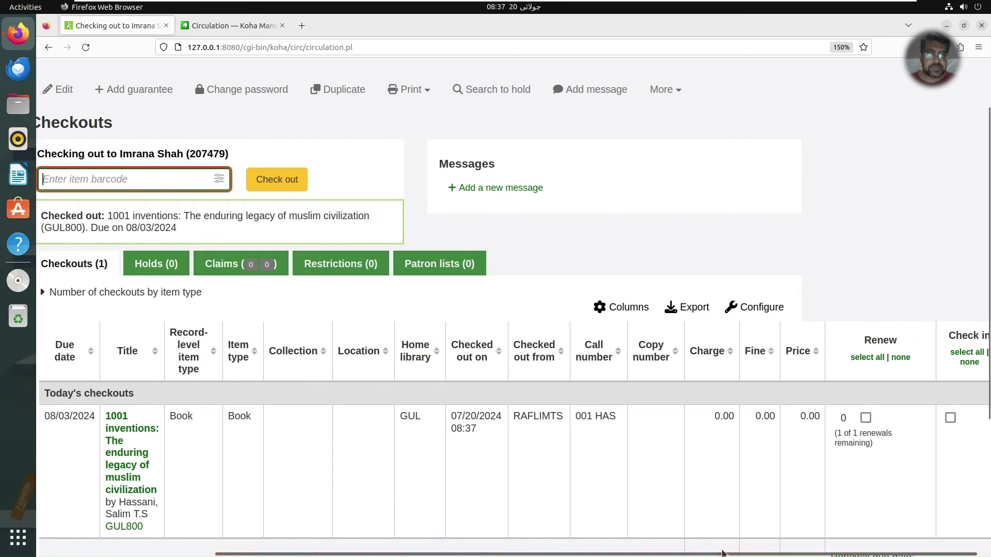
click(840, 47)
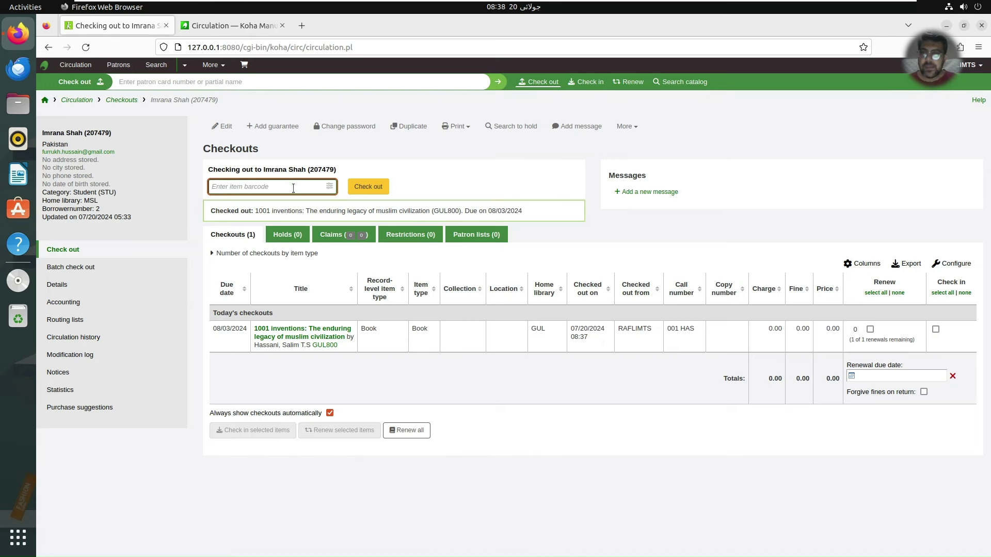
Show the checkout settings and specify a due date of 07/23/2024 23:59 for the next checkout
click(330, 186)
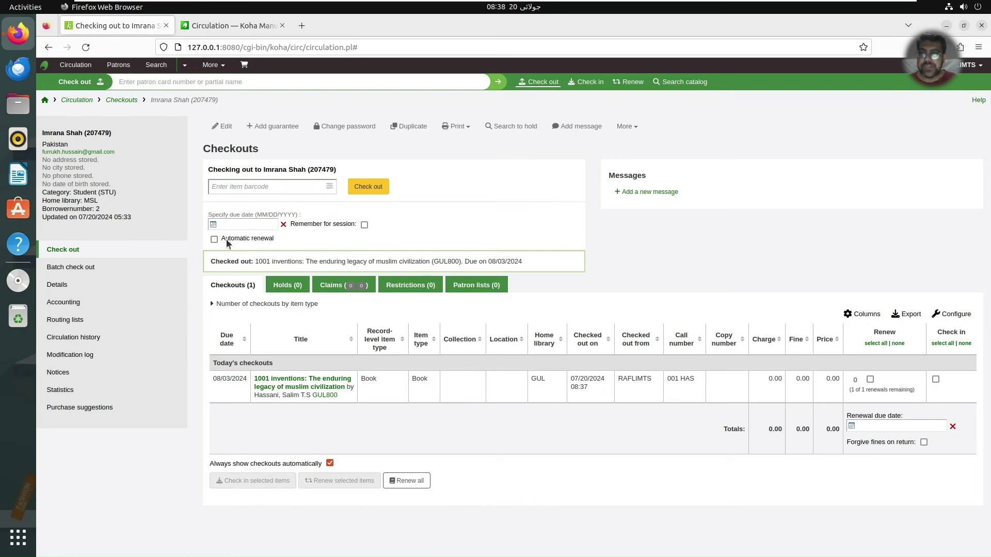
click(978, 47)
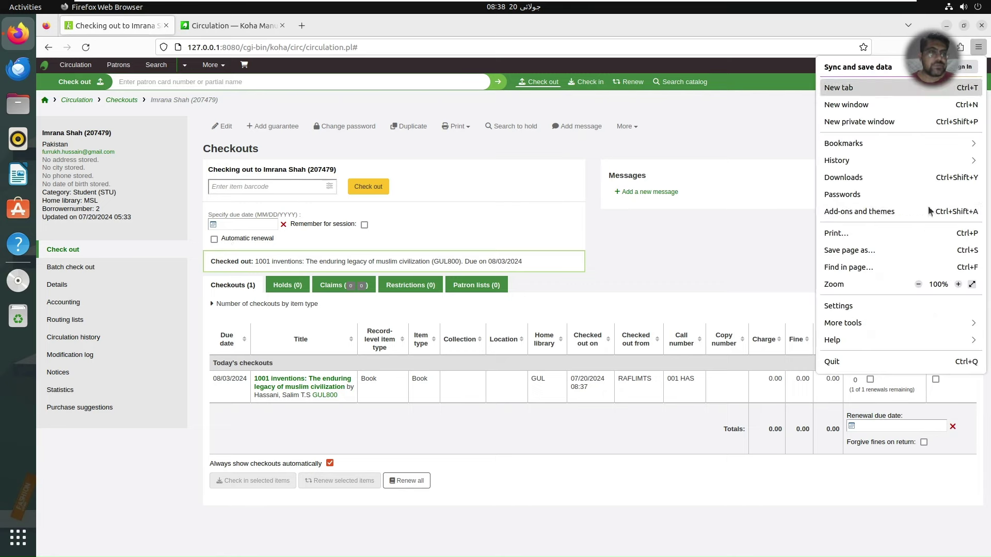
click(958, 285)
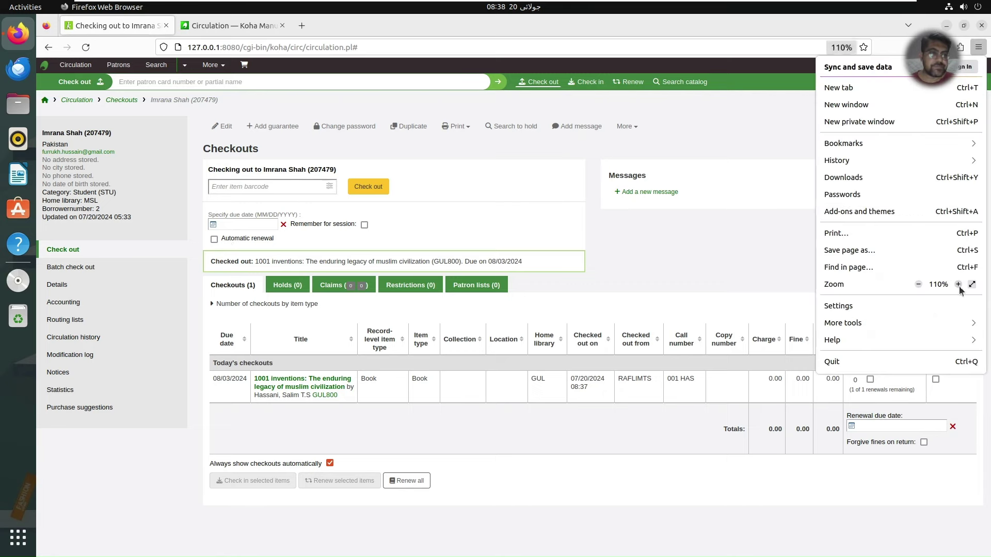
click(958, 284)
click(958, 285)
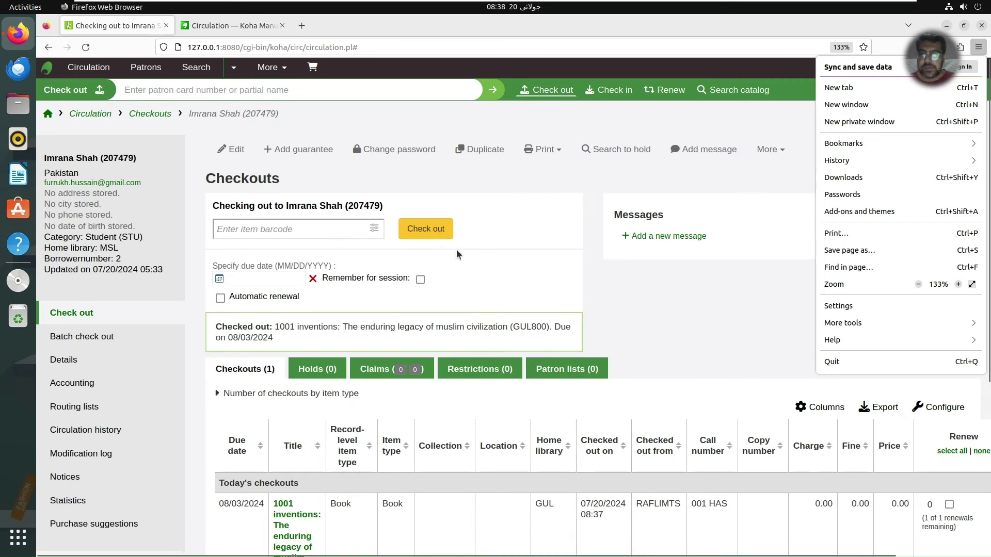
click(267, 282)
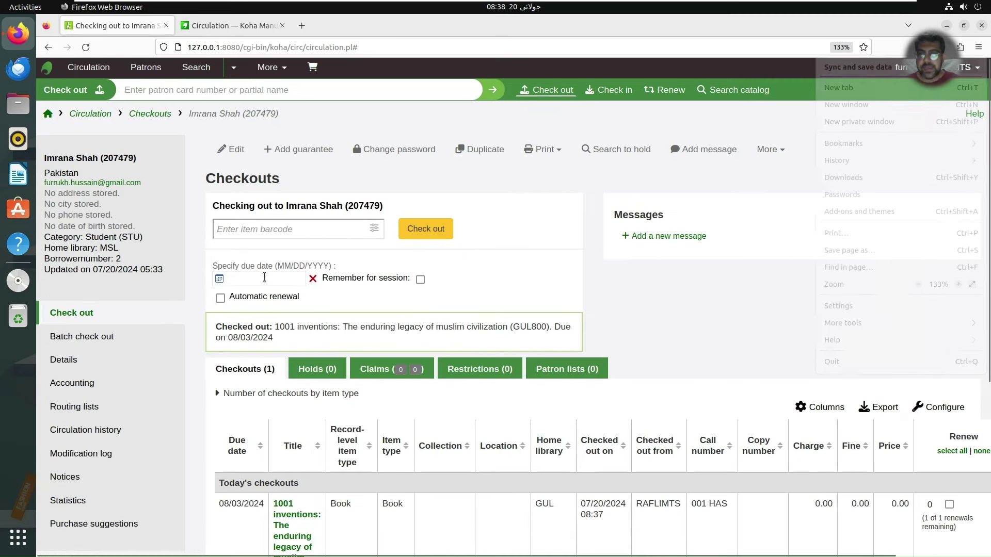
click(267, 282)
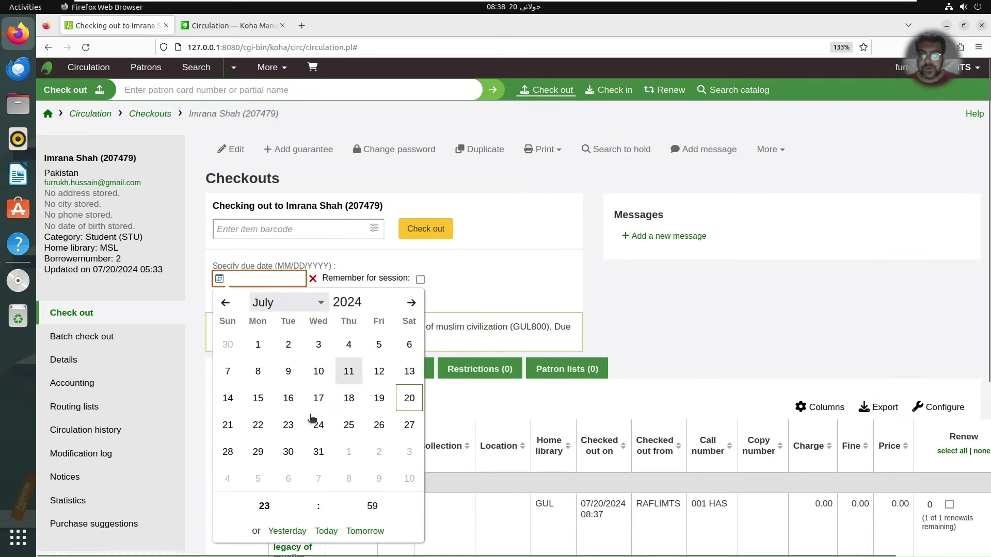
click(289, 426)
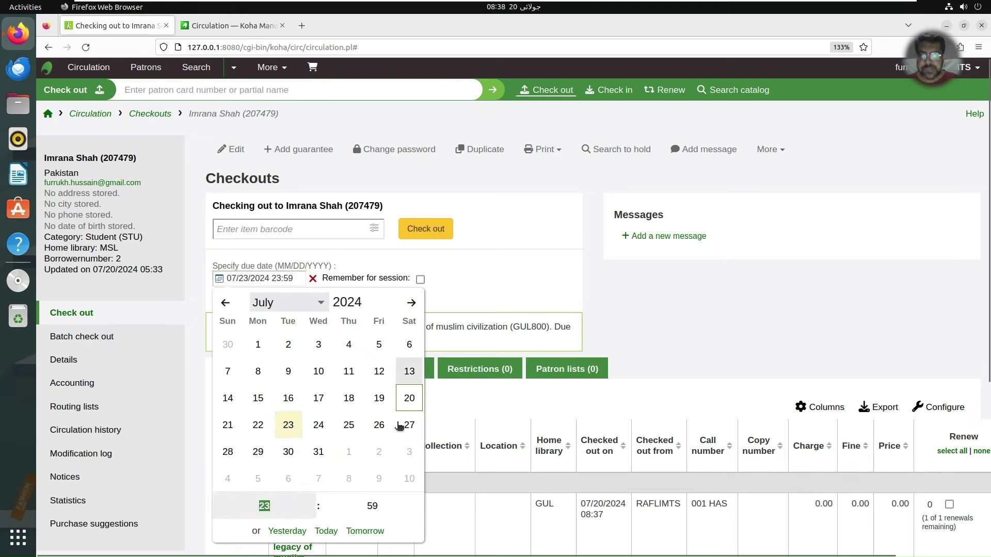
click(526, 267)
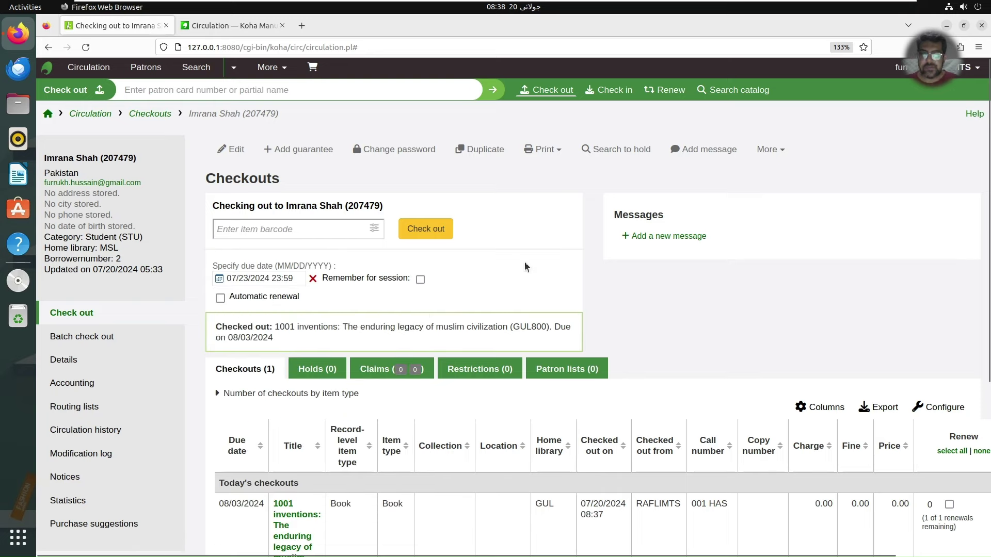
Check out the item with barcode GUL801 to the patron and review its entry in the checkouts table
click(264, 230)
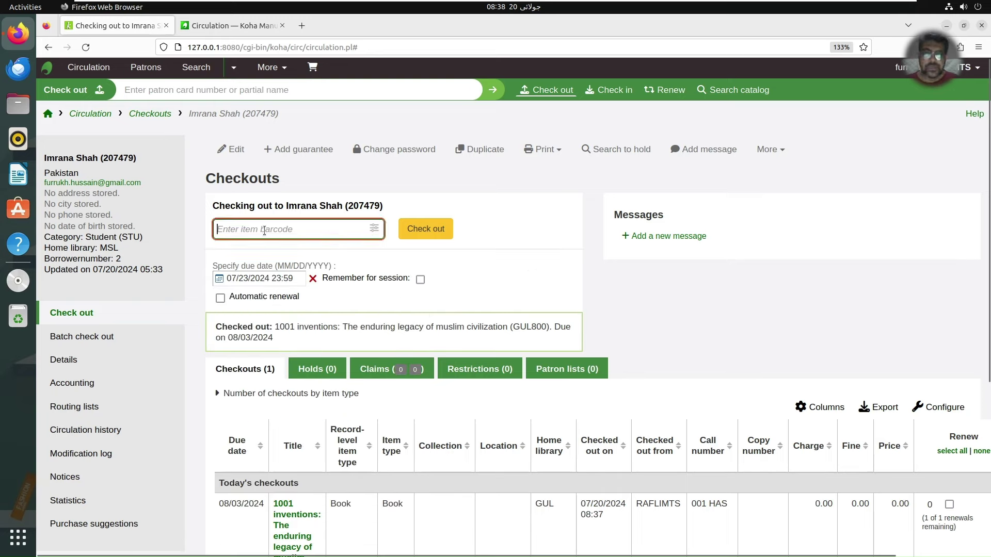
text(GUL)
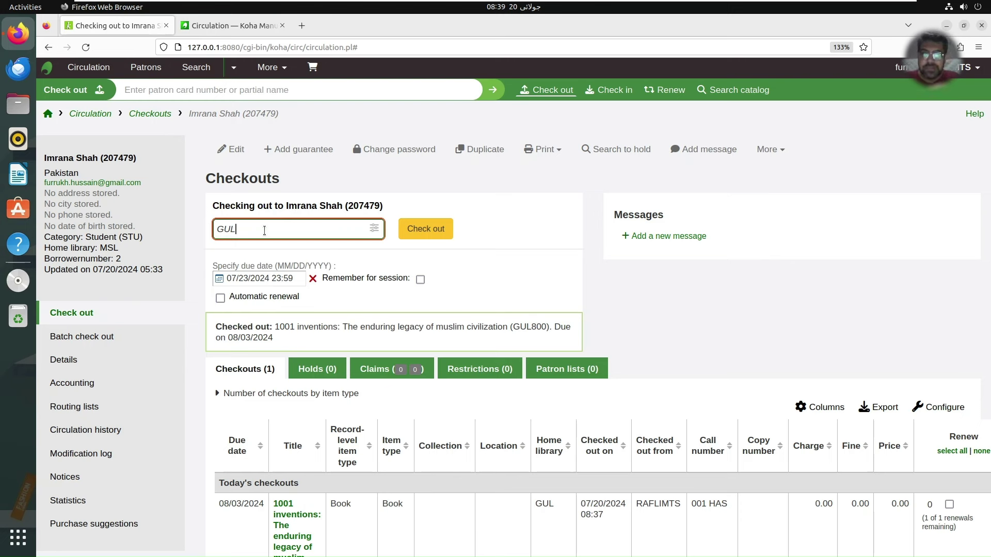
text(801)
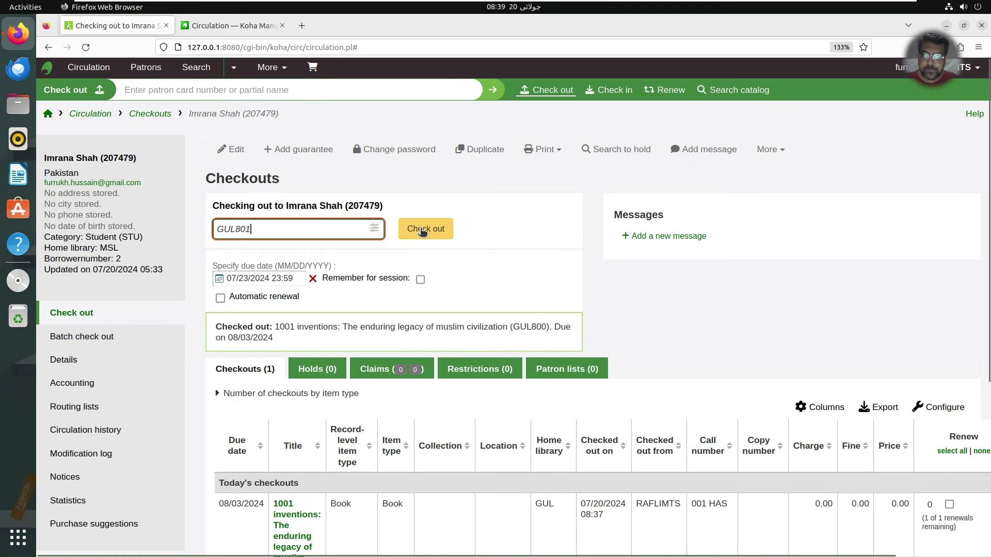
click(422, 231)
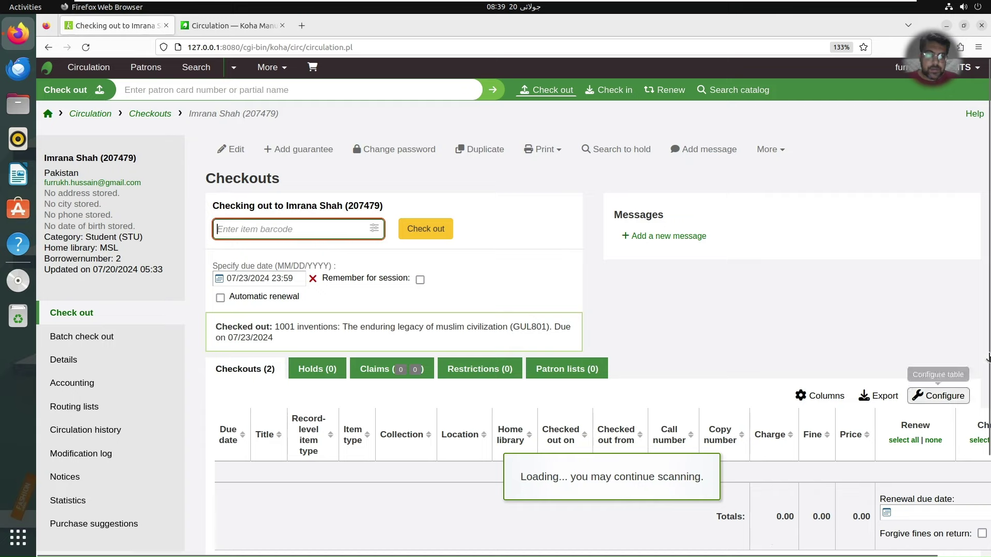
drag(989, 358, 987, 509)
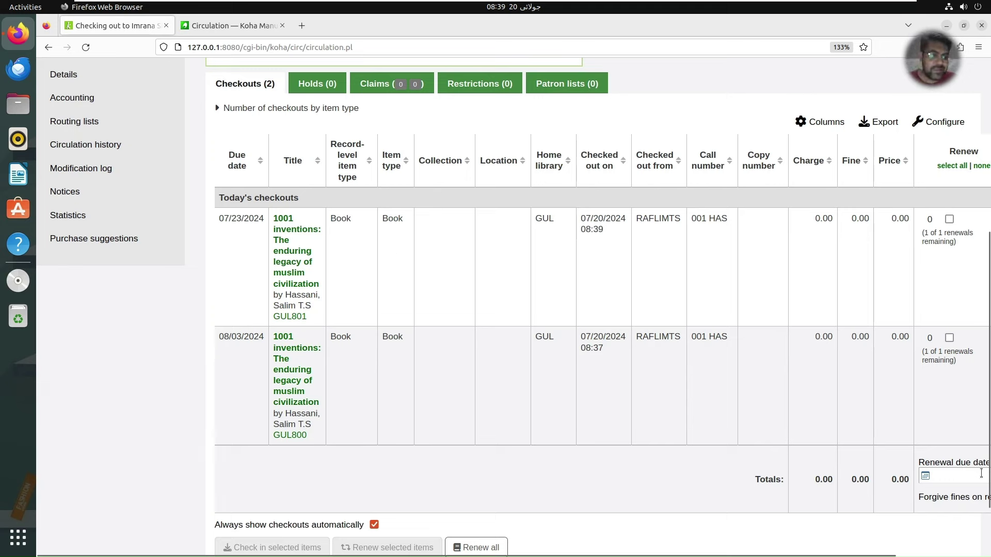
drag(989, 479, 752, 329)
scroll(751, 333, up, 1)
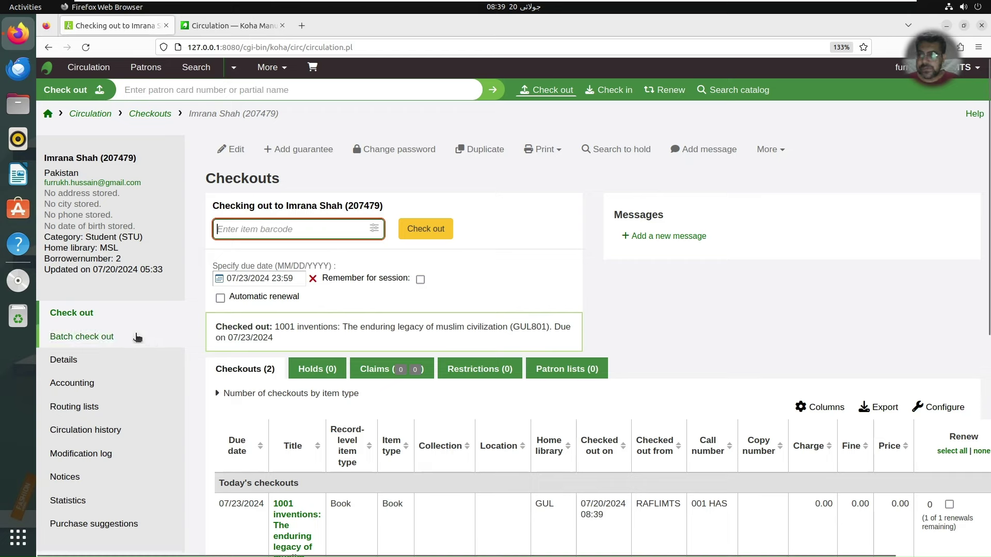
Batch check out barcodes GUL786 and GUL781 to the patron without a hard due date, then return to the patron's checkouts list
click(123, 345)
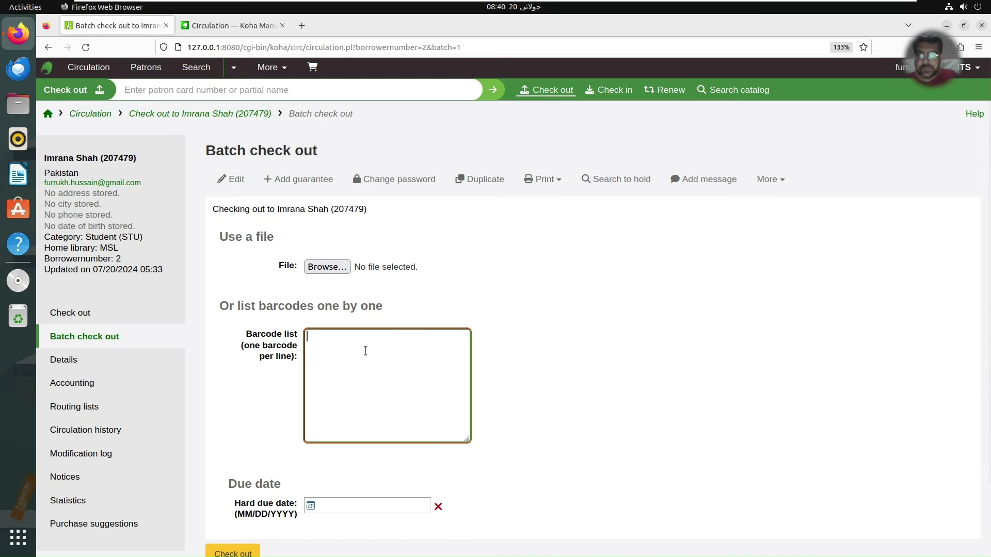
text(GUL786)
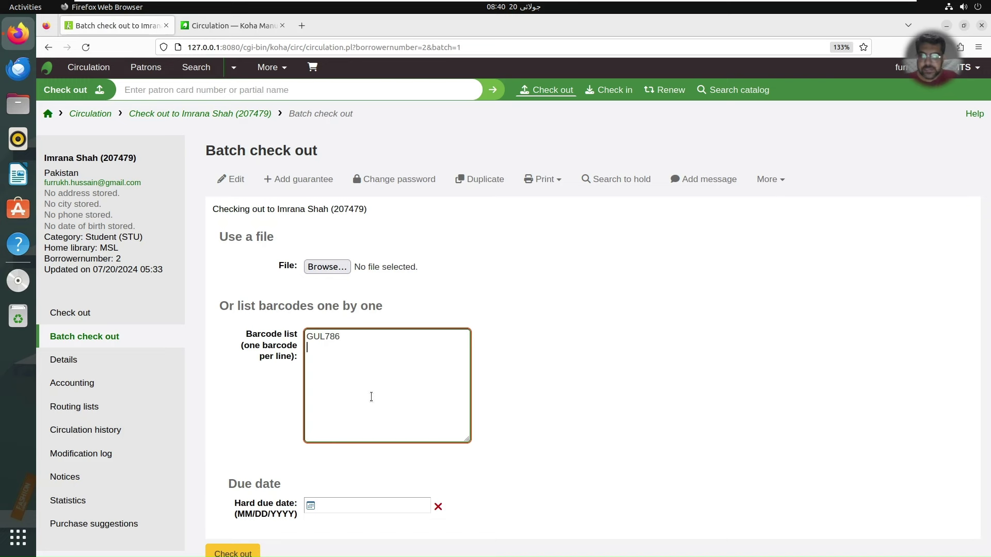
key(Return)
text(GUL781)
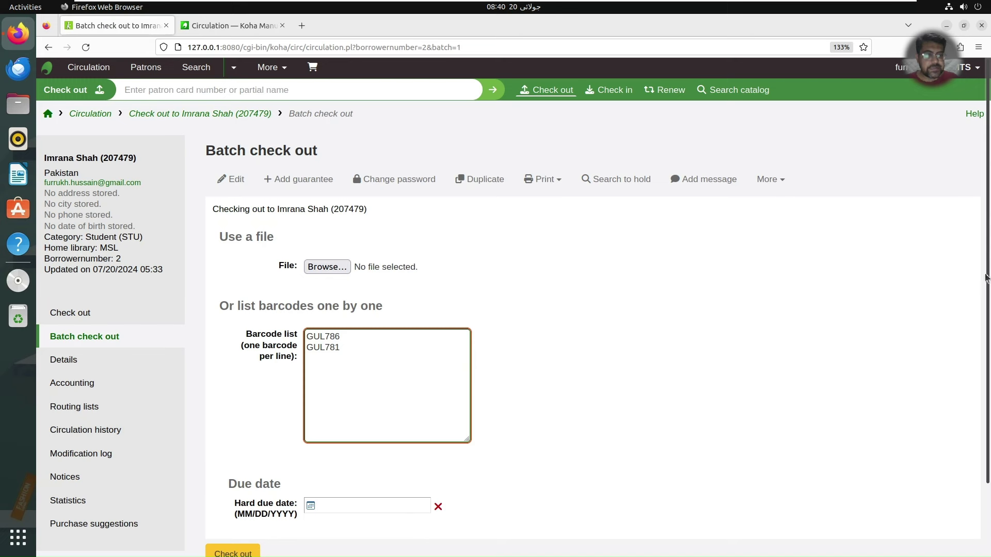
drag(987, 279, 986, 337)
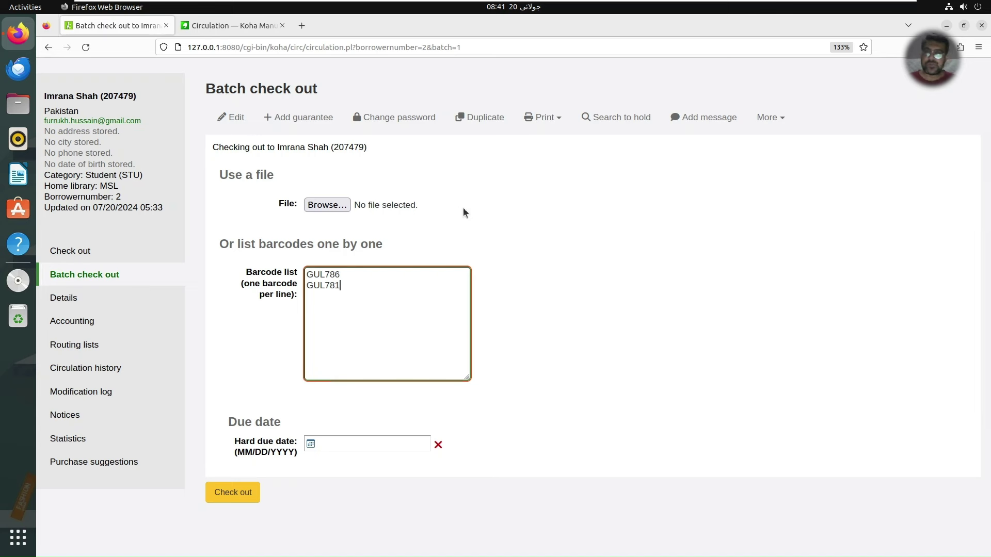
click(242, 505)
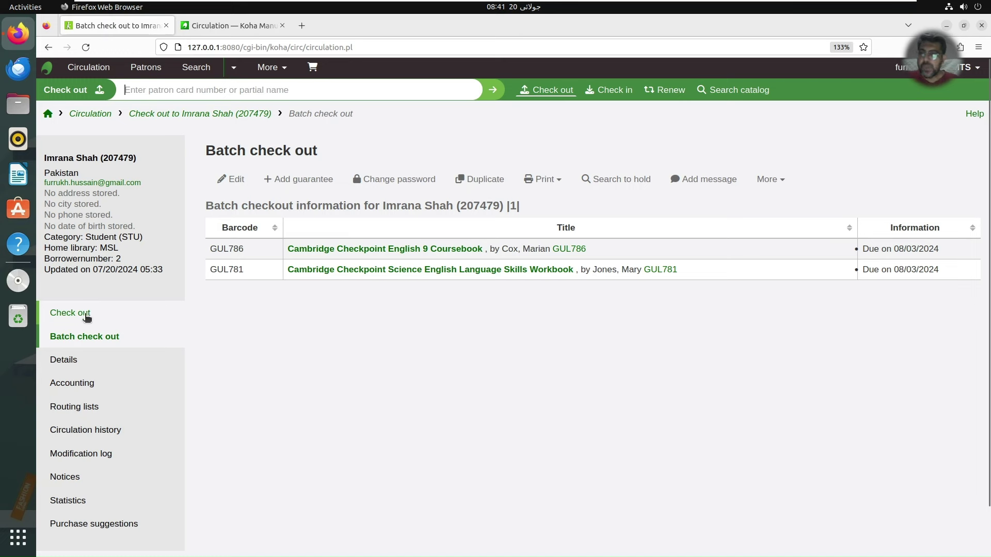
click(87, 318)
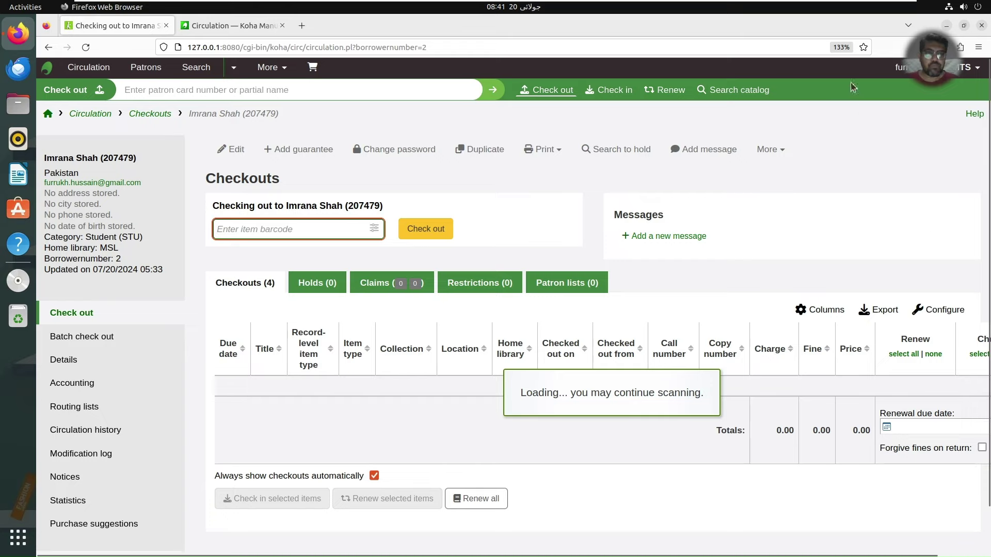
click(843, 48)
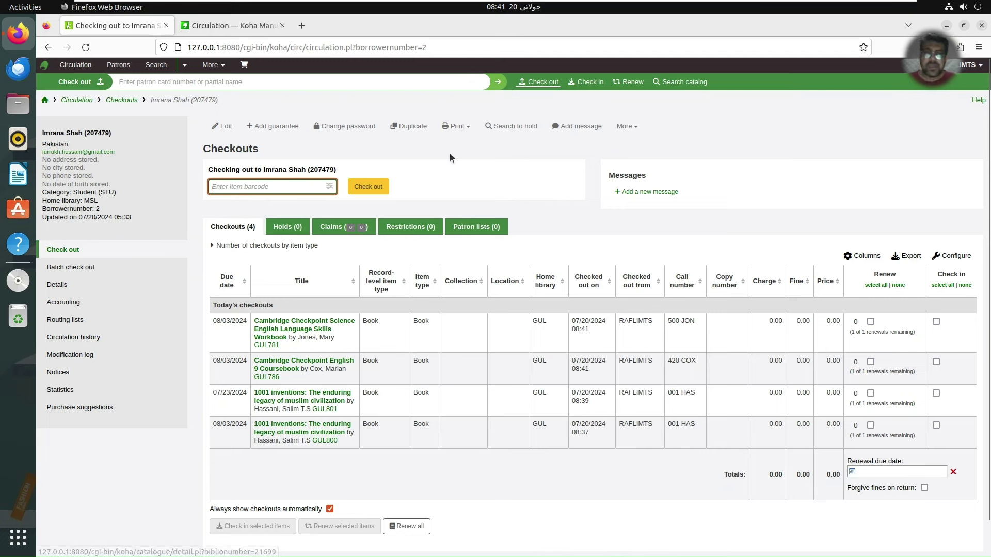
Preview the patron's printable account summary and quick slip, cancelling both print dialogs without saving
click(462, 129)
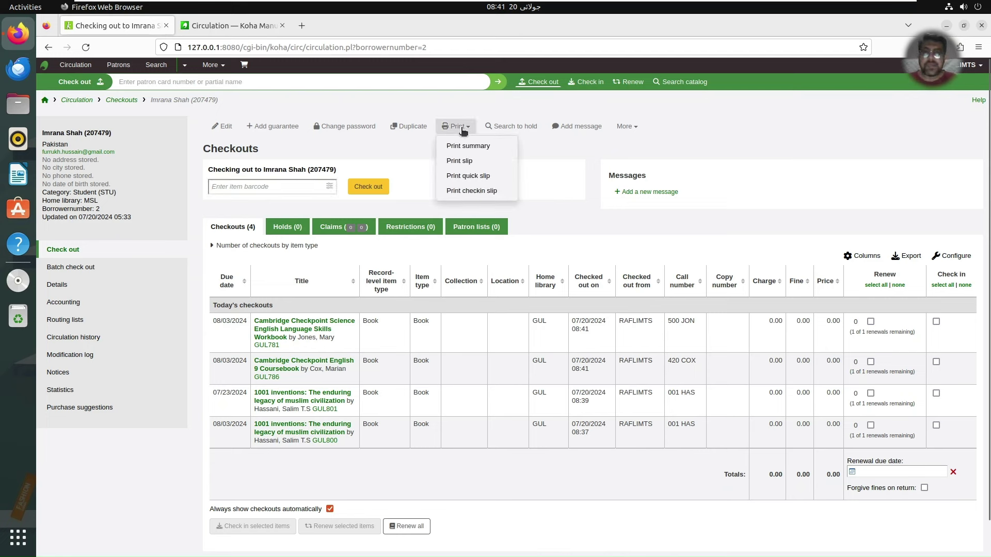
click(504, 150)
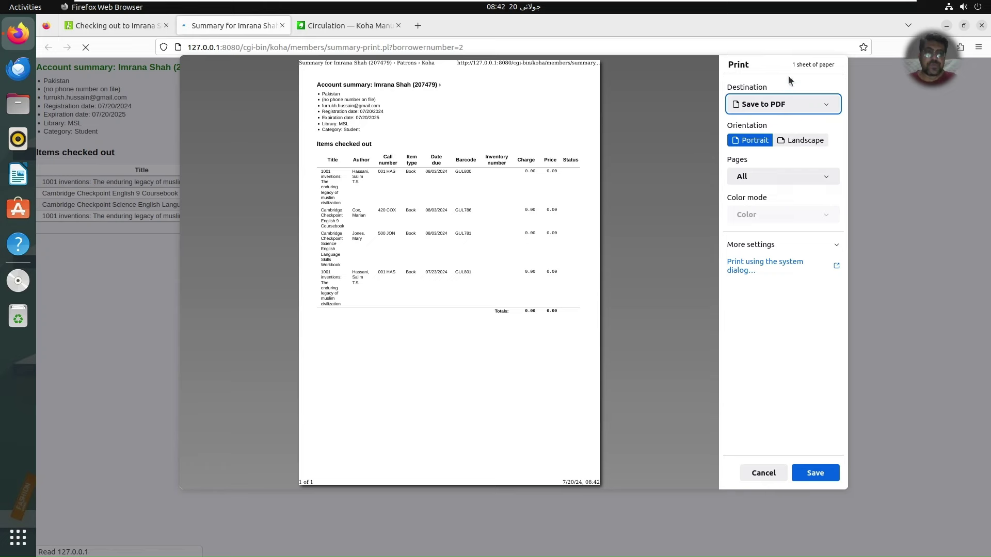
click(764, 473)
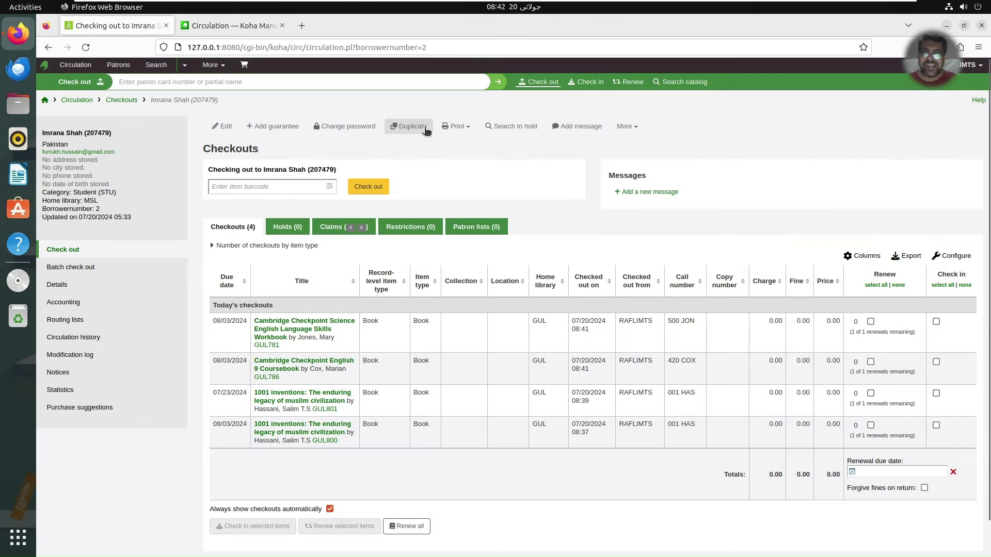
click(454, 127)
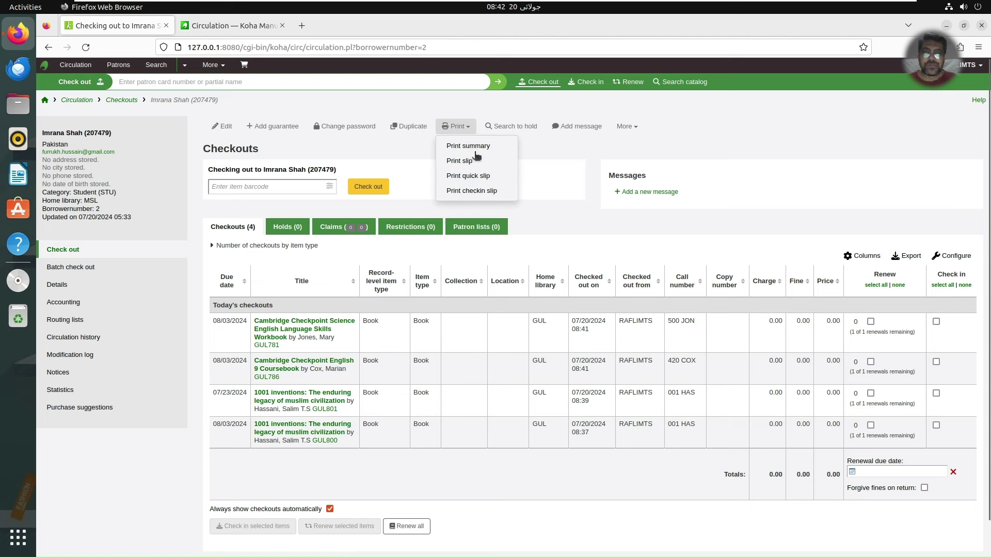
click(484, 178)
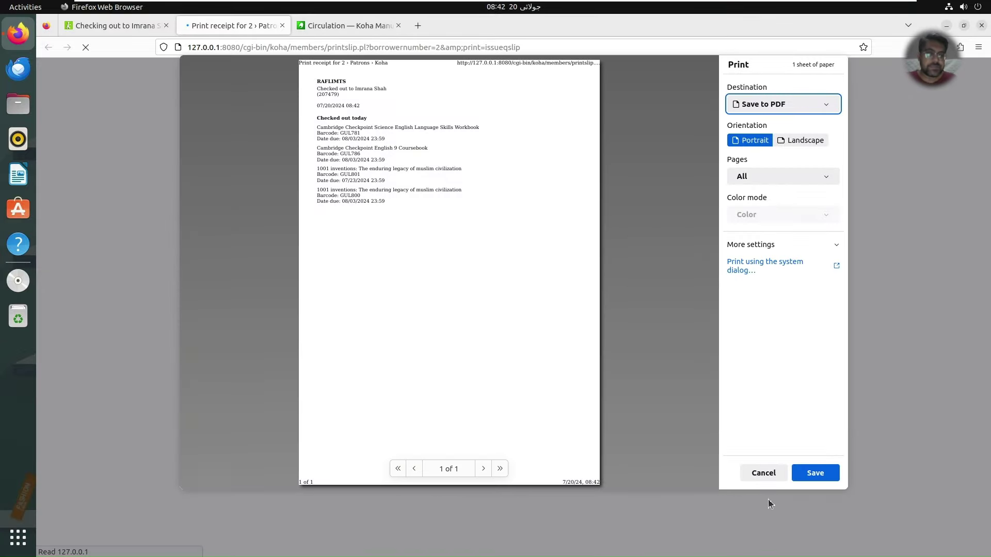
click(773, 474)
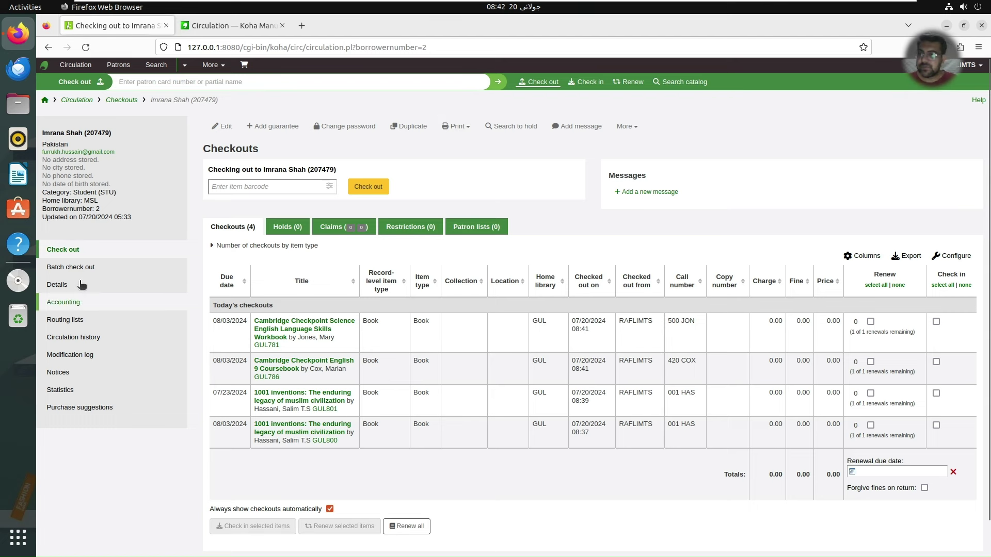
Consult the Koha manual's circulation chapter on issuing items, check out messages and check out warnings
click(216, 29)
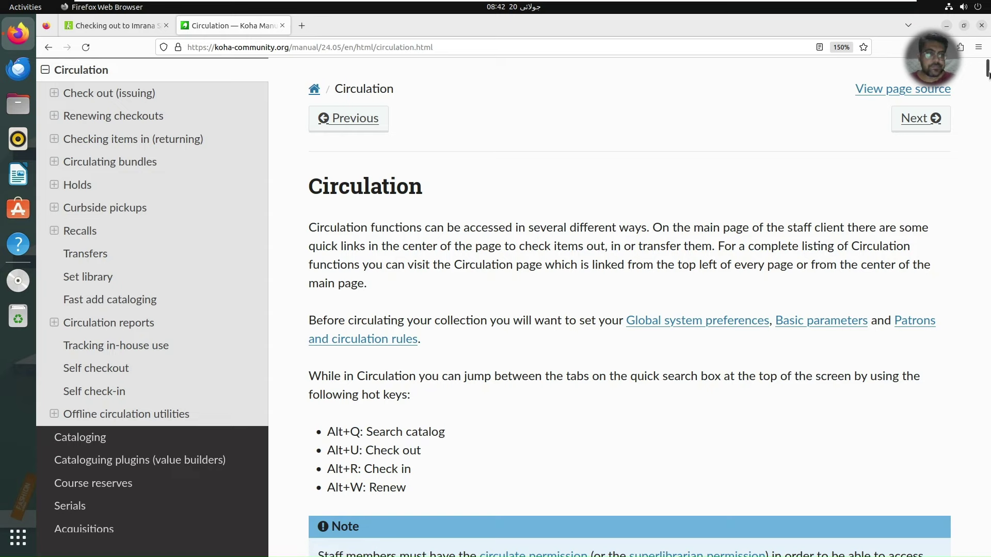
scroll(989, 77, down, 5)
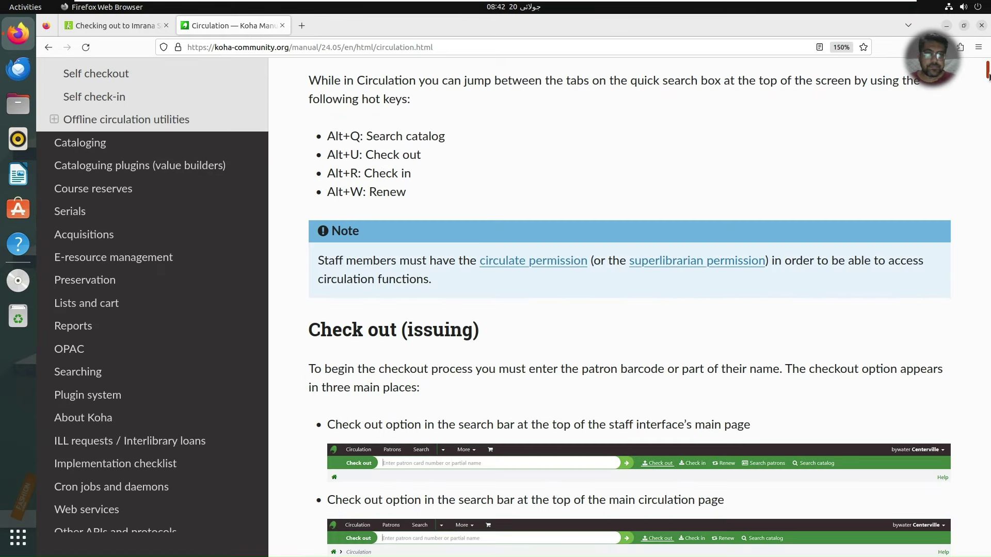
click(988, 99)
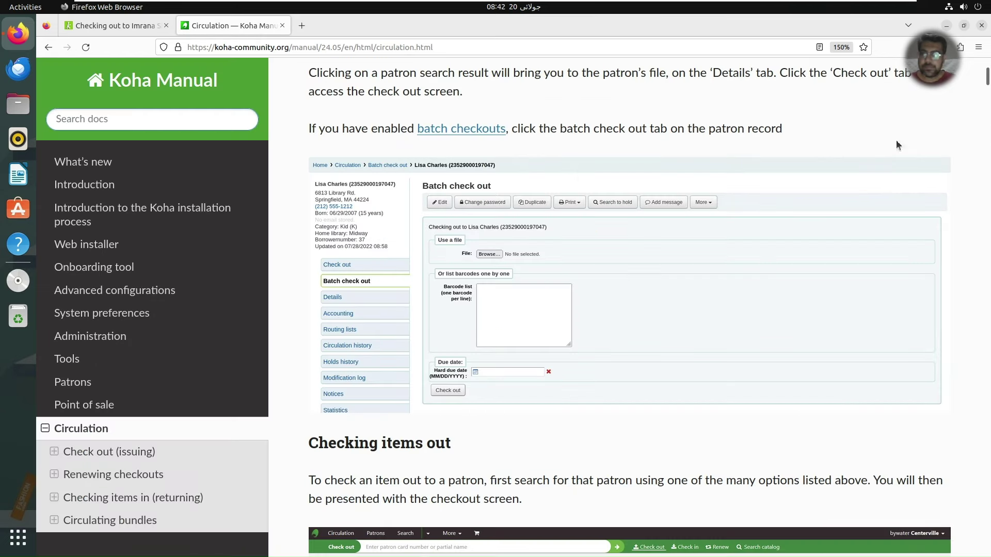
click(146, 453)
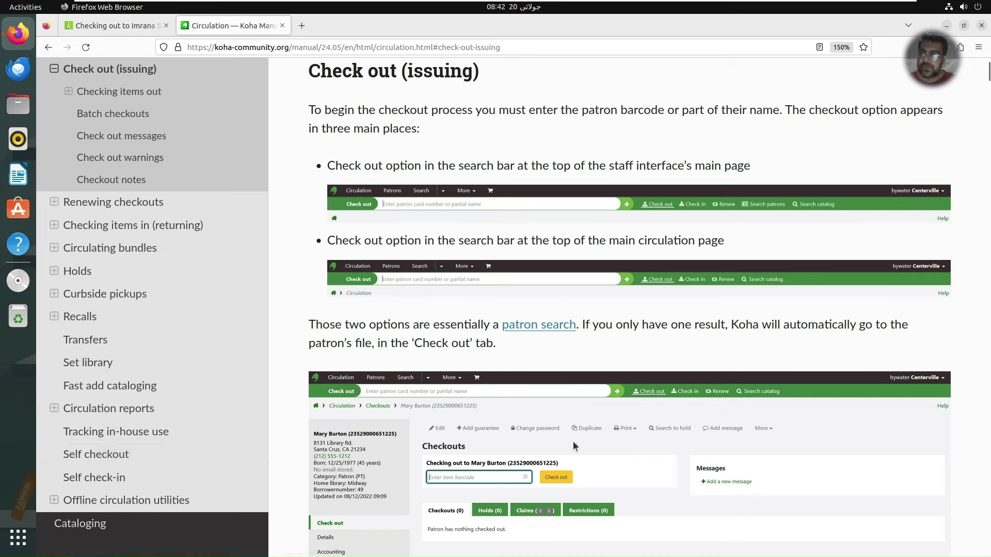
click(130, 143)
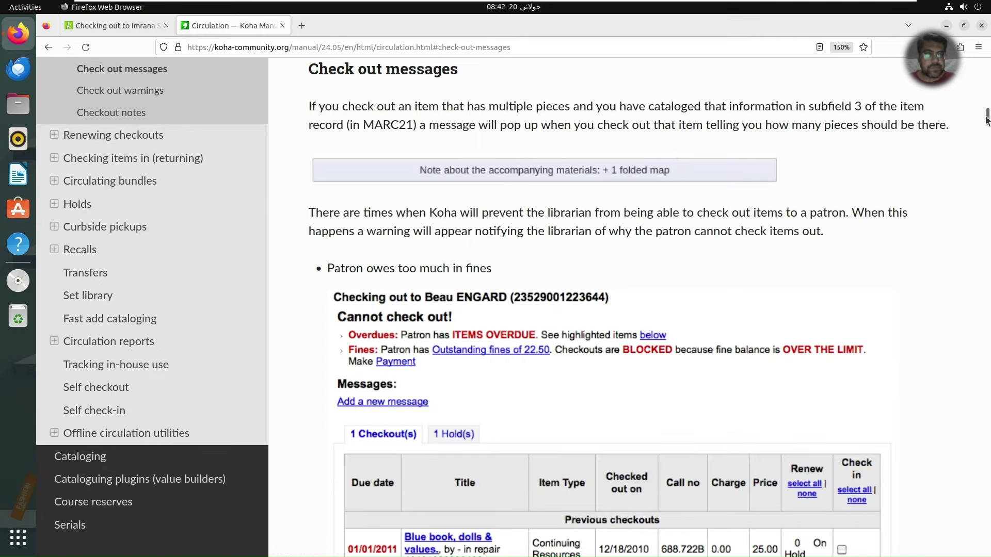
drag(987, 121, 986, 128)
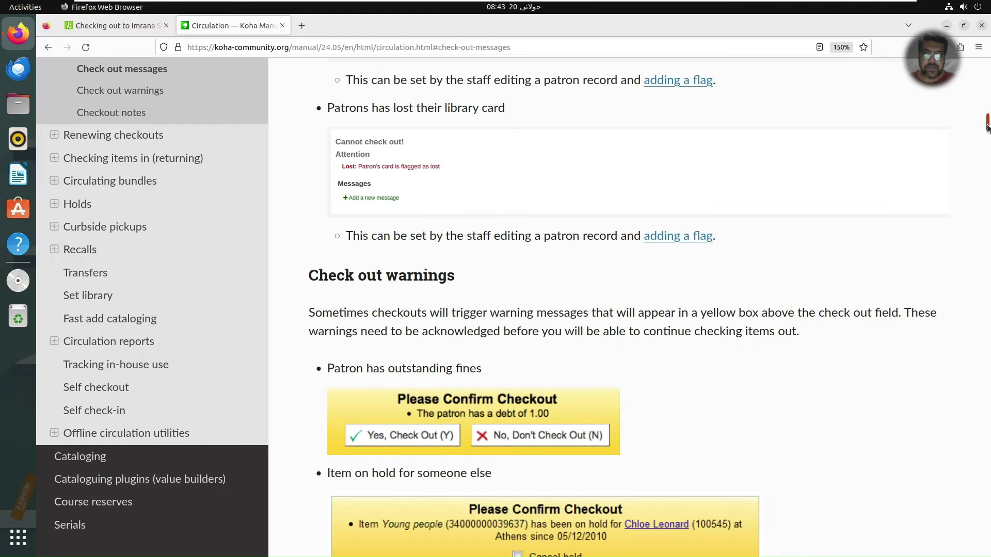
click(136, 96)
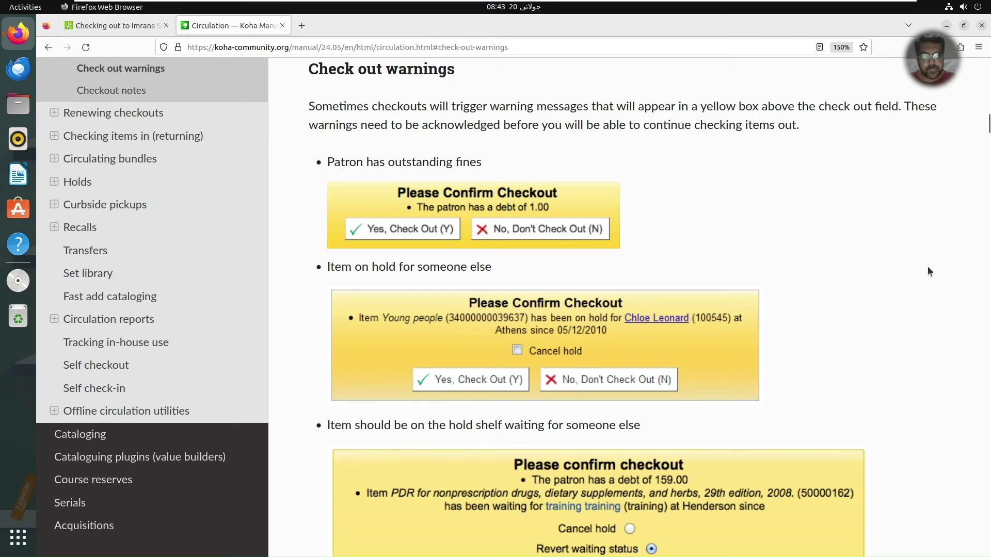
scroll(927, 266, down, 5)
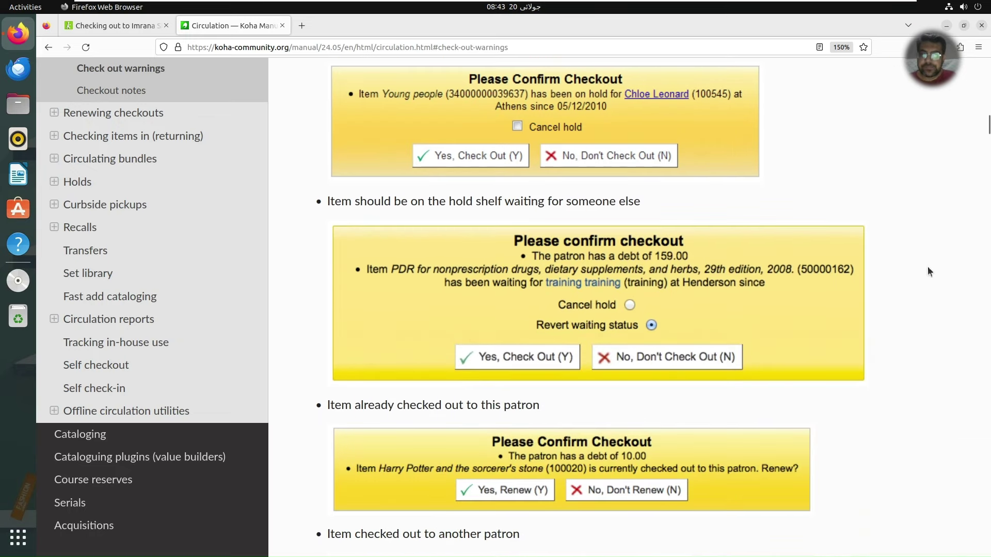
Read through the manual's remaining check out warnings, from held and already checked-out items to the start of the checkout notes section
scroll(927, 266, down, 1)
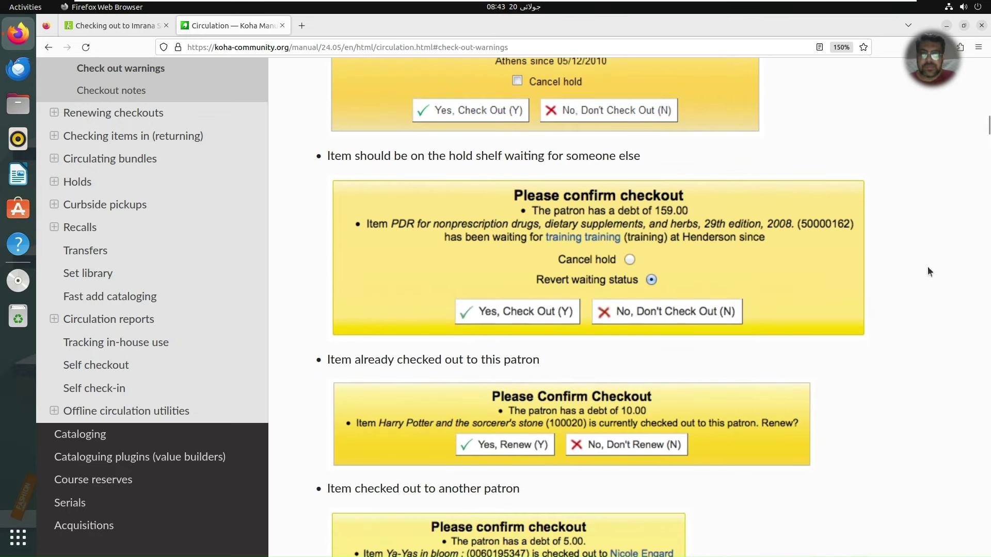
scroll(927, 266, down, 2)
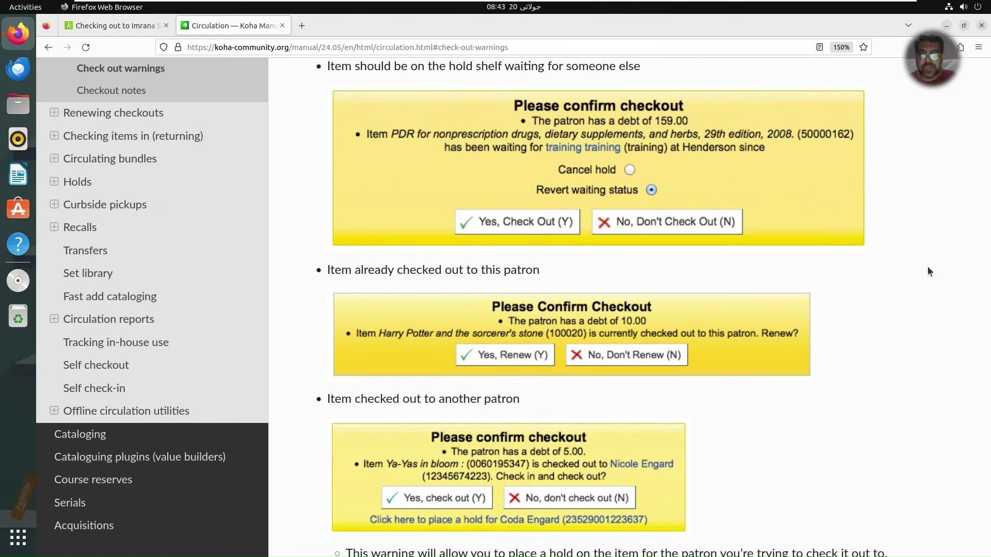
scroll(928, 271, down, 1)
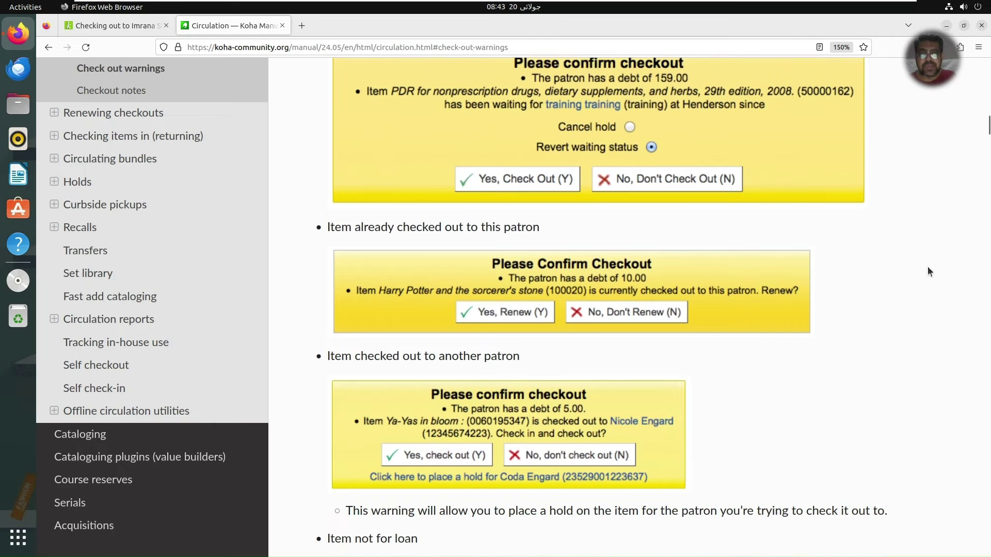
scroll(928, 271, down, 3)
scroll(928, 272, down, 1)
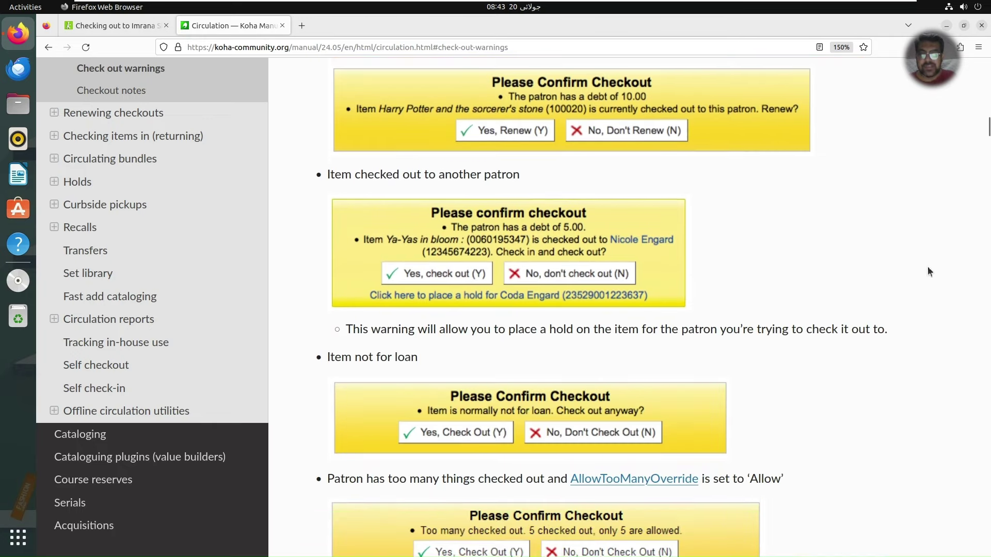
scroll(927, 271, down, 1)
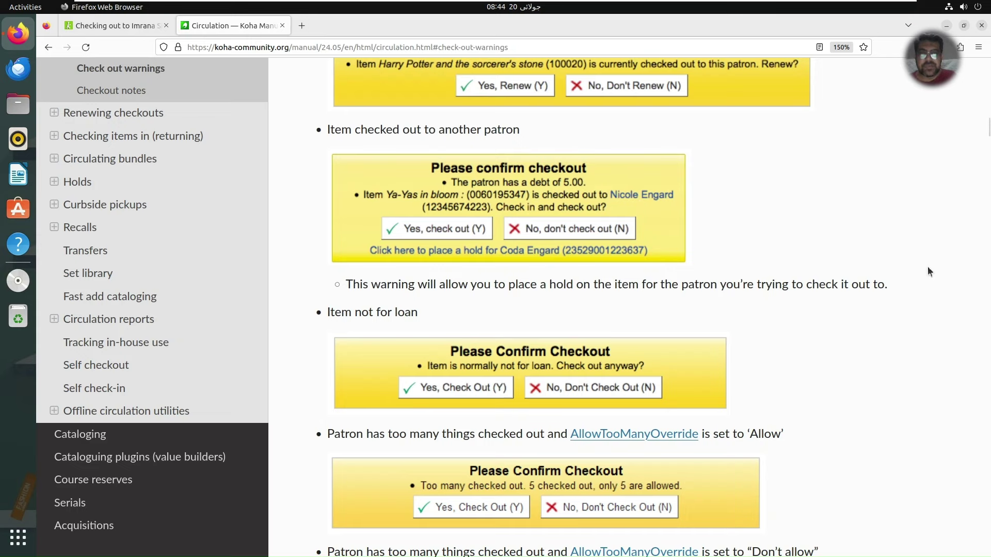
scroll(928, 271, down, 1)
scroll(928, 272, down, 2)
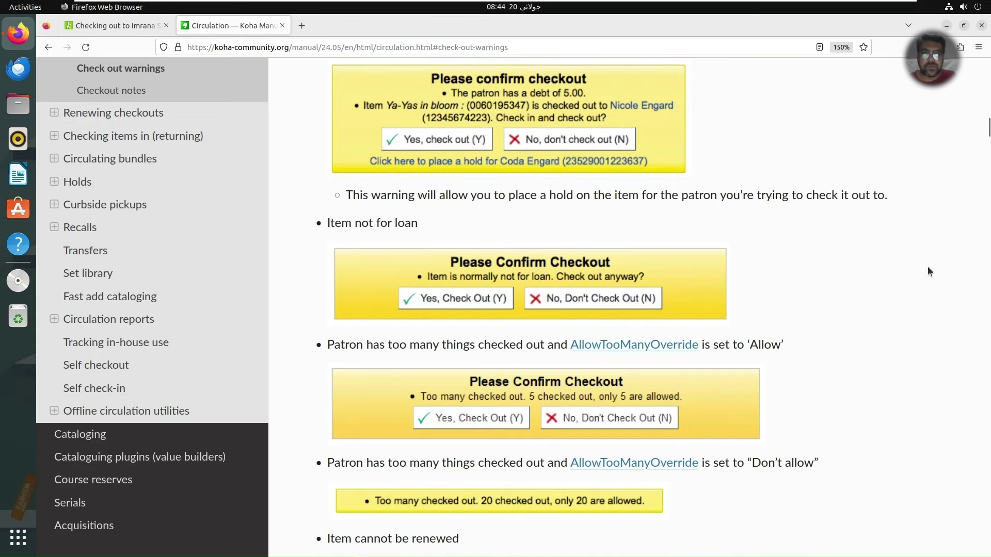
scroll(929, 272, down, 1)
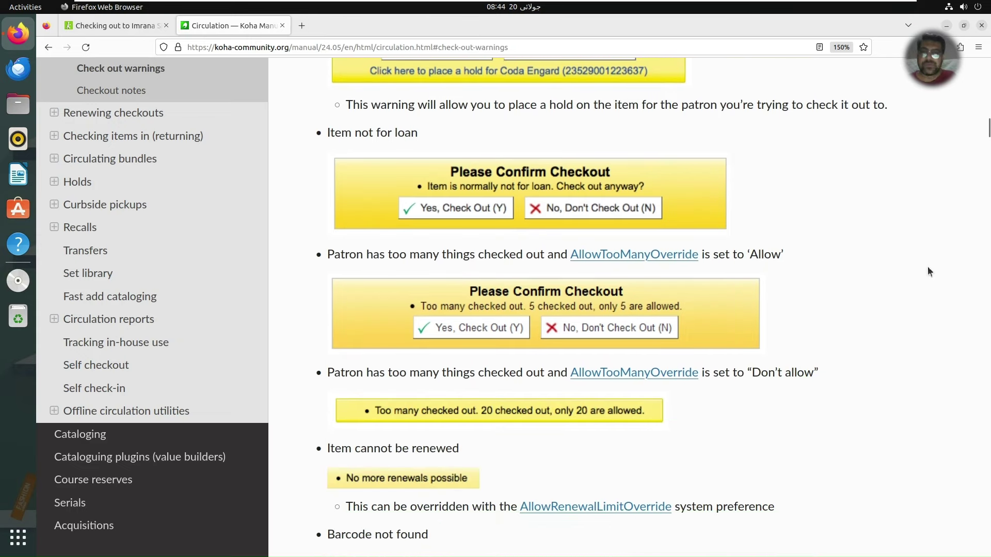
scroll(928, 271, down, 2)
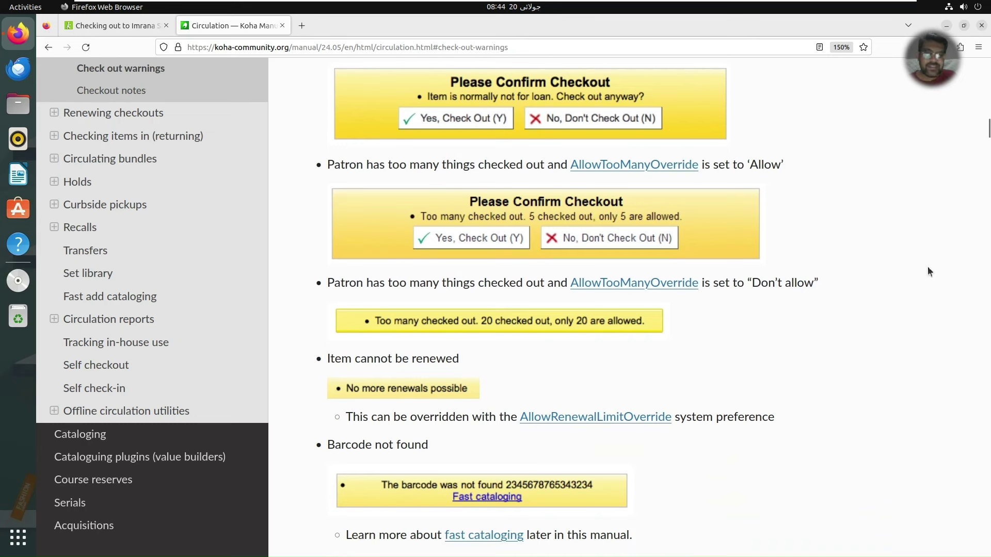
scroll(928, 271, down, 1)
scroll(928, 271, down, 6)
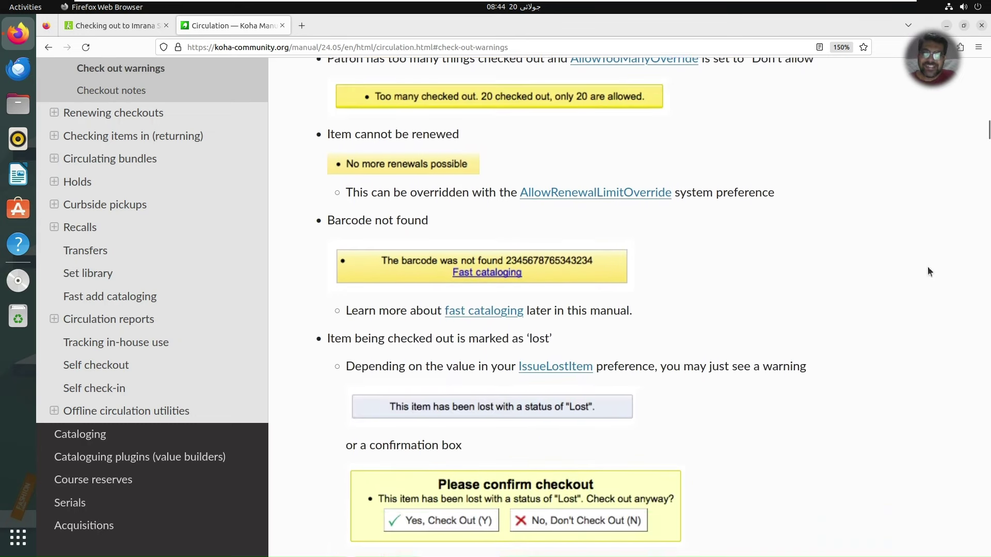
scroll(928, 272, down, 7)
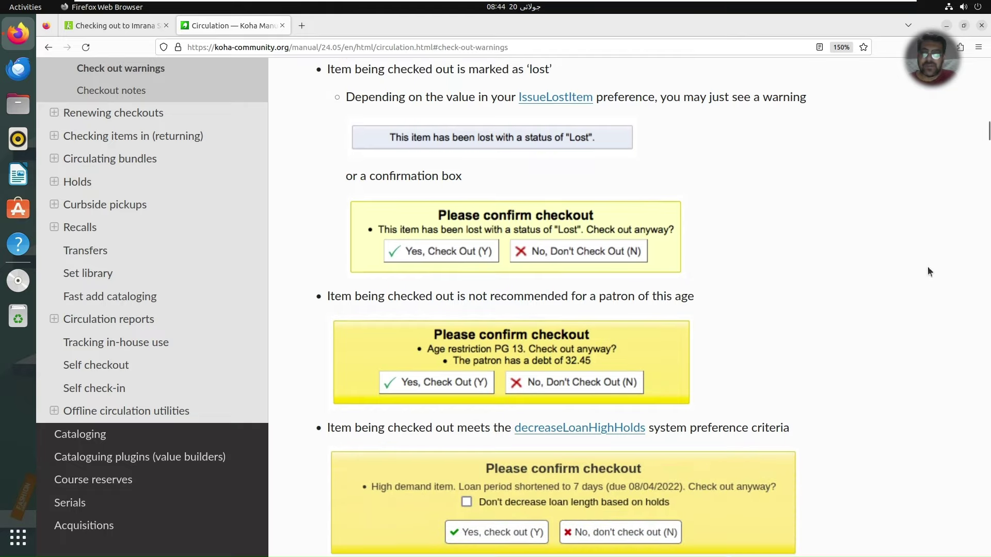
scroll(928, 271, down, 9)
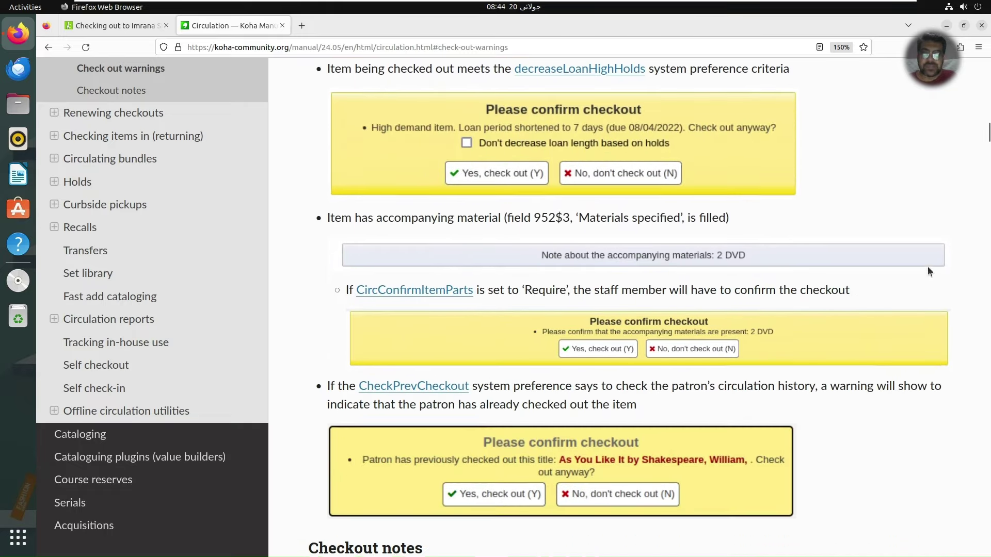
scroll(928, 272, down, 3)
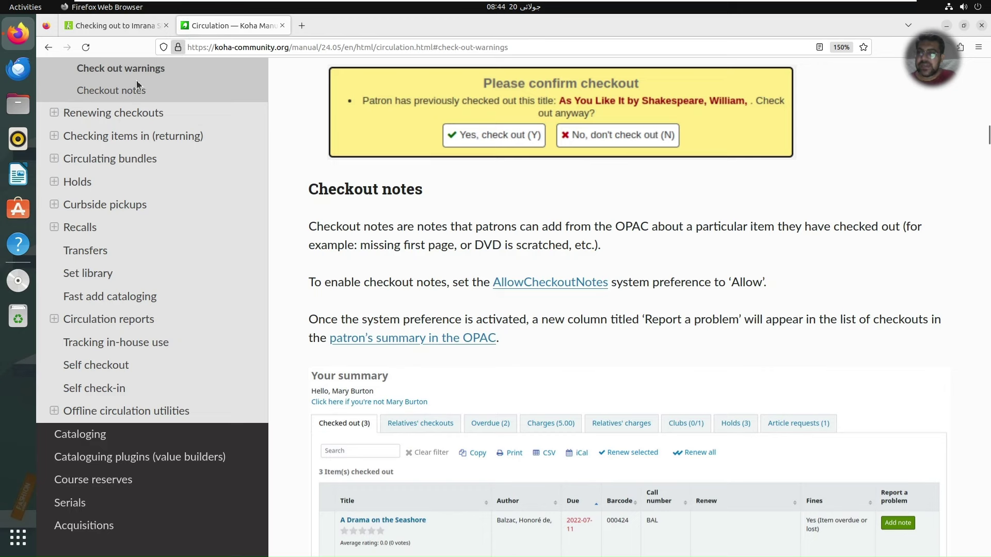
Consult the manual's Renewing checkouts section on renewing from the patron's checkout summary
click(126, 29)
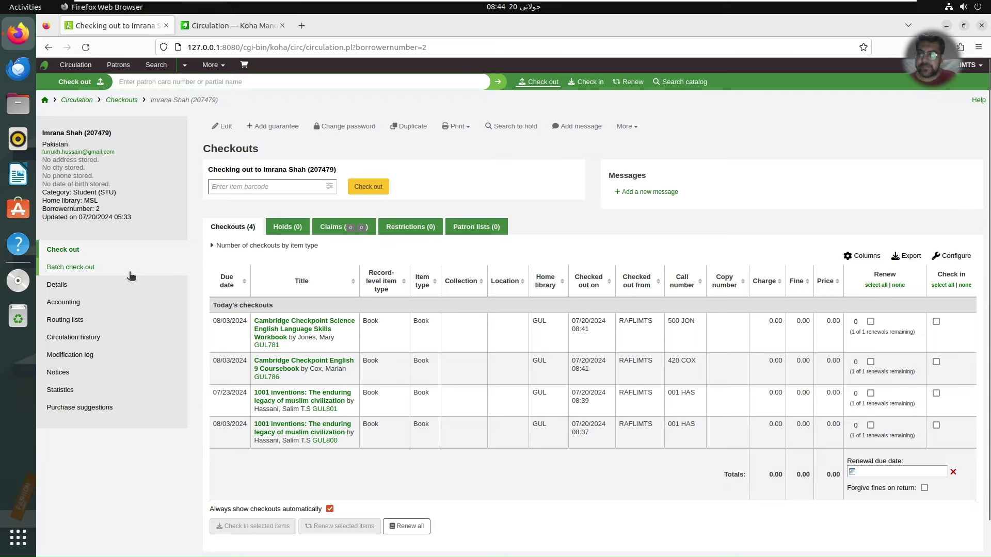
click(216, 24)
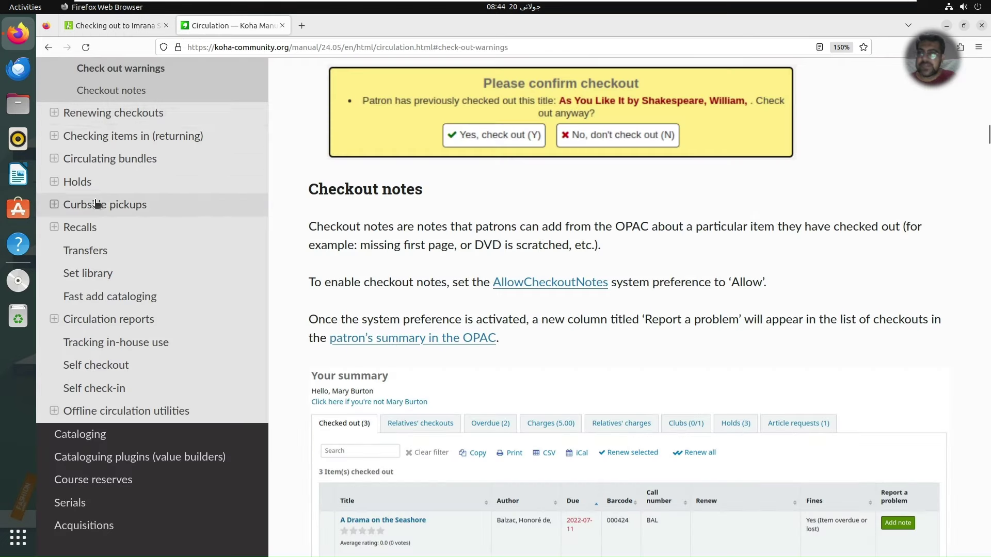
click(111, 116)
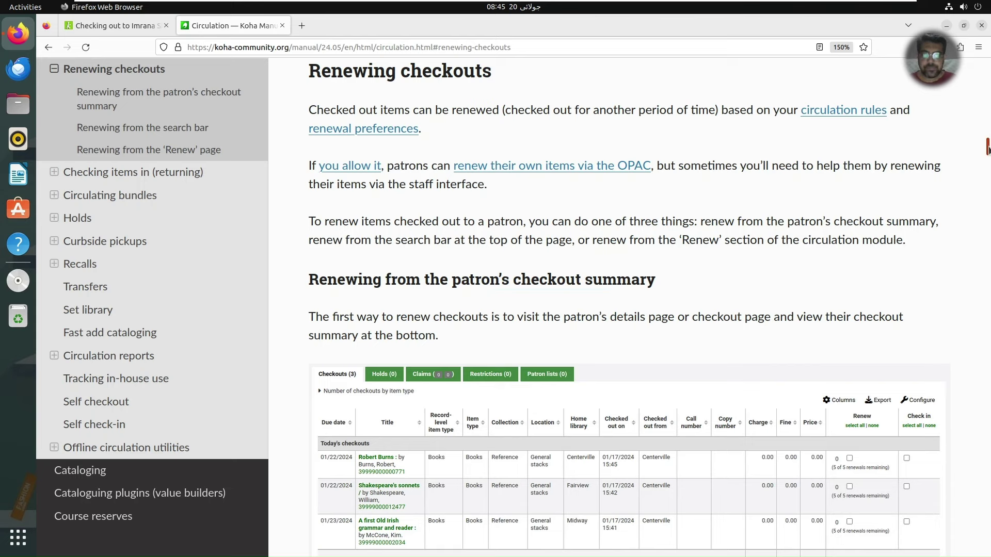
scroll(987, 150, down, 2)
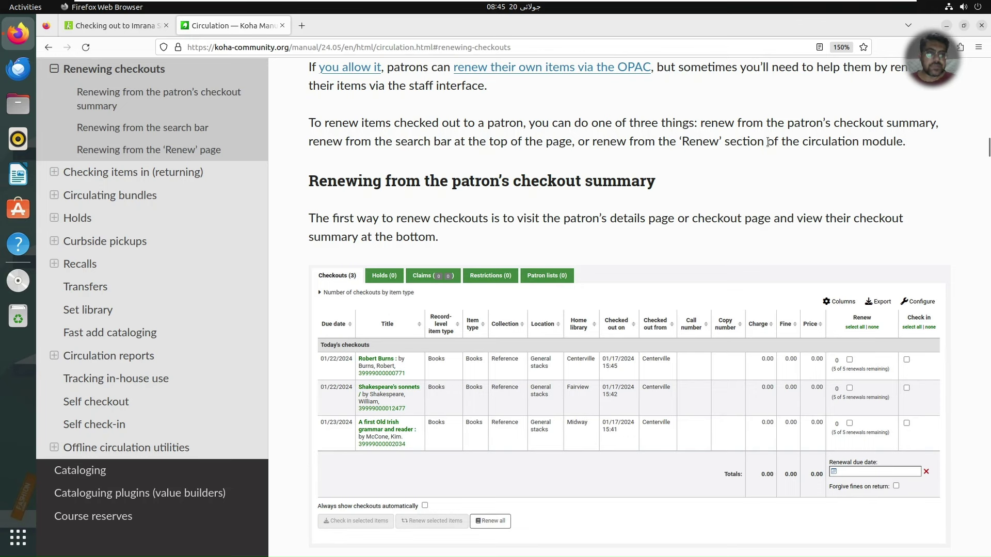
Return to the patron's checkouts page in Koha and enlarge the page zoom to 133%
click(133, 26)
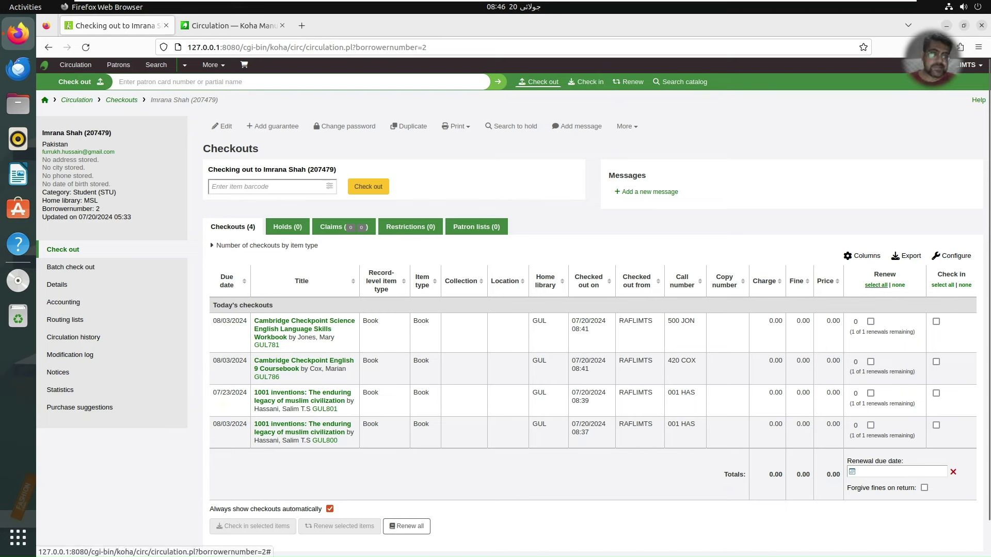
click(979, 48)
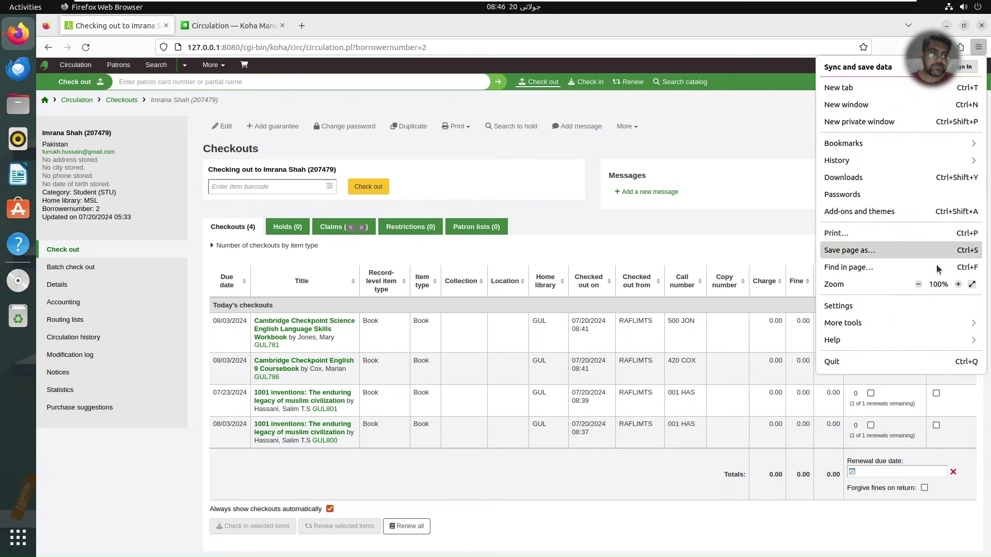
click(958, 285)
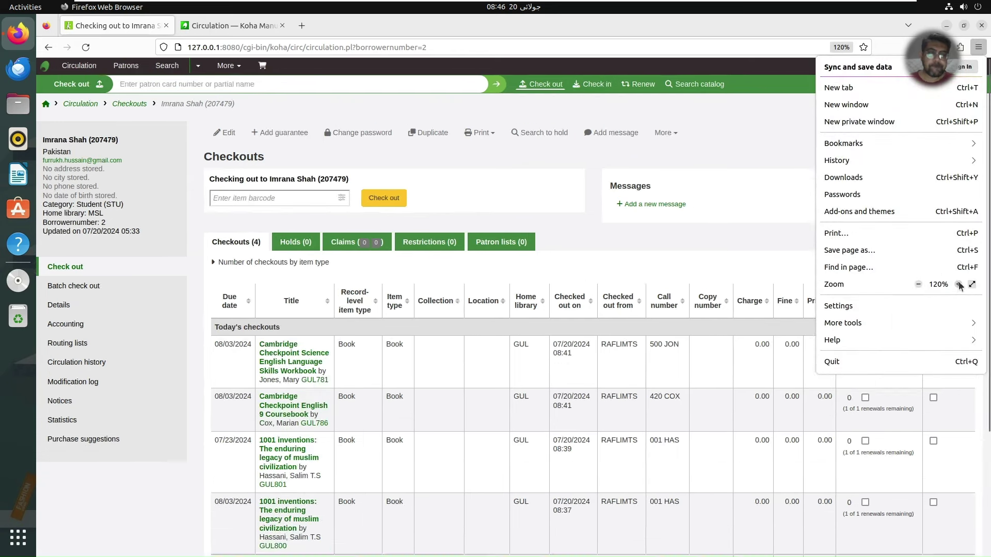
click(959, 285)
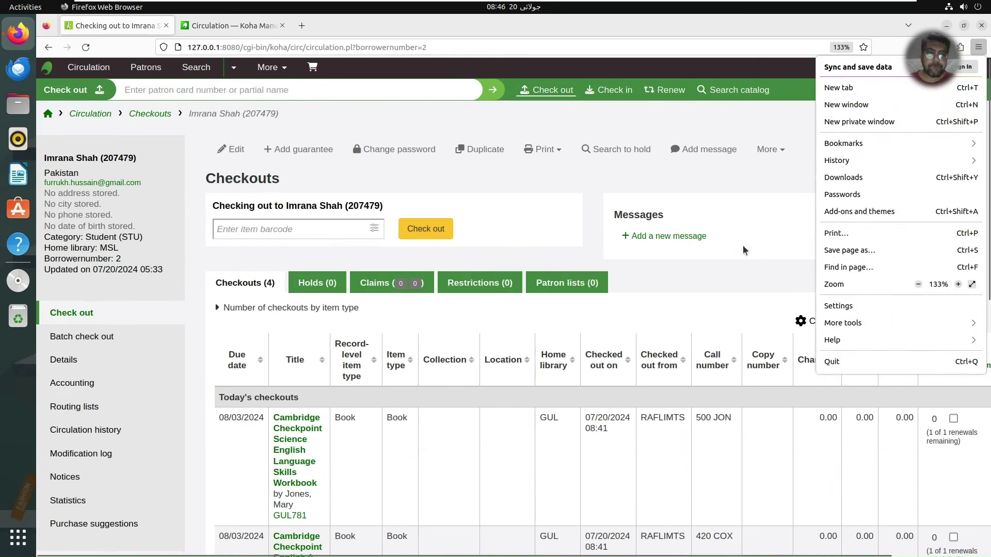
click(743, 248)
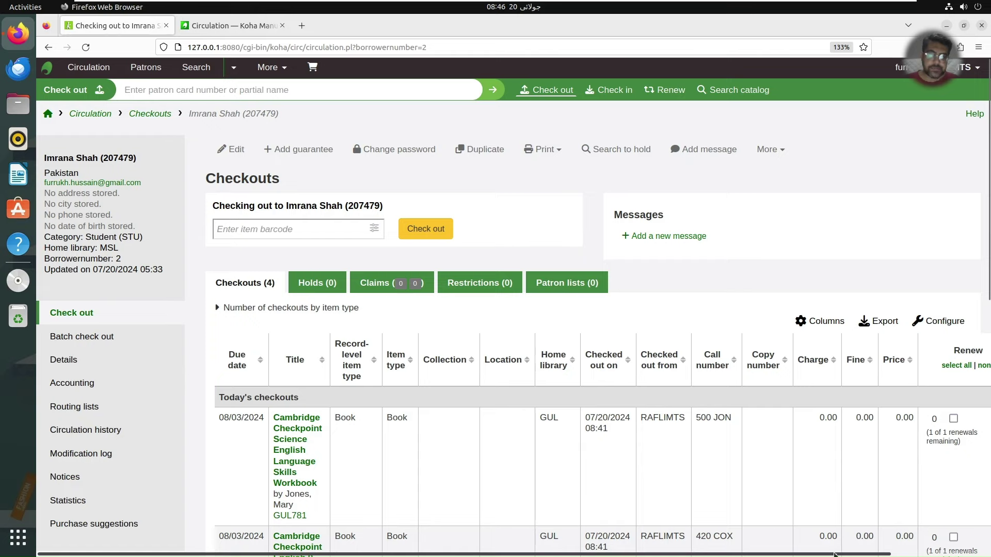
drag(834, 555, 935, 541)
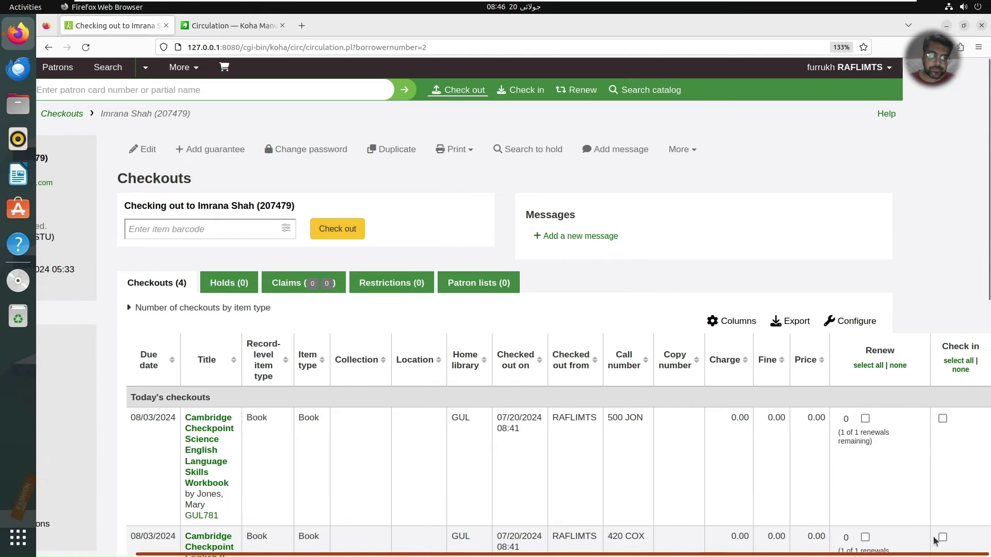
Mark all of the patron's checkouts for renewal, and clear the whole renewal selection again
click(876, 366)
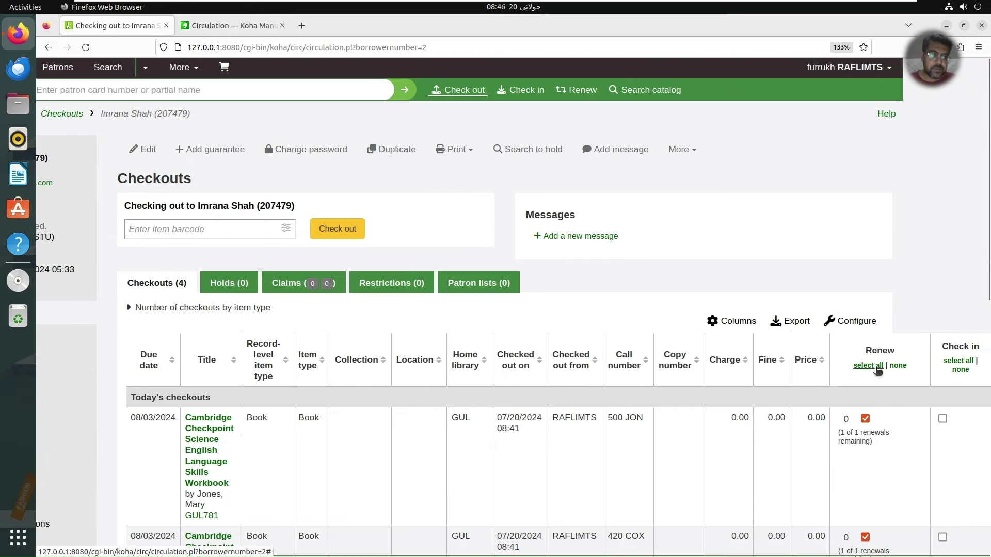
scroll(989, 274, down, 1)
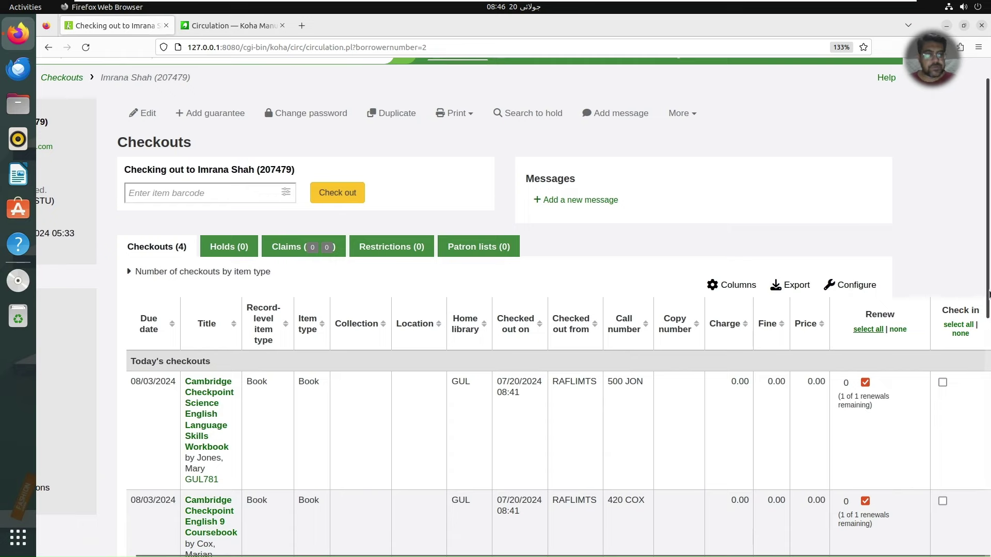
drag(988, 290, 990, 320)
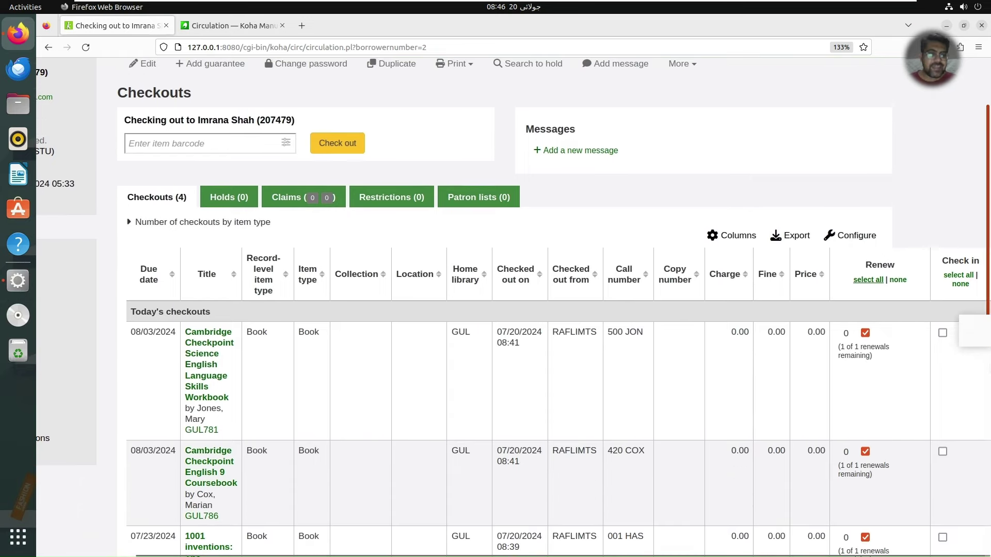
scroll(874, 430, down, 3)
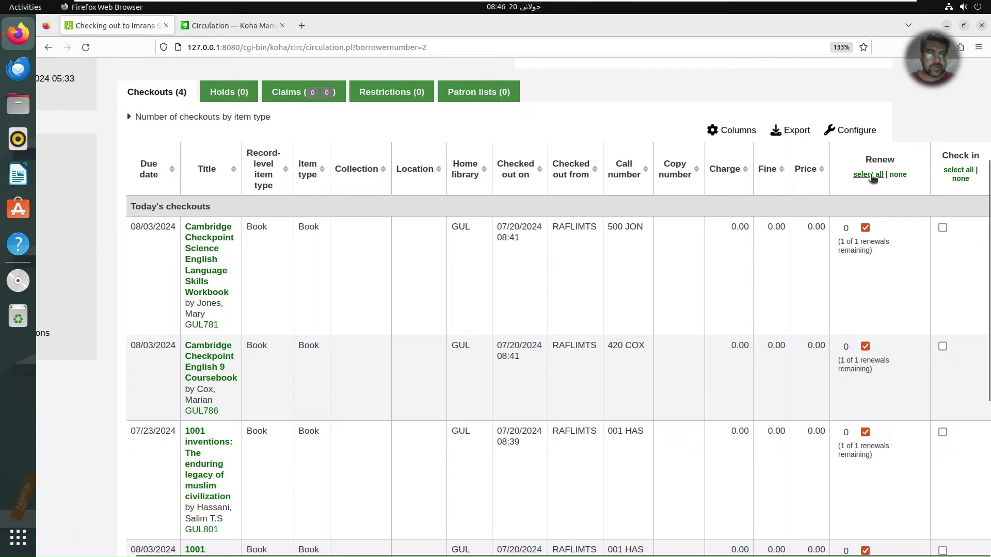
click(898, 176)
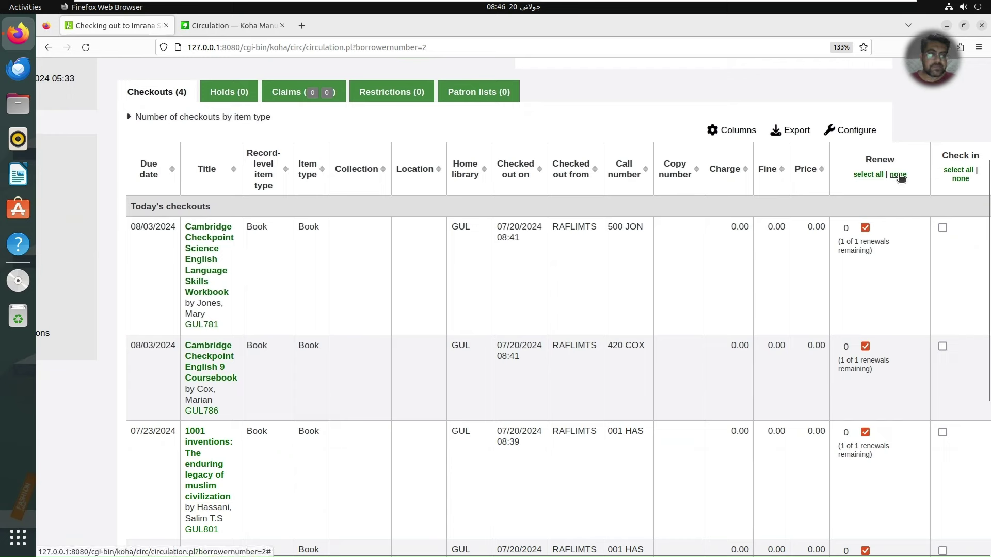
Mark item GUL786 for renewal and switch the renewal mark to item GUL781 instead
click(865, 348)
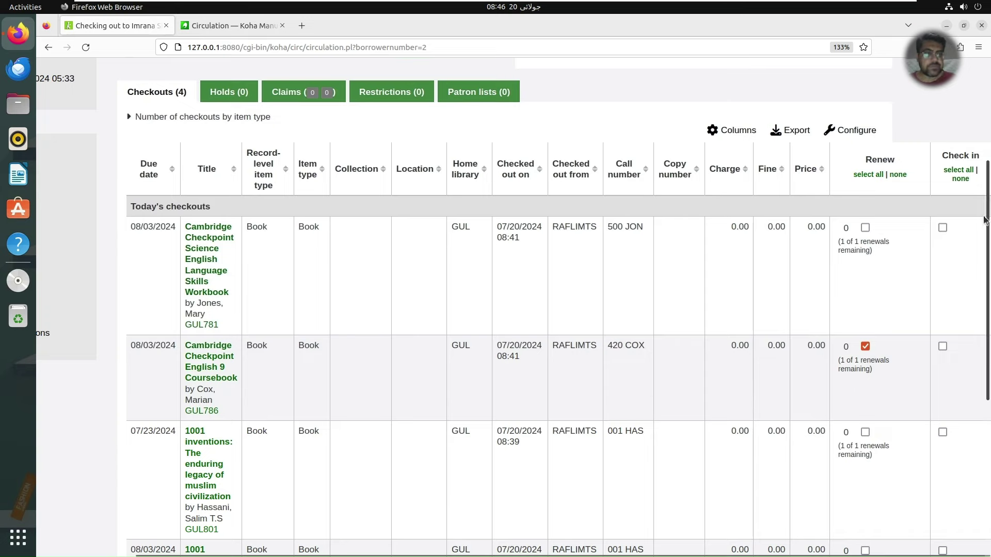
drag(987, 228, 988, 420)
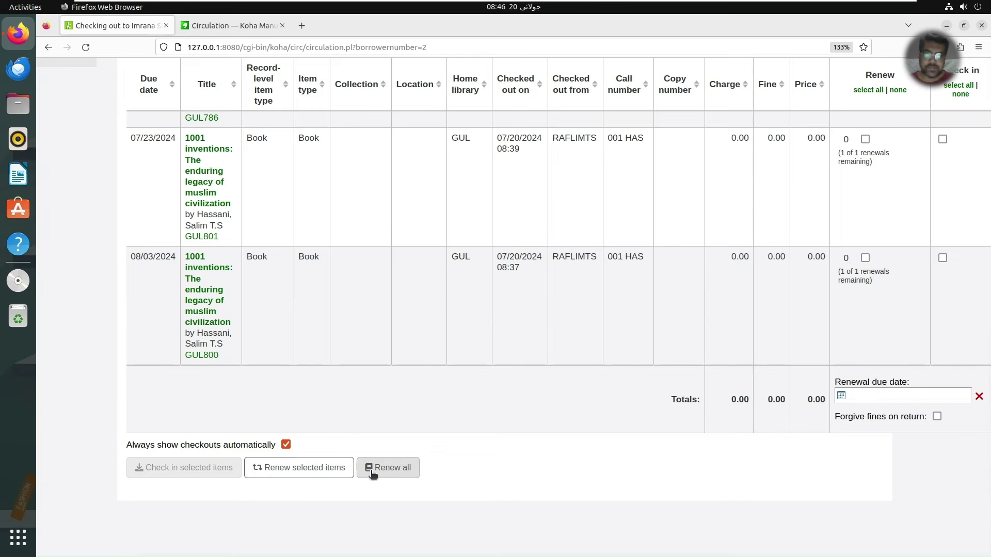
scroll(578, 472, up, 3)
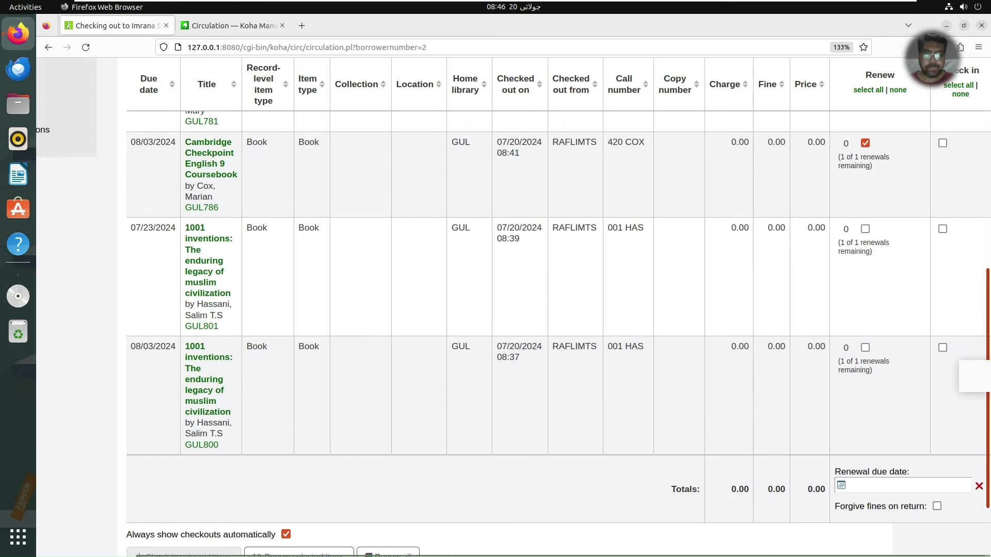
scroll(876, 261, up, 5)
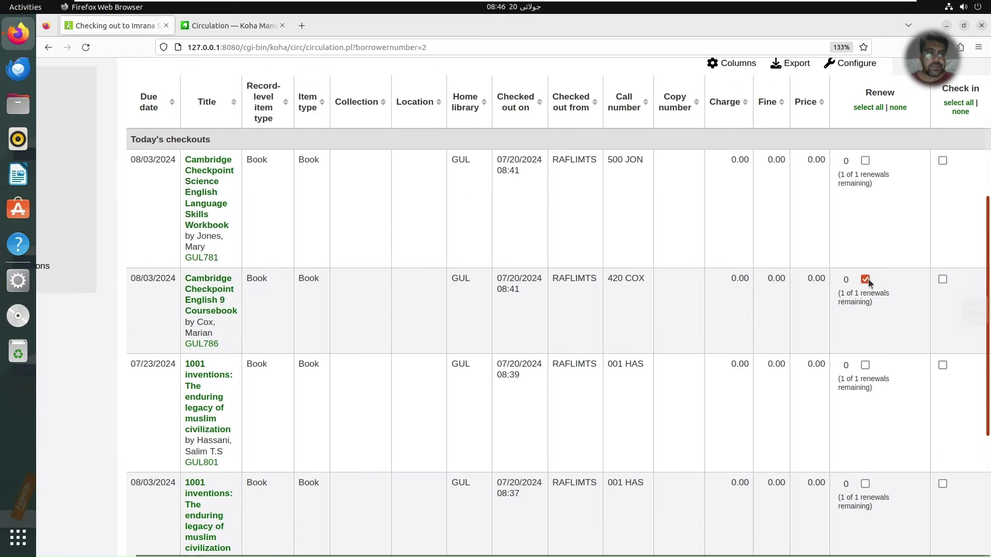
scroll(869, 282, up, 2)
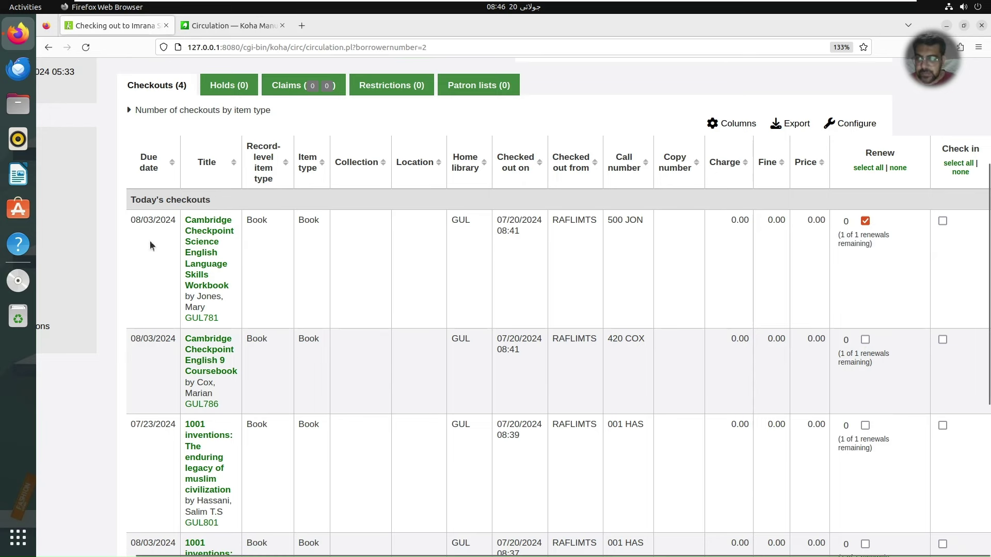
Switch the renewal mark from item GUL781 to item GUL801 and renew the selected item
click(865, 425)
click(865, 221)
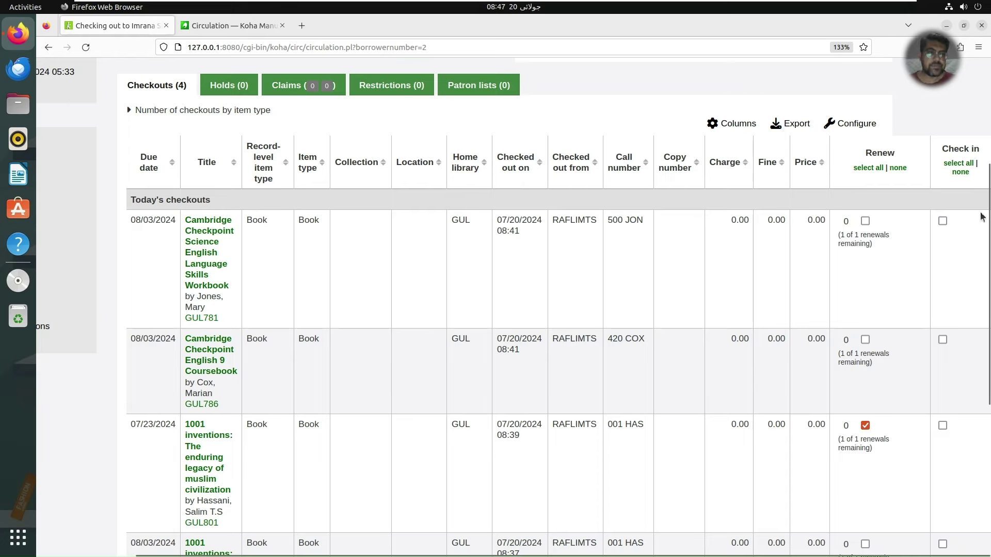
drag(985, 220, 980, 276)
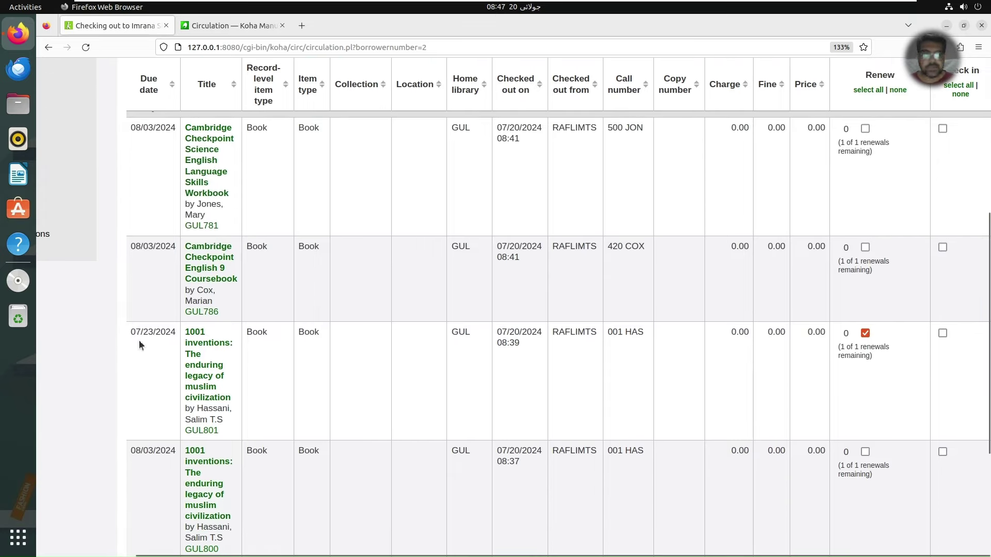
scroll(987, 361, down, 5)
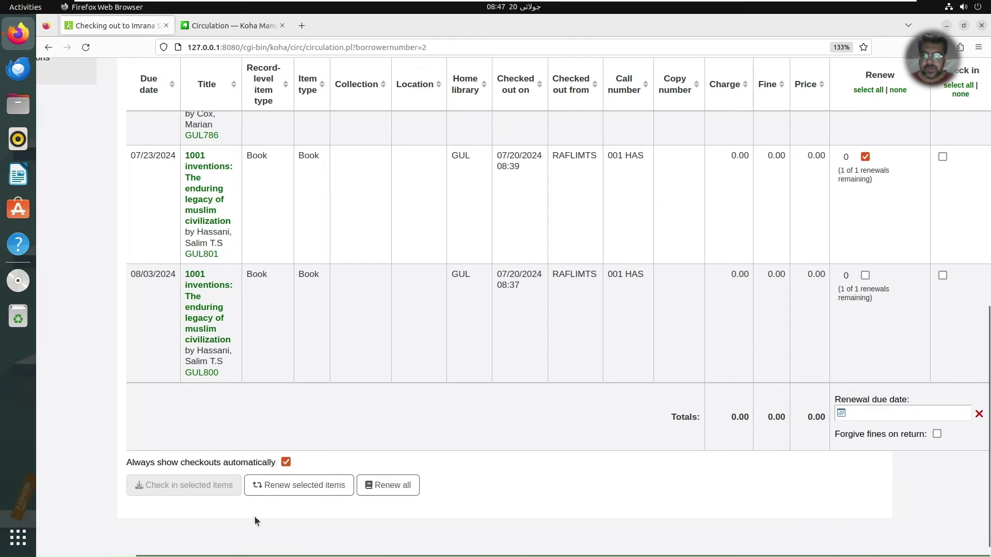
click(317, 489)
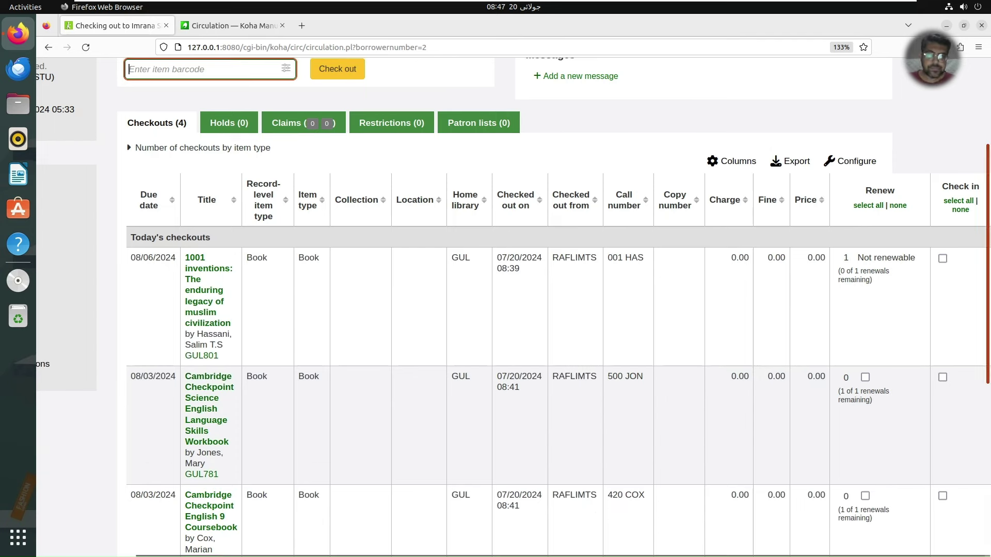
Examine the due dates and remaining renewals of all items in the patron's checkouts table
scroll(989, 239, up, 2)
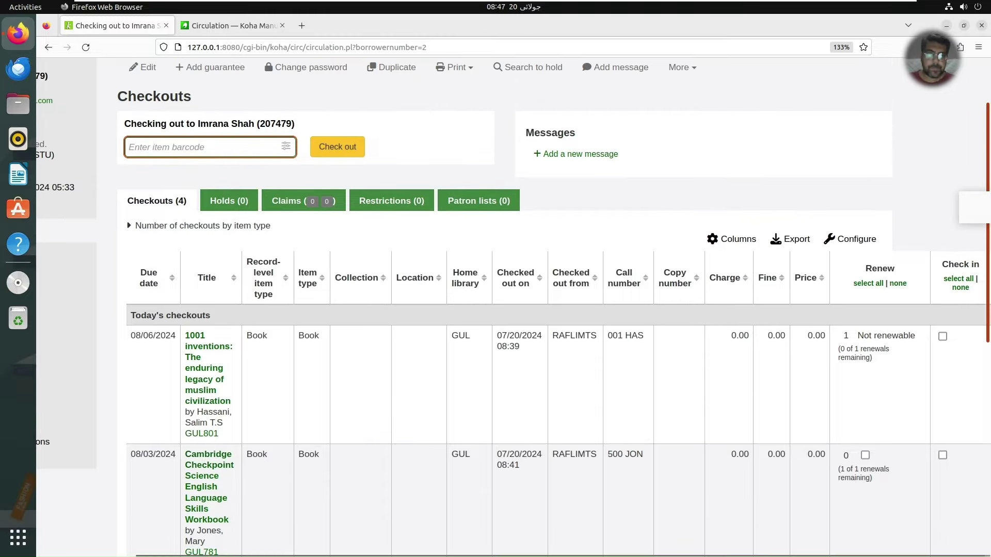
scroll(989, 294, down, 3)
scroll(989, 294, down, 2)
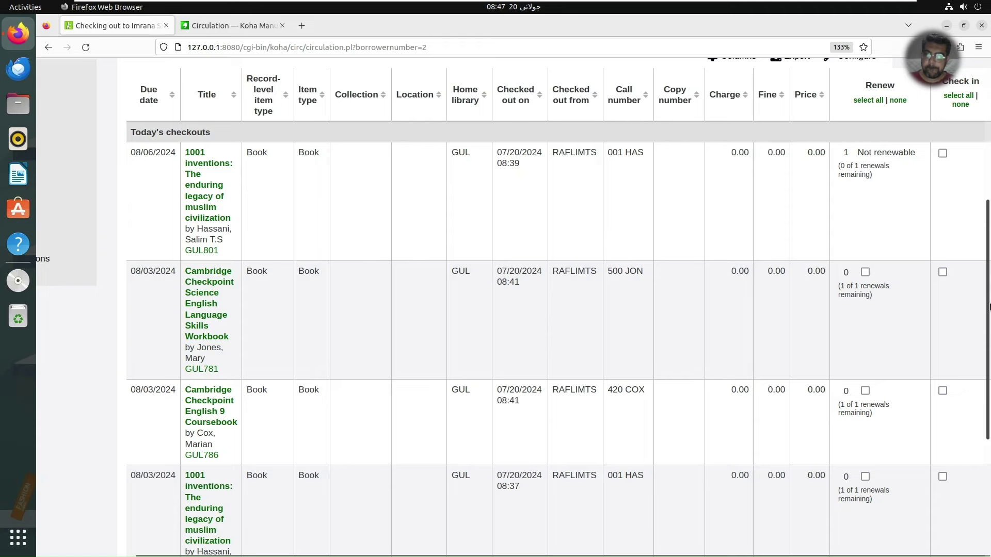
mouse_move(989, 307)
mouse_down()
mouse_move(989, 336)
mouse_move(989, 305)
mouse_move(988, 321)
mouse_up()
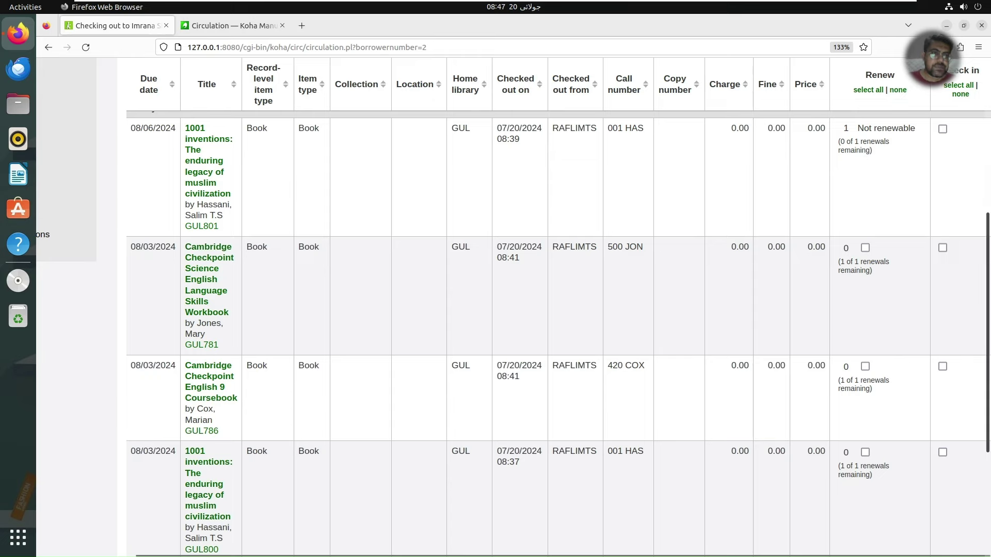
drag(987, 323, 984, 314)
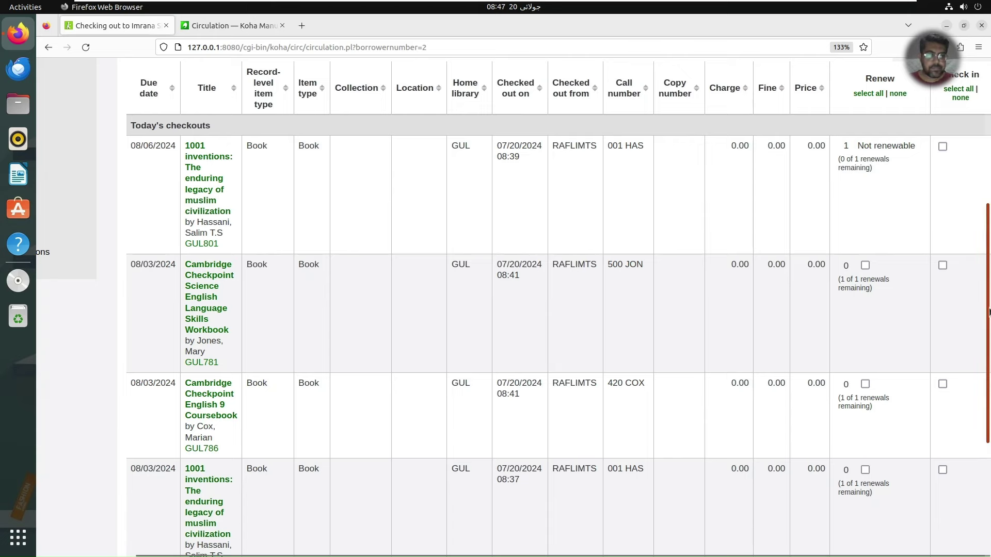
scroll(988, 312, down, 3)
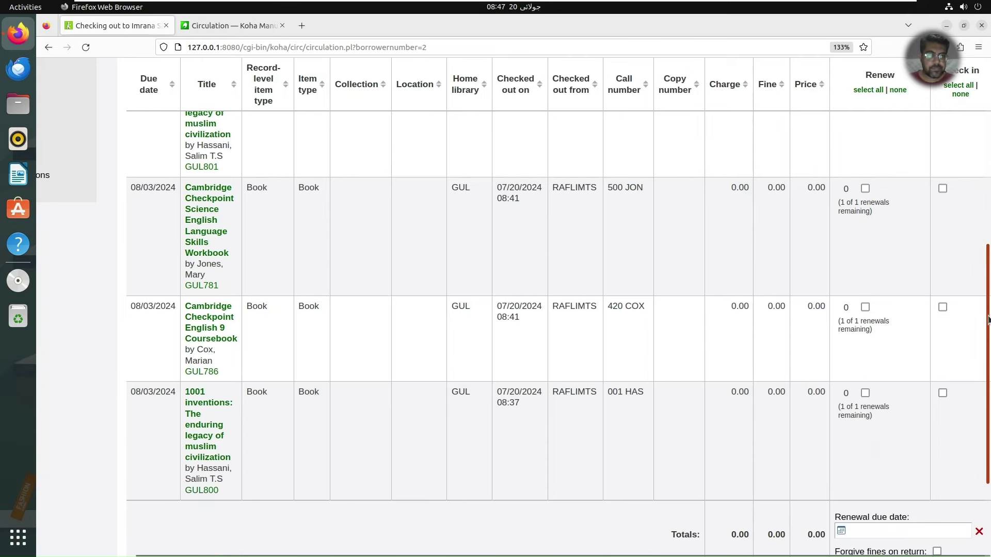
drag(989, 316, 988, 213)
scroll(980, 222, up, 2)
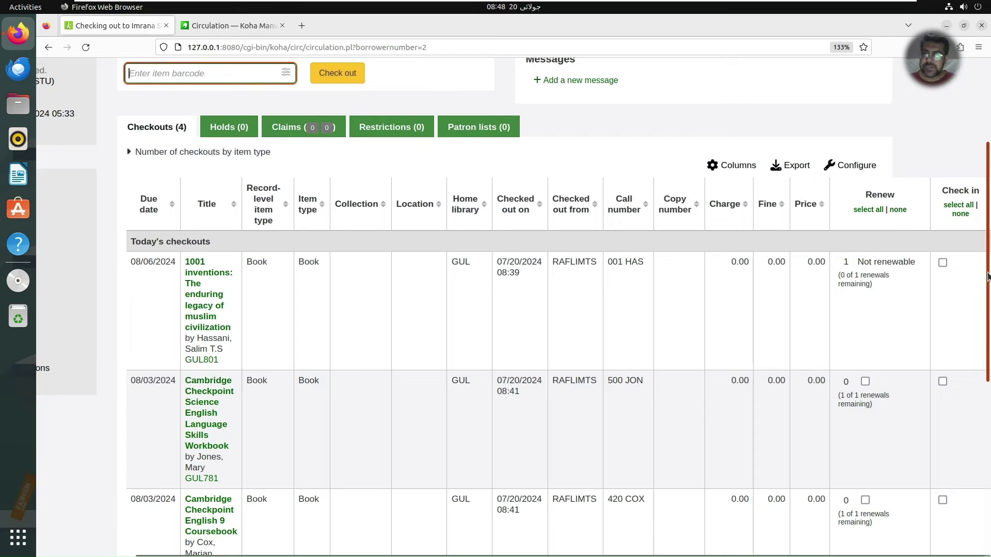
scroll(988, 283, up, 3)
scroll(989, 203, up, 1)
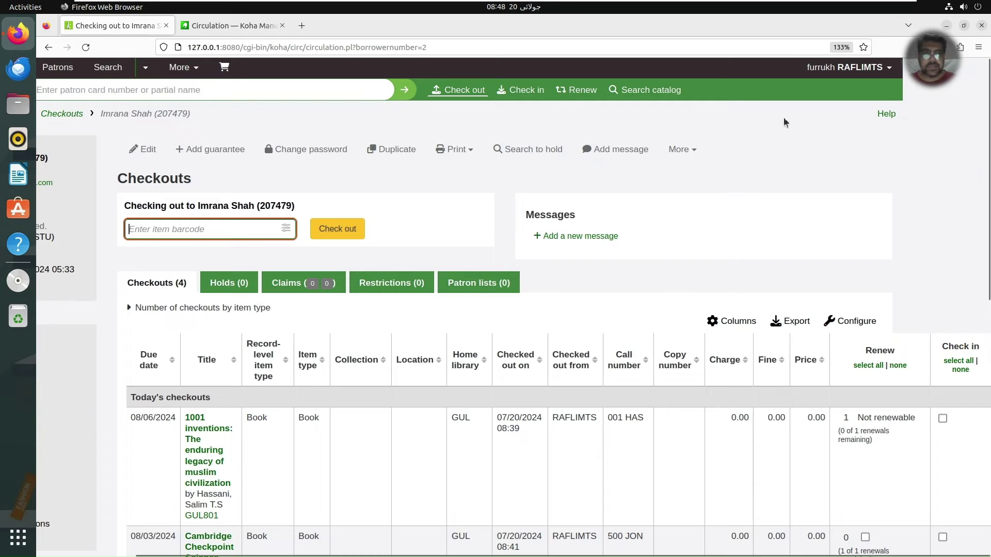
Reset the page zoom to 100% and return to the Koha staff interface home page
click(841, 47)
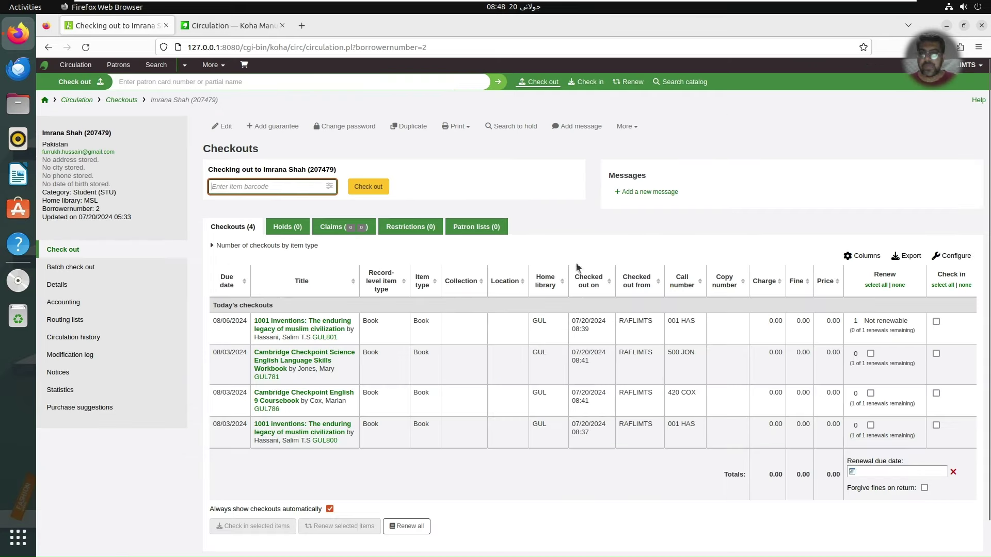
click(633, 82)
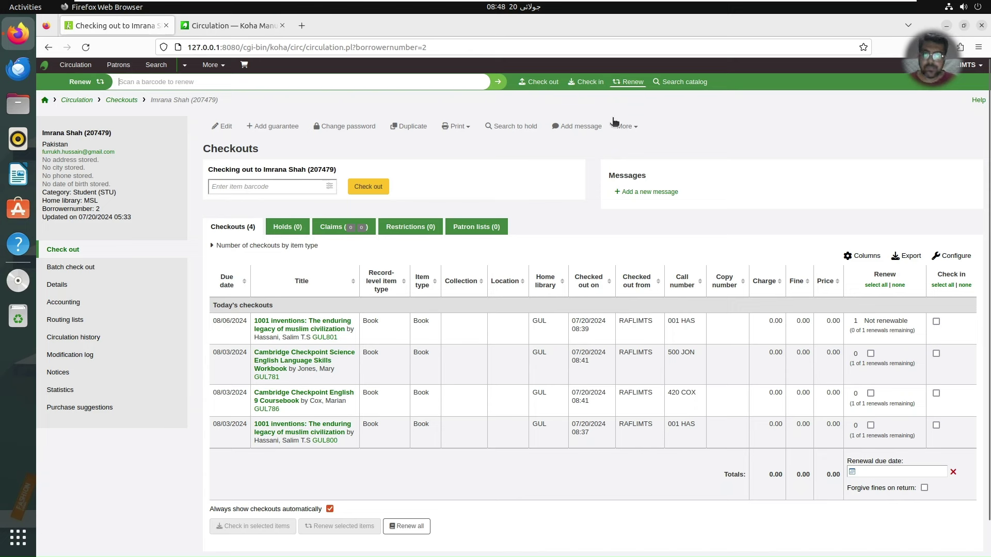
click(46, 102)
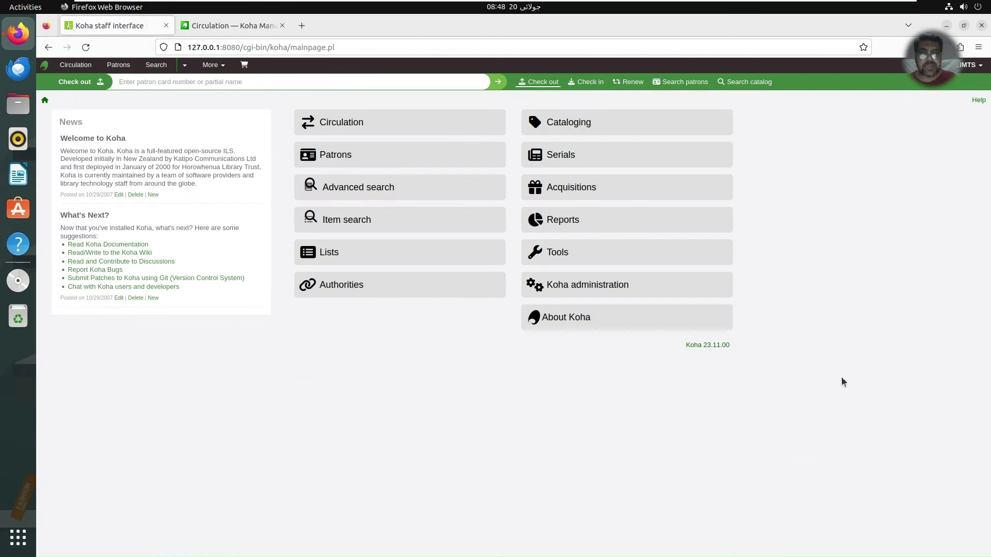
Enlarge the page zoom to 120% and renew item GUL786 from the search bar
click(632, 83)
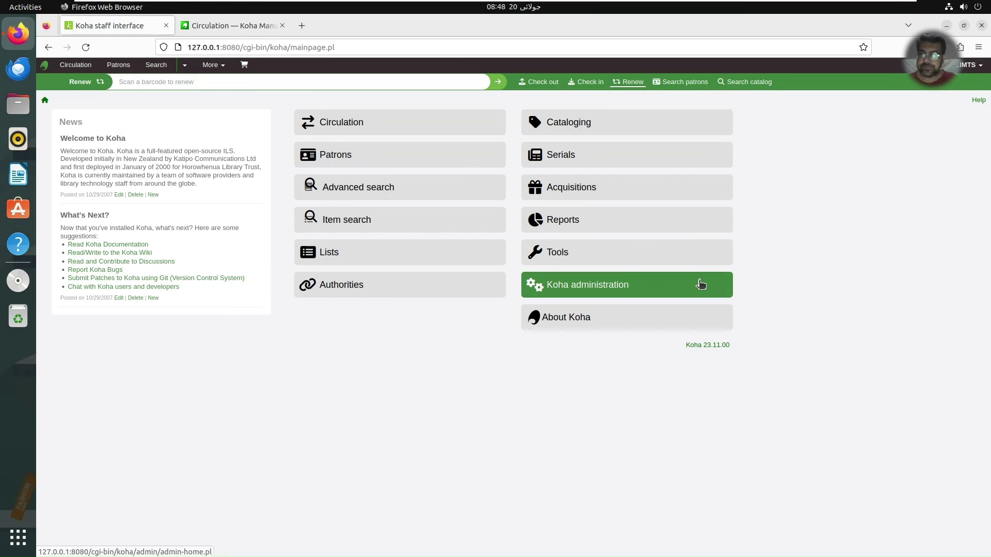
click(978, 47)
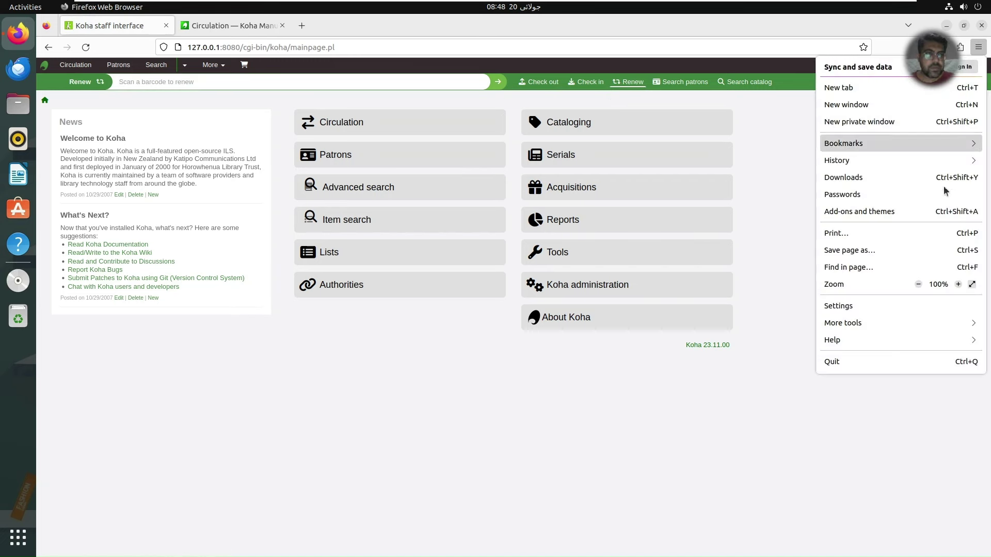
click(958, 284)
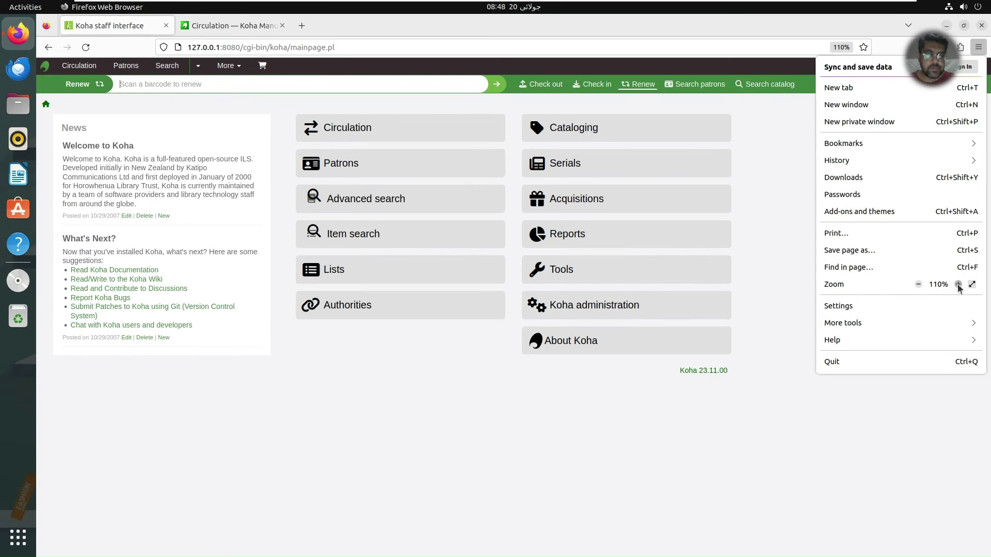
click(958, 284)
click(346, 93)
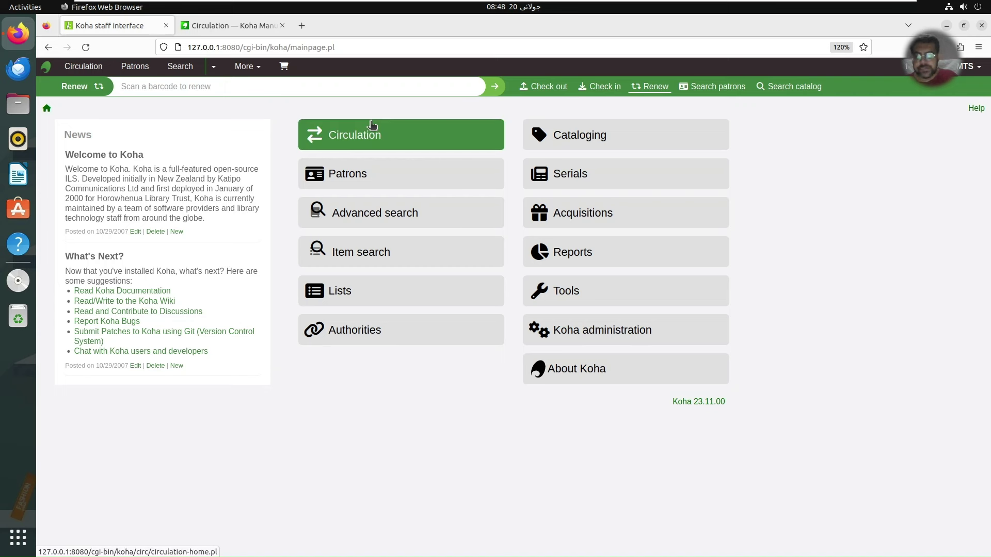
text(GUL78)
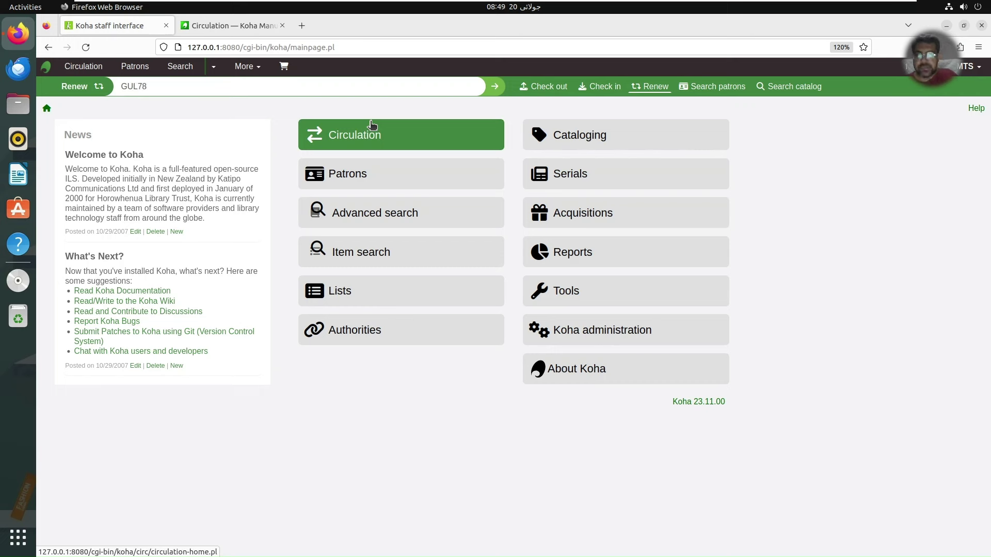
text(6)
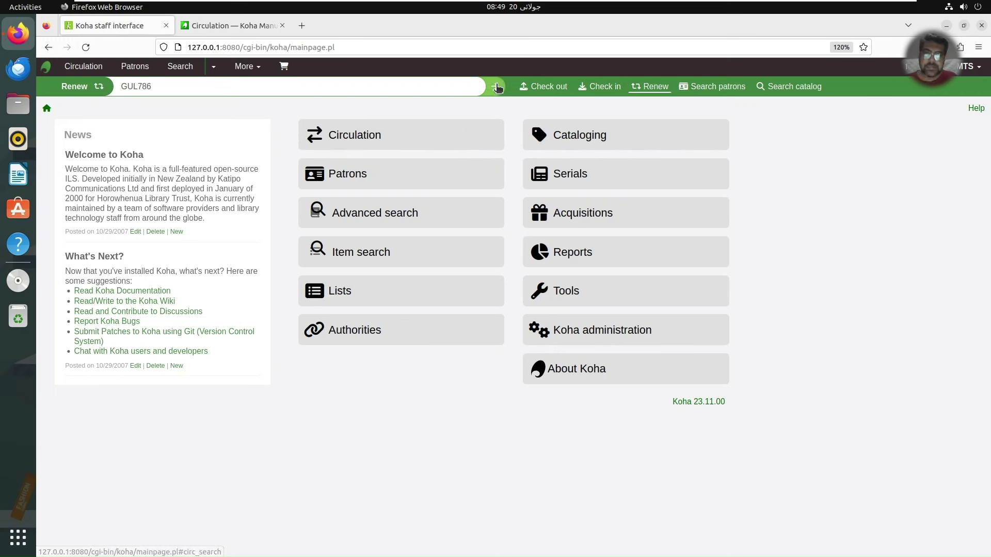
click(495, 86)
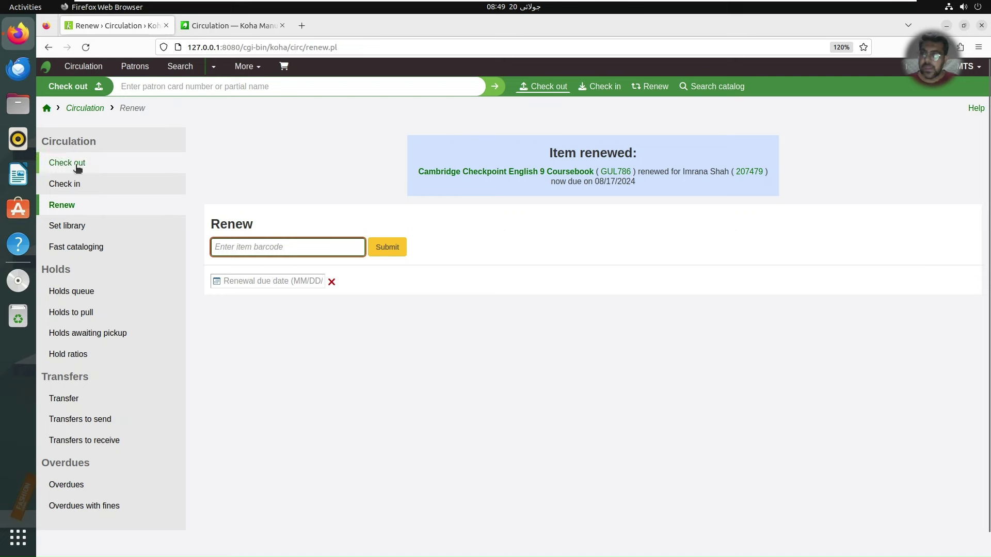
Reload the circulation Renew page without the previous result and look at its renewal due date option
click(71, 213)
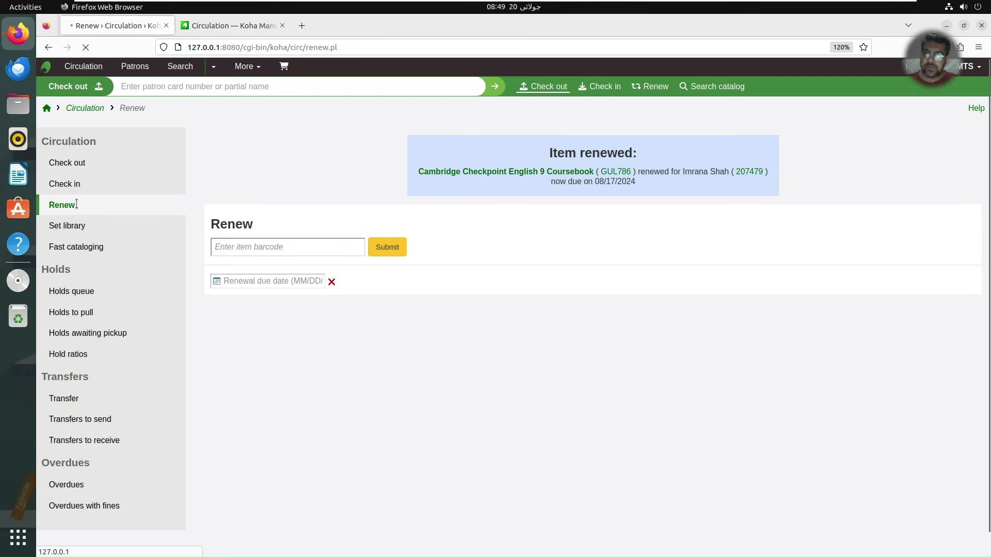
click(301, 280)
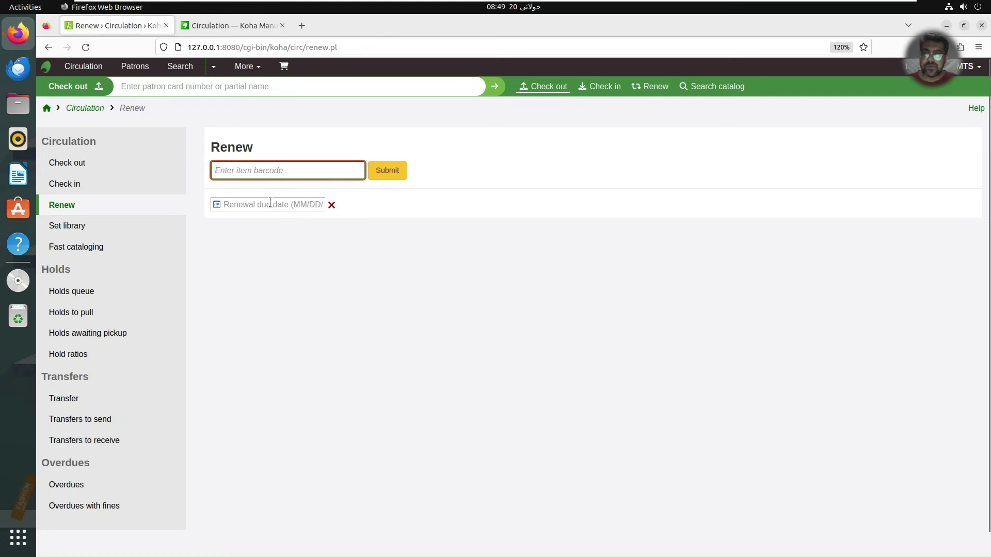
click(270, 204)
click(515, 216)
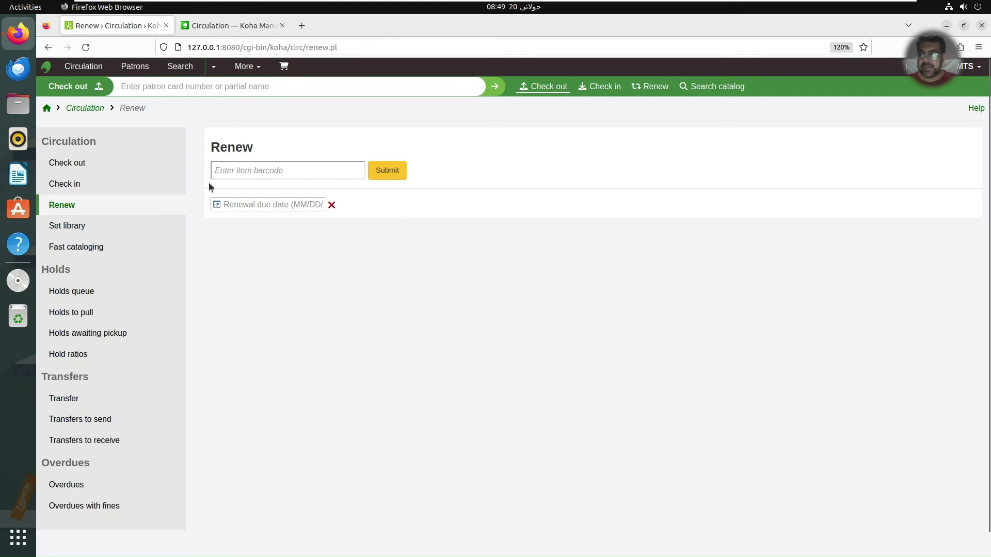
Reopen the Renew page from the Circulation home page and view the renewal due date calendar without choosing a date
click(92, 110)
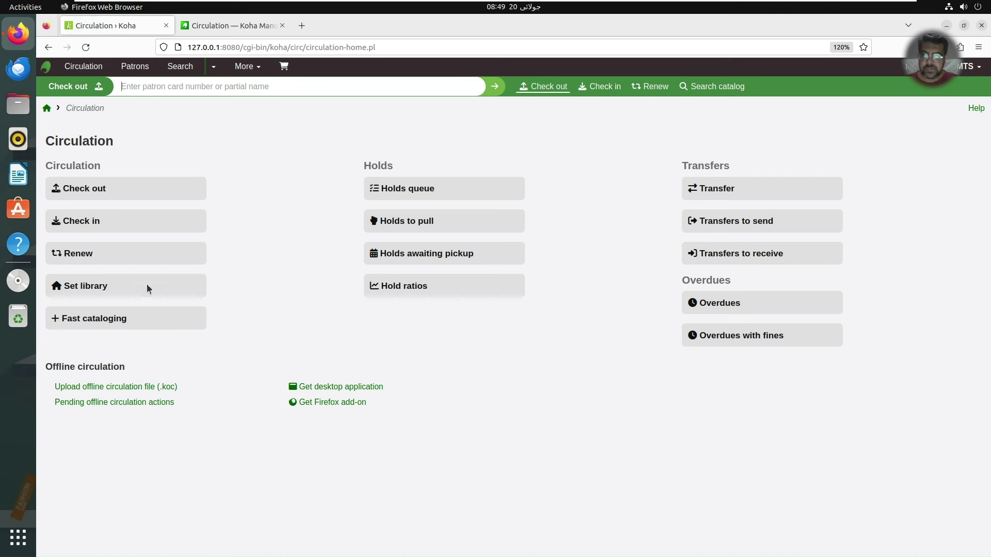
click(111, 253)
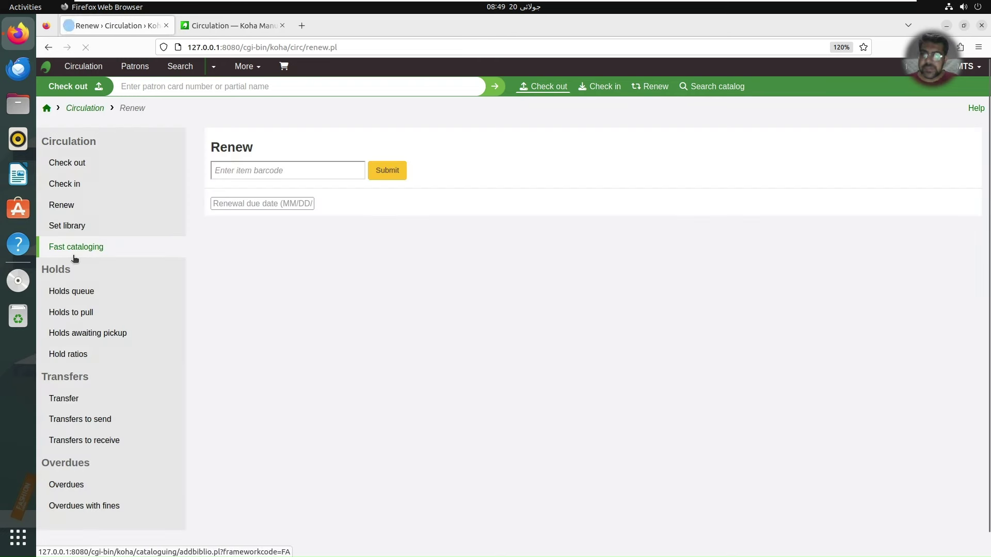
click(300, 206)
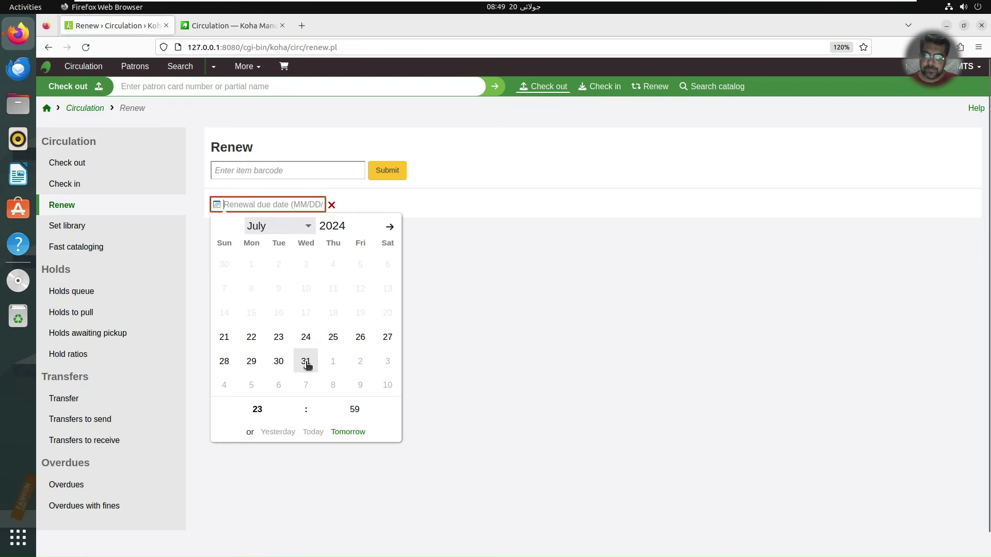
click(484, 336)
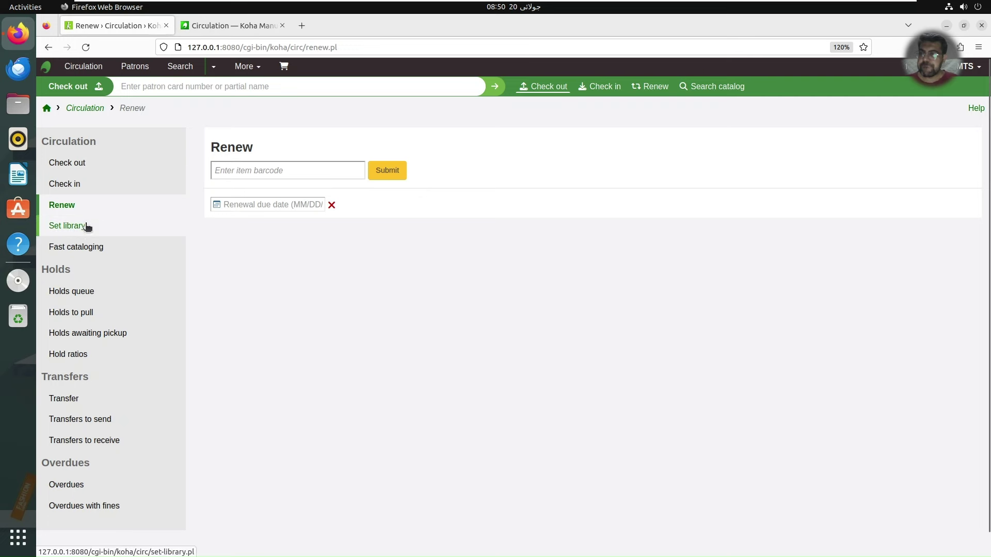
Return to the Koha home page and consult the manual's section on checking items in (returning)
click(50, 109)
click(212, 26)
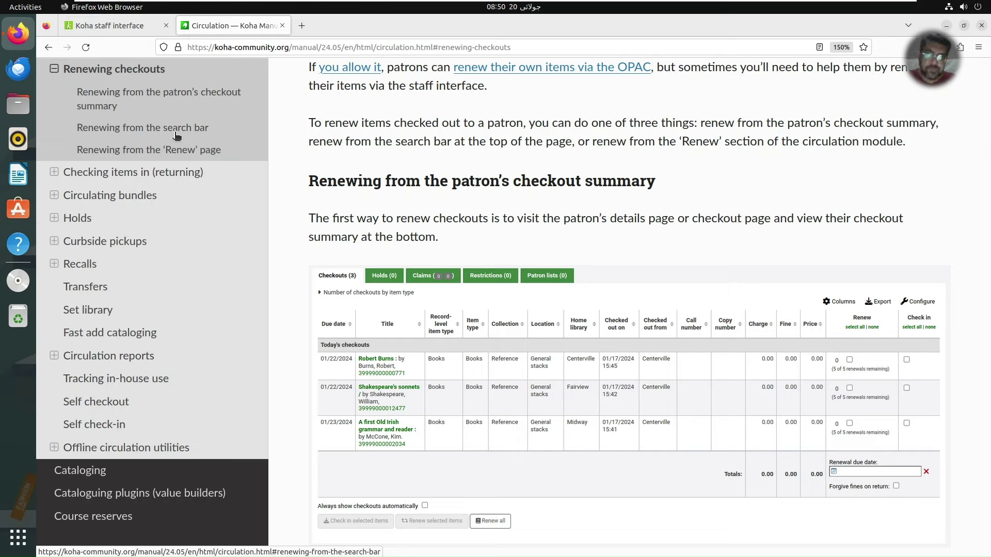
click(198, 174)
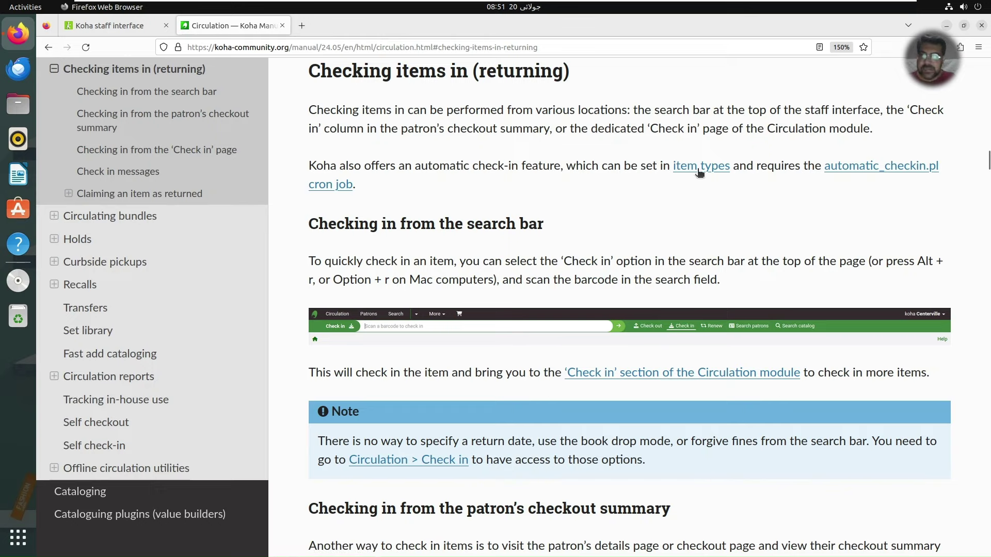
Switch back to Koha, open the Circulation module's Check in page and show its additional check-in settings
click(133, 29)
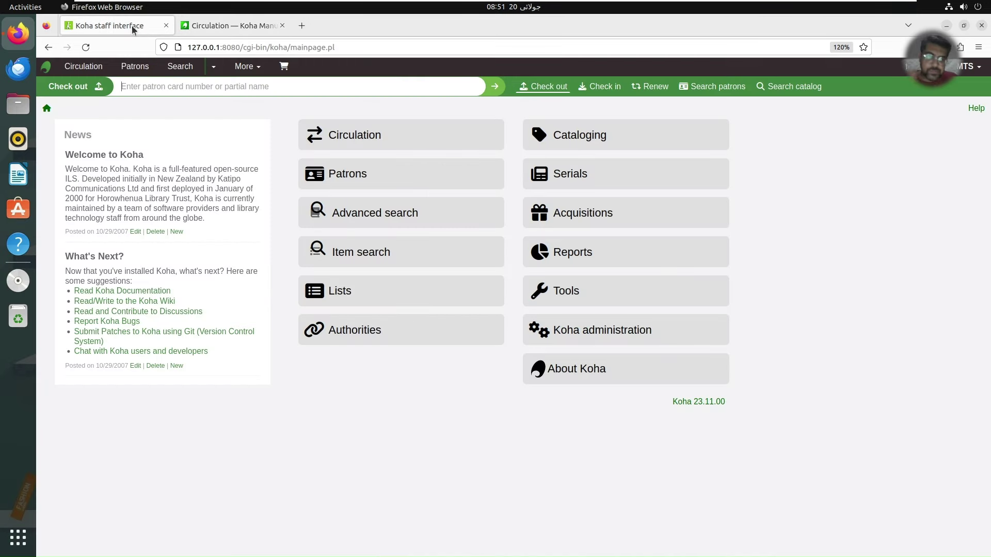
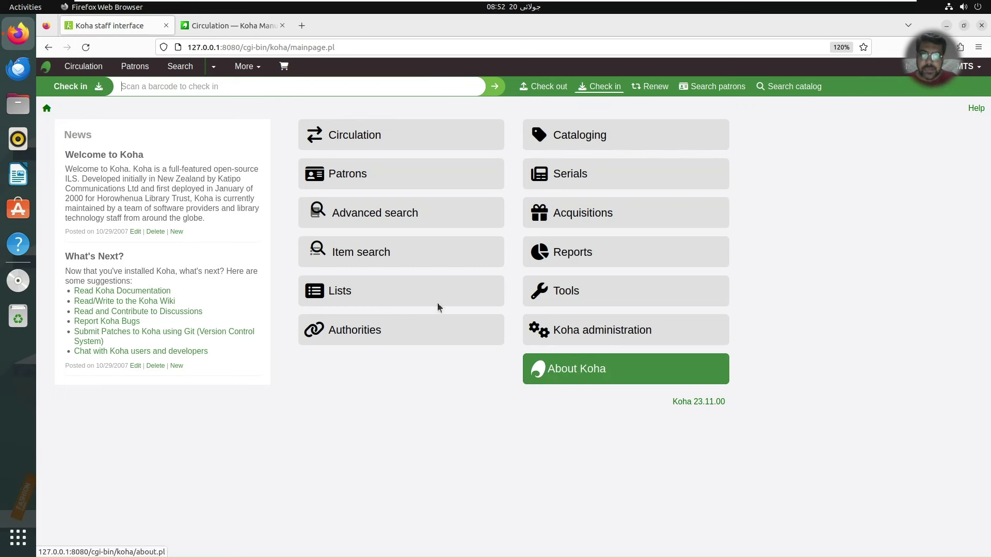
click(432, 152)
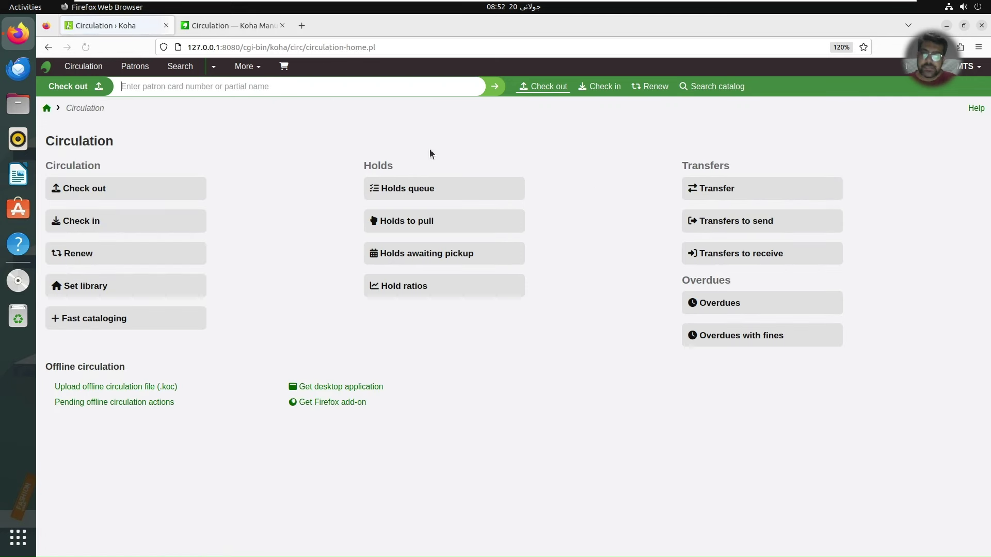
click(150, 227)
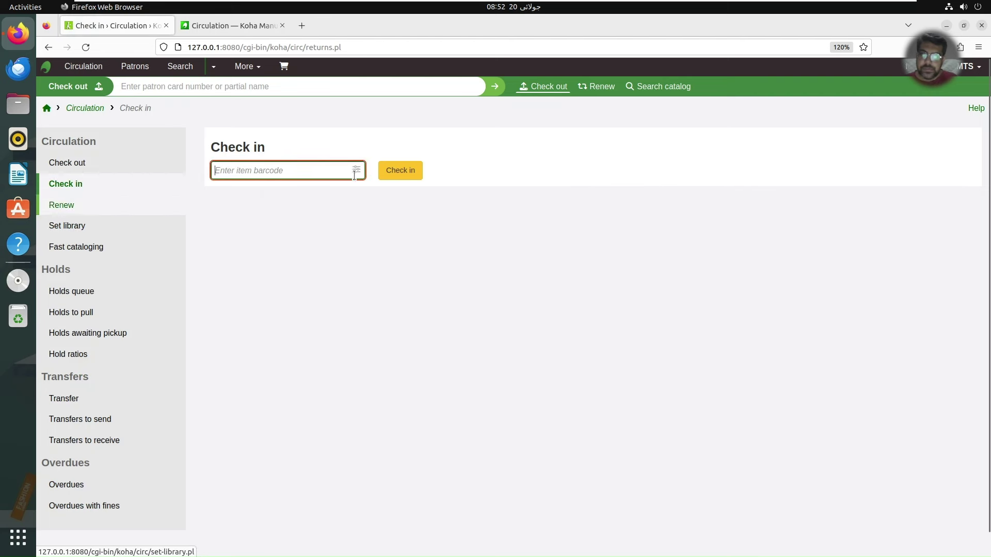
click(356, 169)
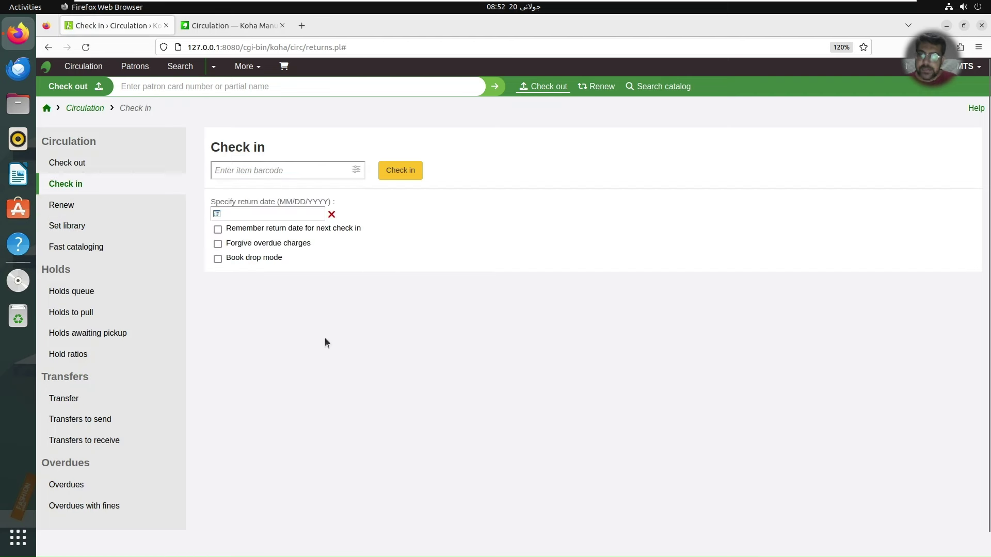
View the return date calendar without choosing a date, and enlarge the page zoom to 150%
click(265, 213)
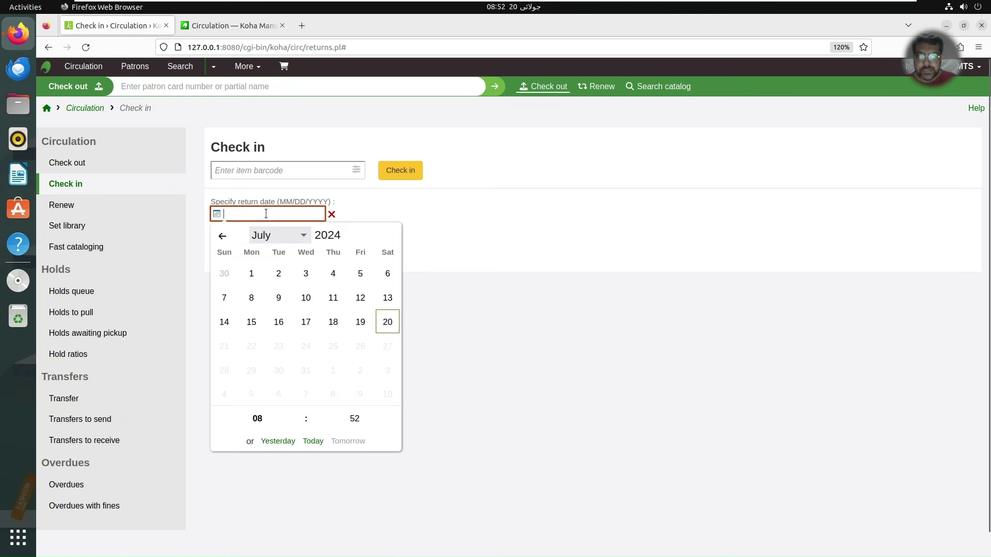
click(454, 246)
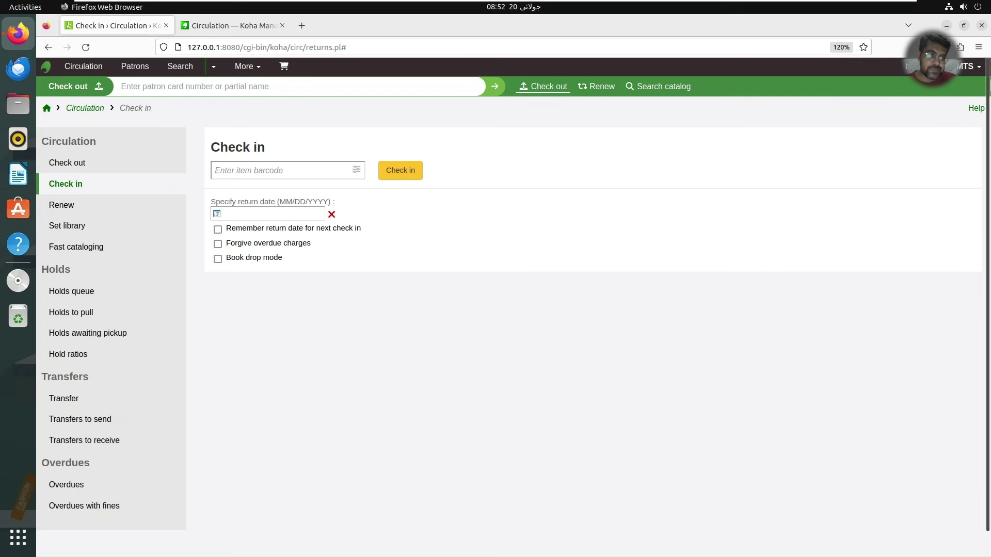
click(978, 47)
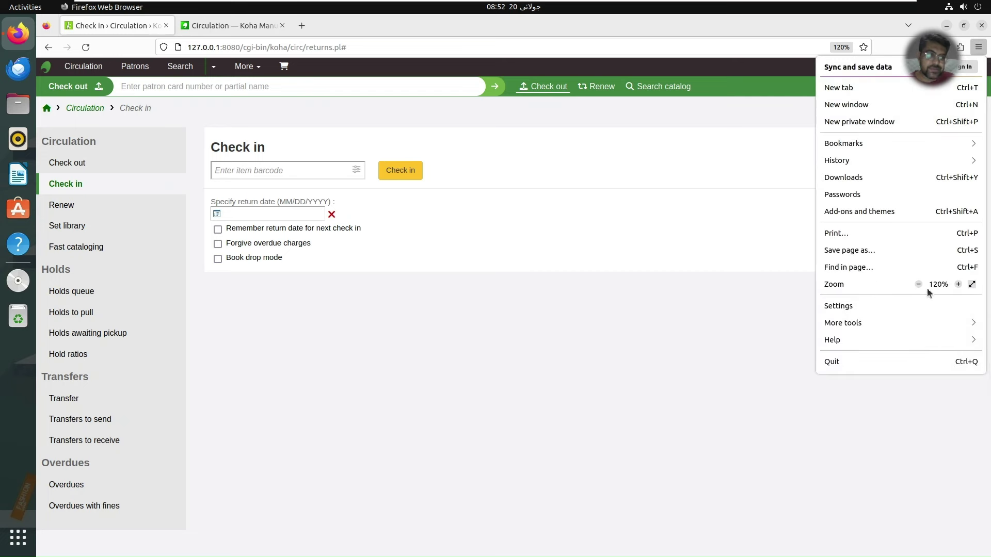
click(958, 284)
click(958, 283)
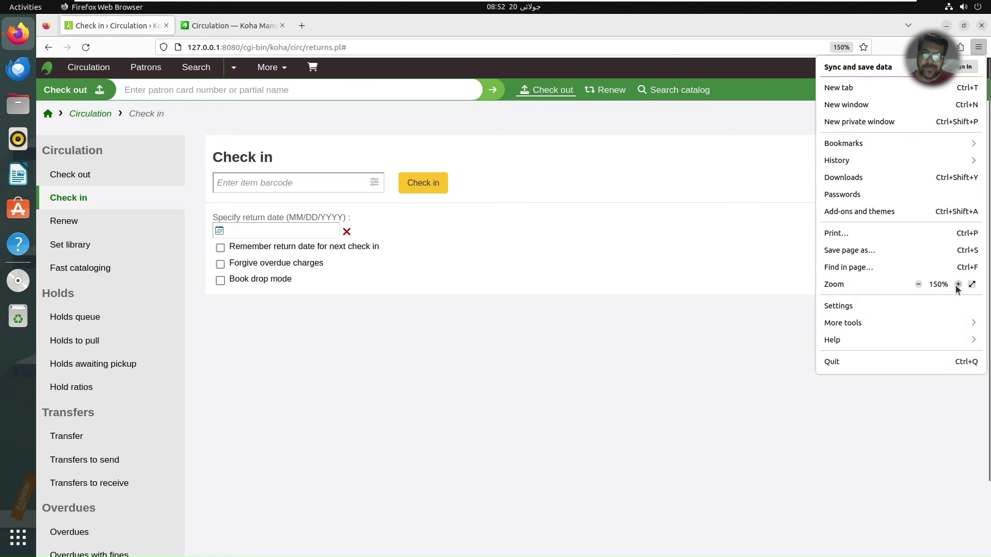
click(657, 295)
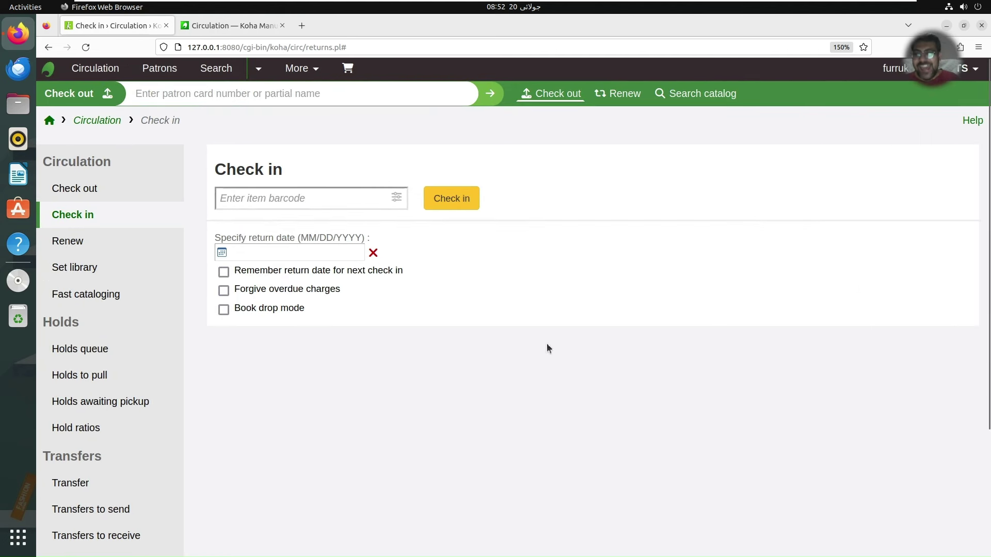
Try out the Book drop mode and Forgive overdue charges check-in options, switching each one off again
click(225, 310)
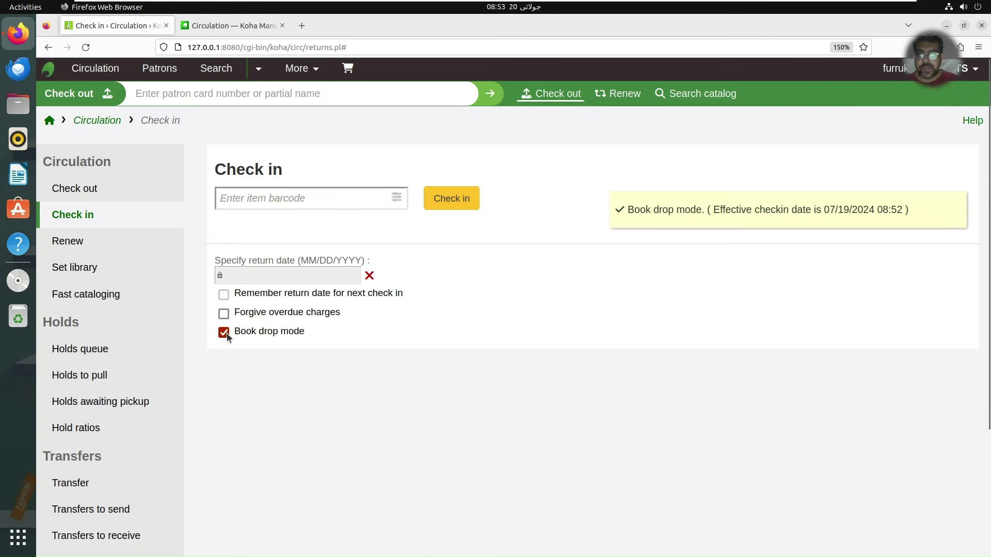
click(227, 333)
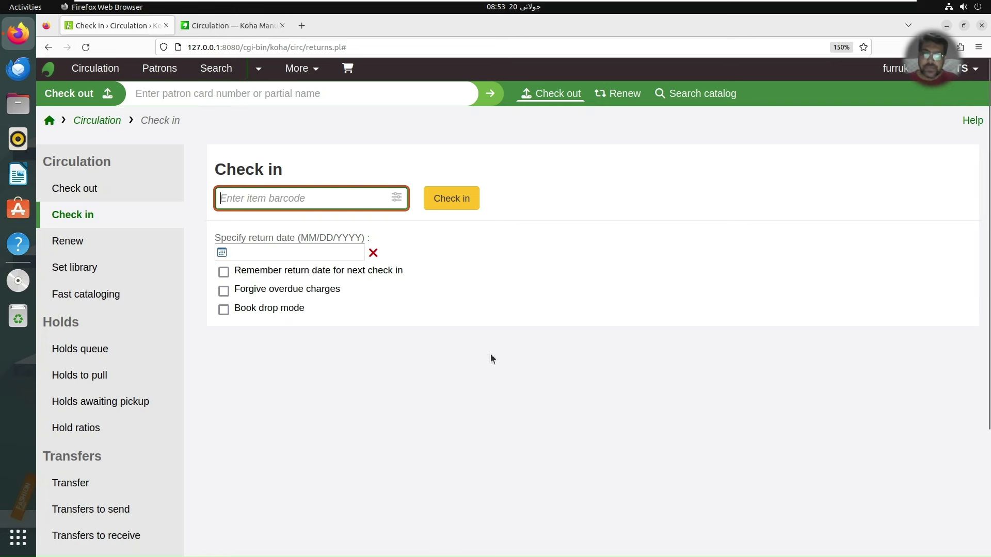
click(231, 293)
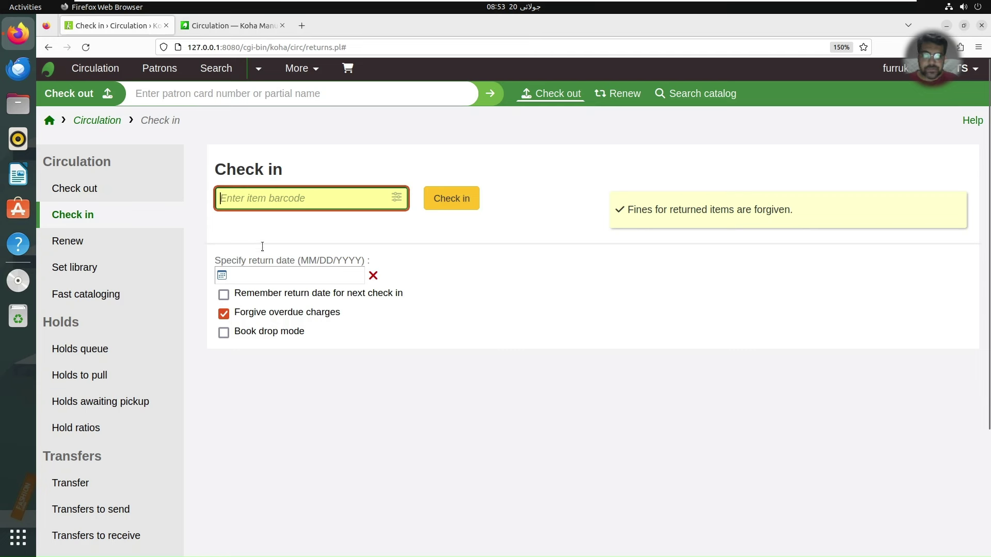
click(225, 313)
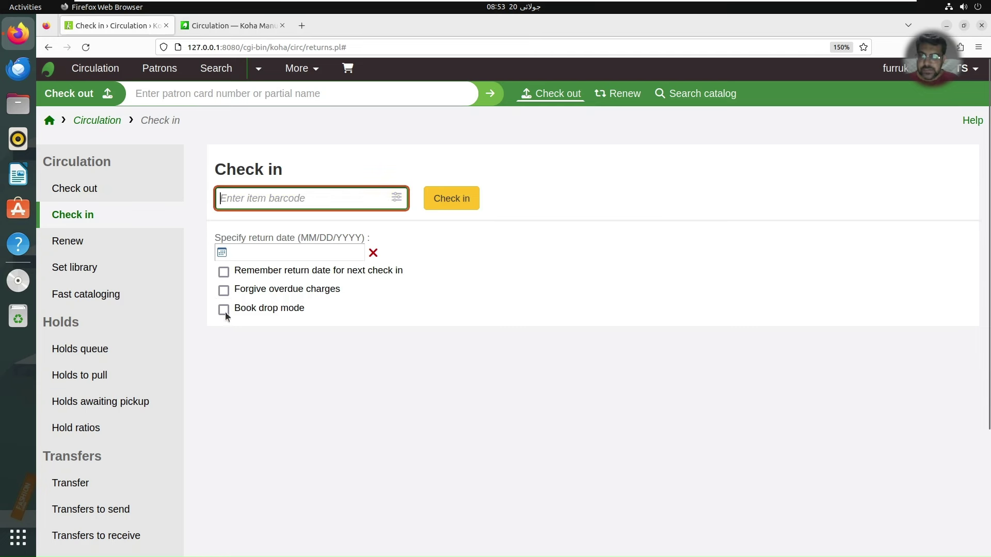
Try remembering the return date with July 19, 2024 selected, clearing the date and switching the option off again
click(225, 273)
click(233, 274)
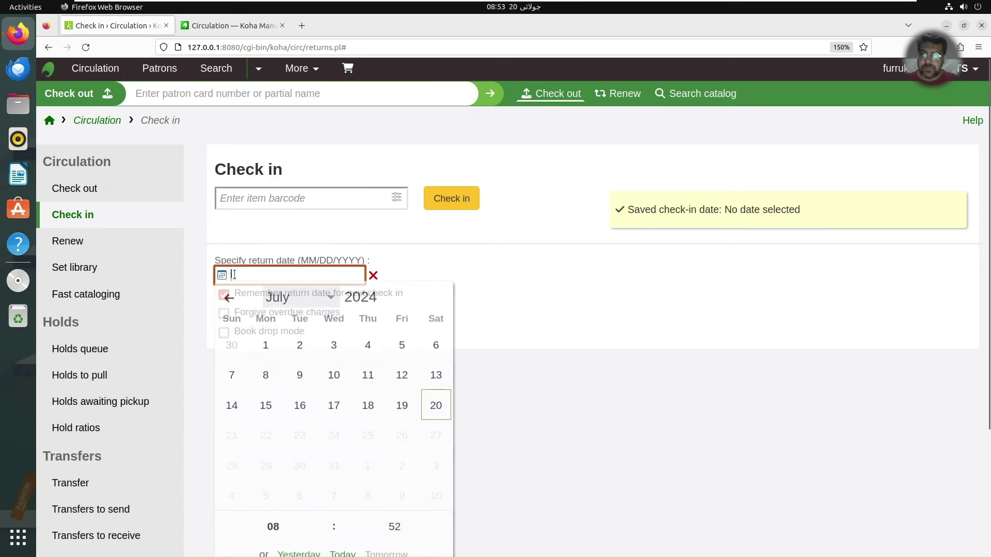
click(402, 412)
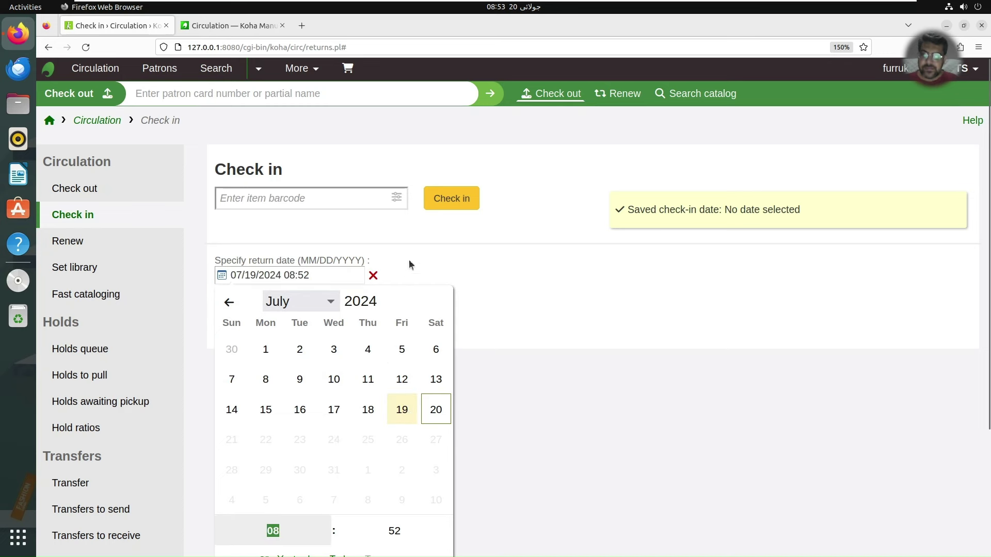
click(379, 277)
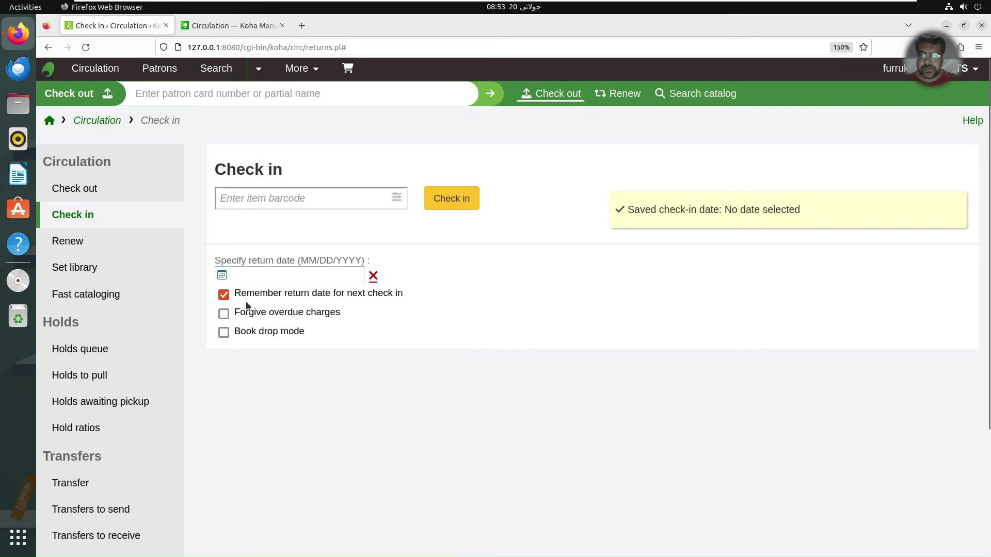
click(224, 295)
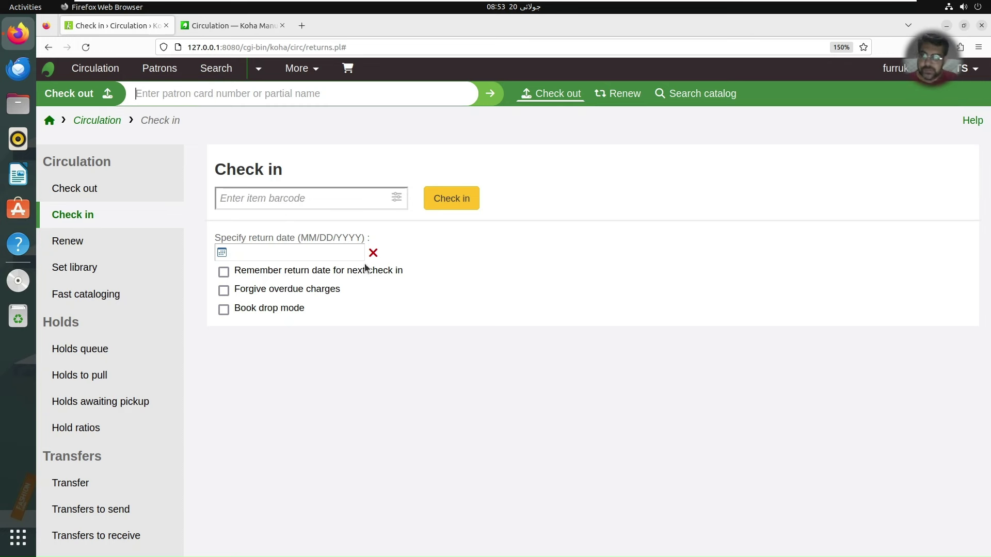
Check in the item with barcode GUL786 and accept its transfer to the home library GUL
click(327, 191)
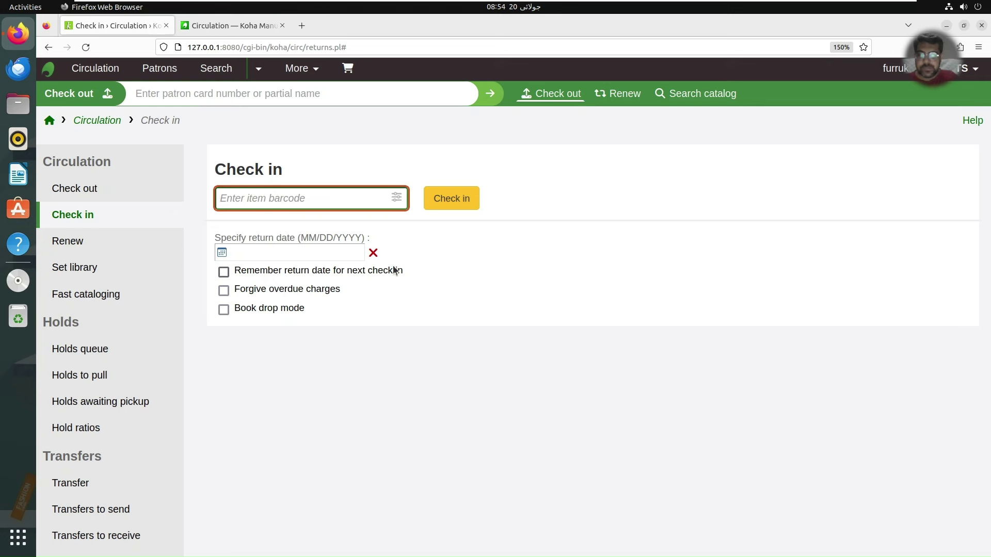
text(GUL)
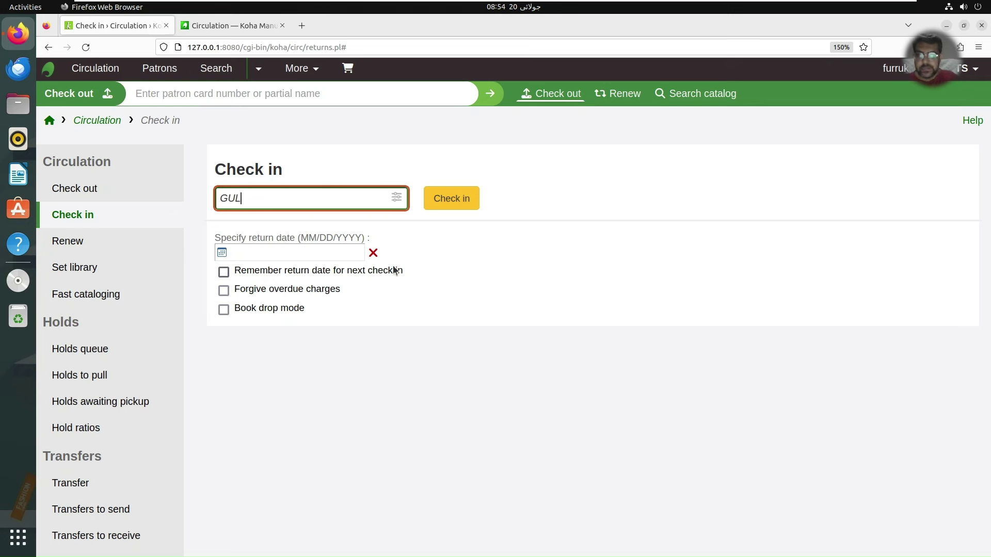
text(786)
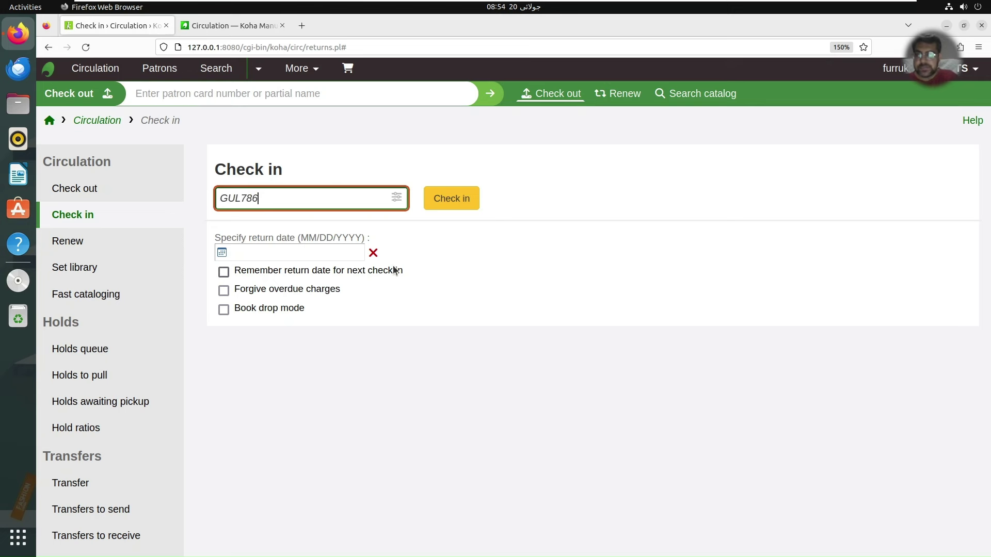
click(470, 195)
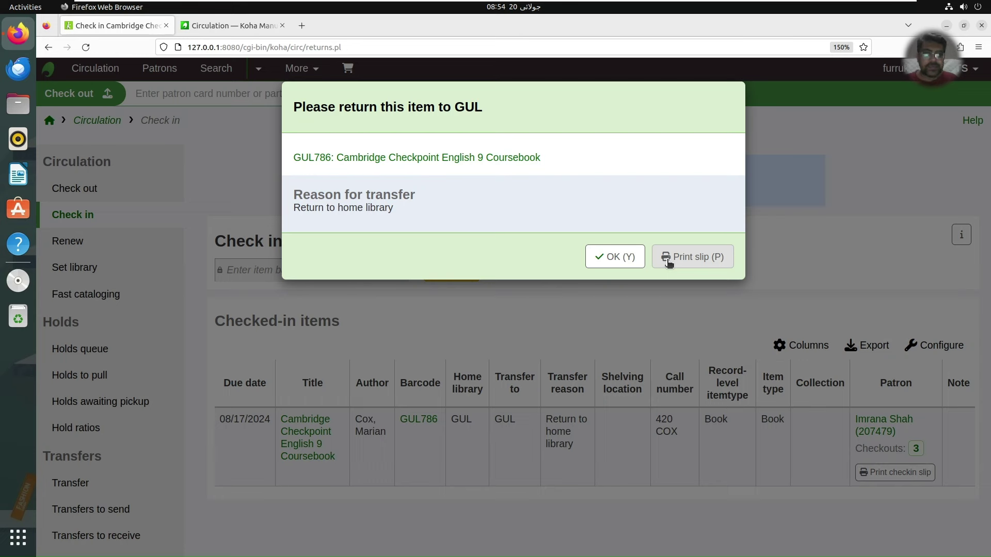
click(719, 259)
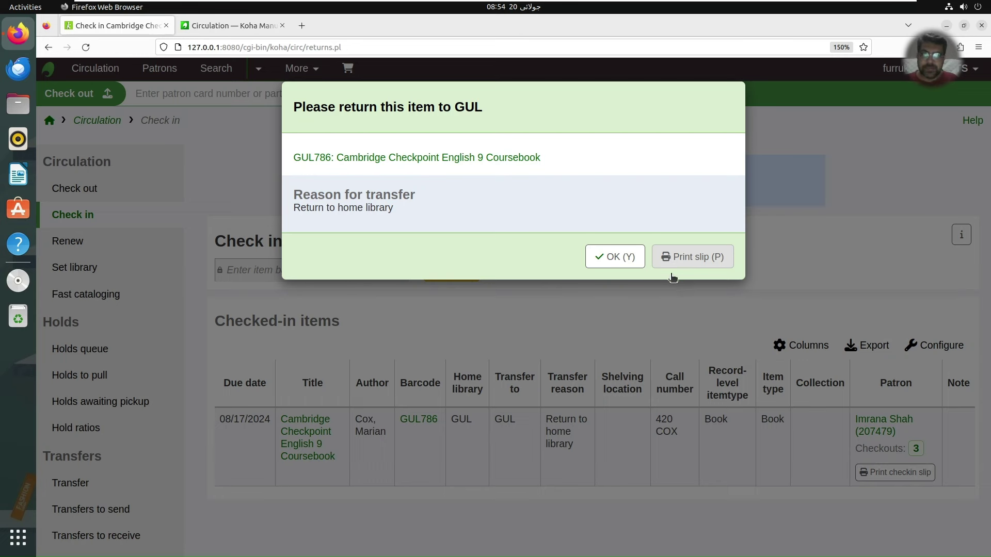
click(609, 260)
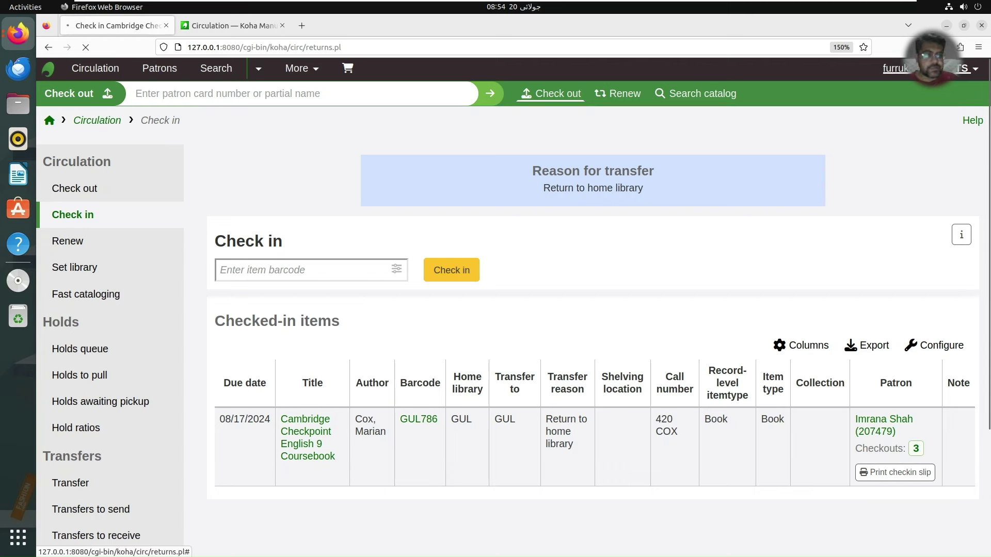
Set the current working library to GUL
click(895, 68)
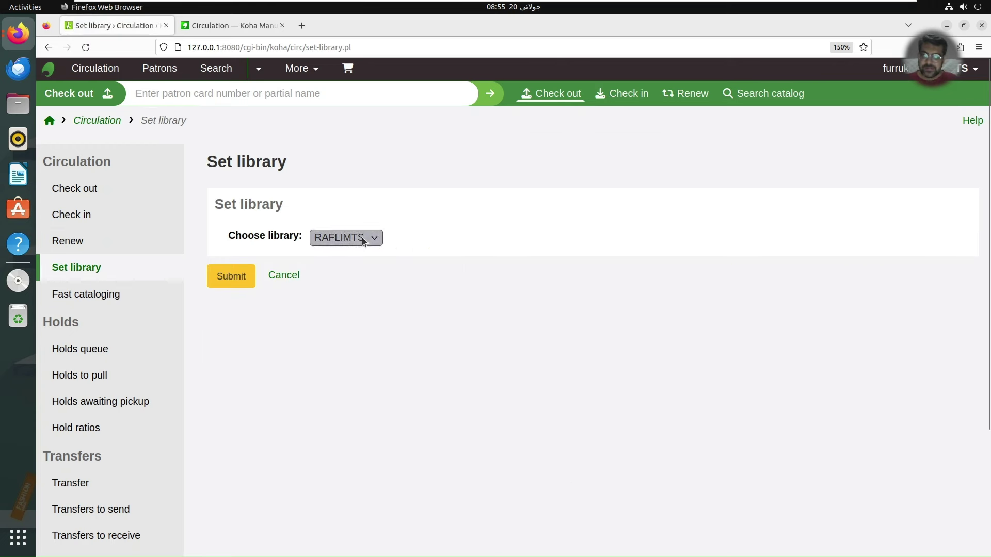
click(362, 237)
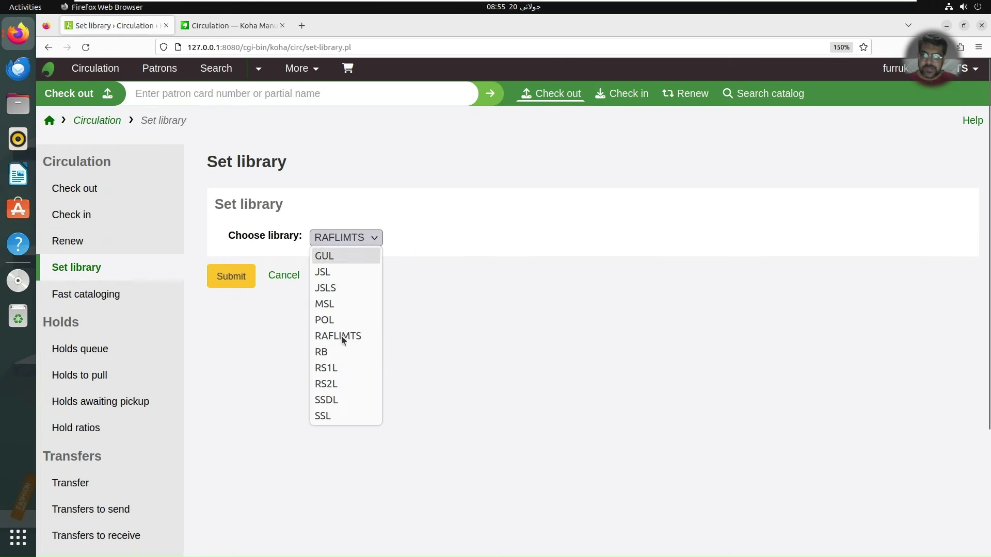
click(339, 257)
click(240, 277)
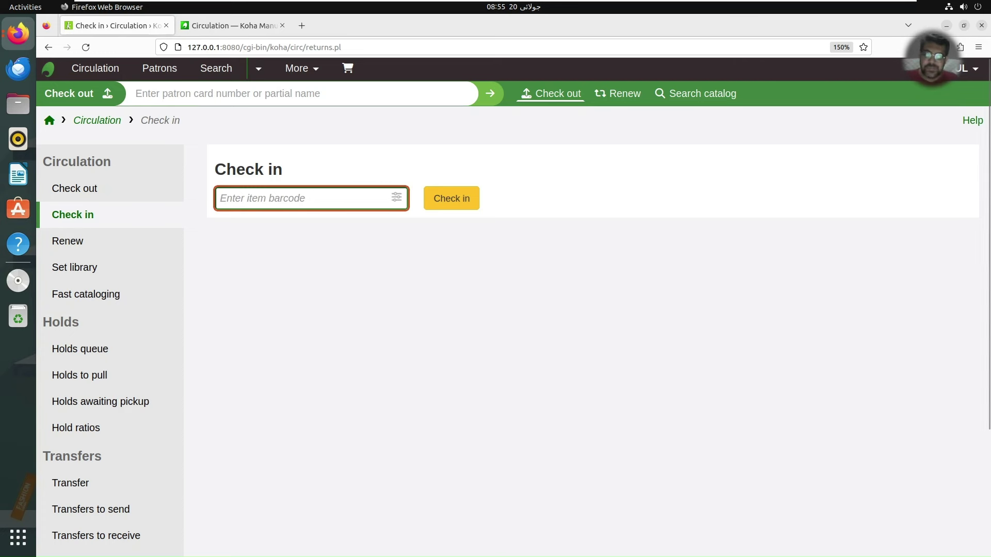
Check in the item with barcode GUL800 using a specified return date of 07/19/2024 08:55
text(786)
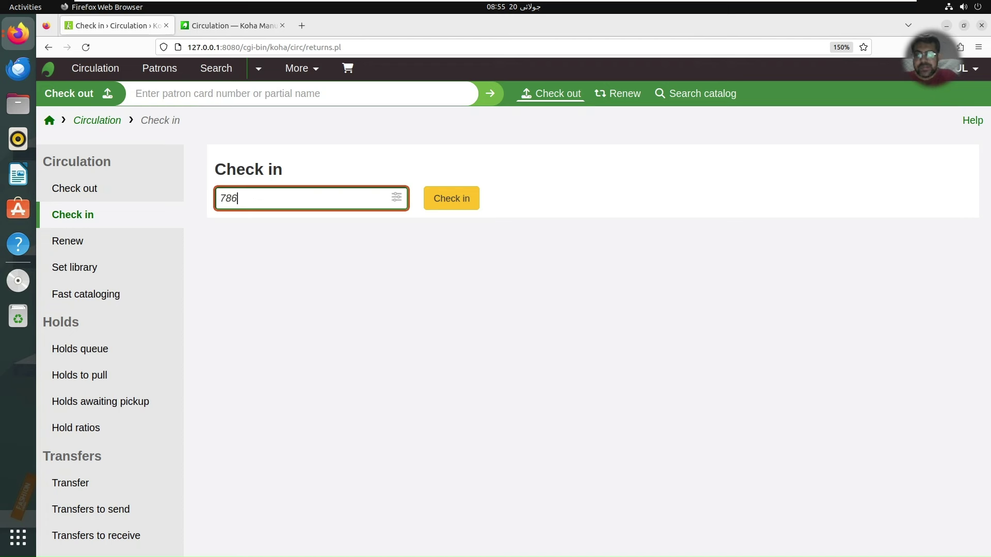
key(BackSpace)
key(BackSpace)
text(GUL800)
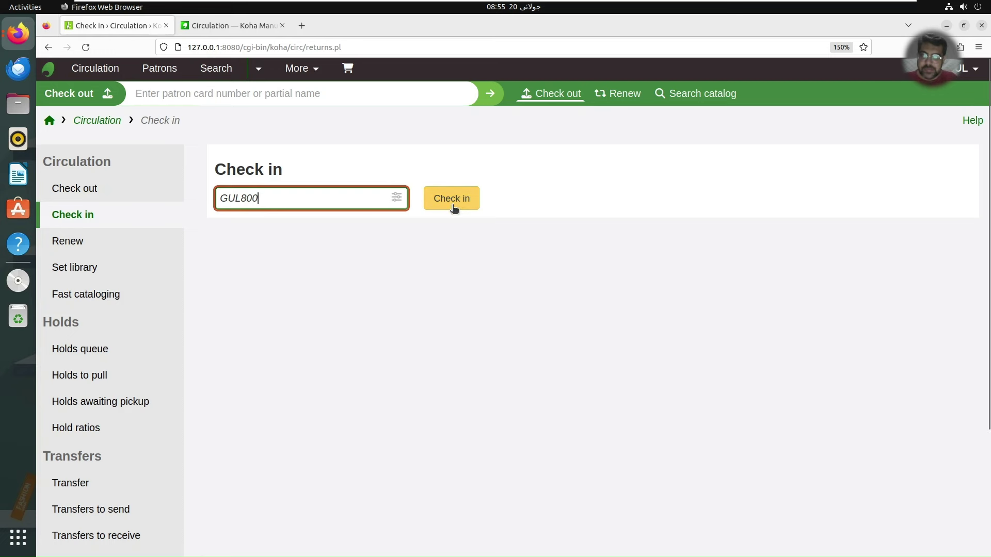
click(396, 197)
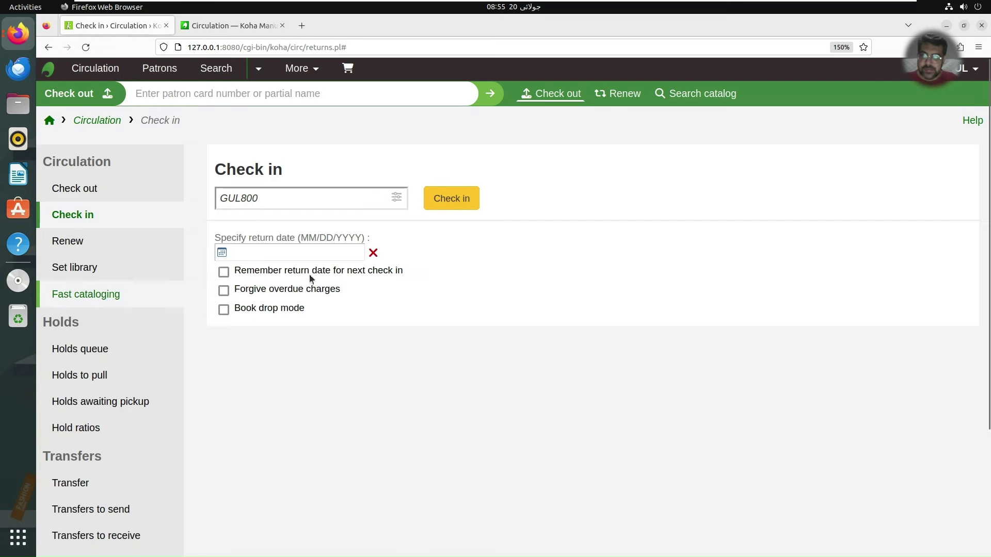
click(291, 252)
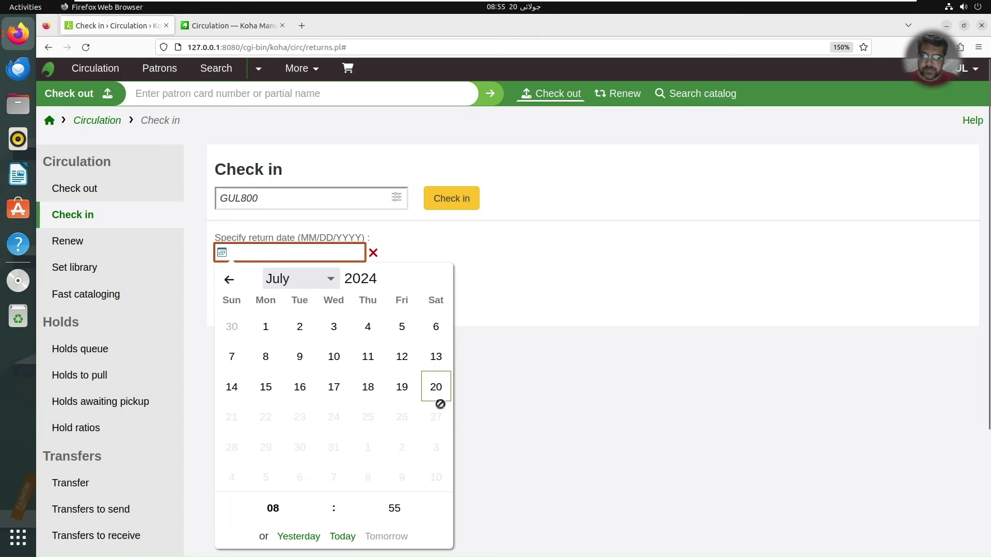
click(401, 387)
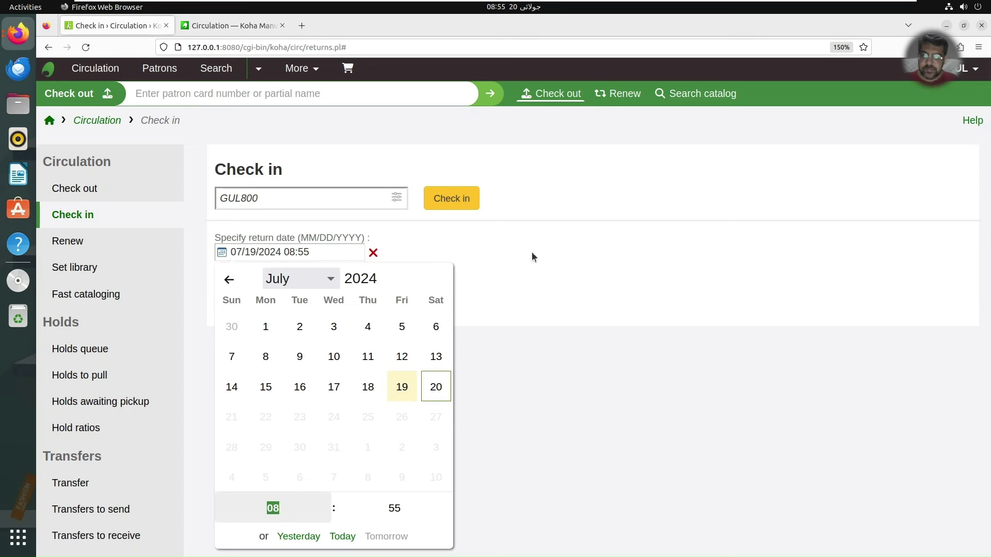
click(438, 219)
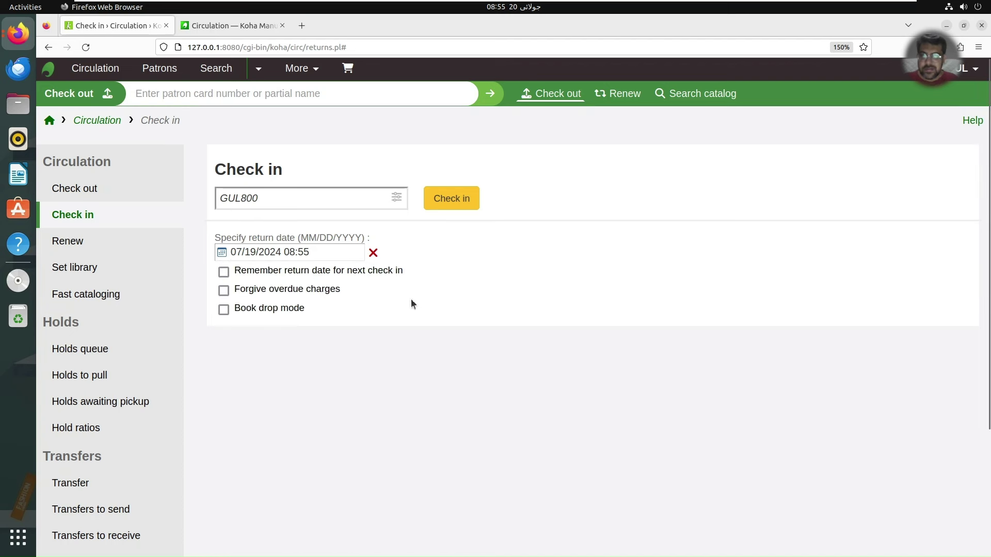
click(450, 198)
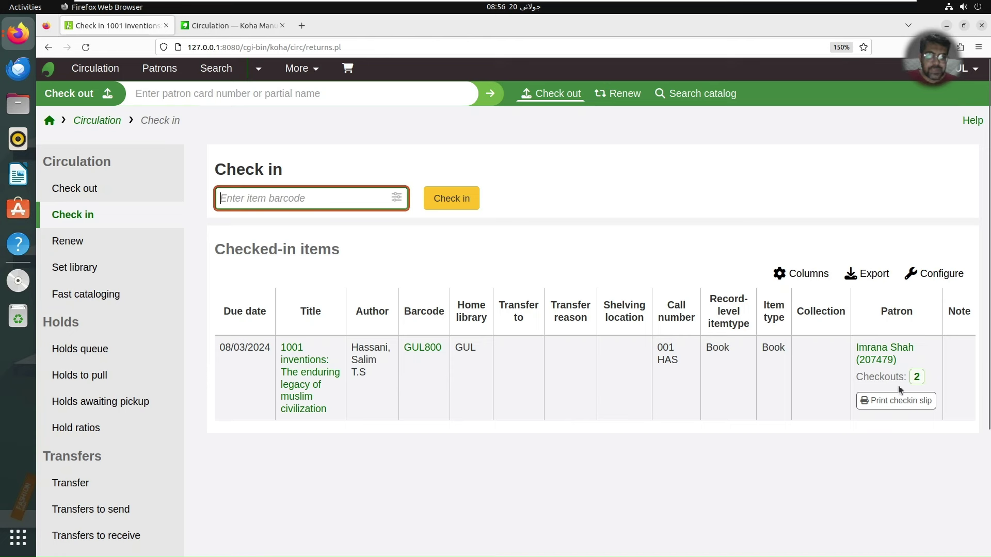
Reduce the page zoom to 133%, open the patron's checkout page using their card number, and review the checkouts table
key(ctrl+minus)
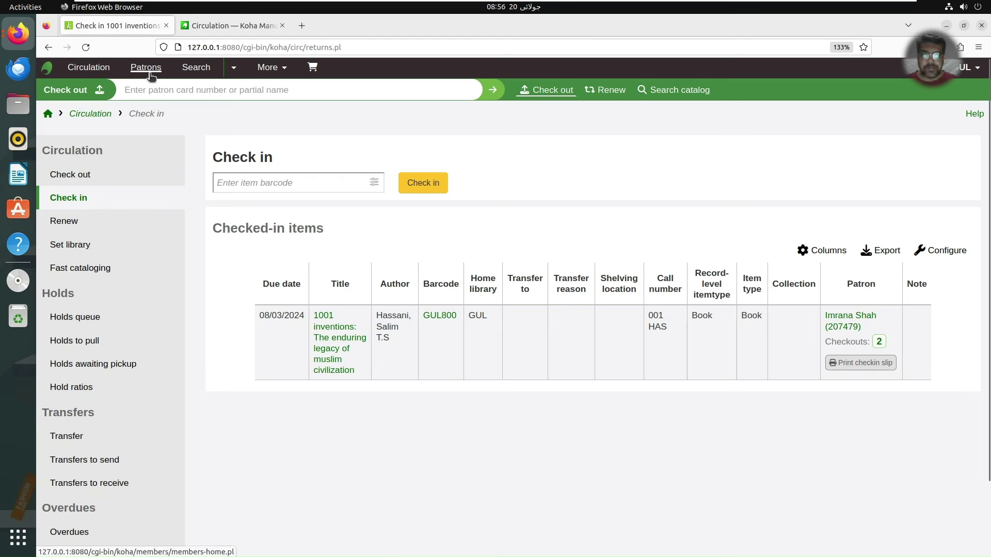
click(152, 98)
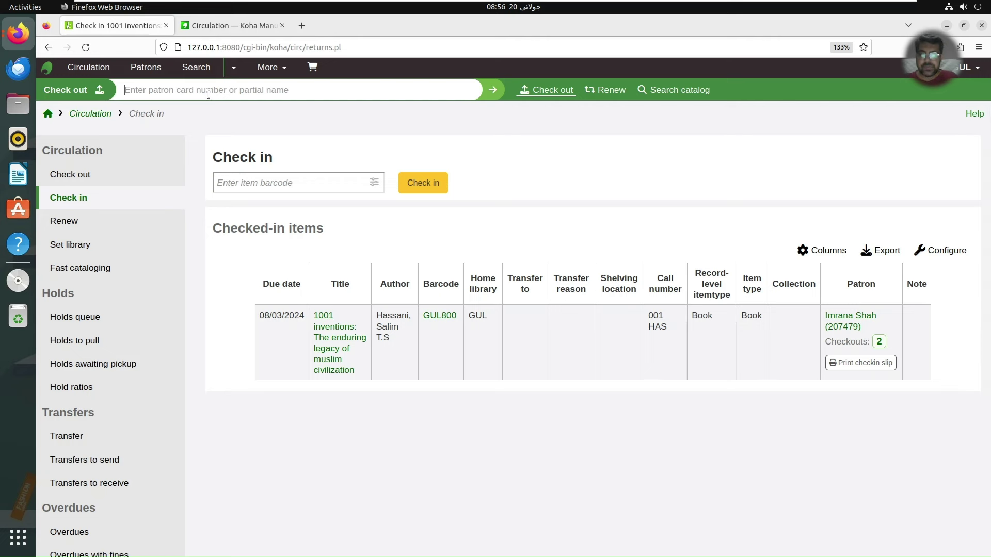
text(207479)
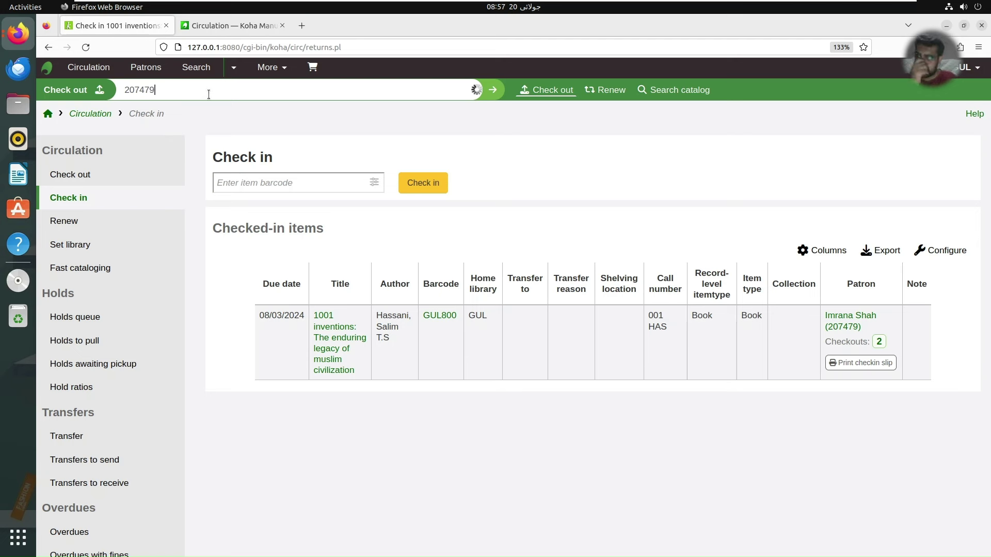
click(493, 89)
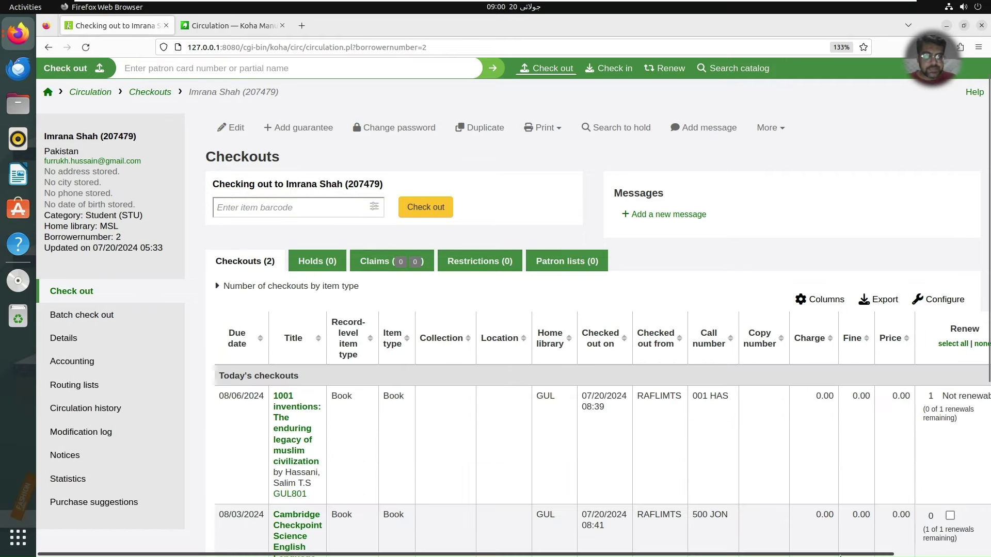
drag(841, 556, 904, 556)
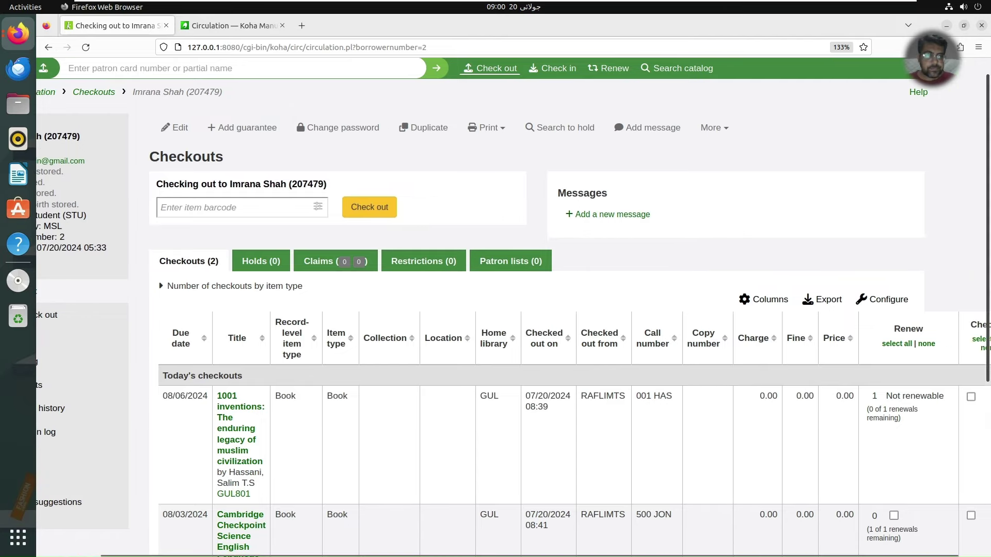
scroll(989, 290, down, 2)
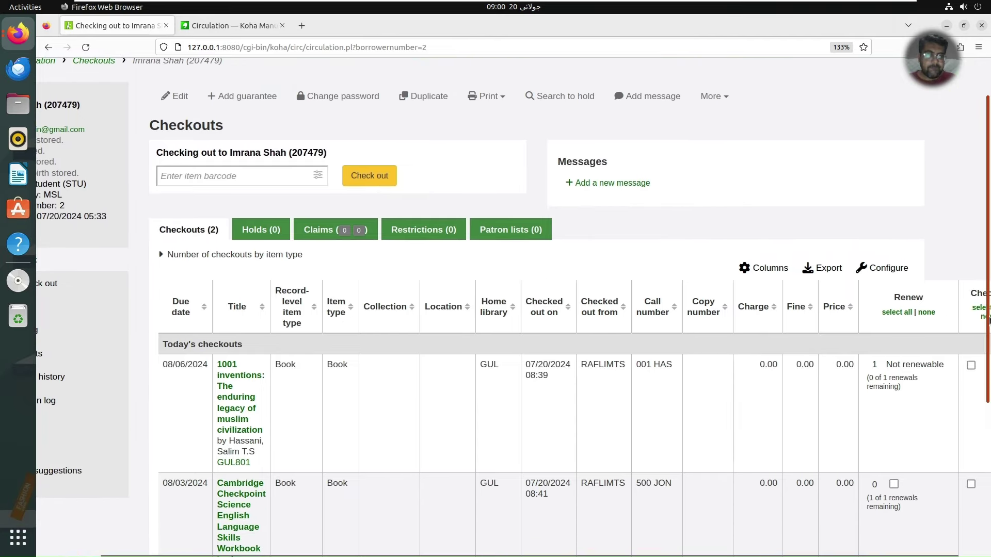
Mark all of the patron's checkouts for check-in, and unmark the Cambridge Checkpoint Science workbook GUL781
scroll(988, 291, down, 3)
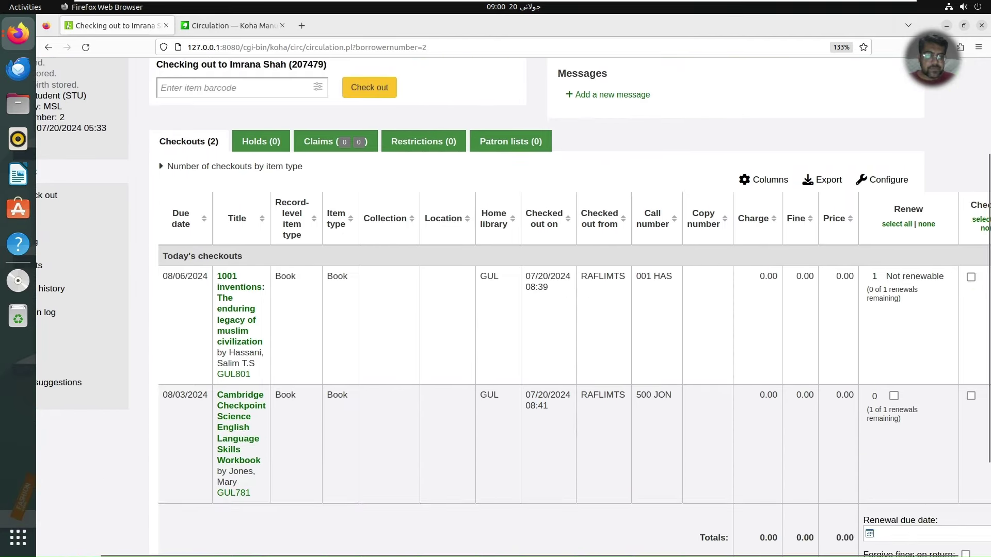
drag(911, 555, 978, 555)
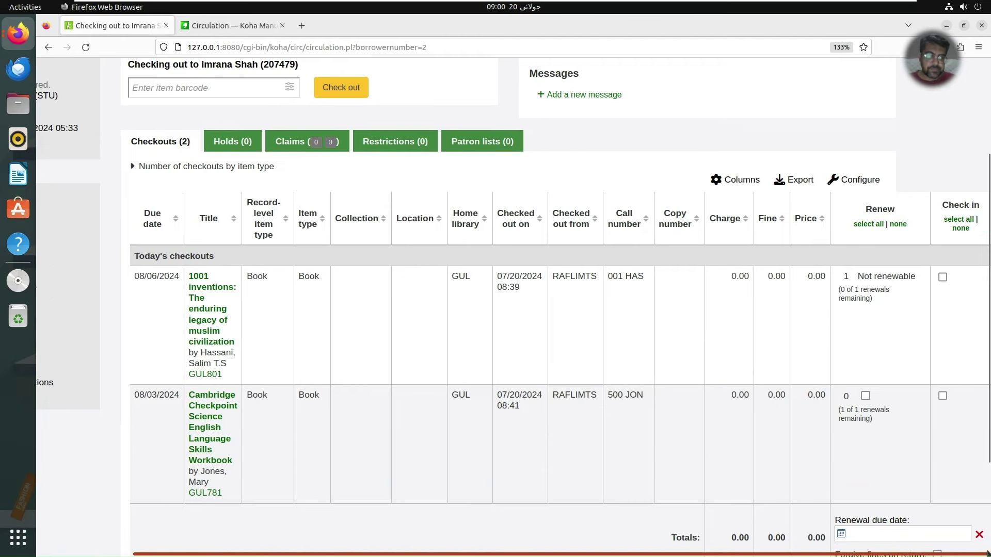
click(957, 222)
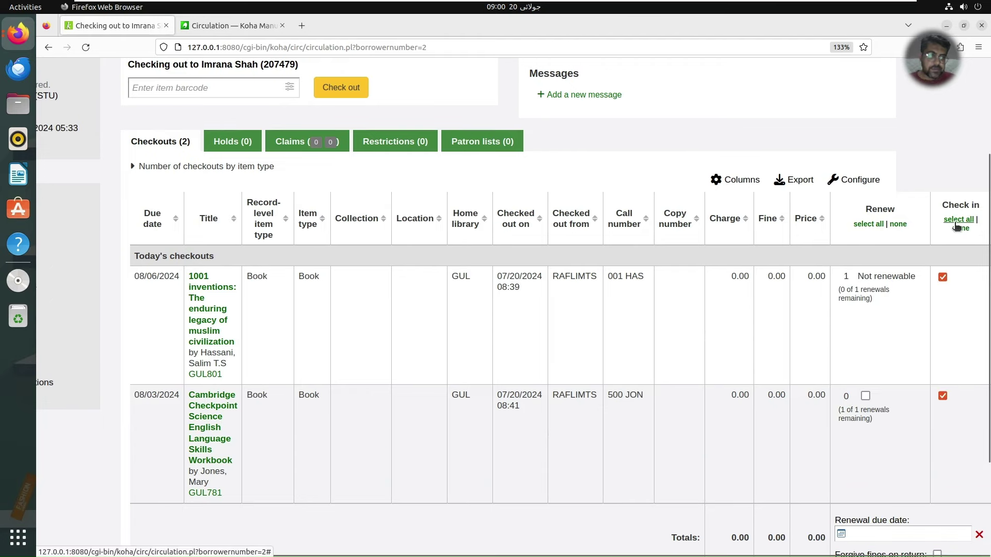
scroll(974, 491, down, 3)
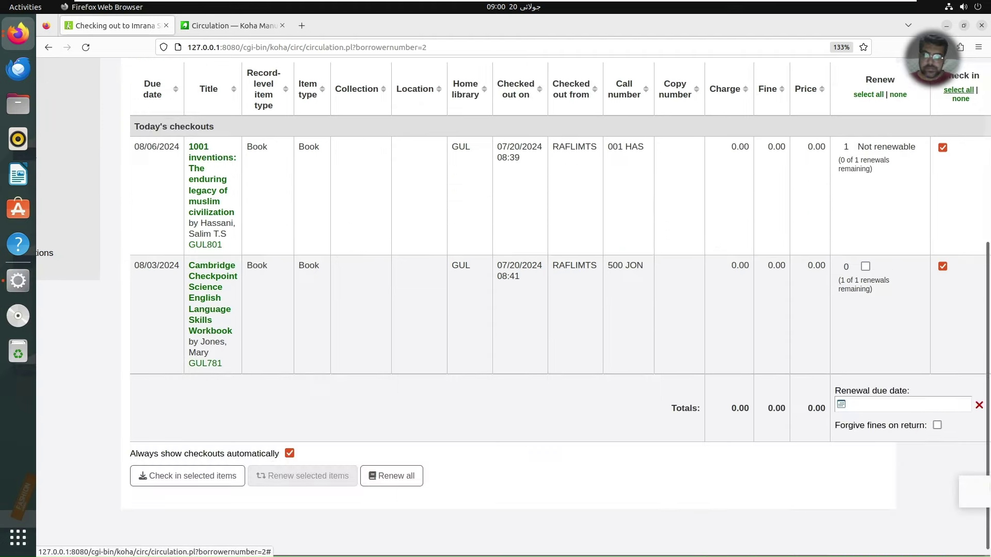
drag(988, 490, 988, 496)
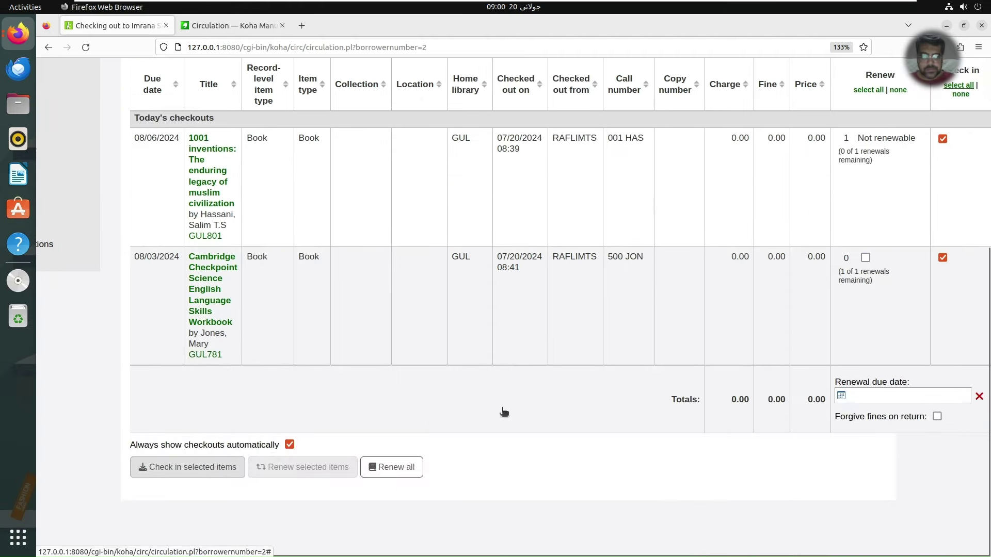
click(943, 258)
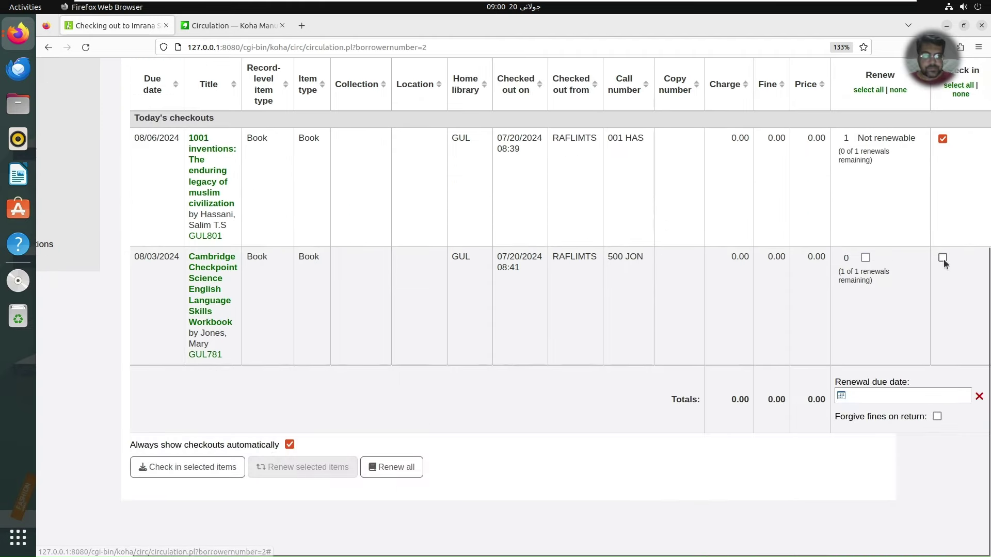
Renew all of the patron's checkouts, and check in both GUL781 and GUL801 from the checkouts table
click(398, 468)
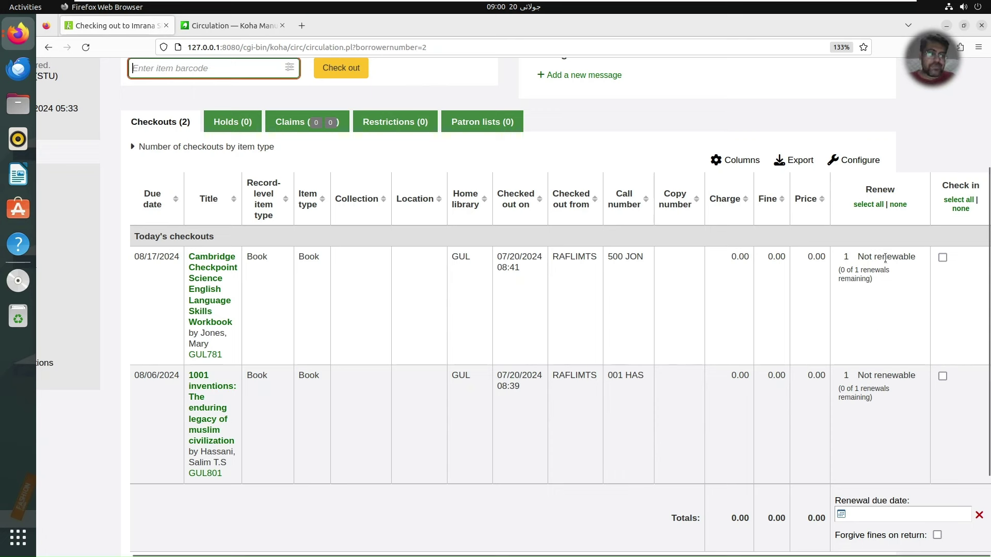
click(959, 201)
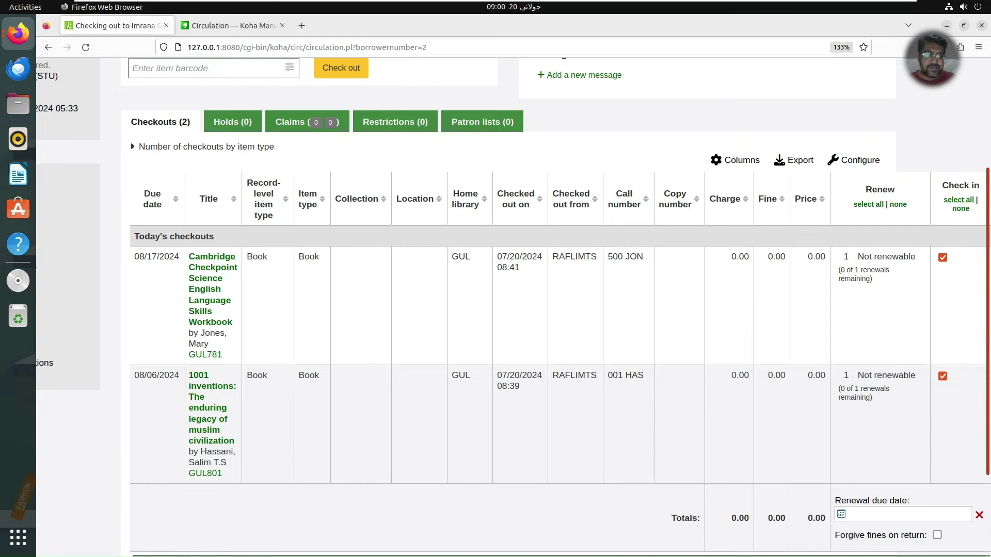
scroll(183, 504, down, 3)
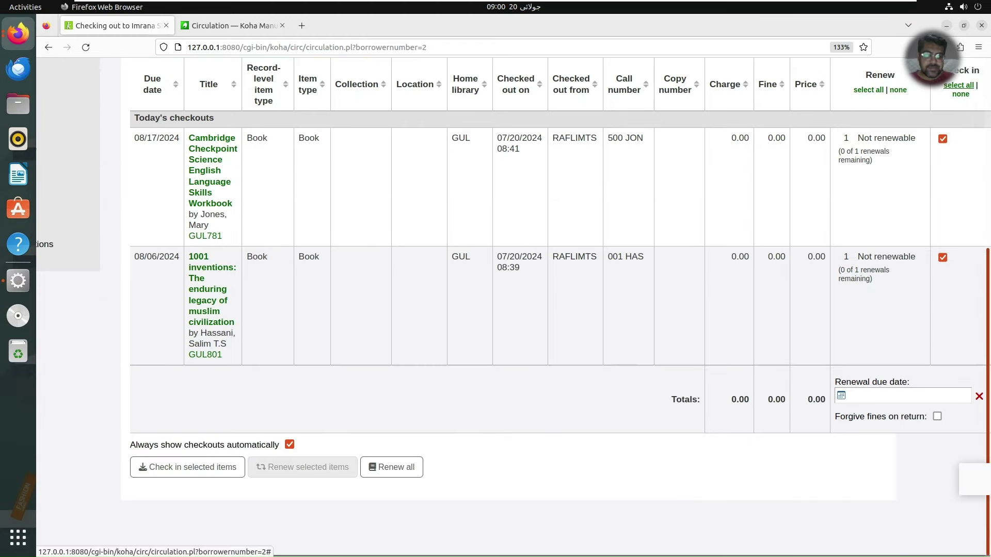
click(207, 471)
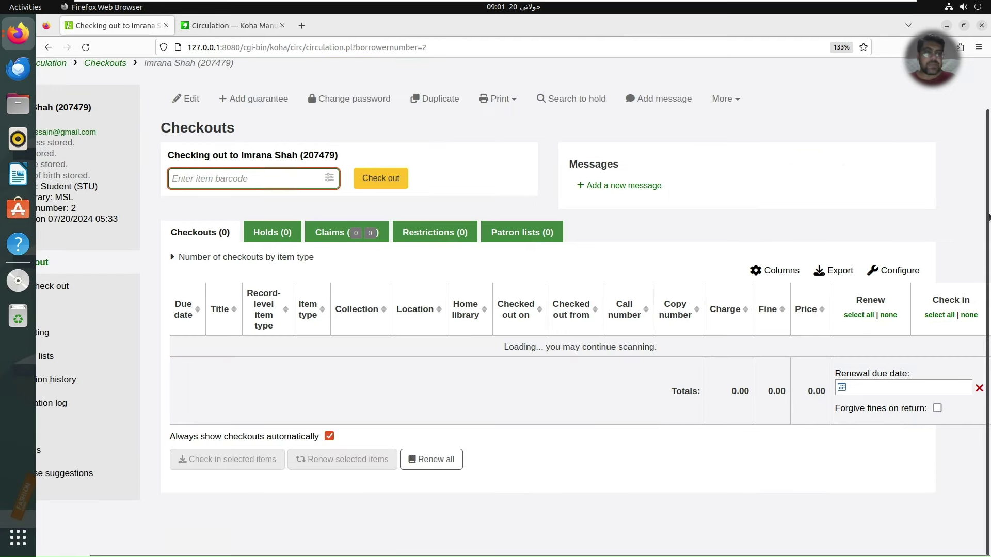
Reset the page zoom to its default level so the patron's whole checkout page fits in the window
drag(989, 205, 990, 168)
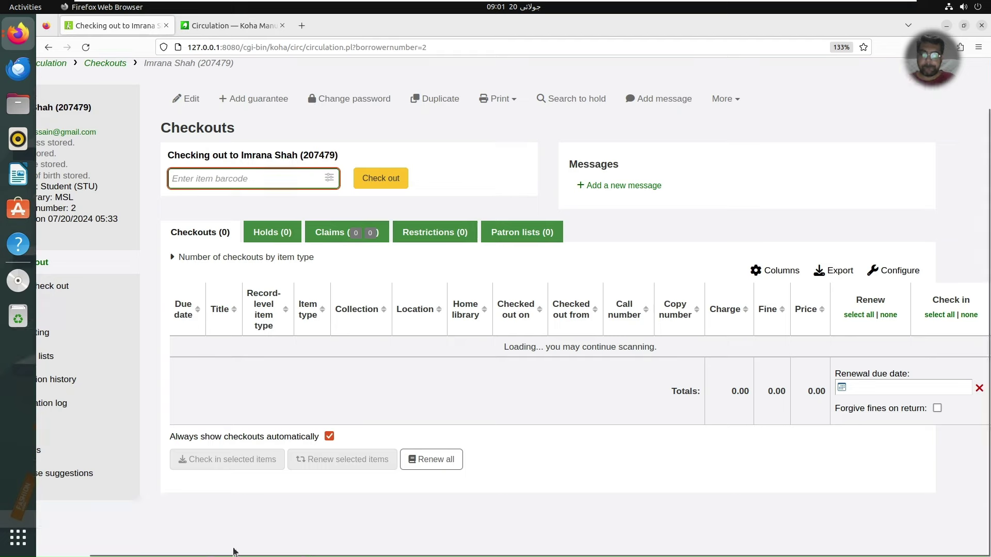
click(66, 555)
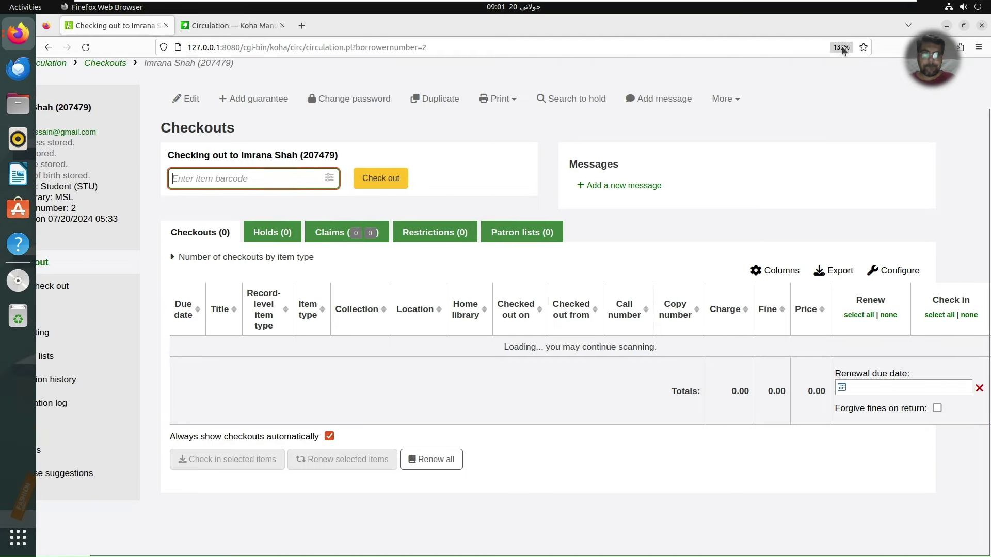
click(841, 47)
click(842, 47)
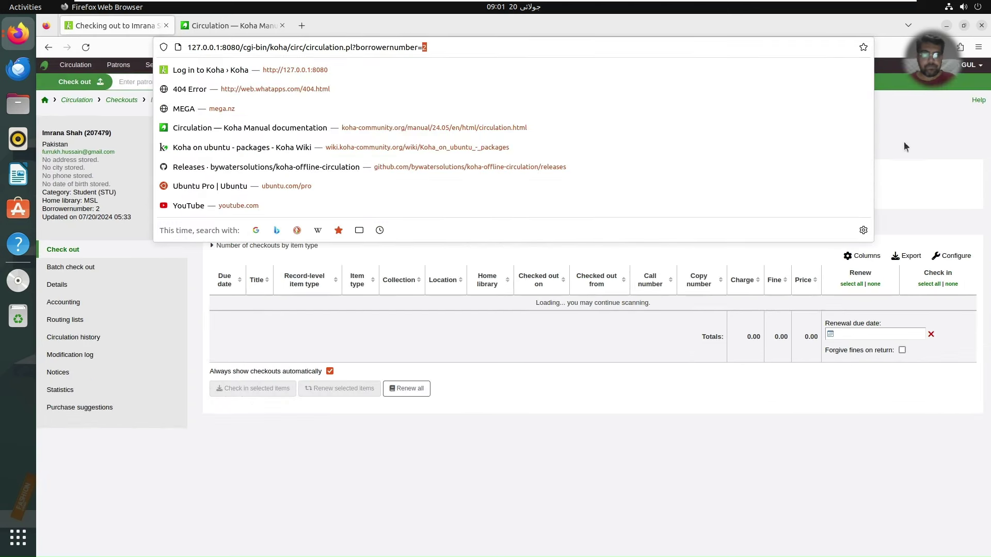
click(890, 106)
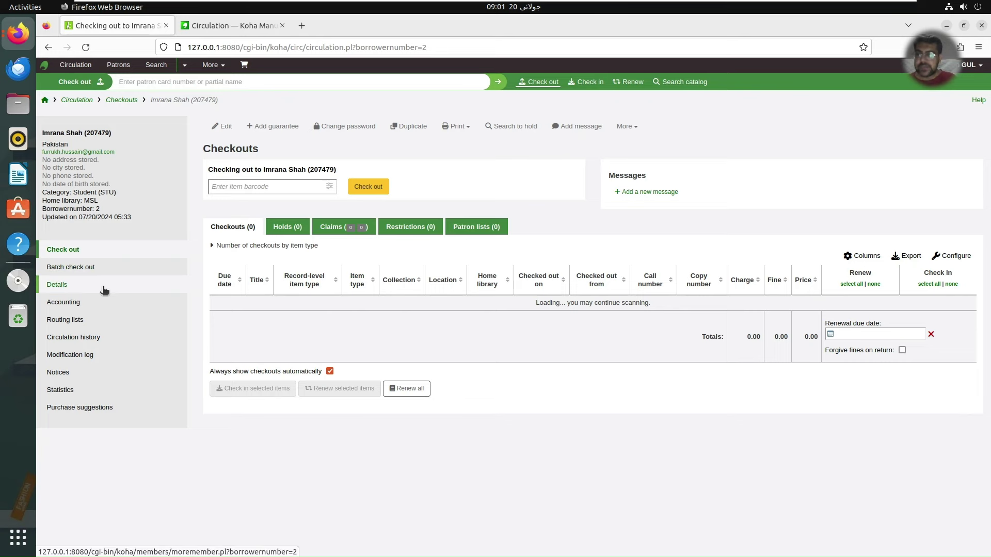
In the Koha circulation manual, review check-in messages, return claims and circulating bundles, and open the Holds section
click(196, 27)
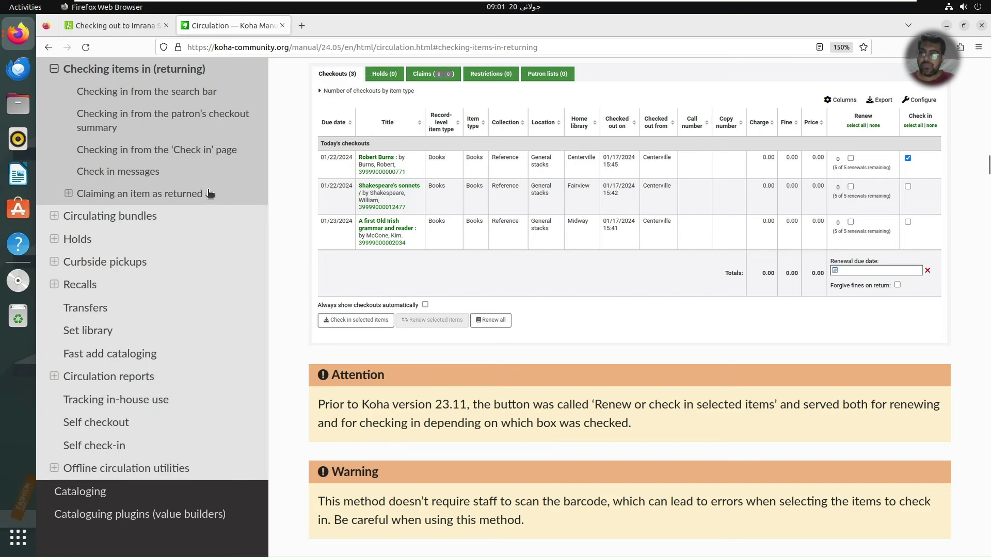
click(147, 172)
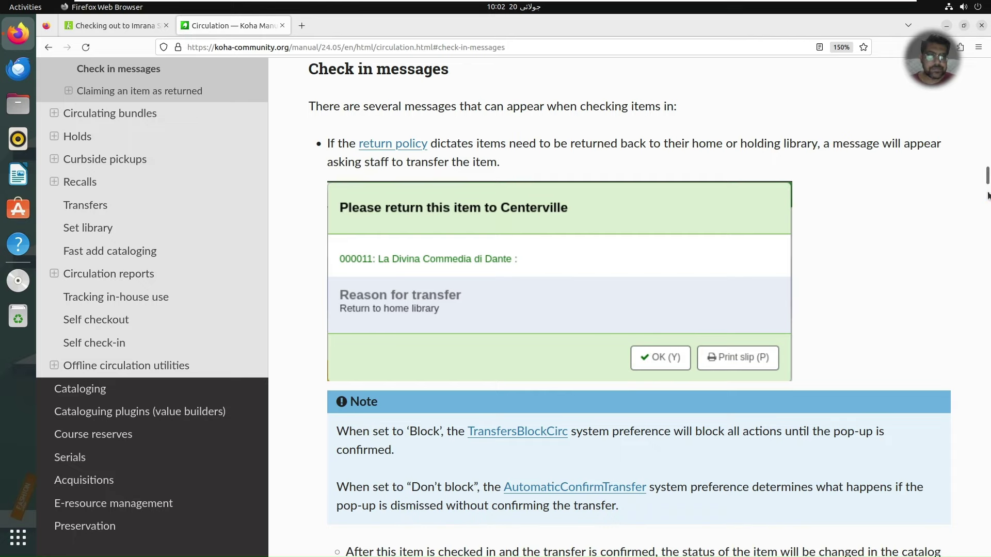
scroll(987, 194, down, 10)
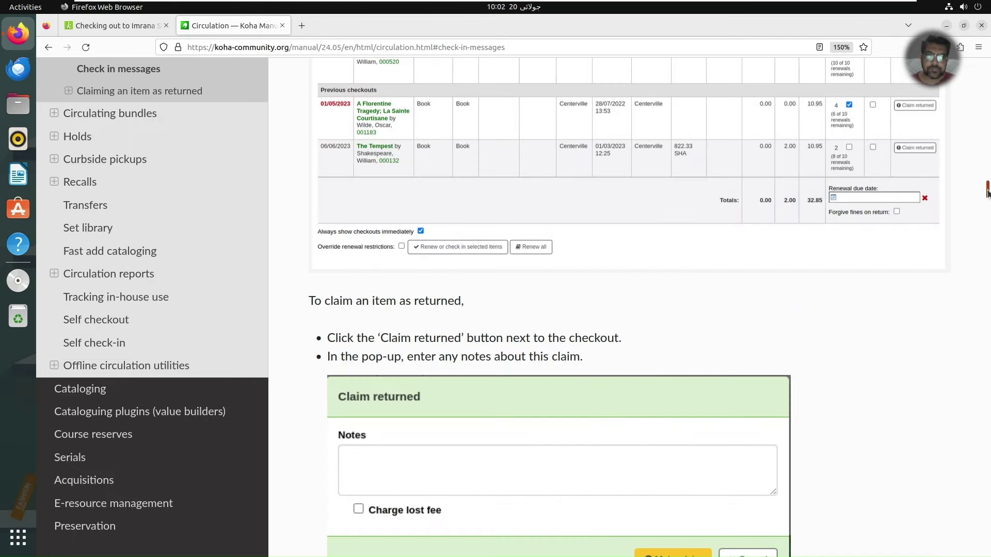
scroll(987, 194, down, 10)
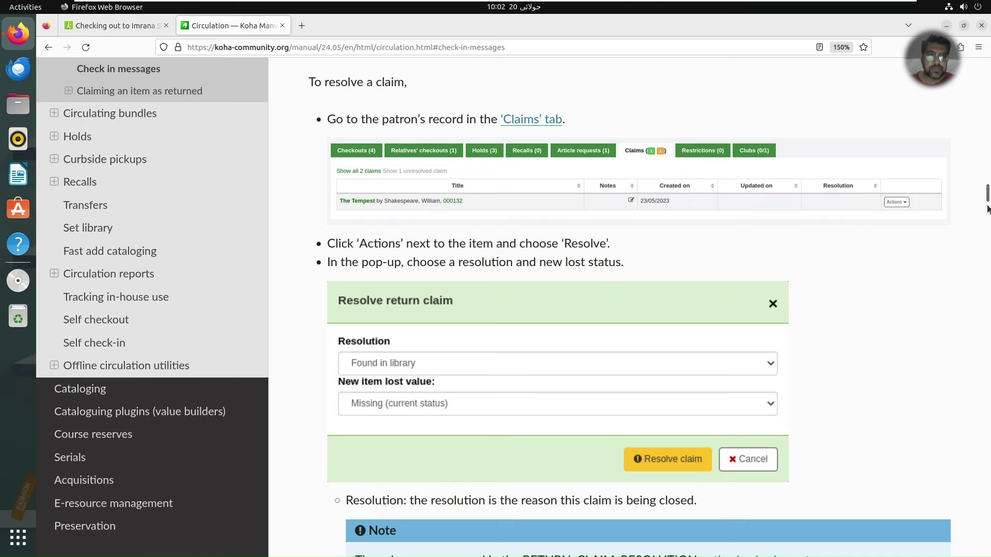
scroll(987, 209, down, 10)
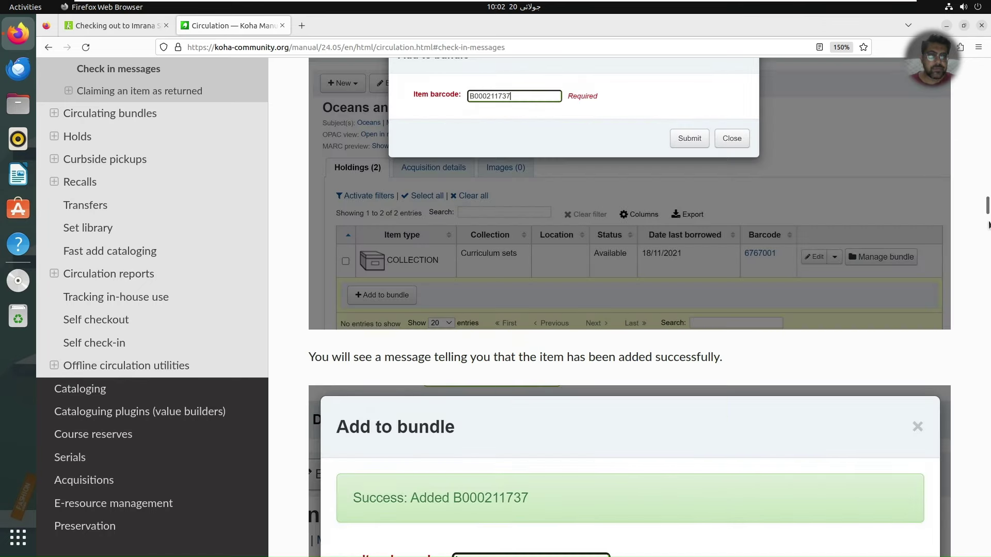
scroll(987, 217, down, 5)
scroll(987, 232, down, 5)
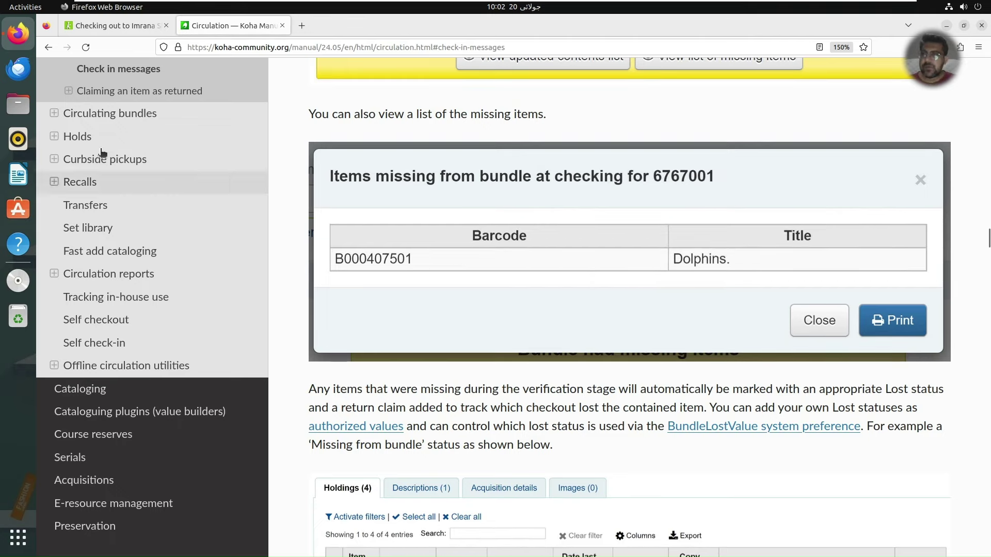
click(76, 136)
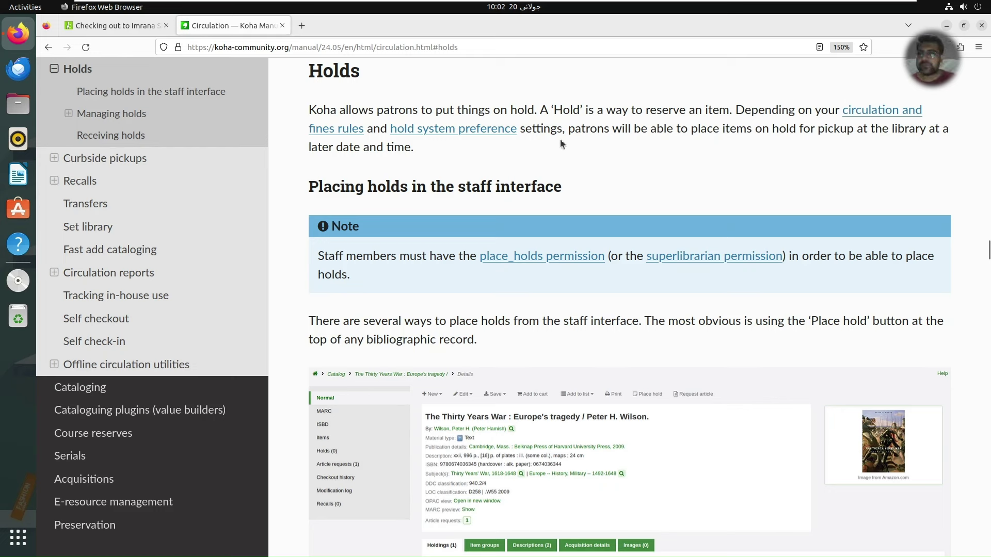
Return to the Koha staff interface and set the current working library to GUL
click(133, 26)
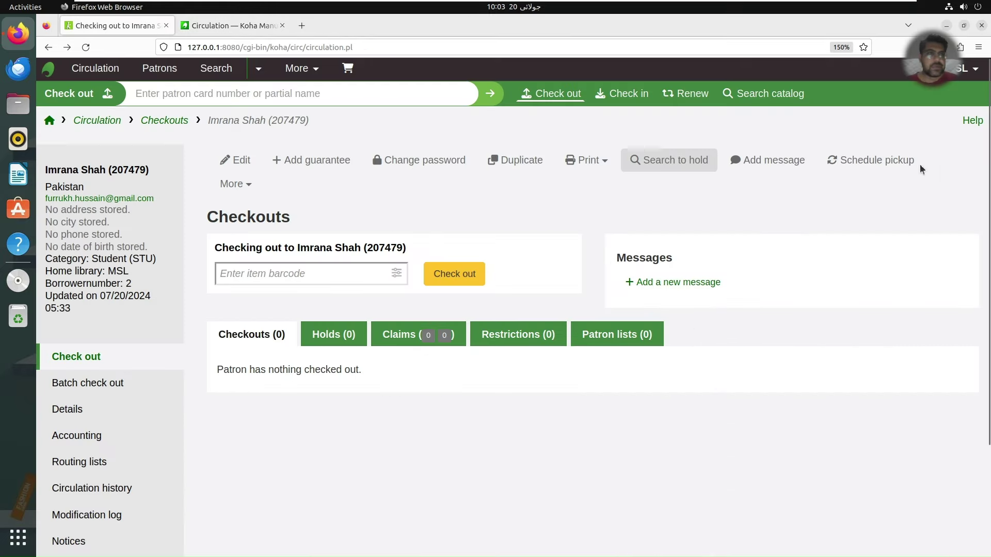
click(961, 69)
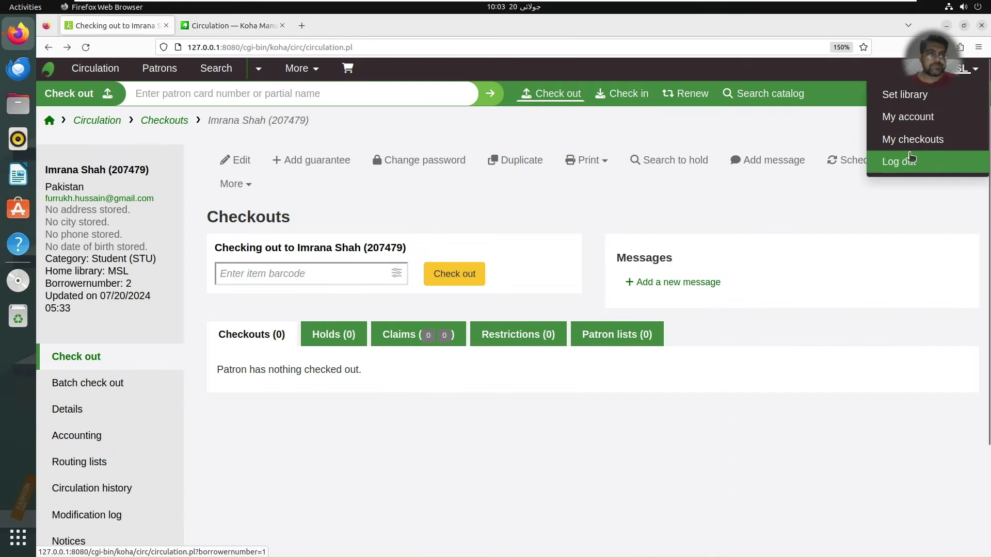
click(912, 97)
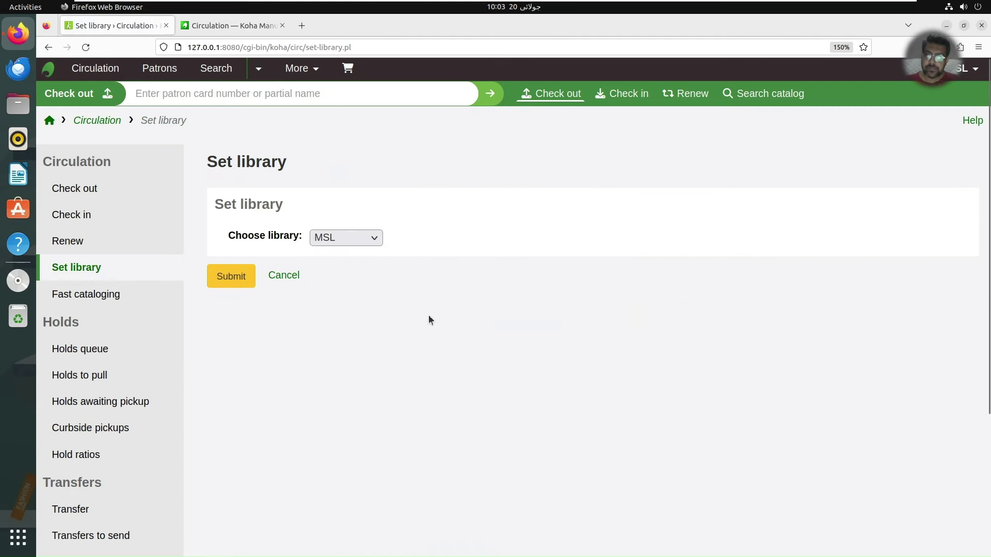
click(345, 237)
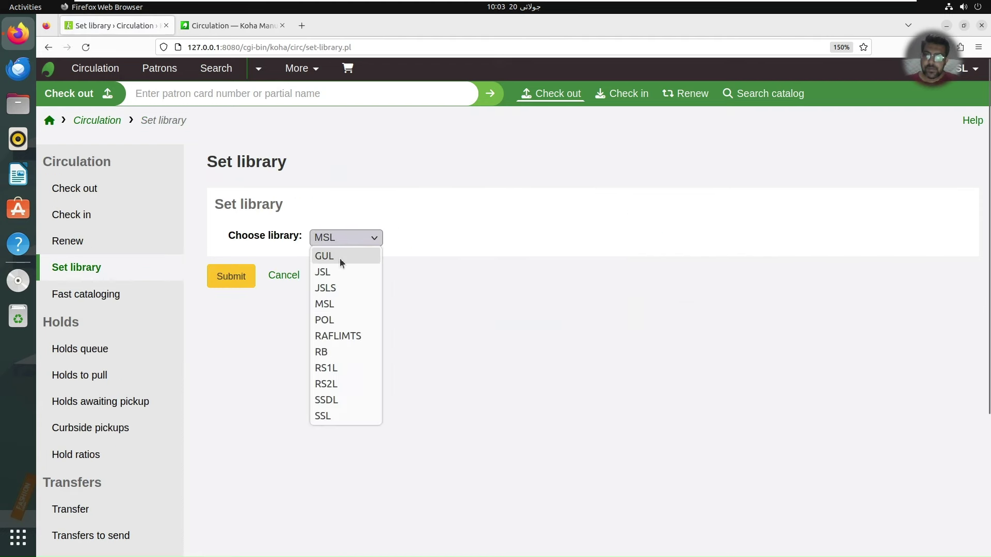
click(340, 256)
click(236, 282)
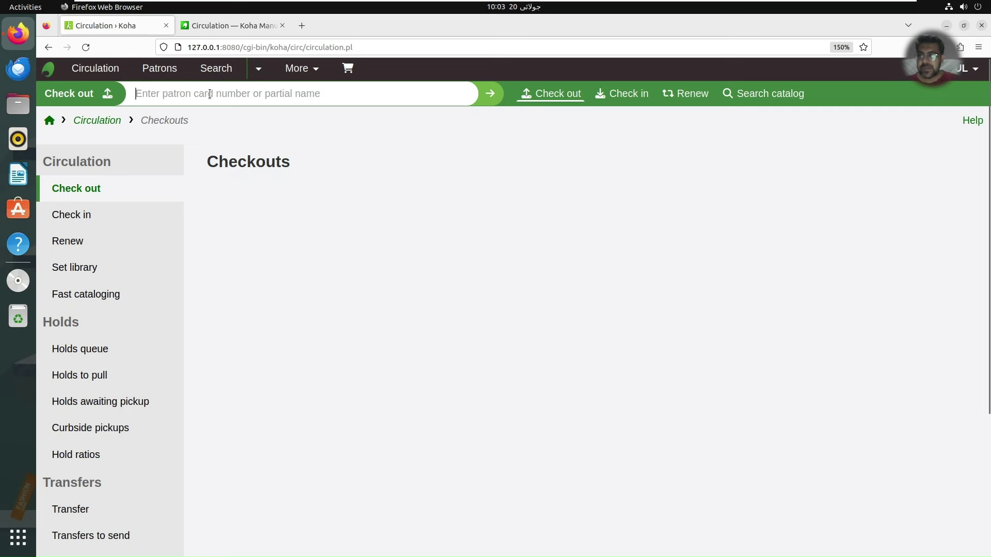
Search for patrons with category Any and library GUL, and open the student patron's details page
click(159, 69)
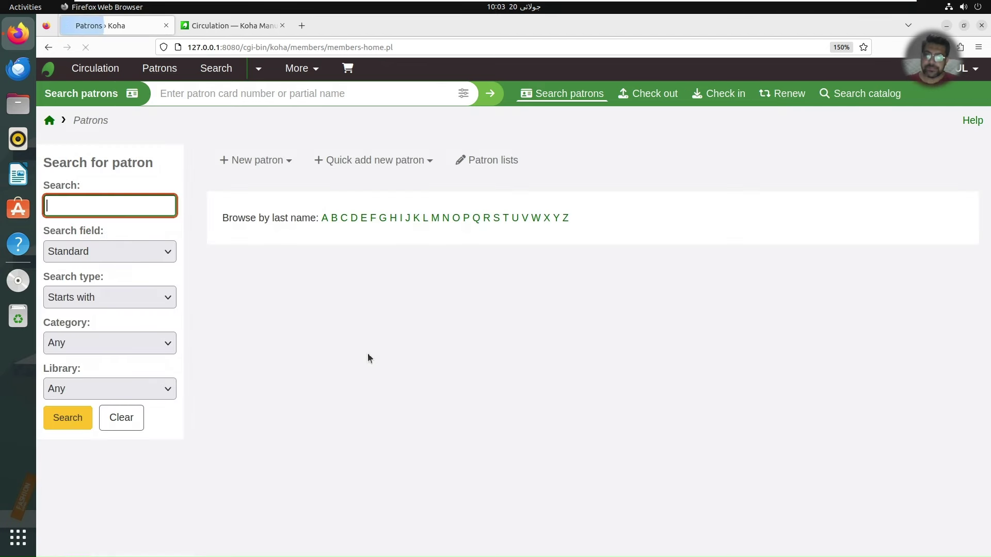
click(129, 345)
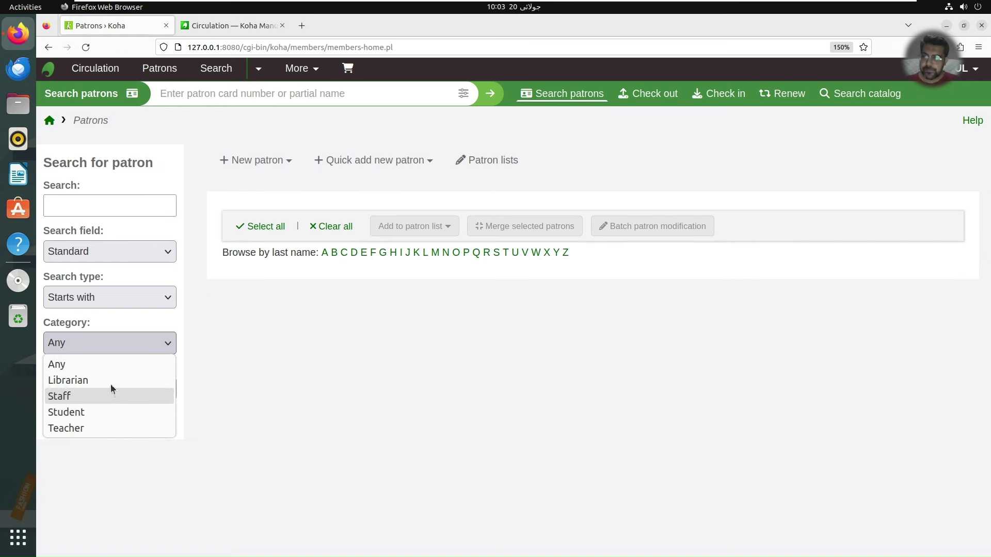
click(104, 413)
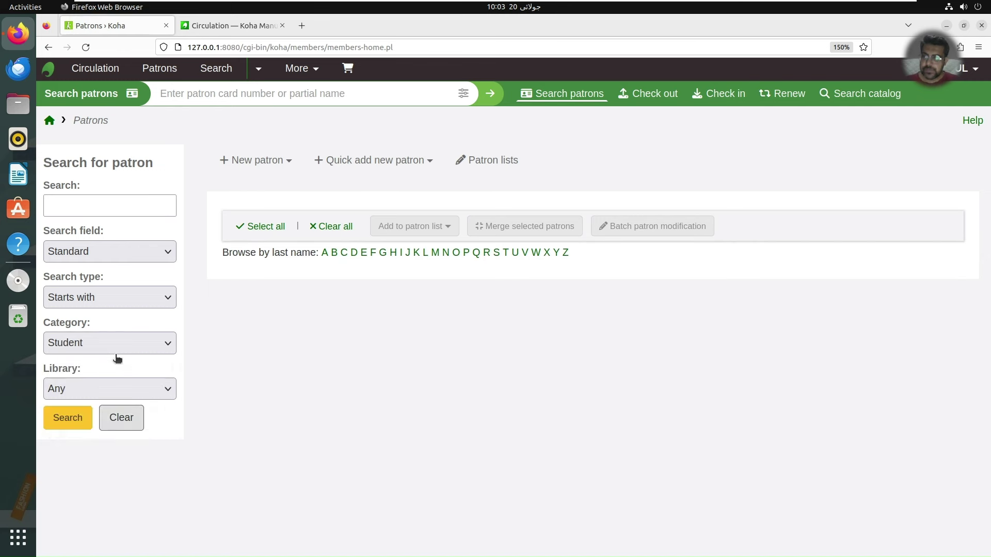
click(118, 341)
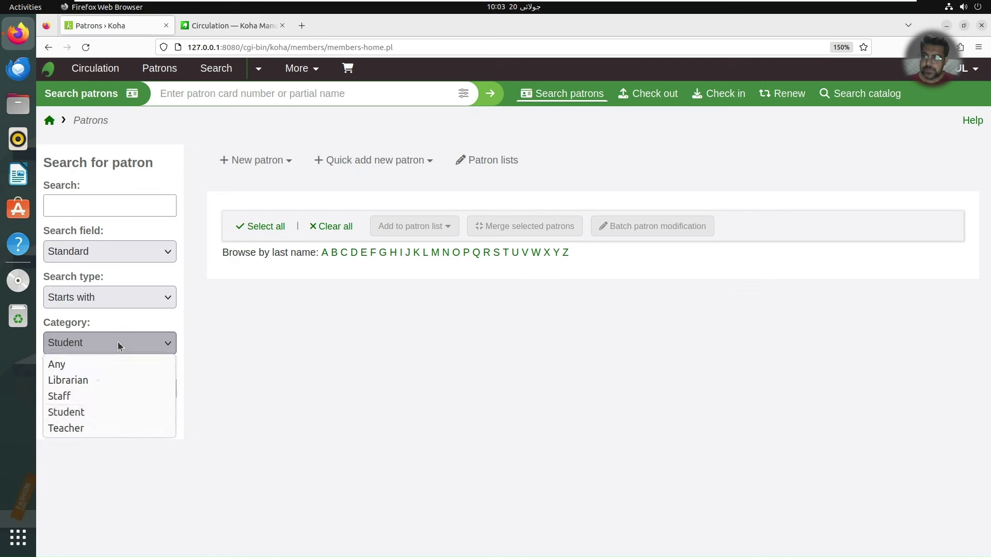
click(90, 365)
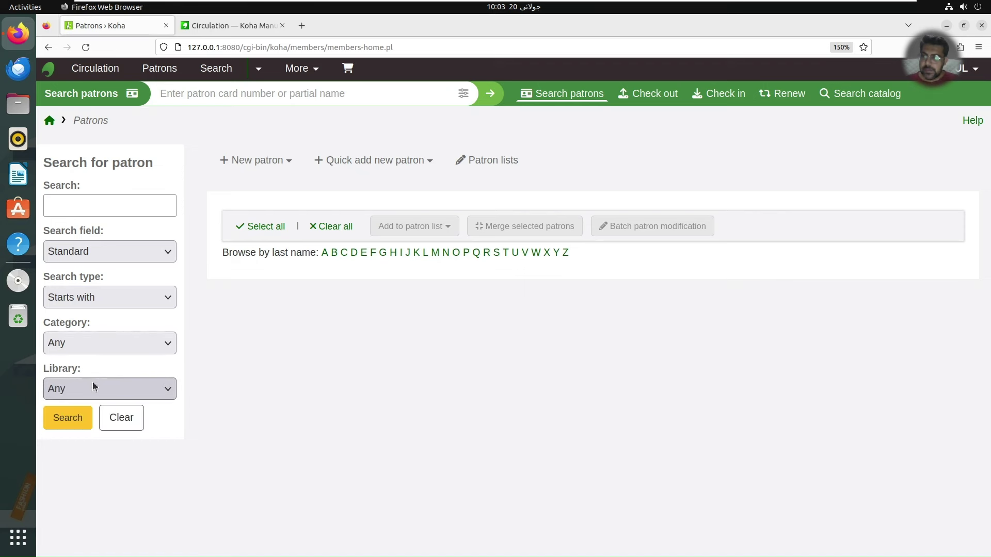
click(90, 385)
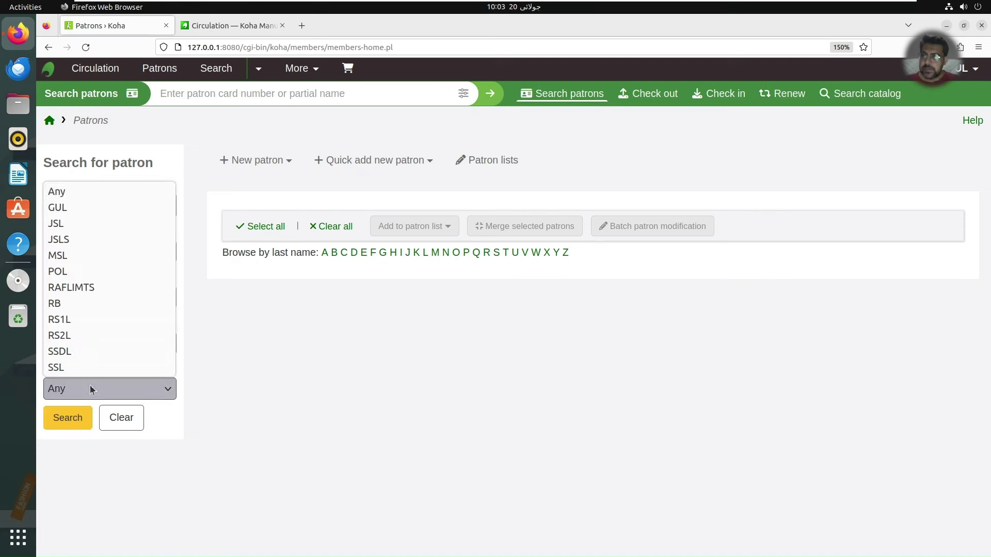
click(84, 209)
click(60, 416)
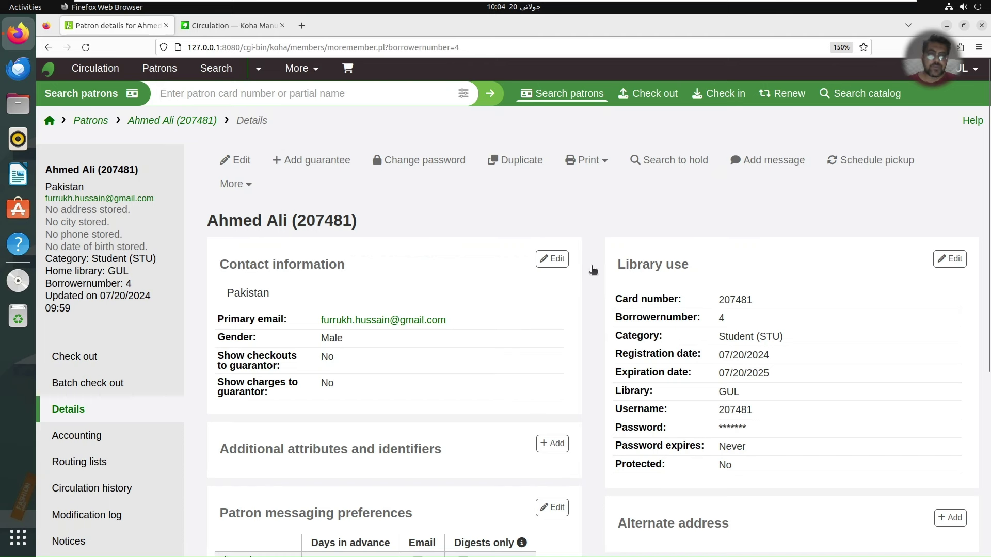
Start a search to hold for this patron and search the catalog limited to the Book item type
click(684, 163)
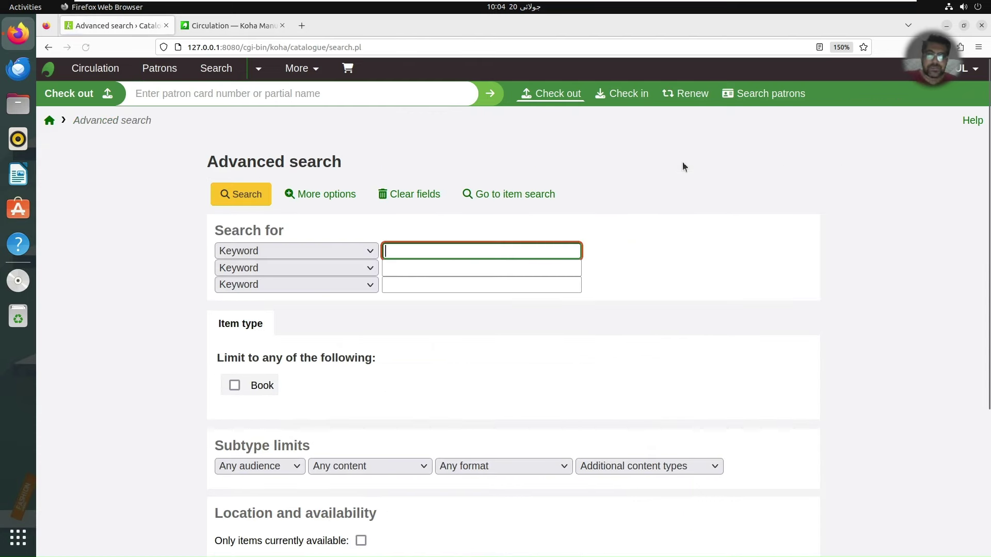
click(234, 385)
click(243, 194)
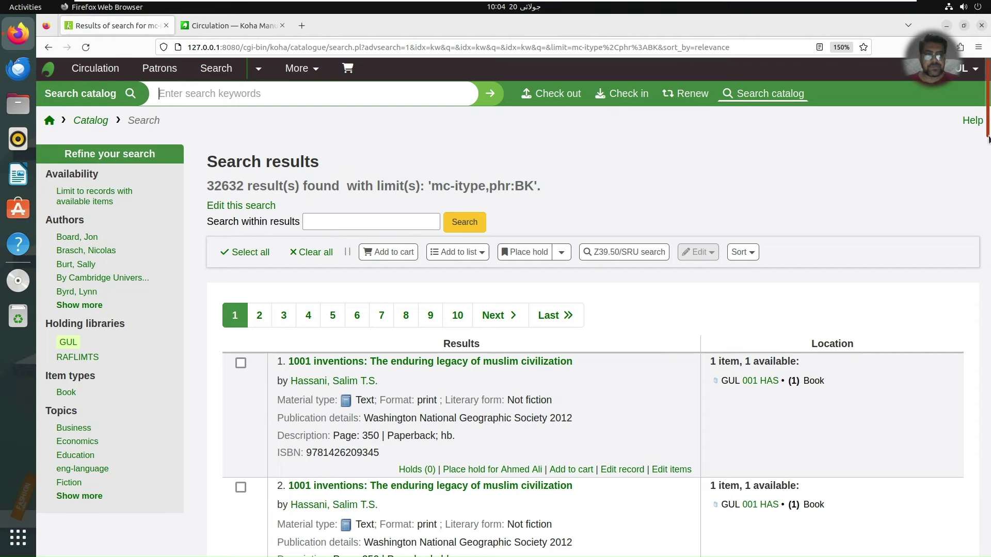
Enlarge the page to 170% and start a hold for the selected patron on the first "1001 inventions: The enduring legacy of muslim civilization" result
scroll(990, 147, down, 3)
scroll(988, 150, down, 3)
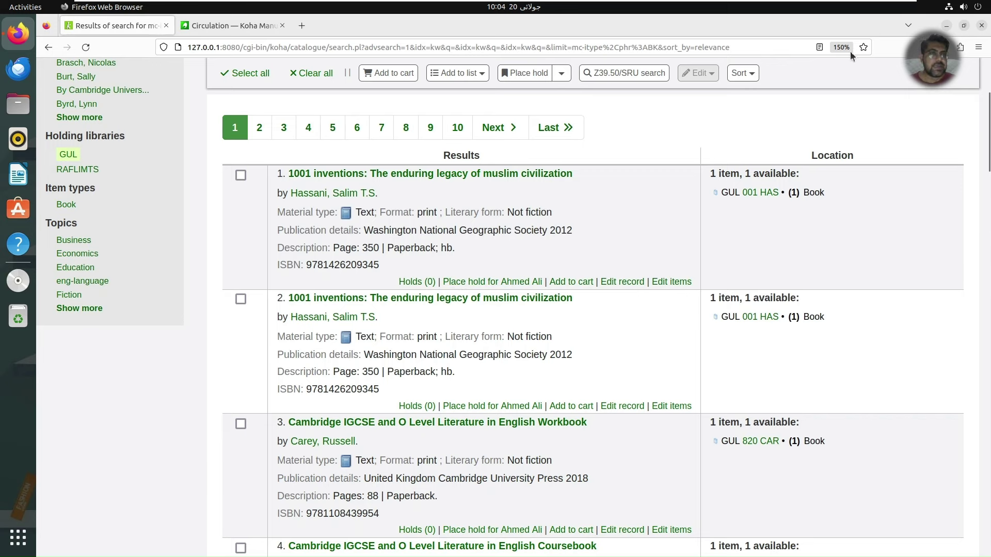
click(978, 48)
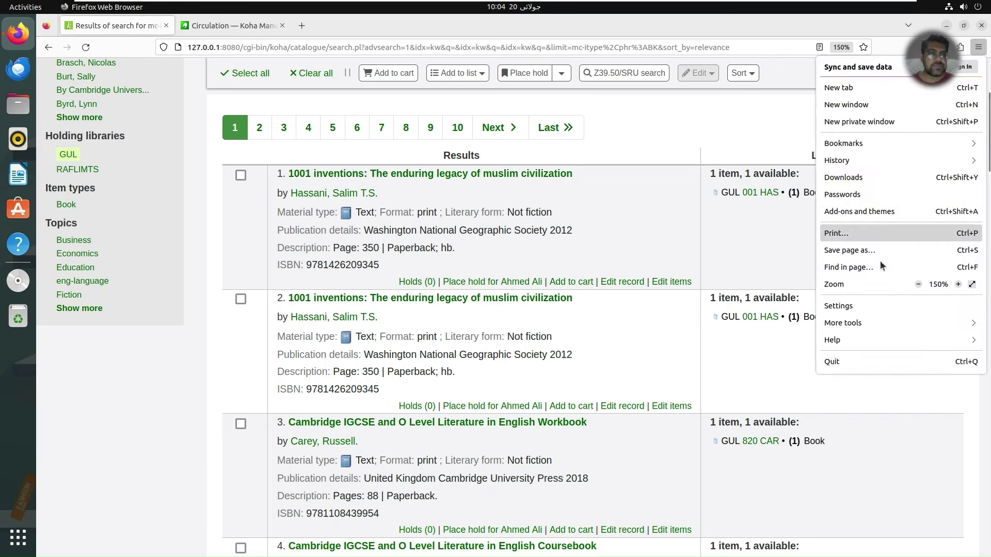
click(958, 284)
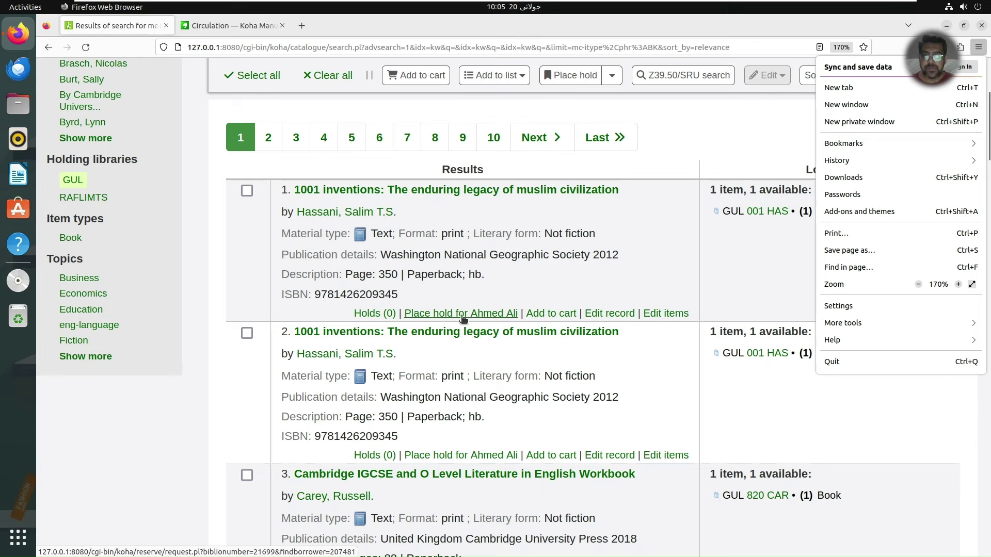
click(471, 319)
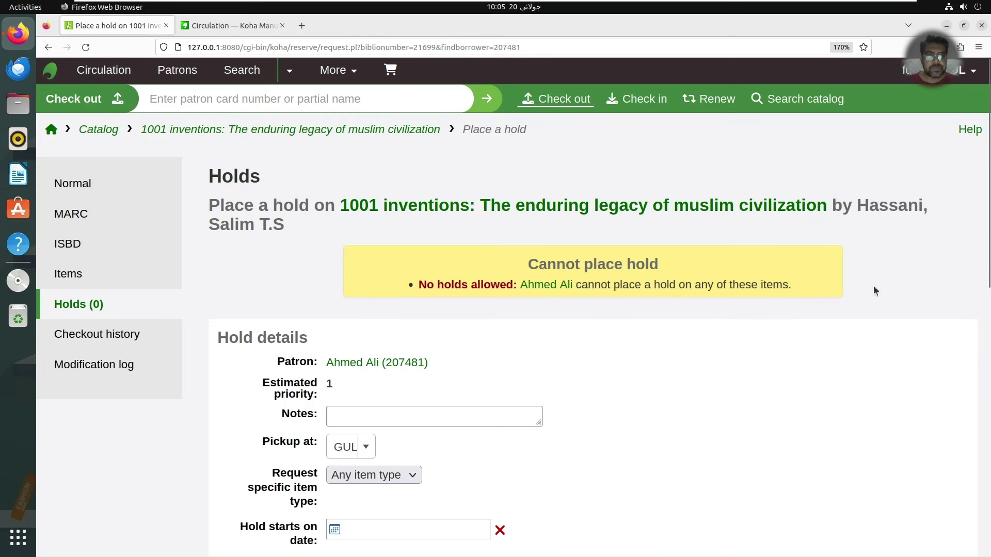
Place the hold on the next available item with pickup at GUL, leaving the start and expiry dates empty
drag(987, 223, 975, 311)
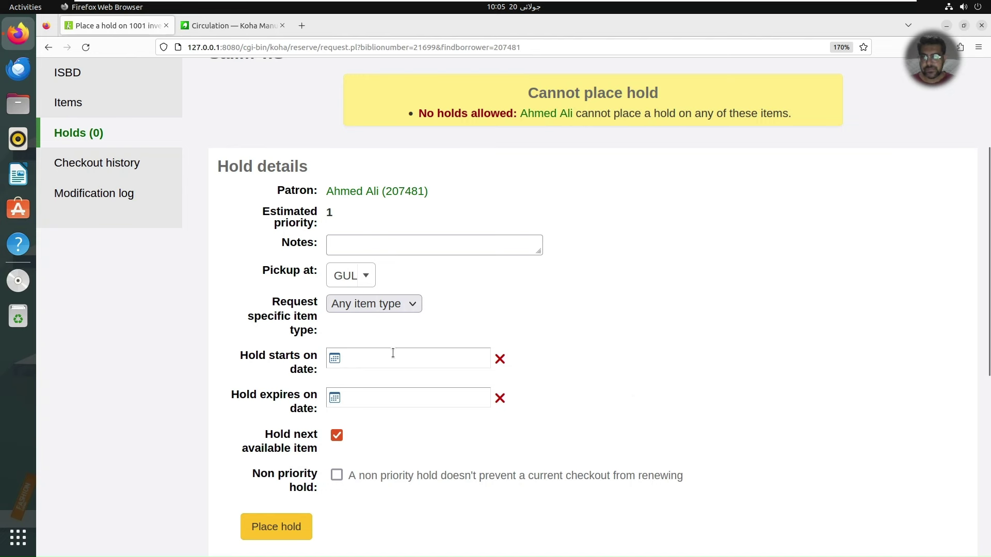
click(354, 358)
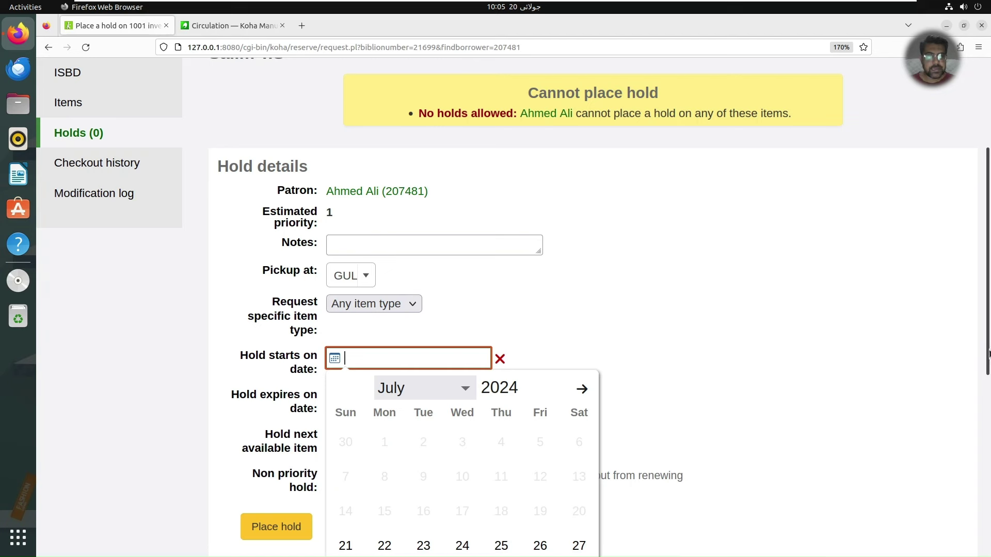
drag(989, 354, 985, 380)
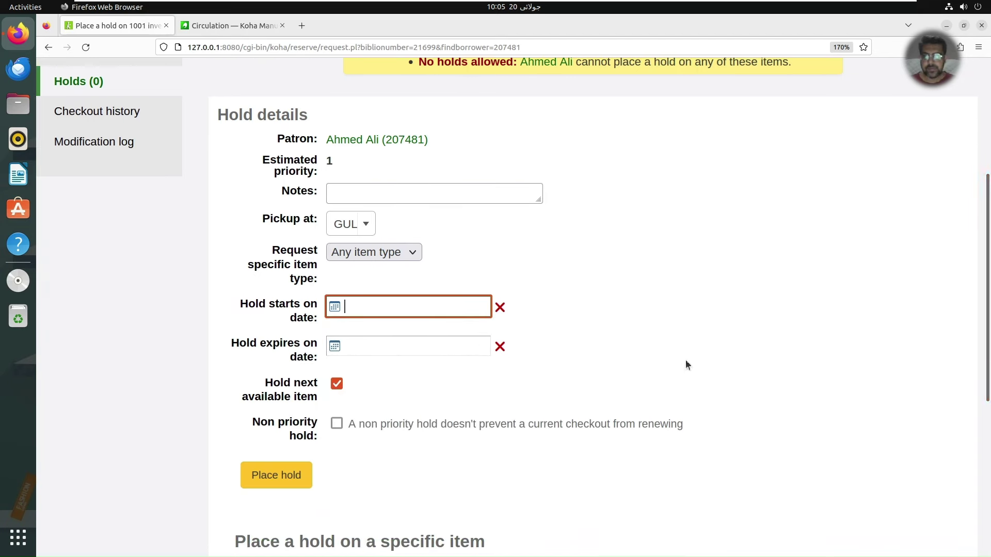
click(396, 306)
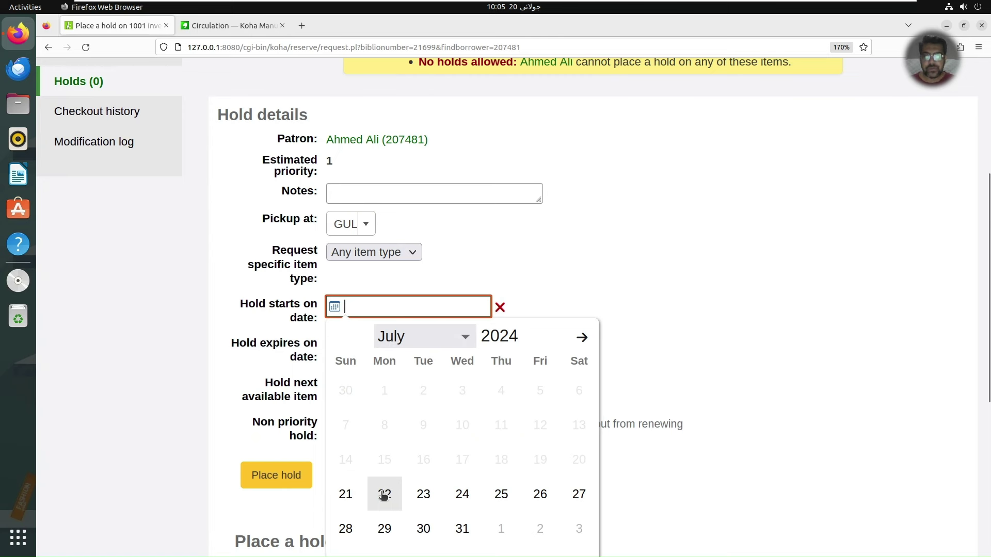
click(581, 312)
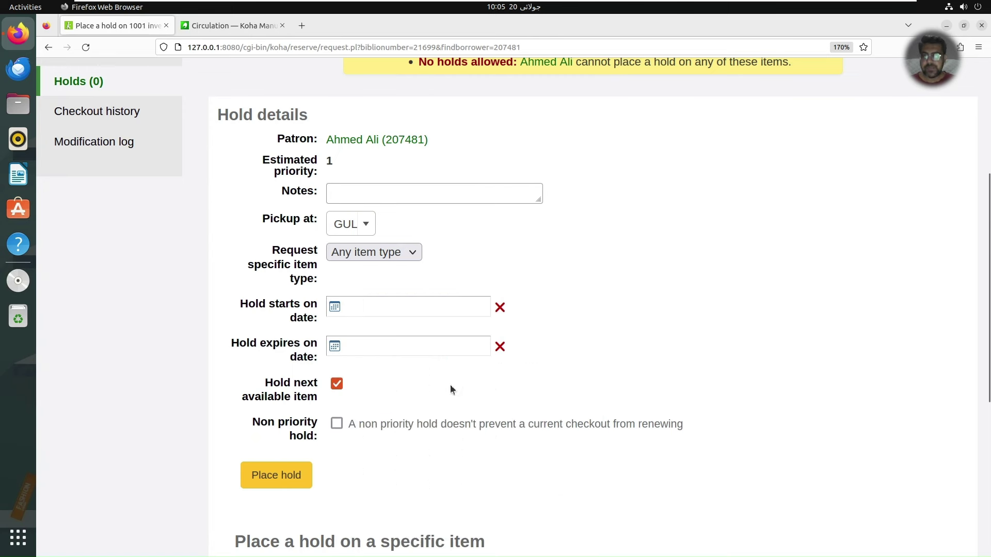
click(268, 477)
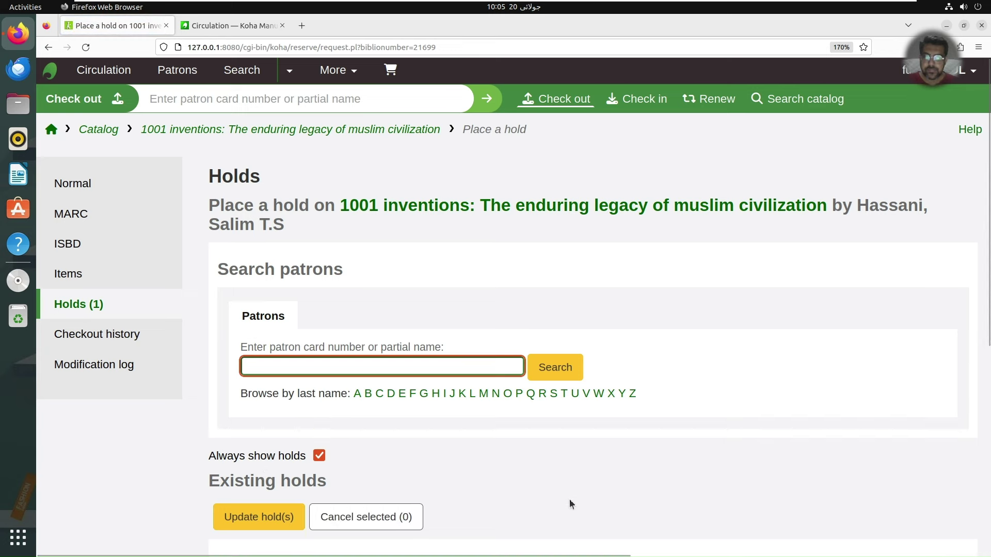
Run an advanced catalog search from the staff home page for the keyword GUL786
click(57, 132)
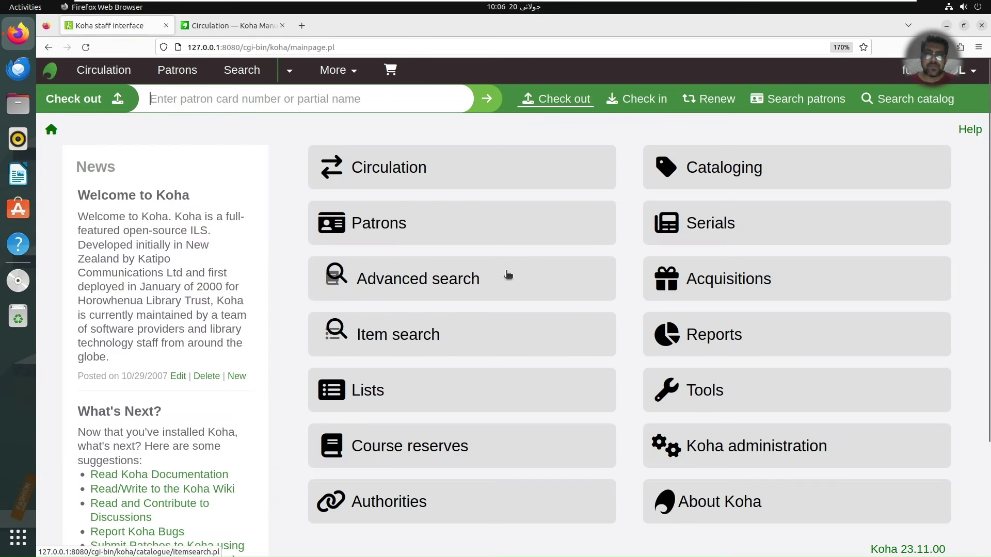
click(508, 278)
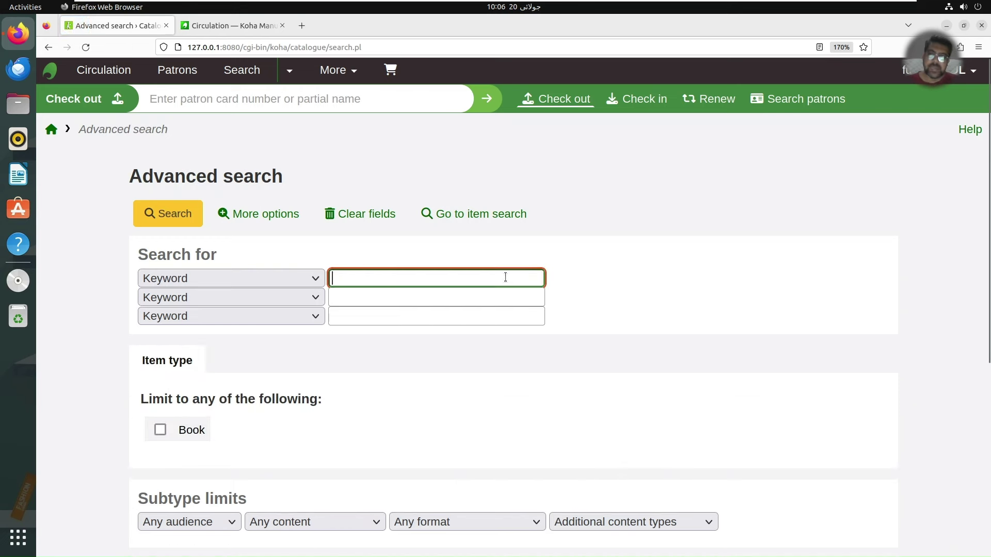
click(384, 276)
click(279, 358)
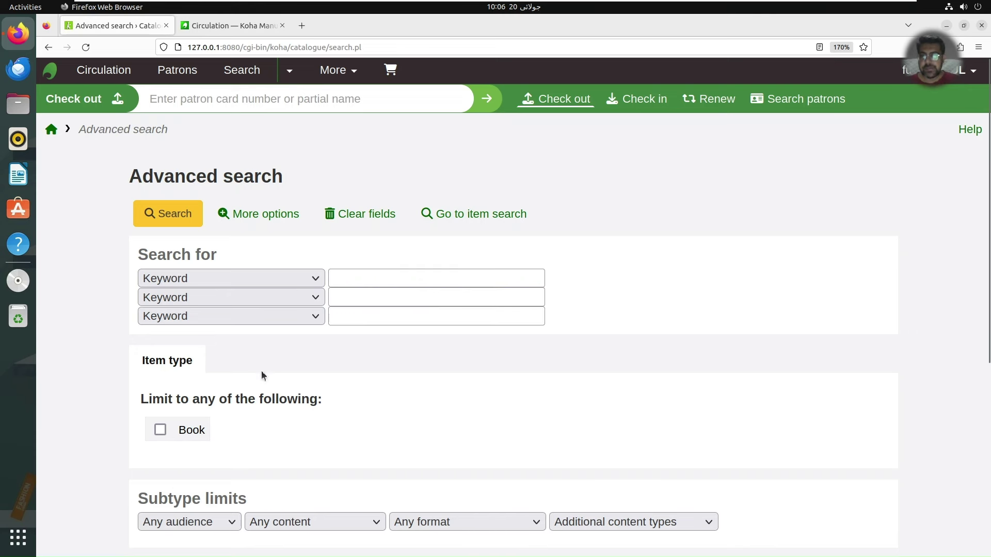
click(371, 279)
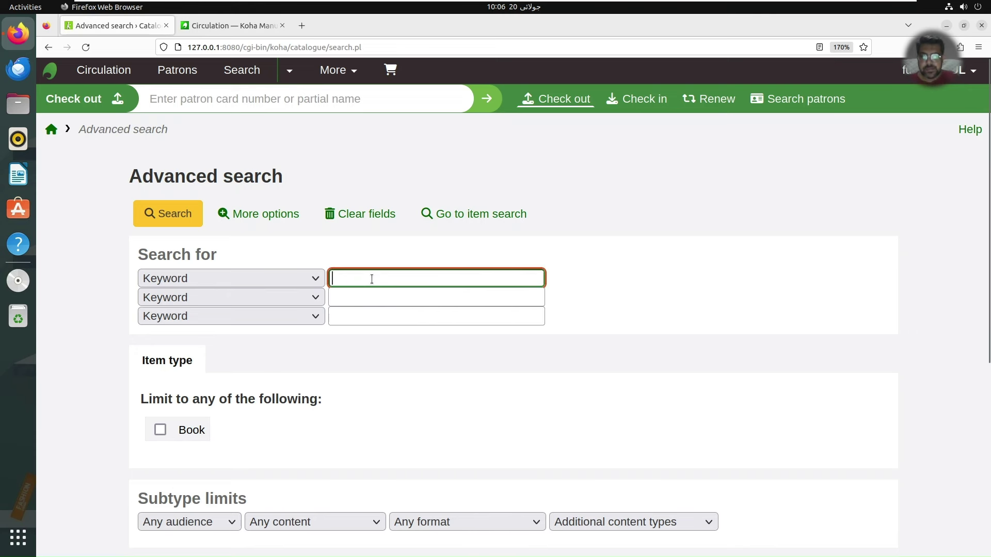
text(GUL)
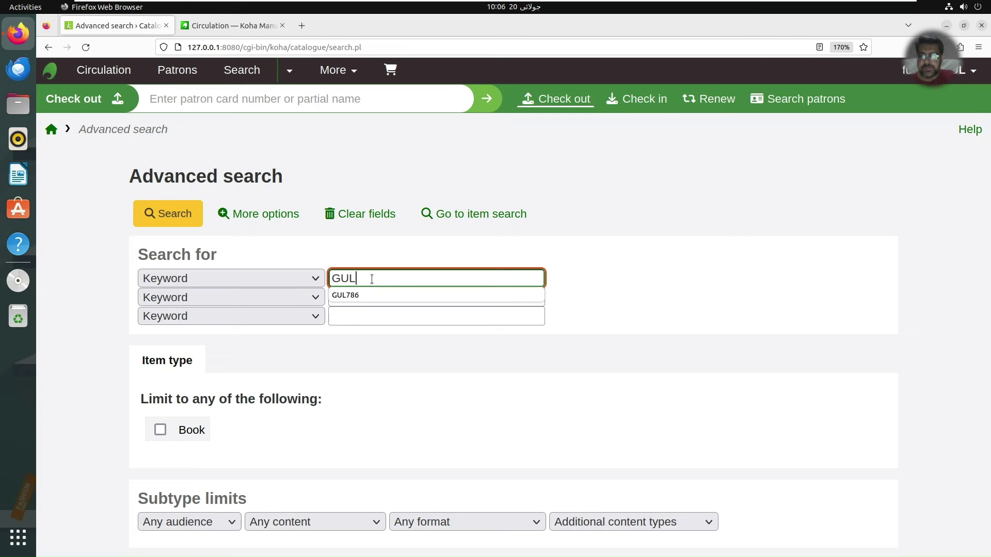
text(786)
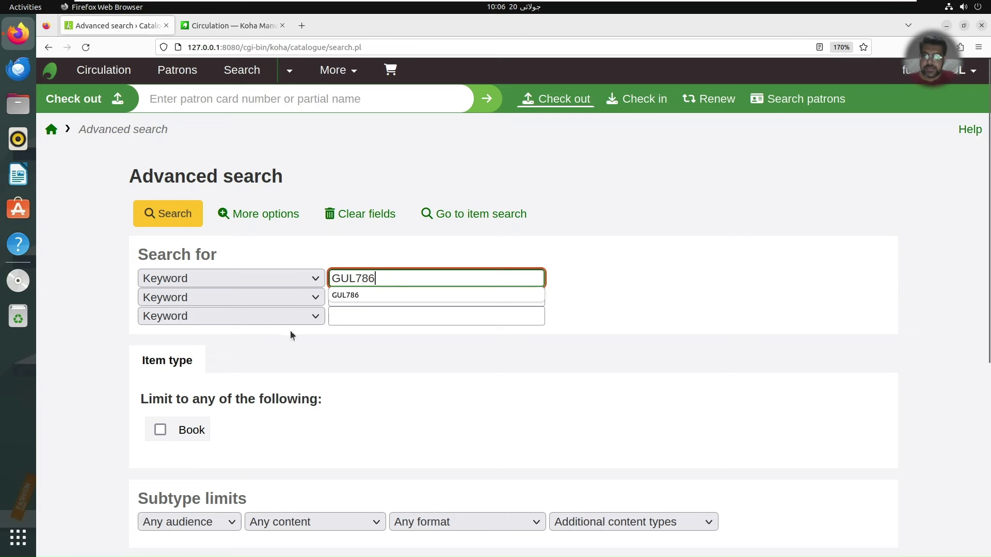
click(345, 298)
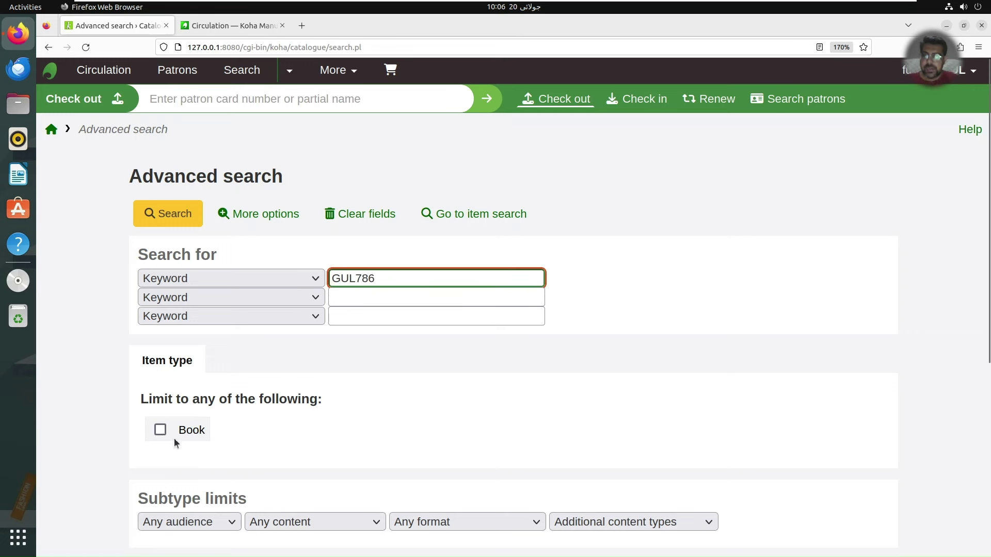
click(172, 213)
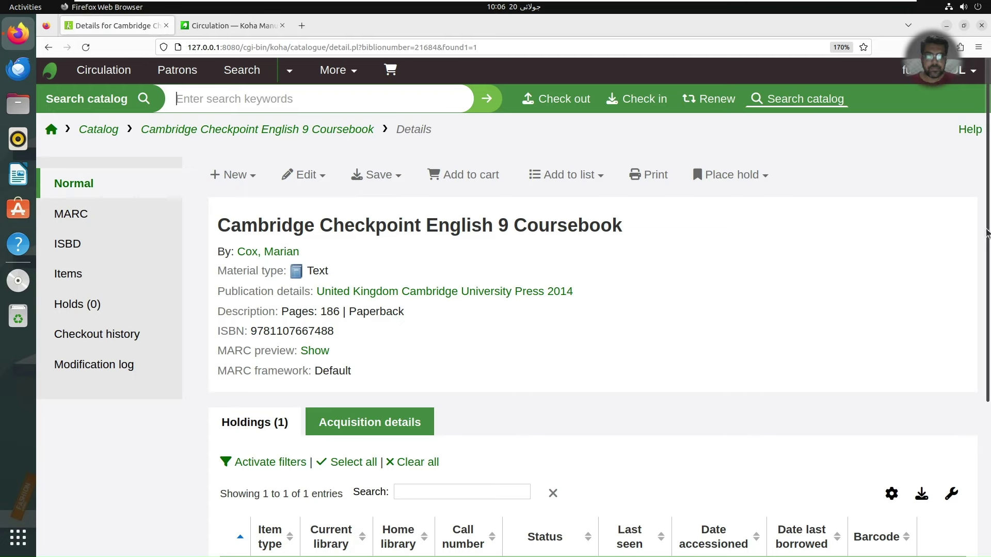
Place a hold on Cambridge Checkpoint English 9 Coursebook for the selected patron, with pickup at GUL
click(741, 177)
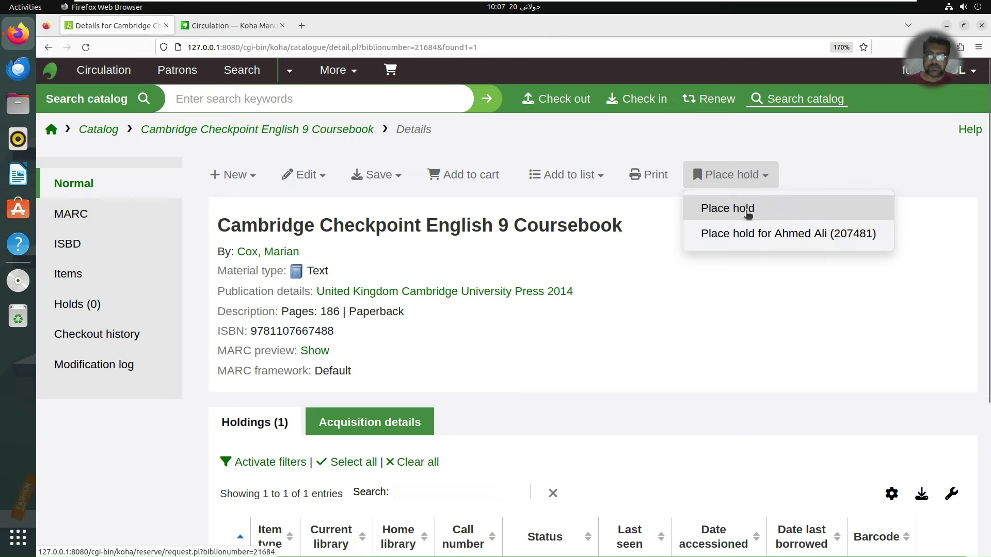
click(749, 233)
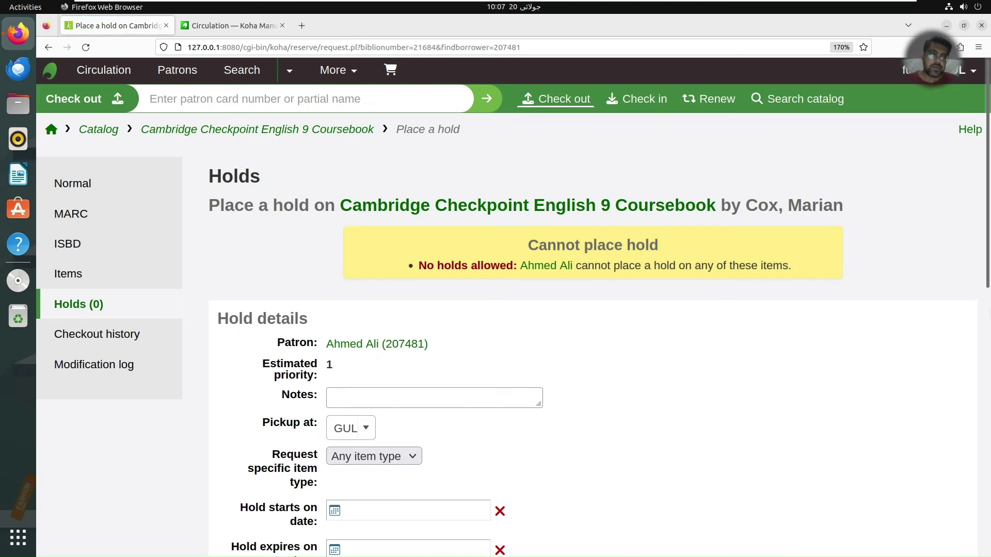
scroll(525, 404, down, 5)
scroll(525, 409, down, 2)
click(297, 353)
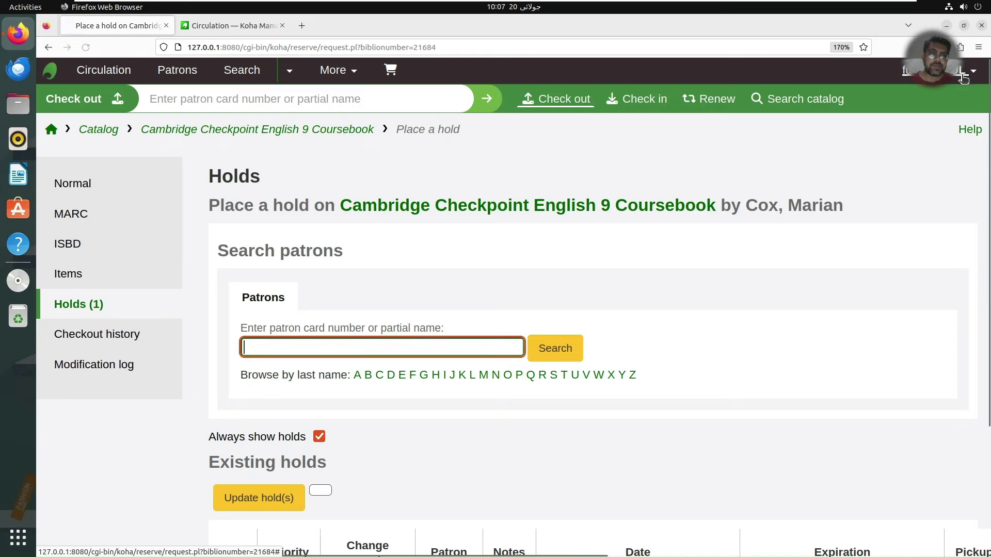
Review the coursebook's existing holds, and check the item status in the holdings of its normal record view
drag(987, 101, 982, 139)
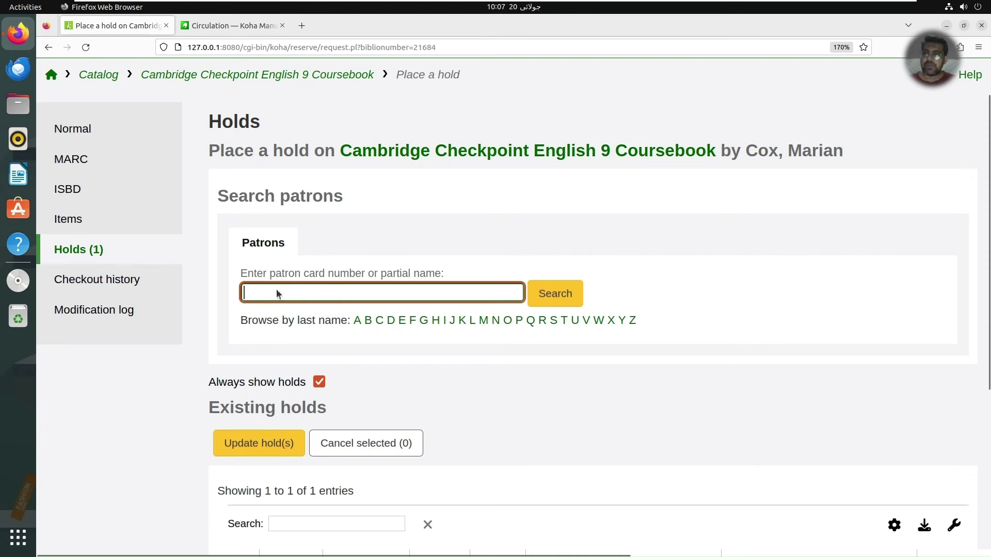
click(76, 135)
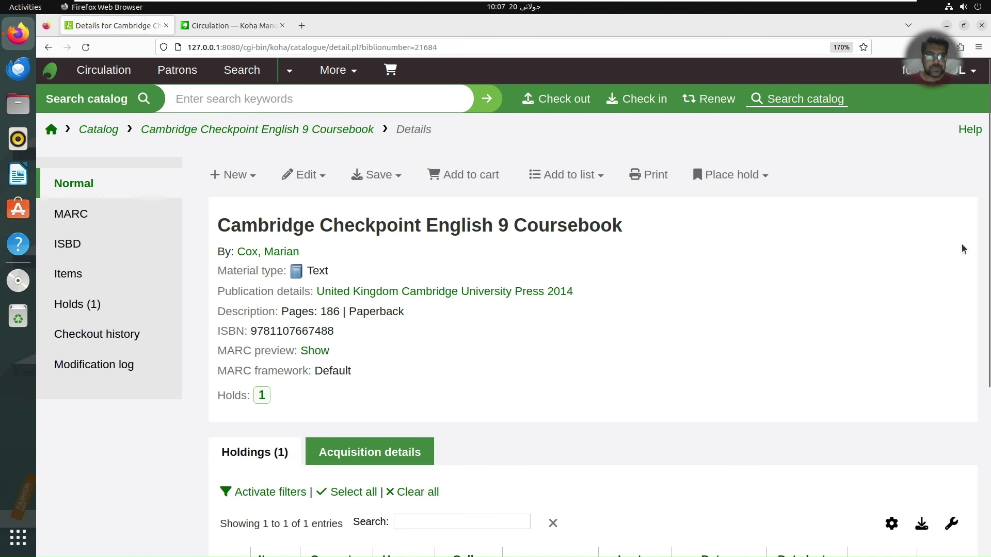
scroll(988, 252, down, 2)
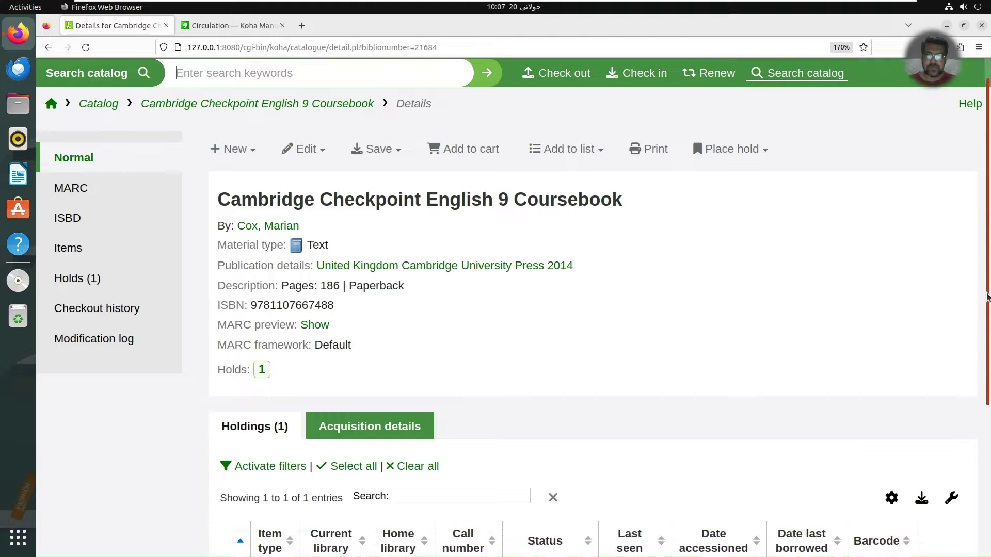
scroll(623, 500, down, 3)
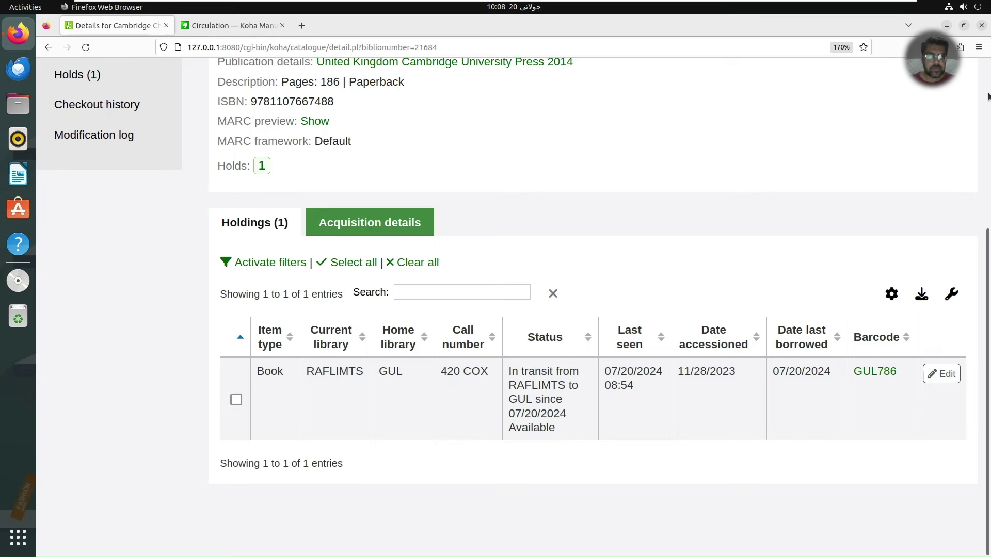
scroll(987, 104, up, 5)
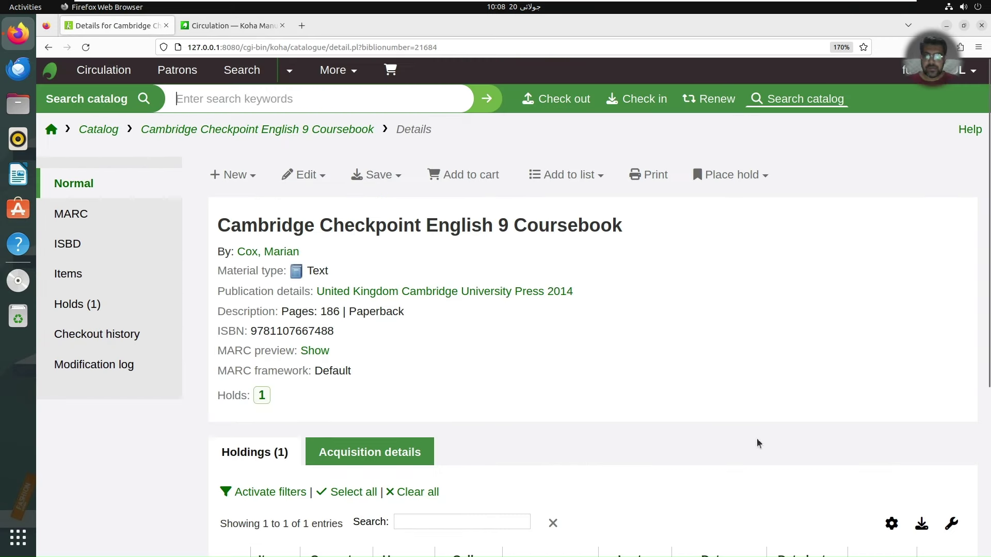
Go to the Circulation module and open a new fast cataloging record
click(57, 134)
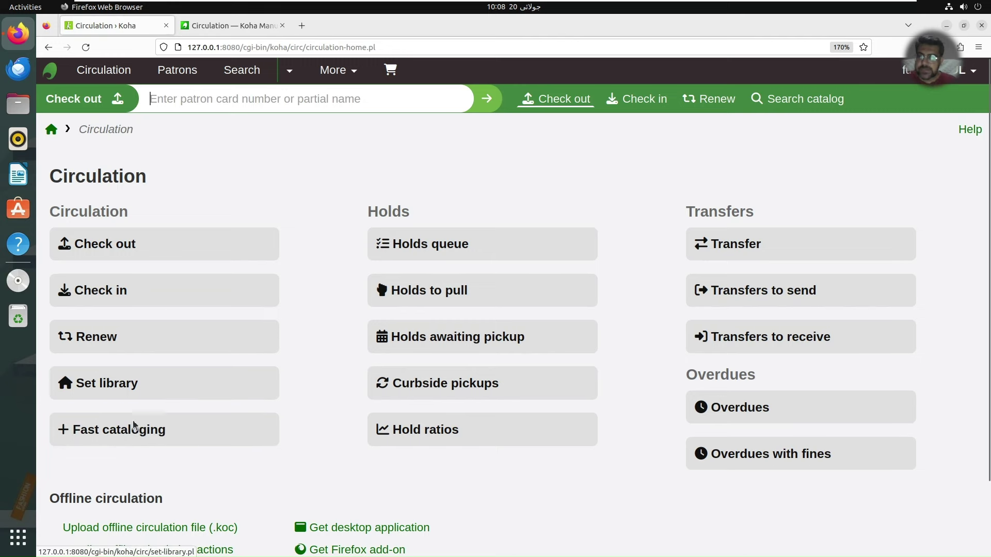
click(190, 437)
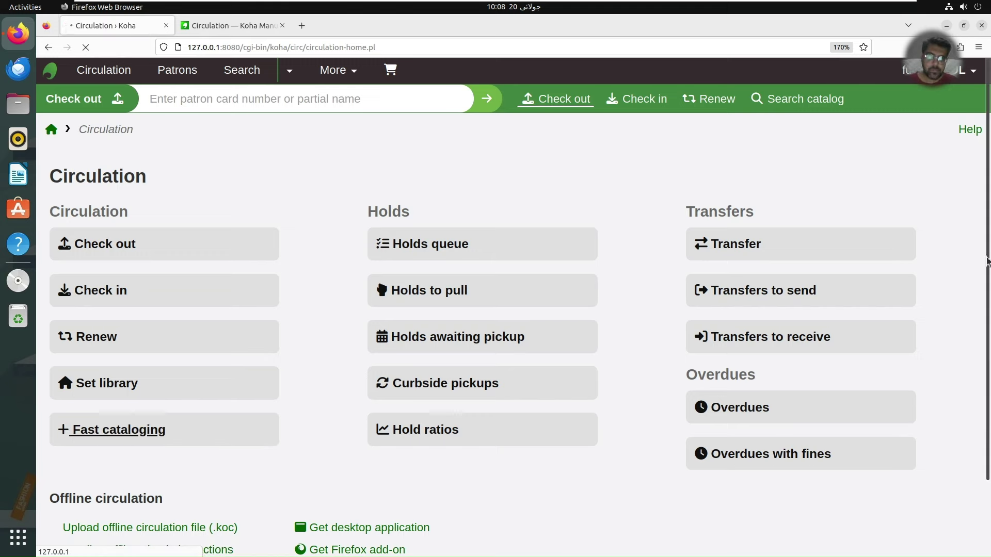
drag(987, 262, 988, 302)
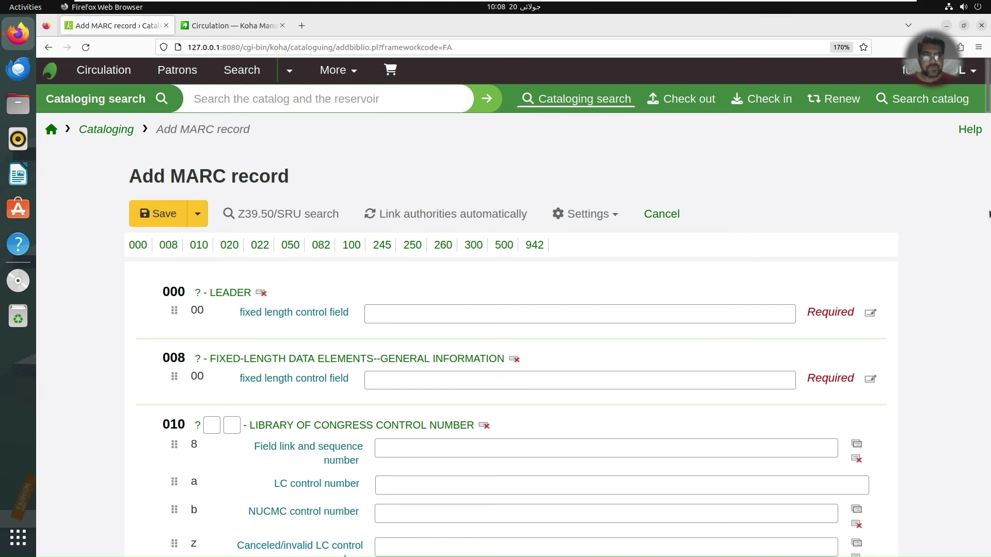
Examine the MARC fields of the fast cataloging form, from the 000 leader to 942 added entry elements
scroll(511, 310, down, 5)
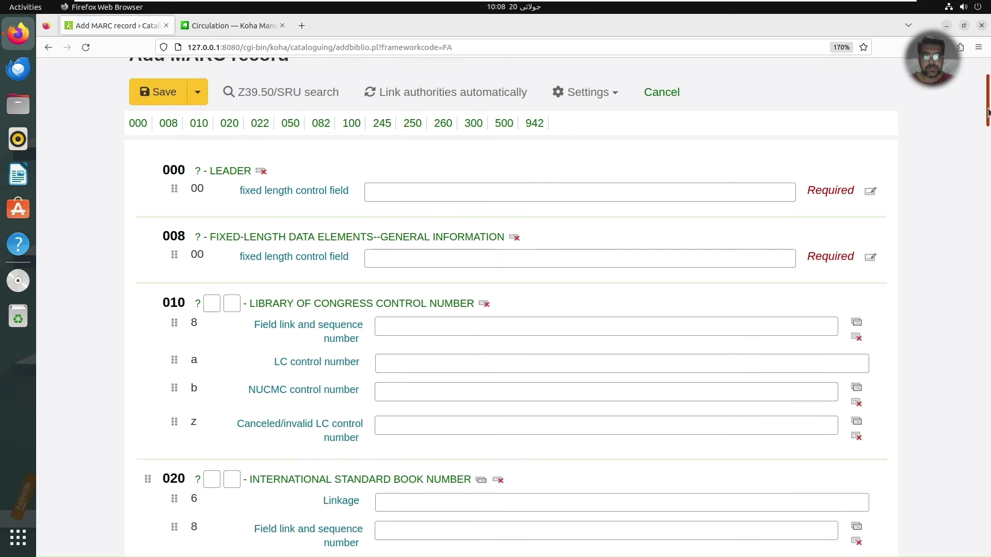
drag(989, 117, 990, 222)
drag(985, 267, 974, 556)
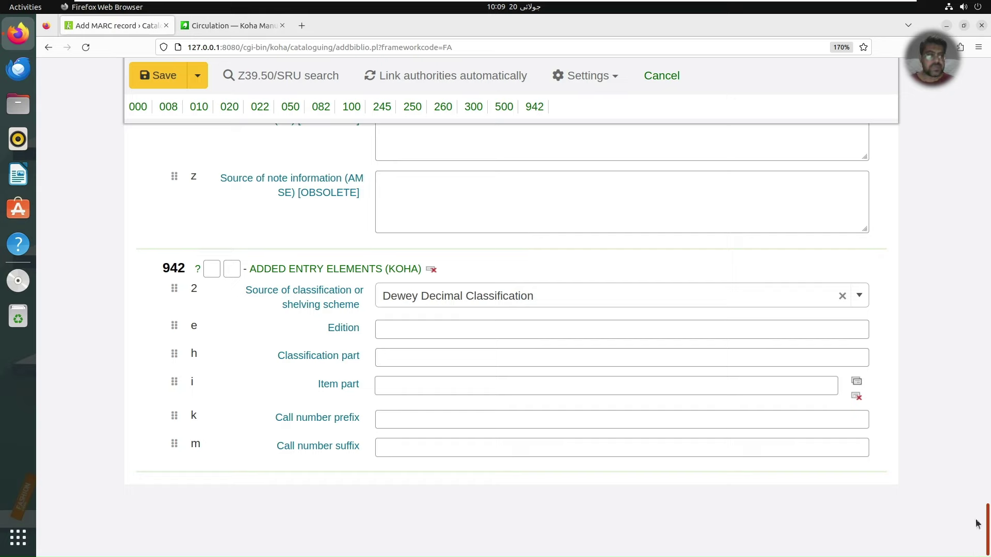
drag(976, 524, 985, 86)
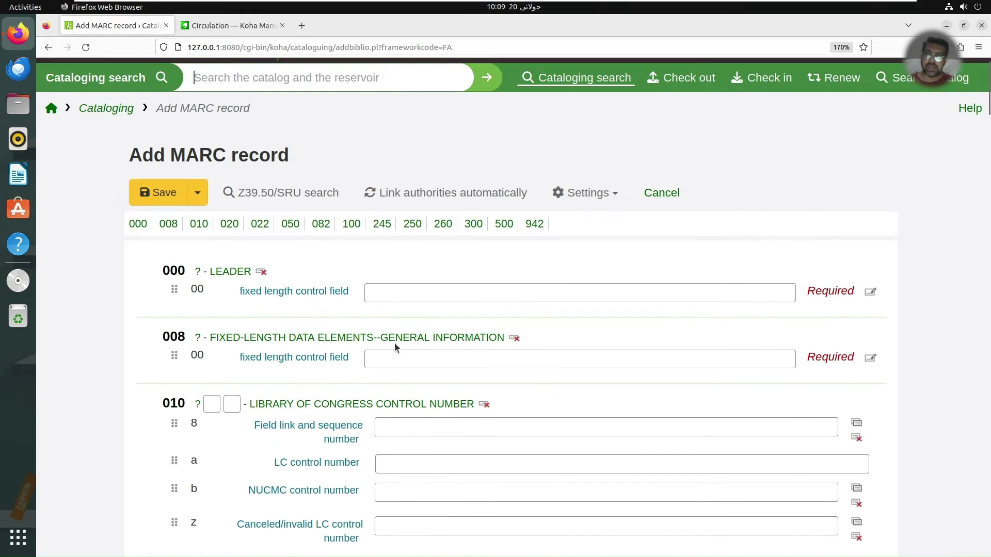
click(988, 256)
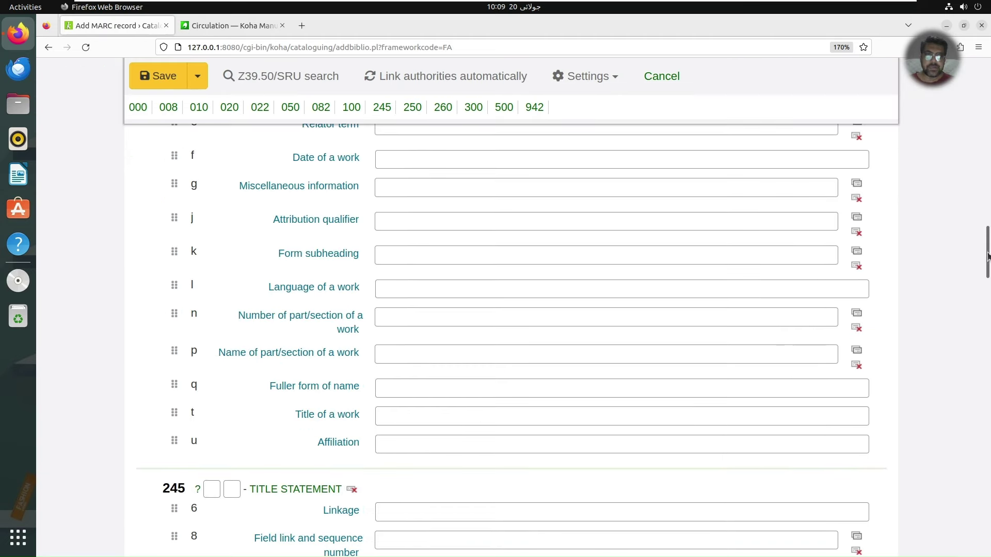
drag(987, 256, 987, 151)
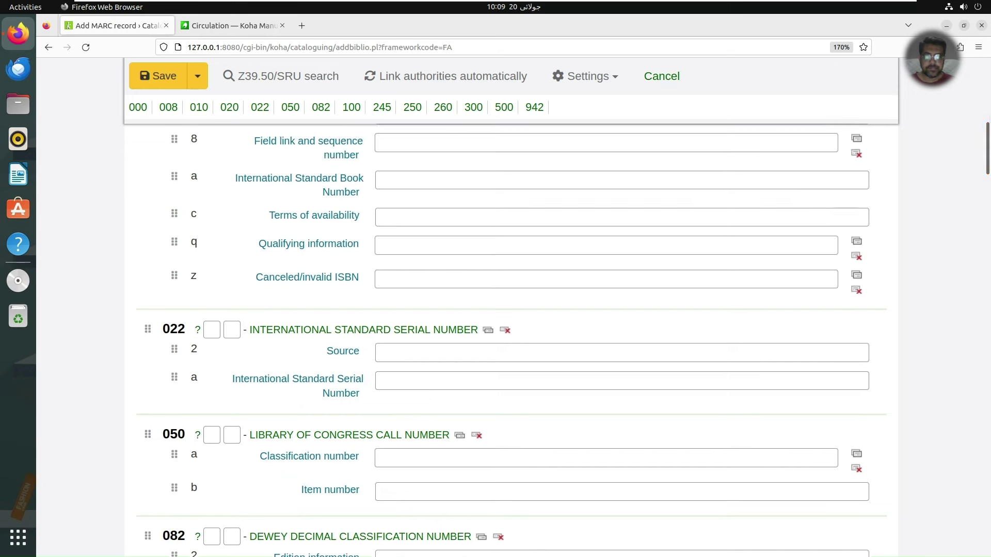
drag(989, 101, 989, 101)
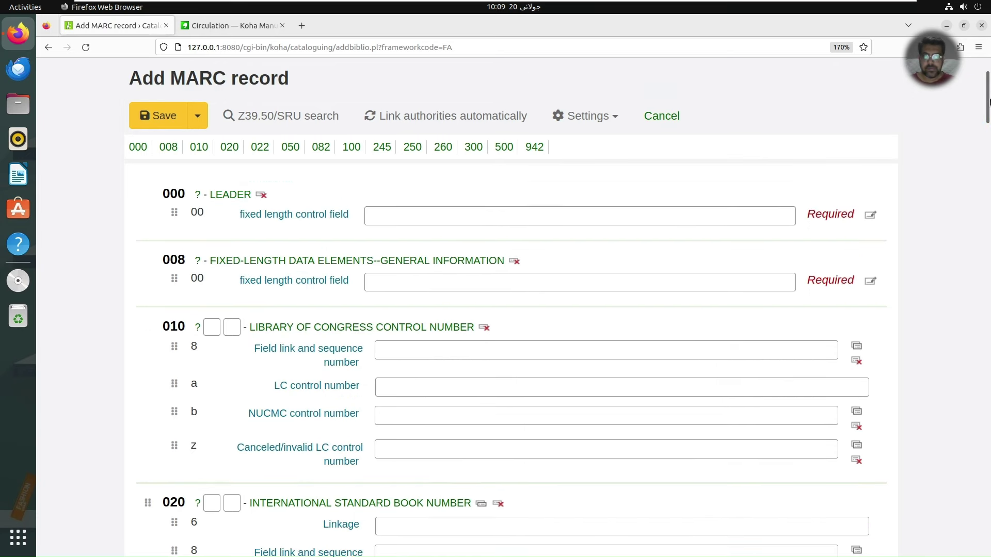
Fill the 000 leader and 008 fixed-length data fields with their default values, and cancel the fast cataloging record
click(497, 217)
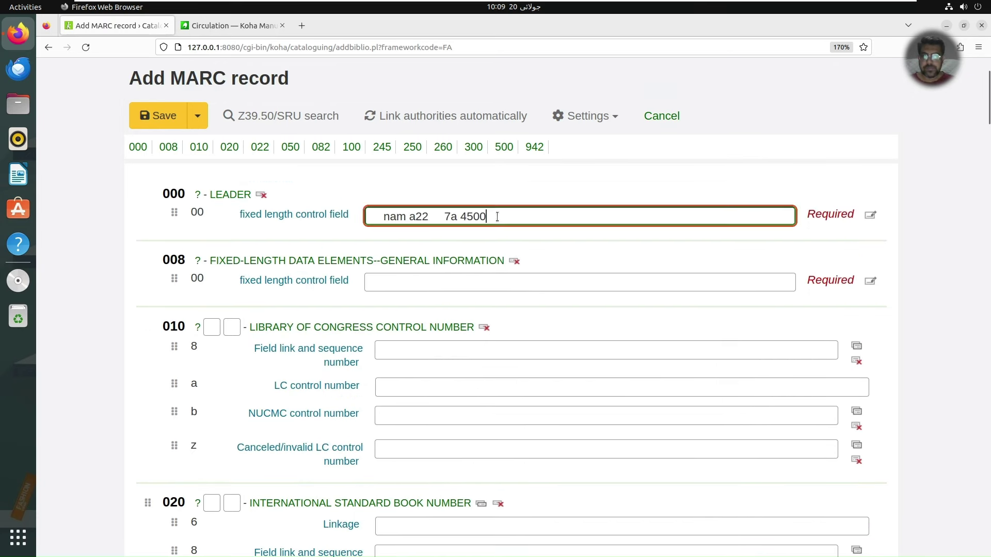
click(438, 281)
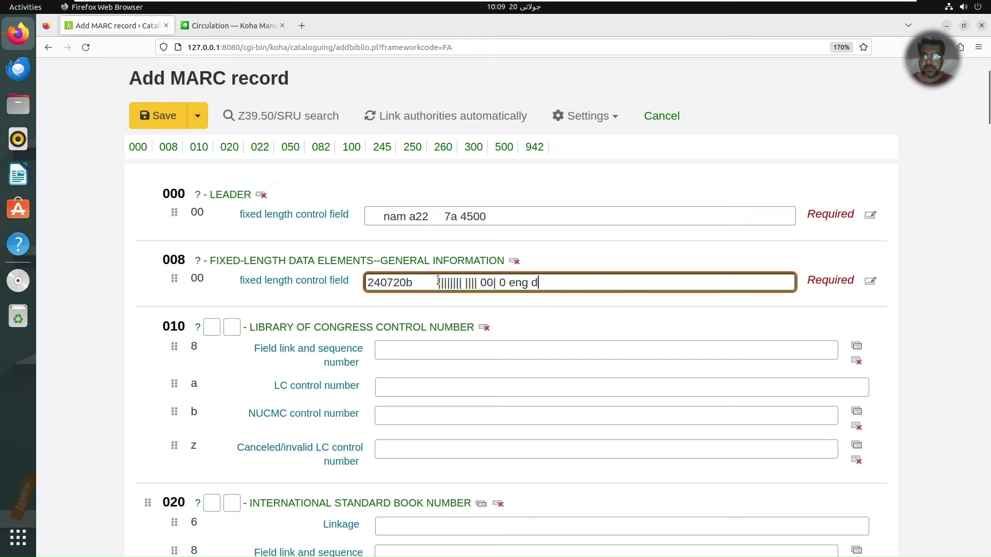
click(414, 348)
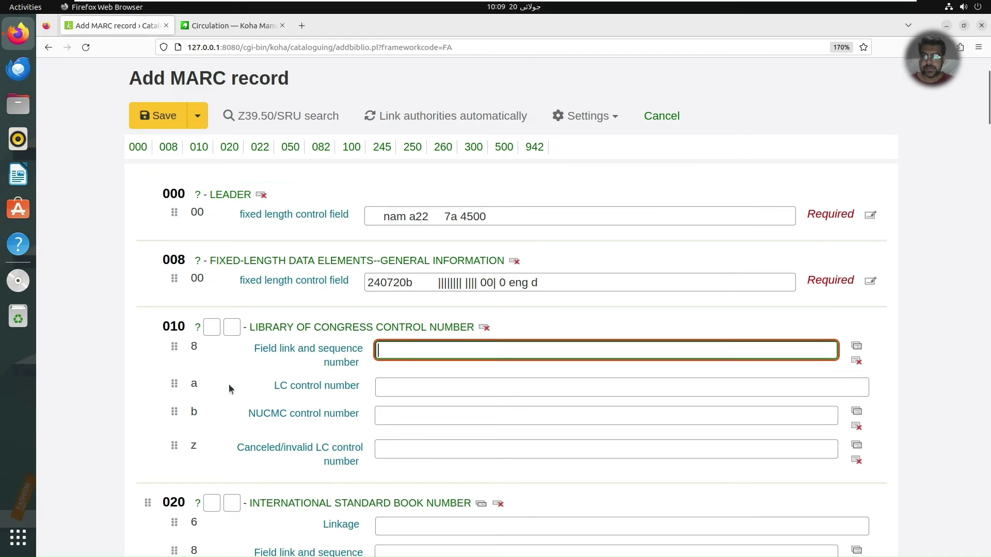
click(418, 382)
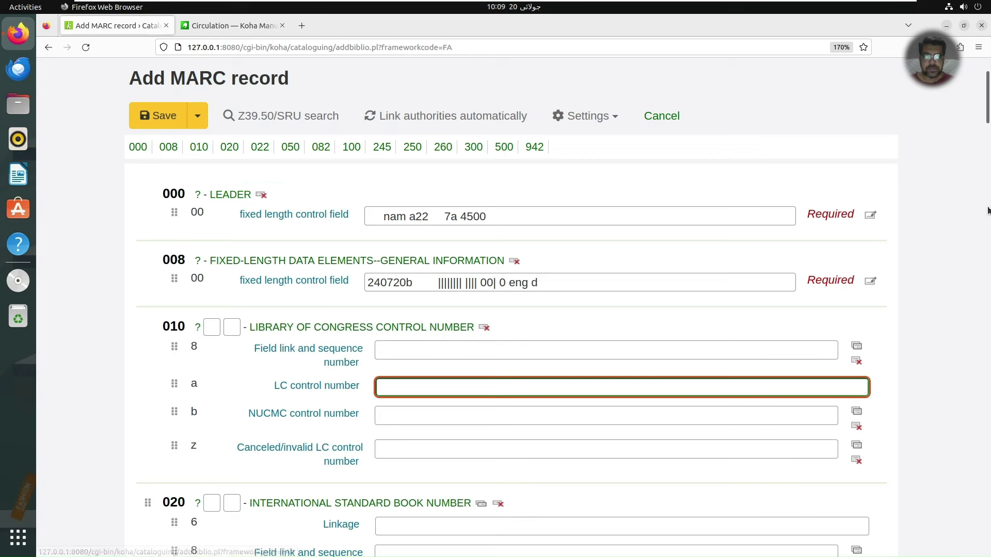
scroll(987, 124, down, 1)
drag(987, 124, 987, 161)
click(653, 83)
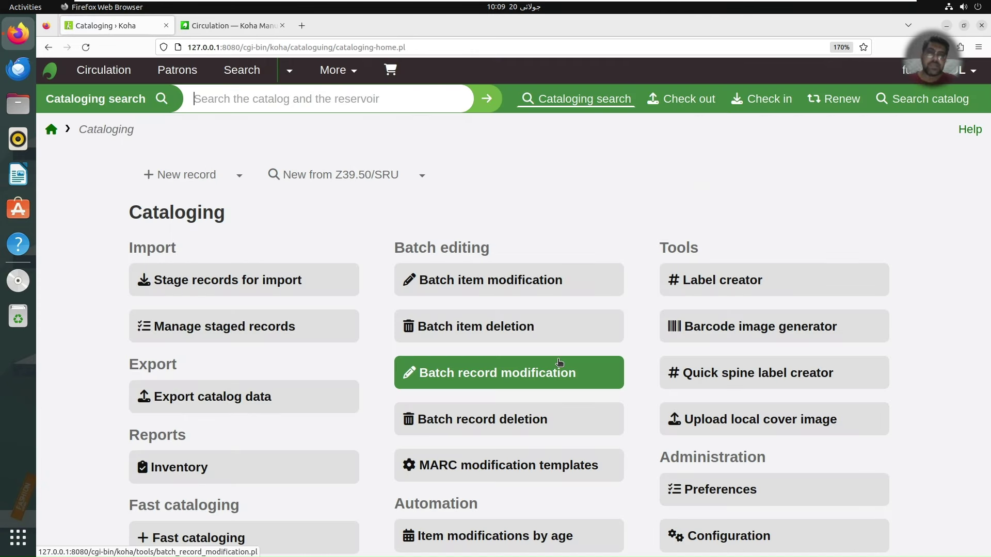
Return to the Circulation module, and look up the Curbside pickups section of the Koha manual's circulation chapter
click(51, 132)
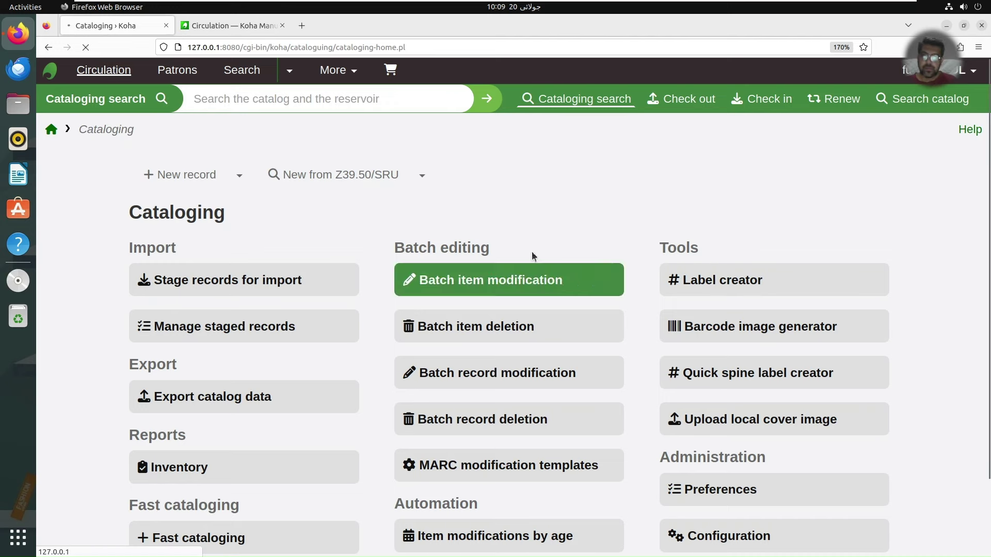
click(210, 27)
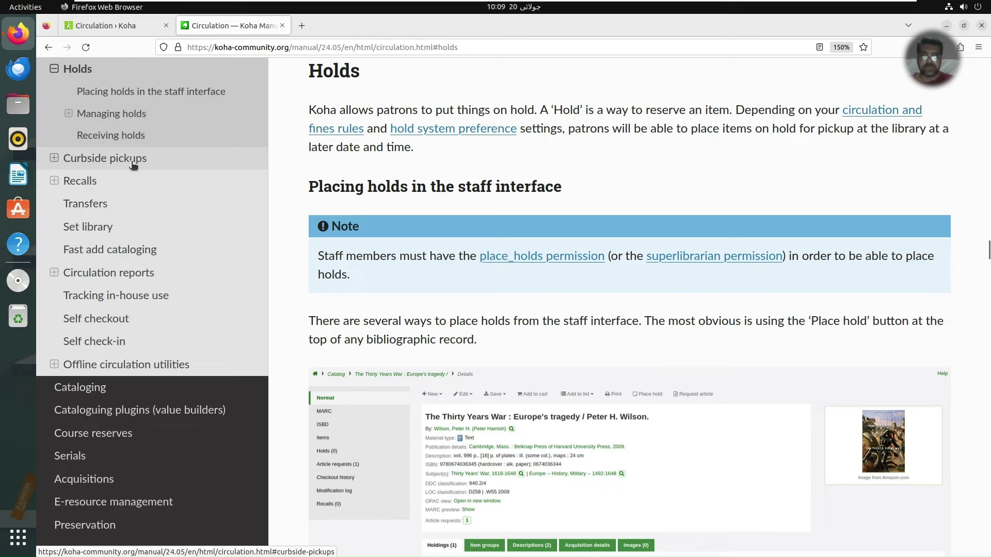
click(132, 162)
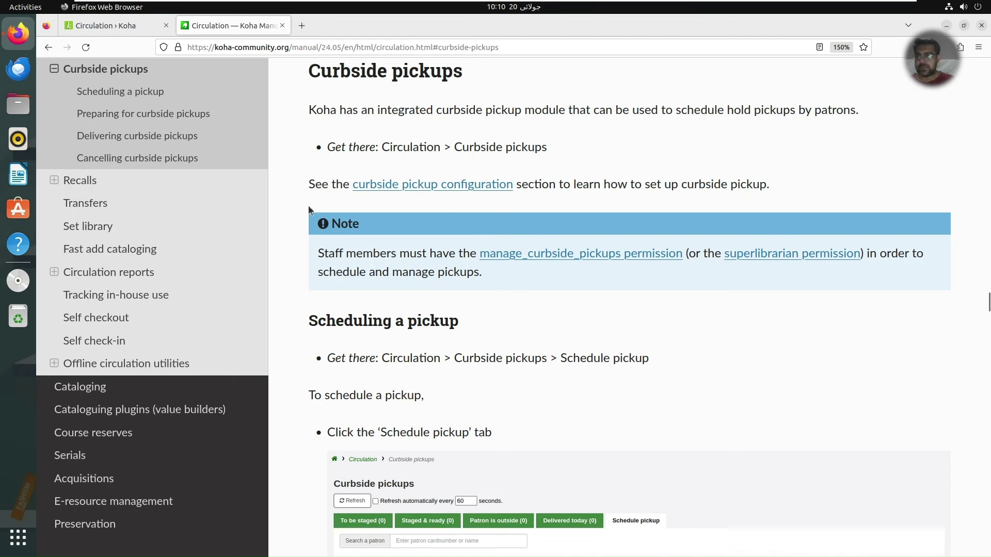
click(73, 72)
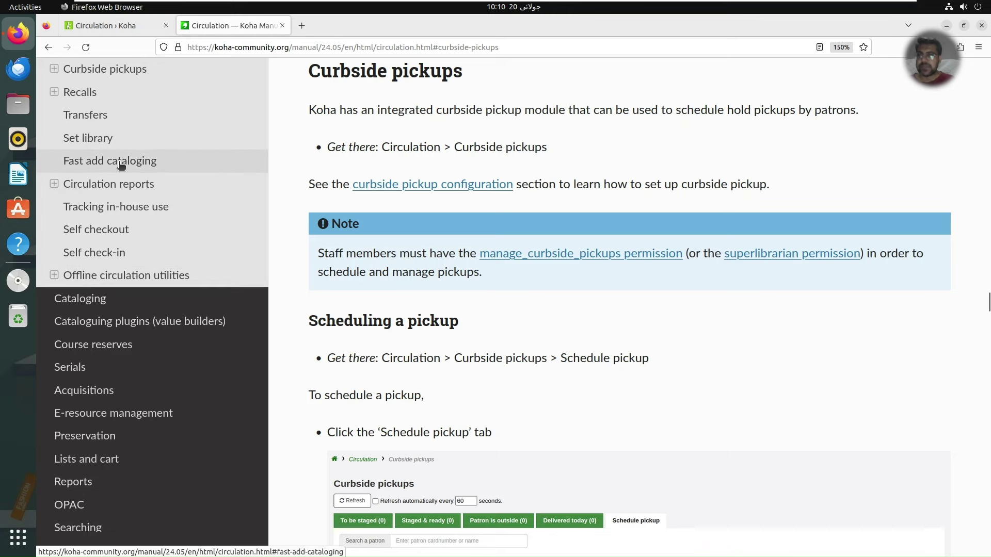
Switch back to the Koha staff interface and view the holds queue
click(107, 25)
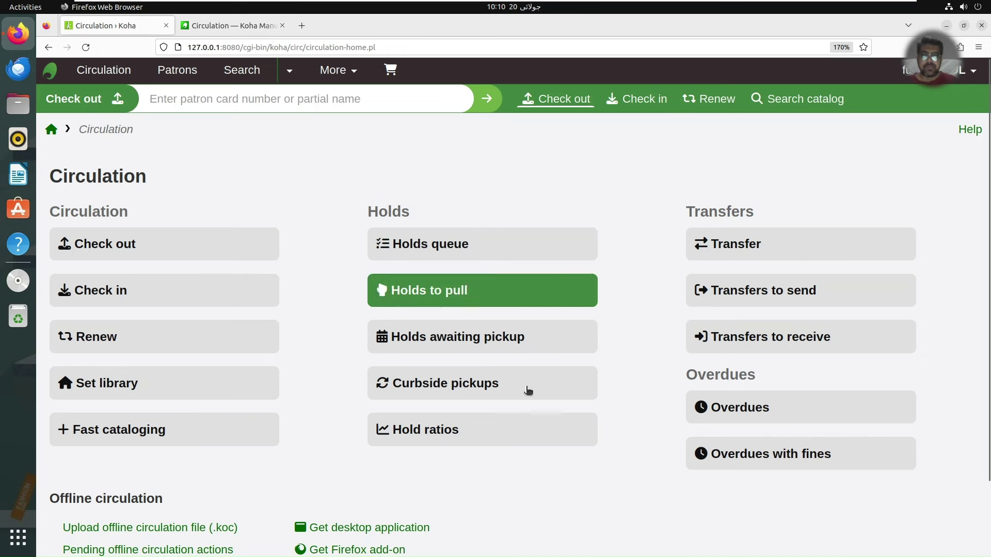
click(478, 246)
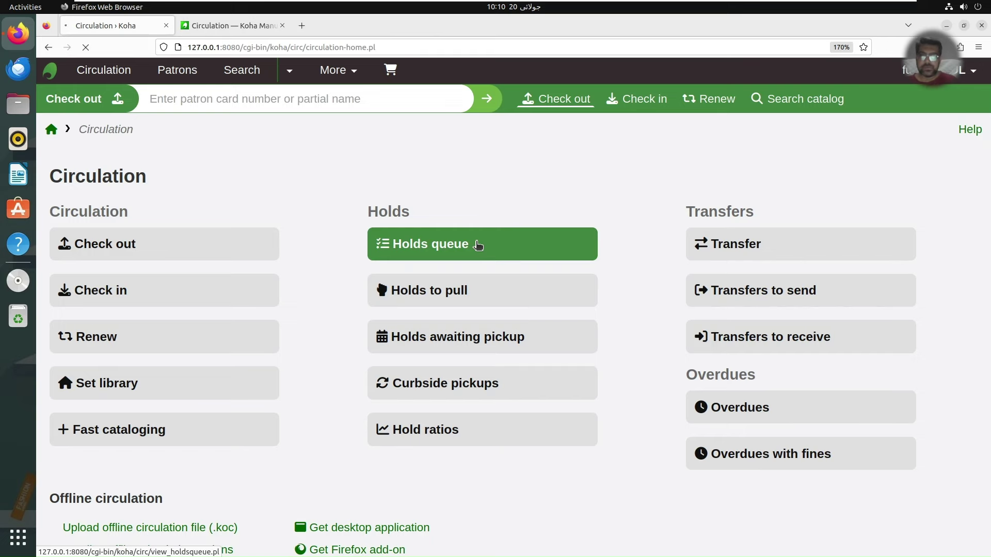
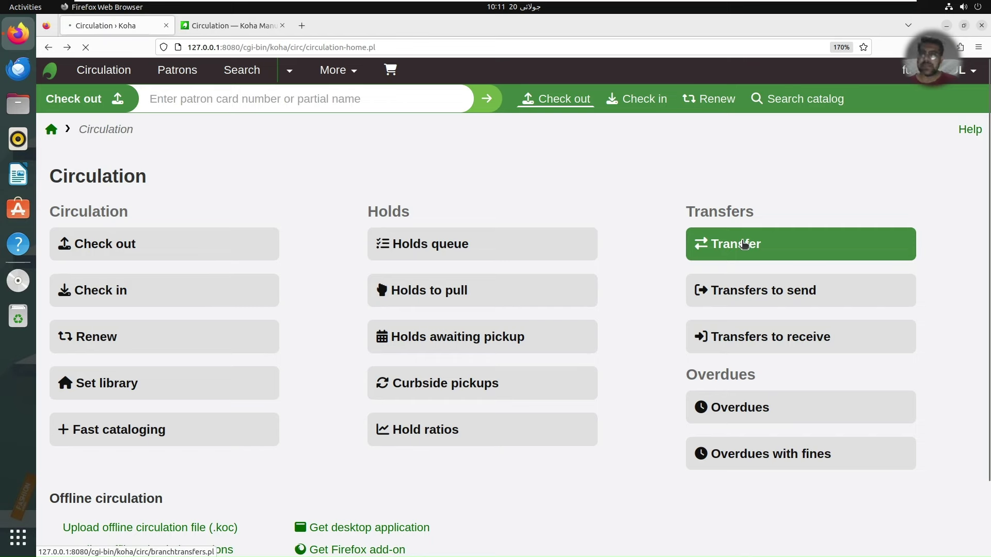
Transfer the item with barcode GUL800 to destination library JSL, and review its transferred items entry
click(743, 245)
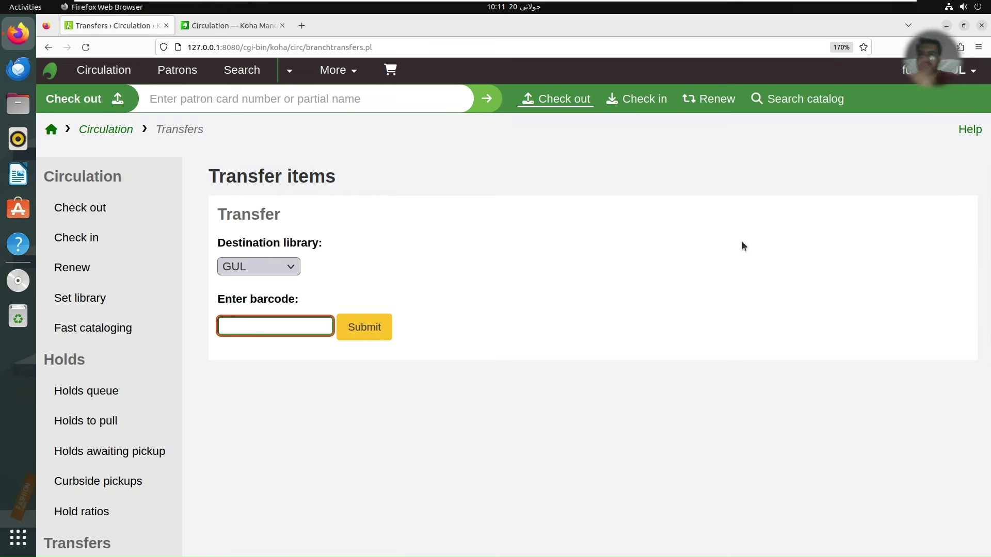
click(254, 275)
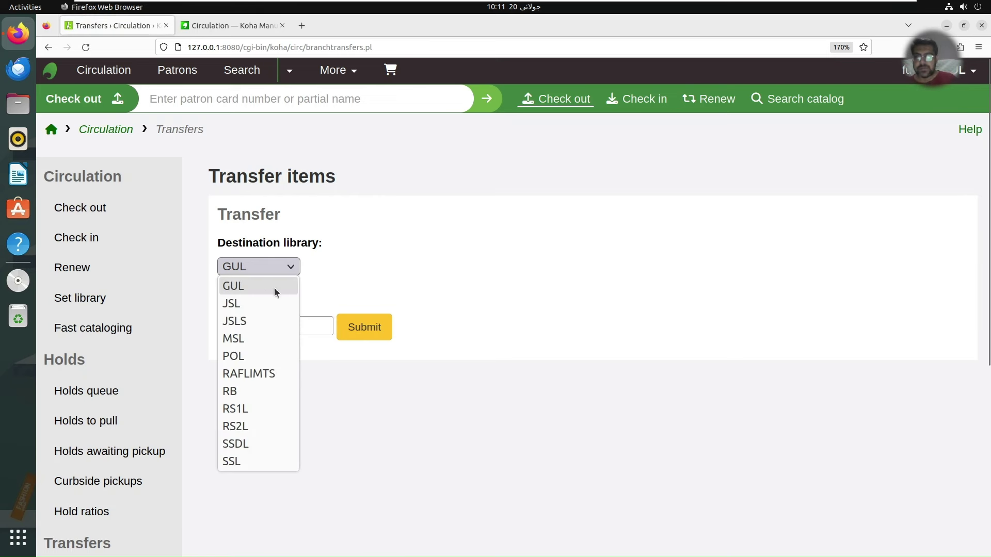
click(480, 249)
click(302, 324)
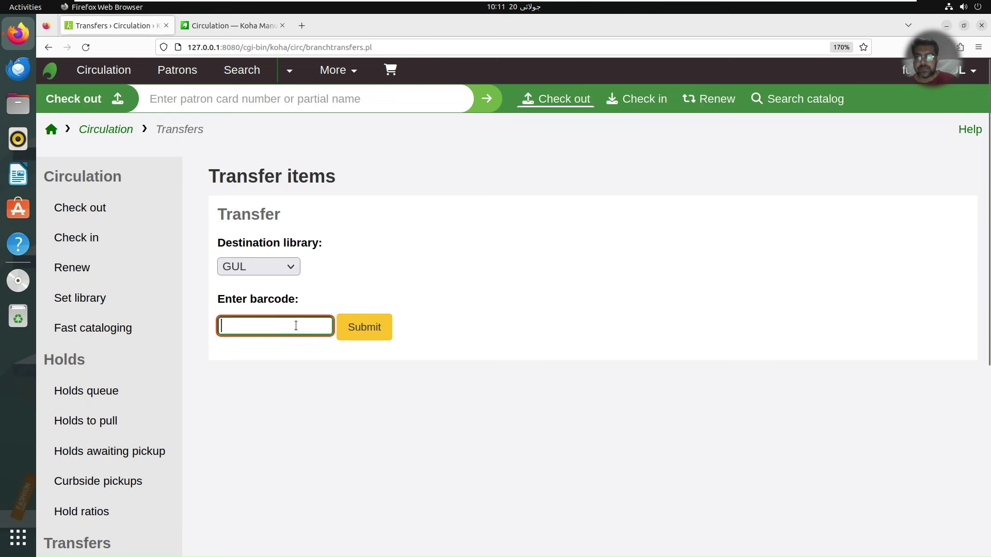
click(261, 272)
click(253, 304)
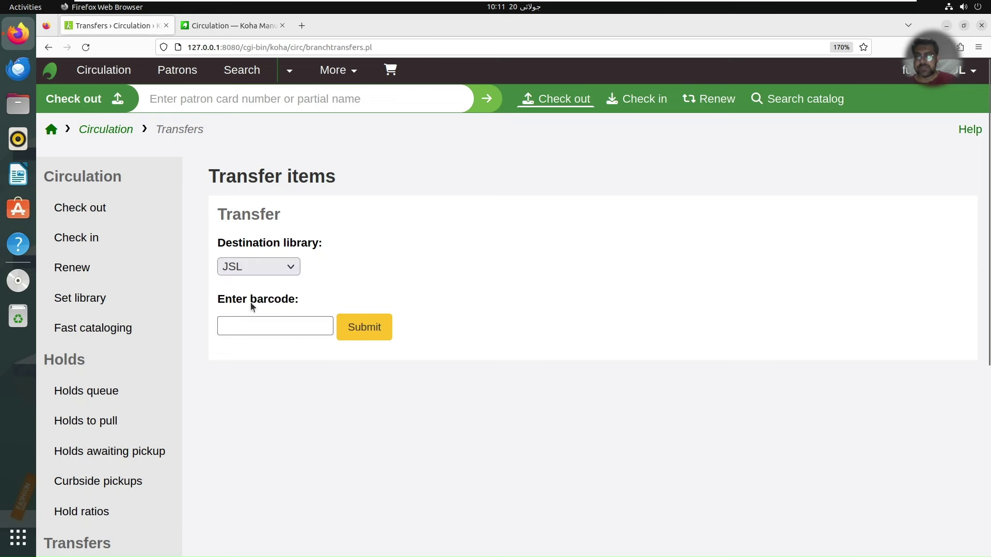
click(248, 319)
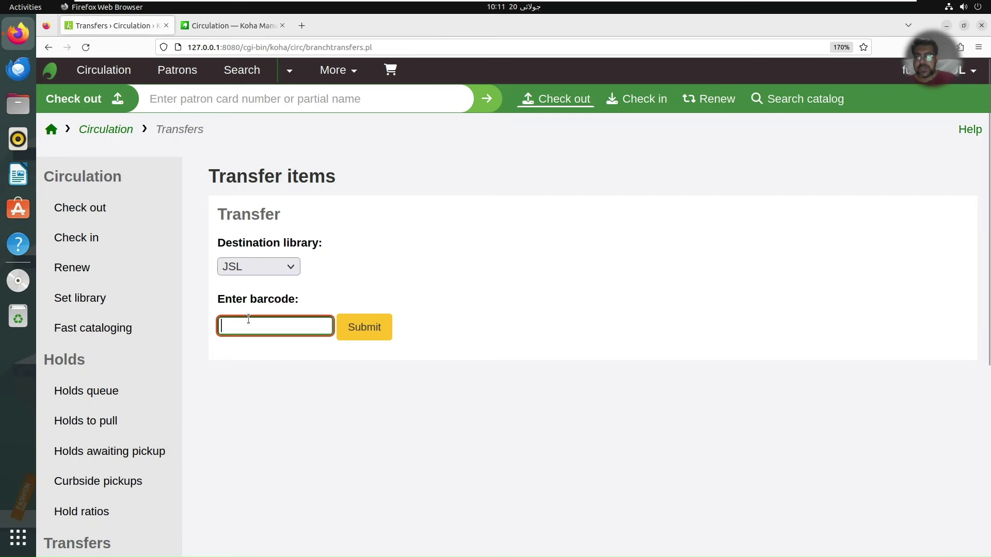
text(GUL)
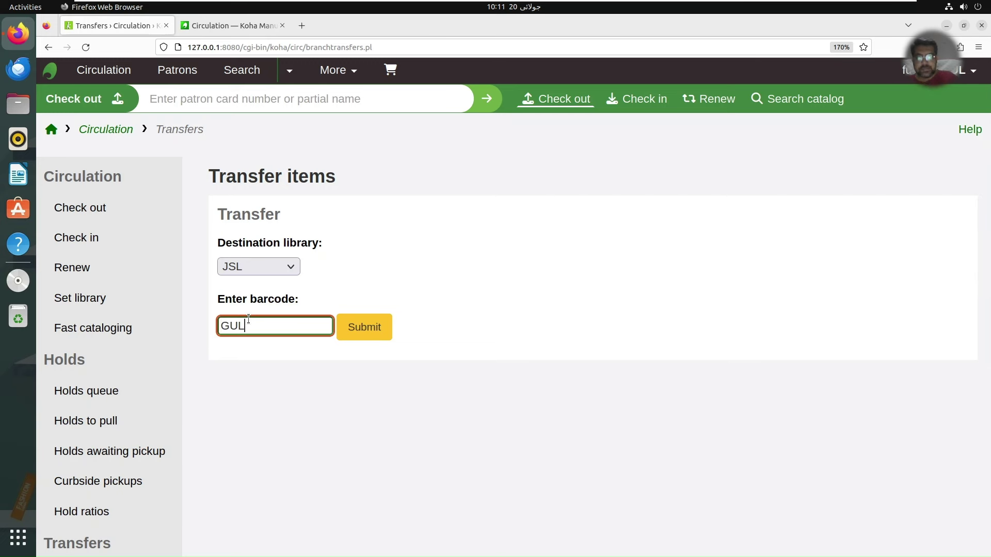
text(800)
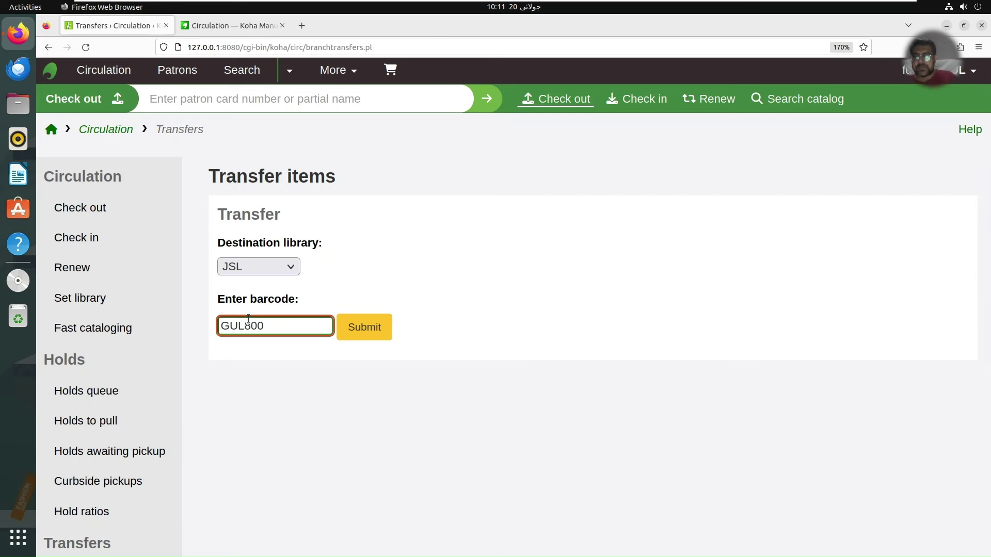
click(379, 329)
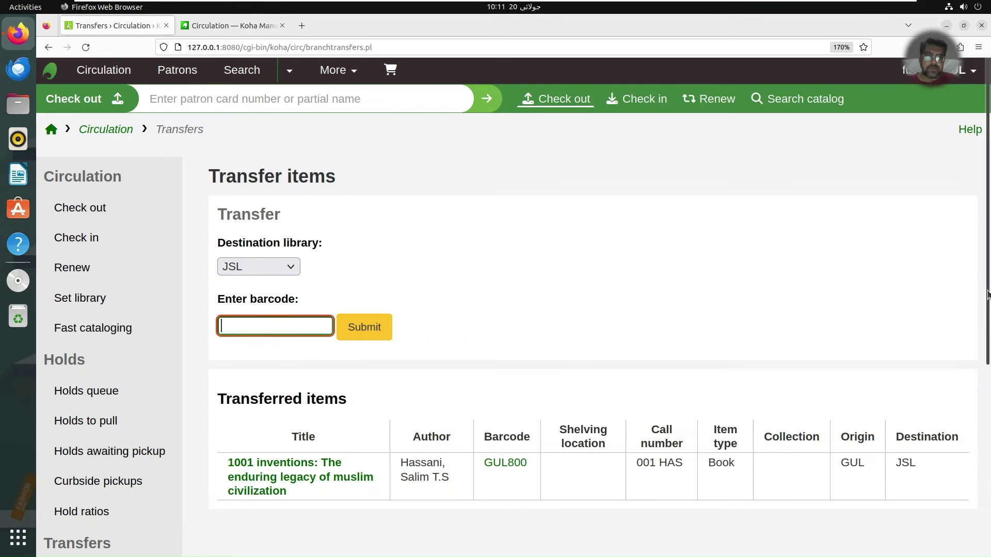
scroll(311, 487, down, 1)
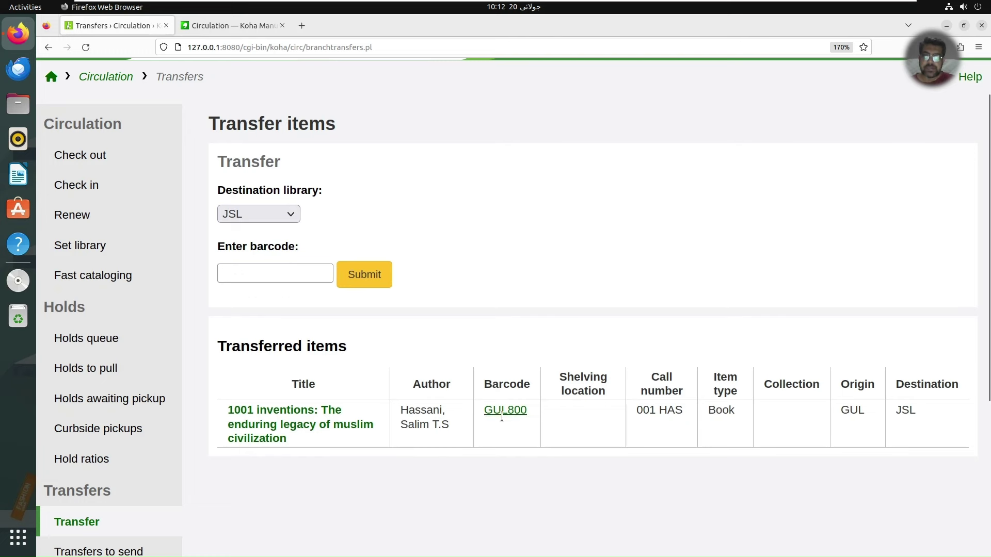
drag(529, 413, 483, 413)
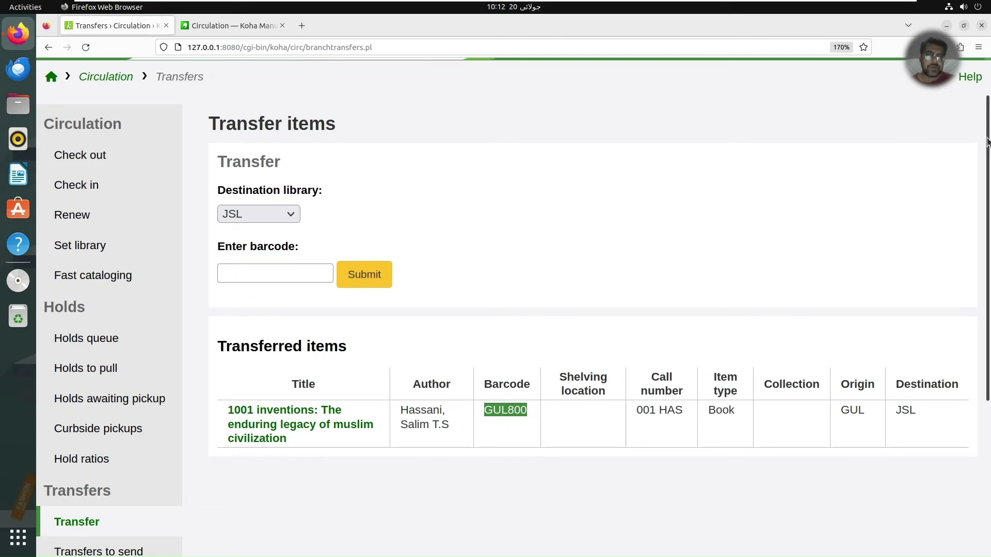
scroll(975, 160, up, 1)
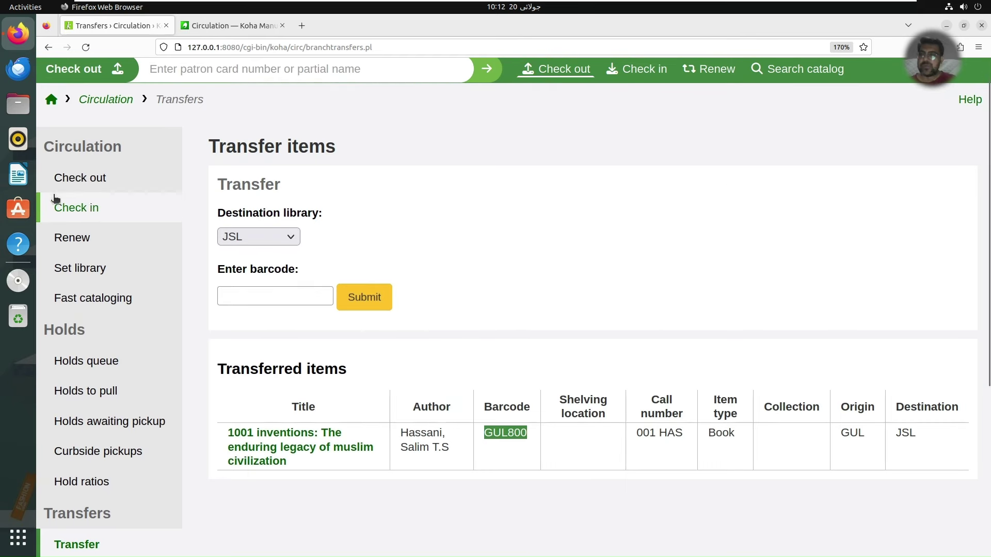
Set the current working library to JSL
click(118, 209)
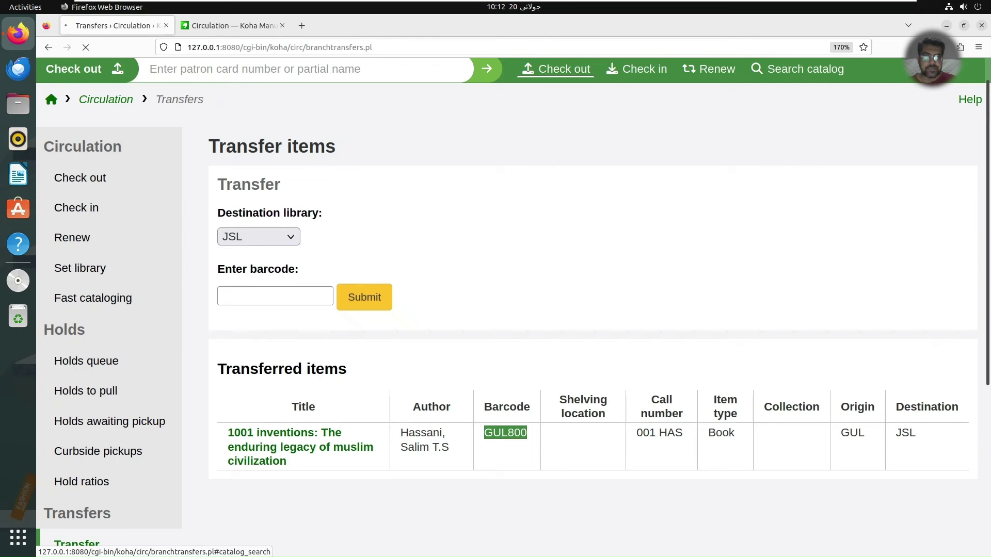
scroll(979, 76, up, 1)
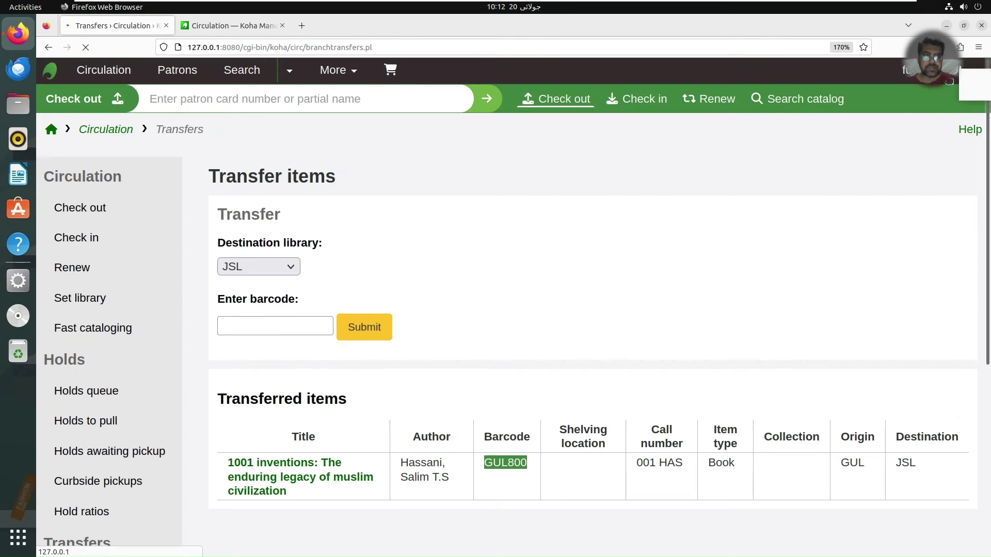
click(962, 70)
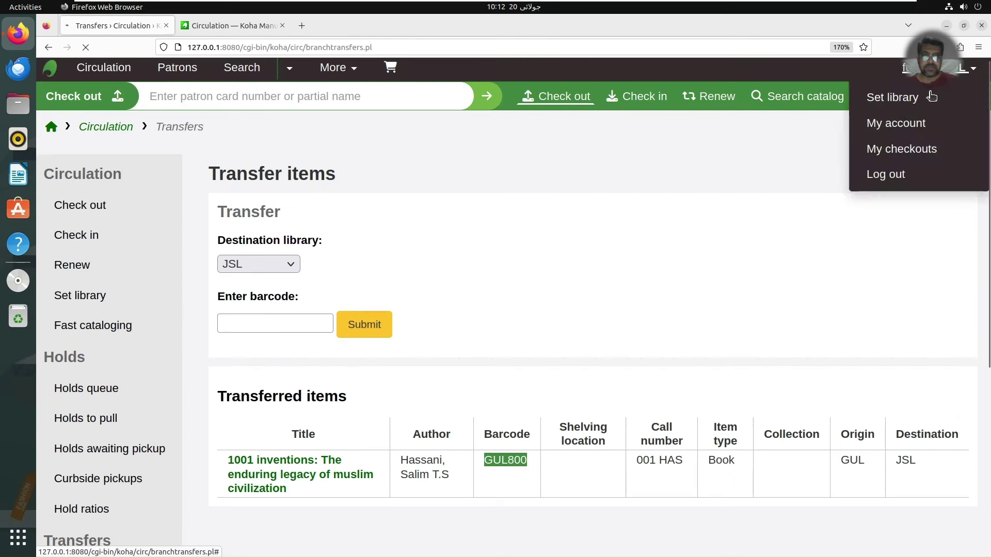
click(903, 107)
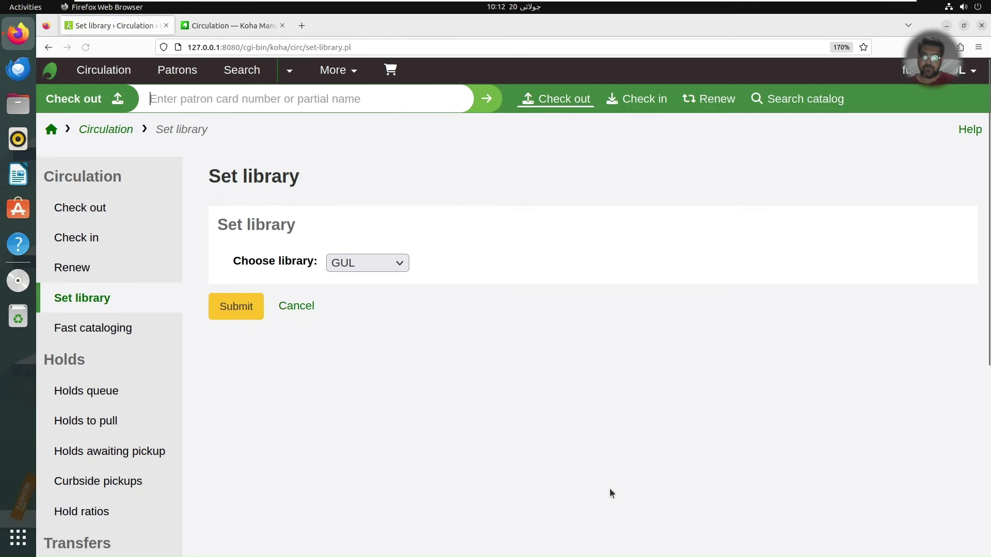
click(362, 264)
click(362, 300)
click(244, 307)
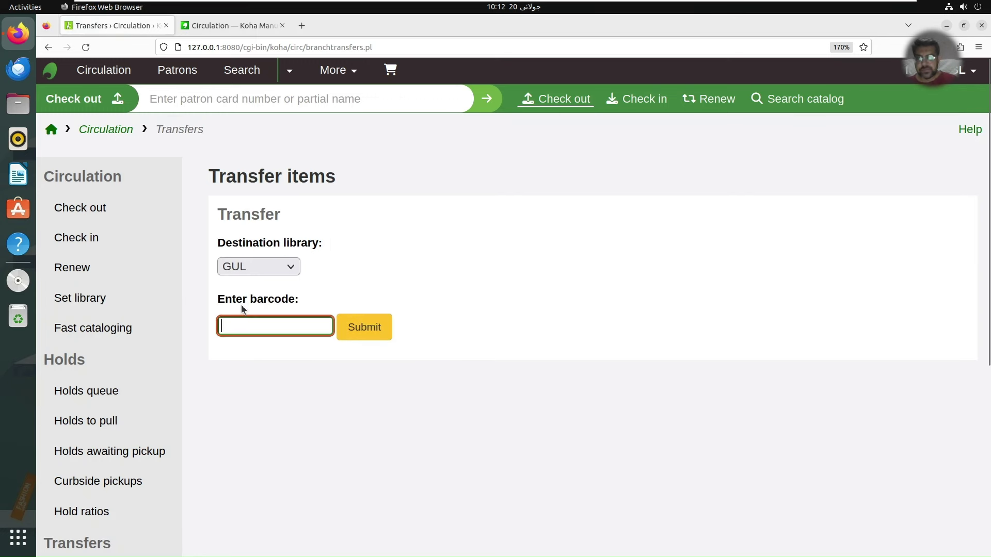
Submit a transfer of item GUL800 to destination library GUL
text(GUL)
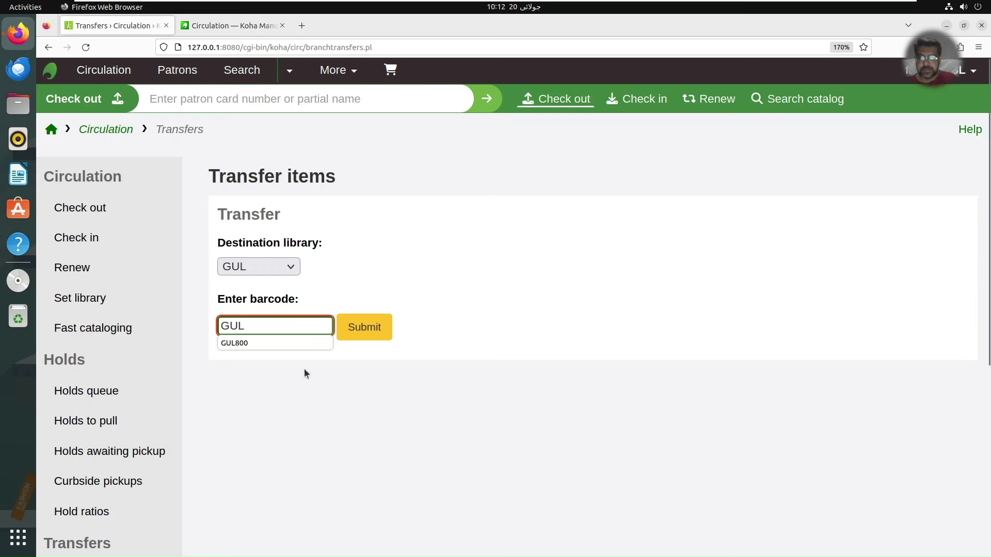
click(297, 347)
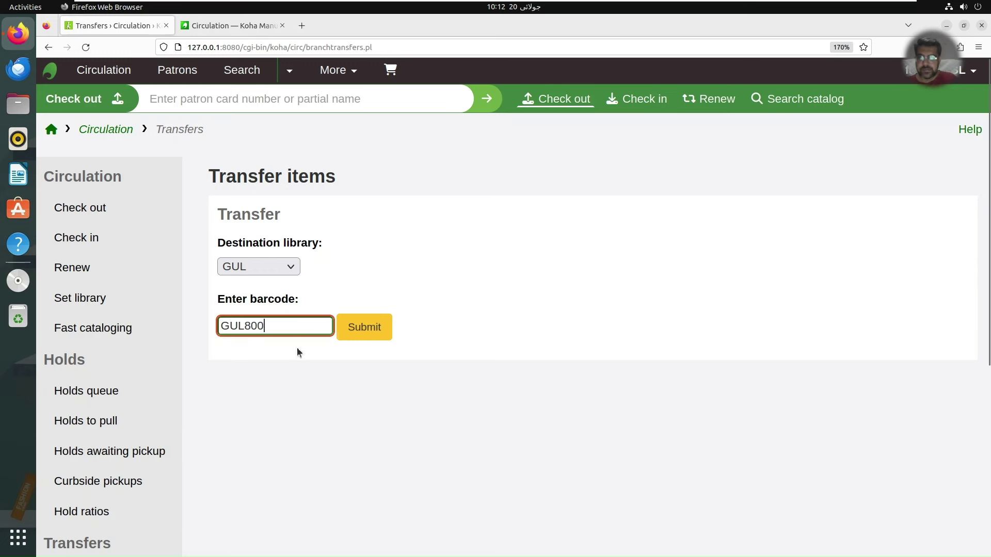
click(380, 330)
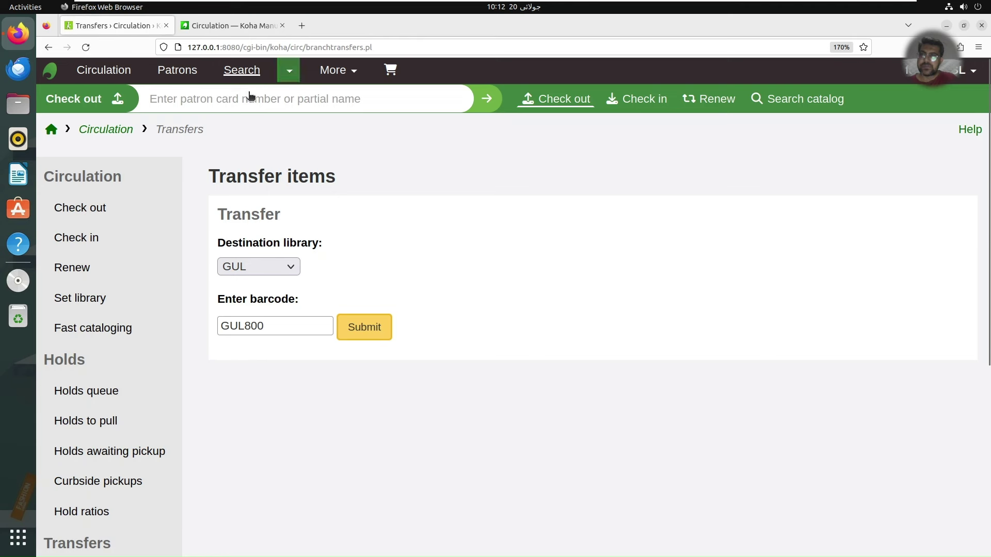
Check in the item with barcode GUL800 and acknowledge the wrong-transfer notice
click(98, 237)
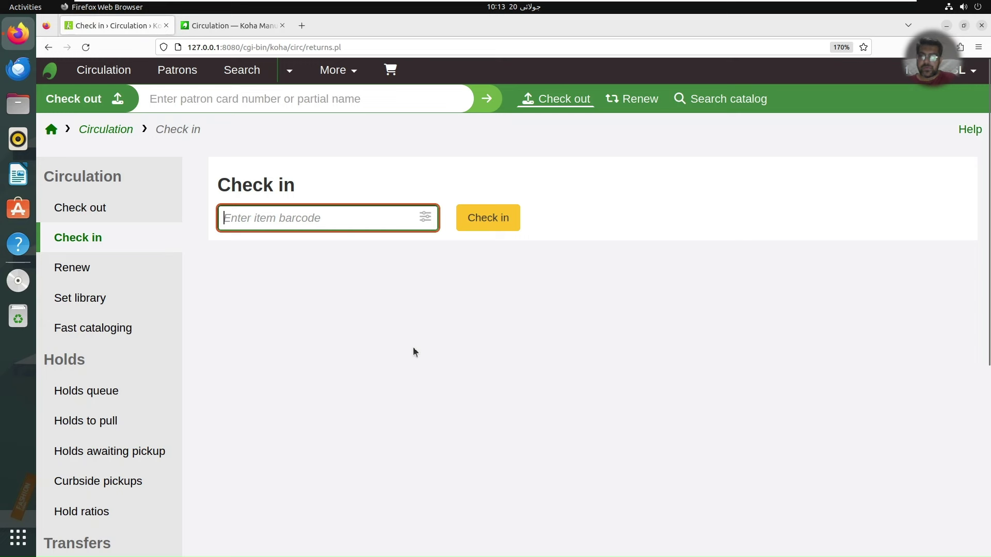
text(GUL)
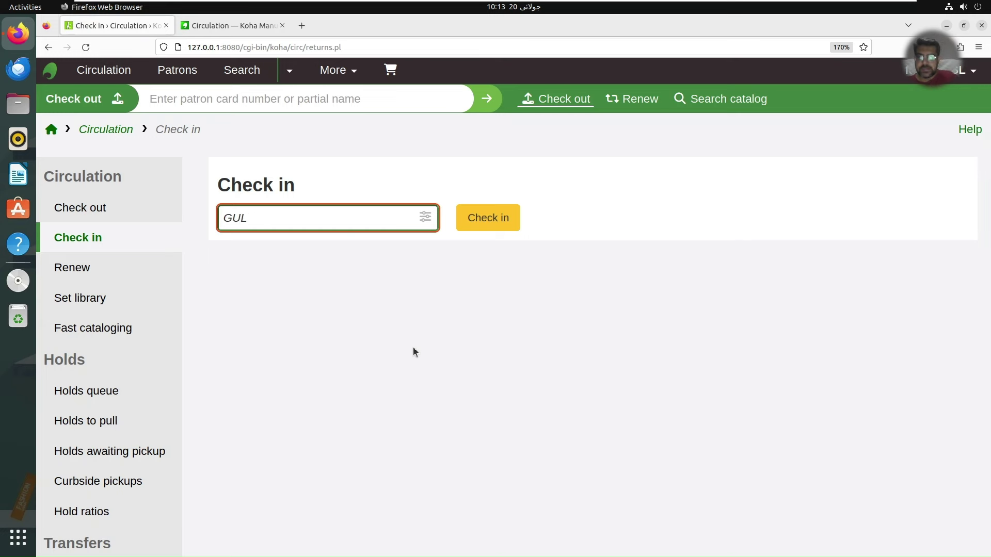
text(800)
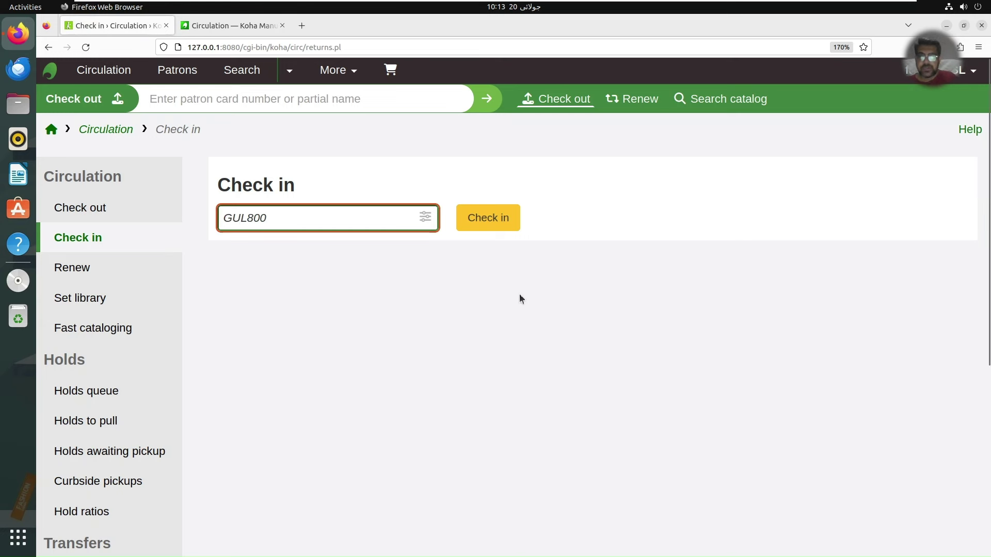
click(486, 214)
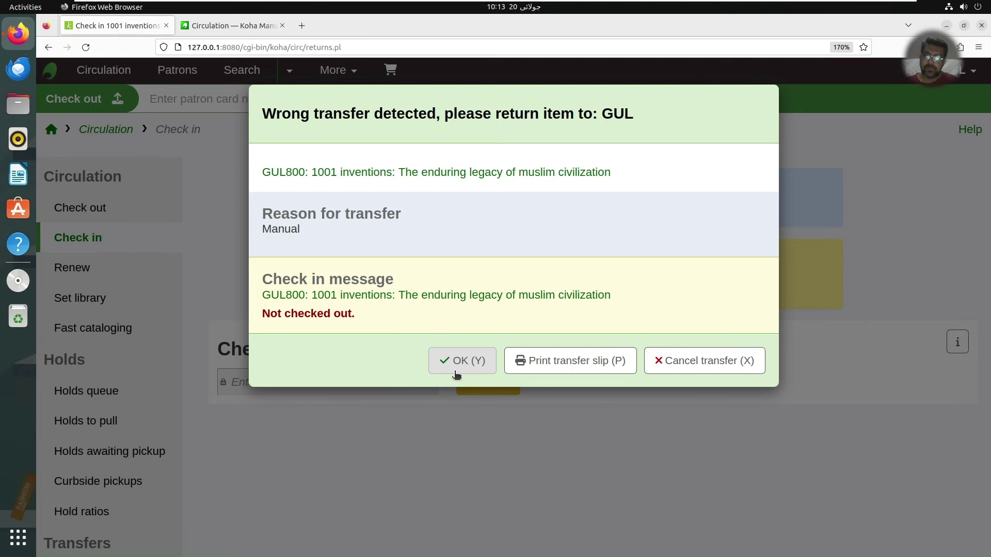
click(456, 372)
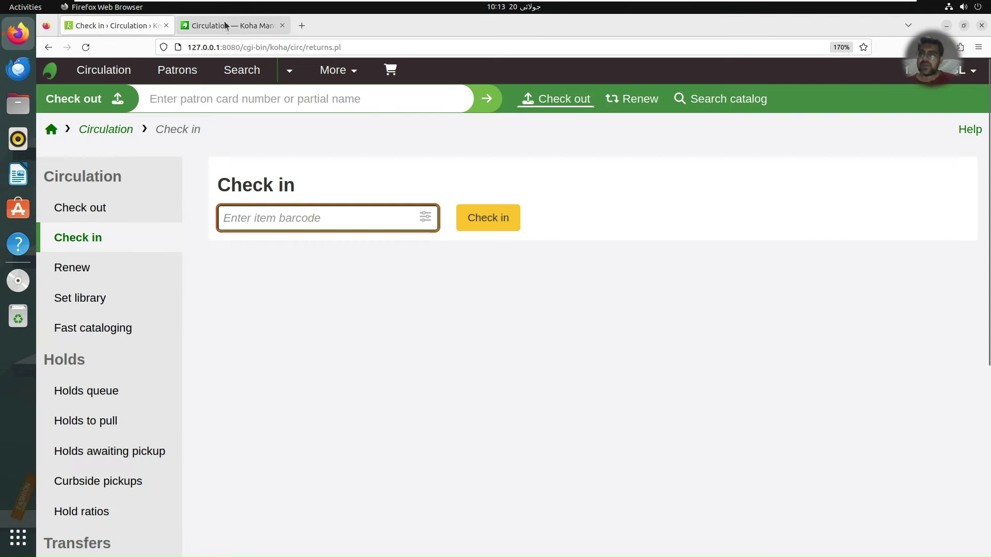
click(51, 129)
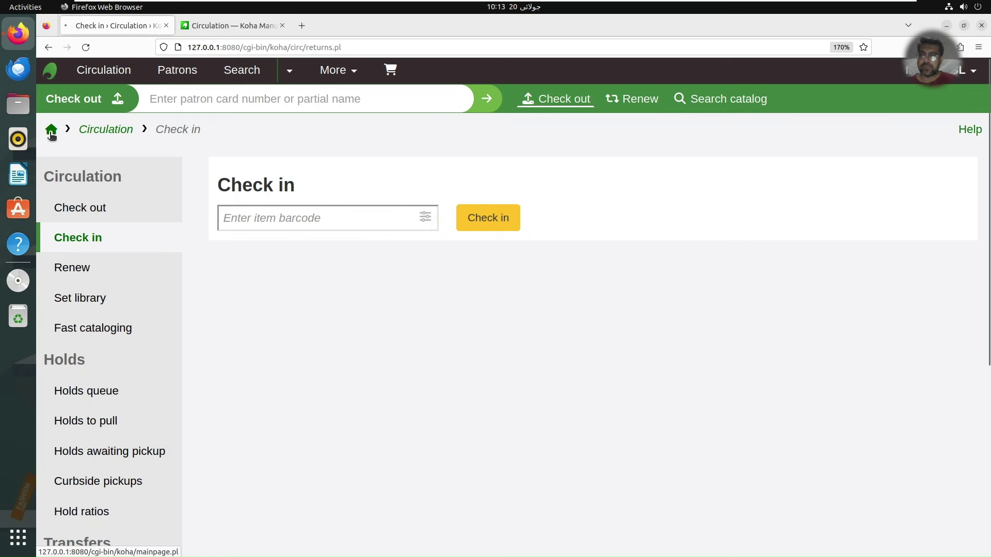
click(104, 132)
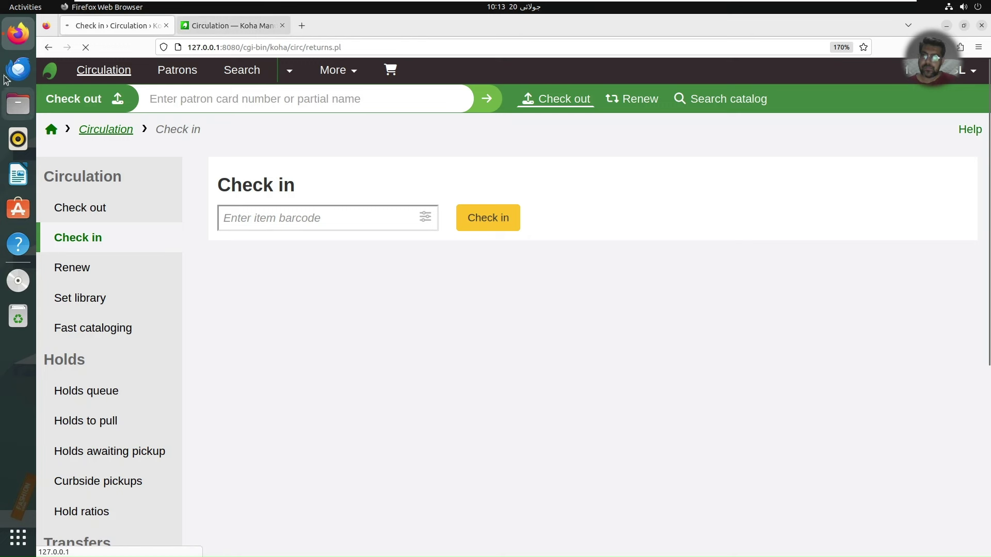
click(48, 48)
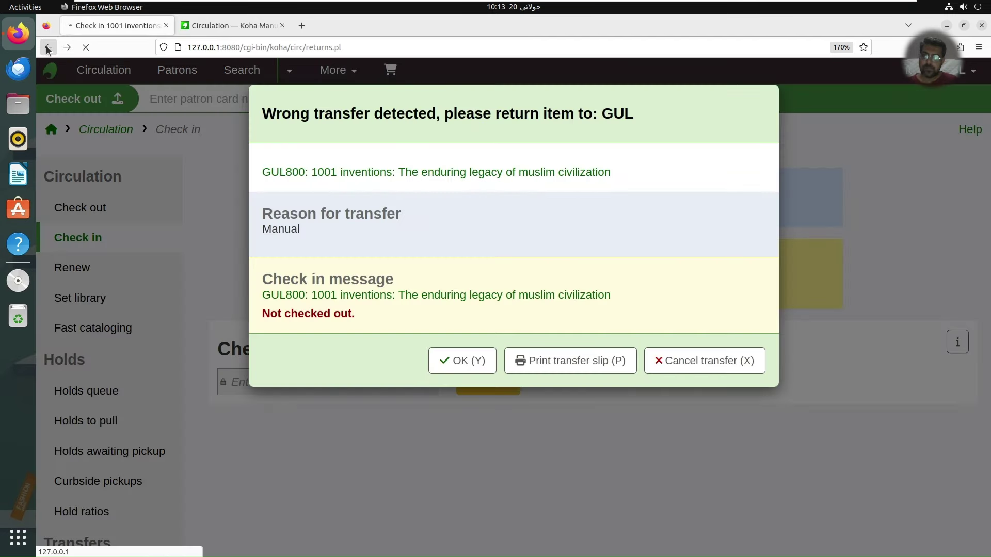
click(48, 48)
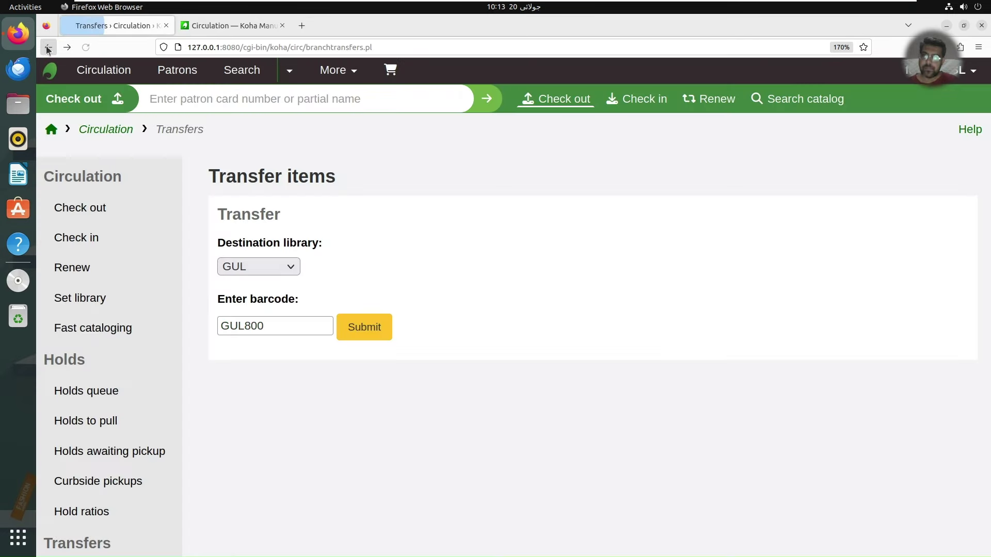
click(48, 48)
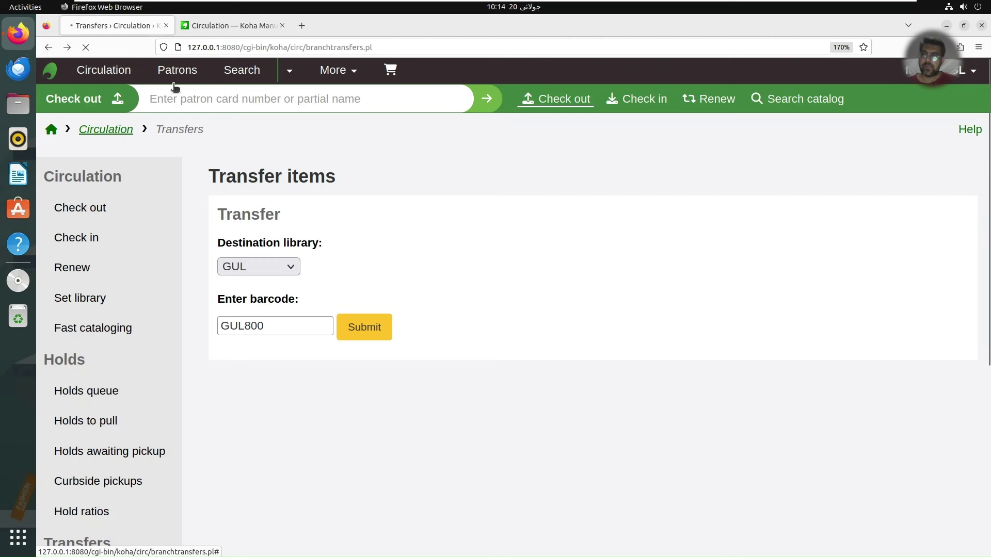
Reopen the Koha staff interface at 127.0.0.1 in a new browser tab and close the old Transfers tab
click(302, 25)
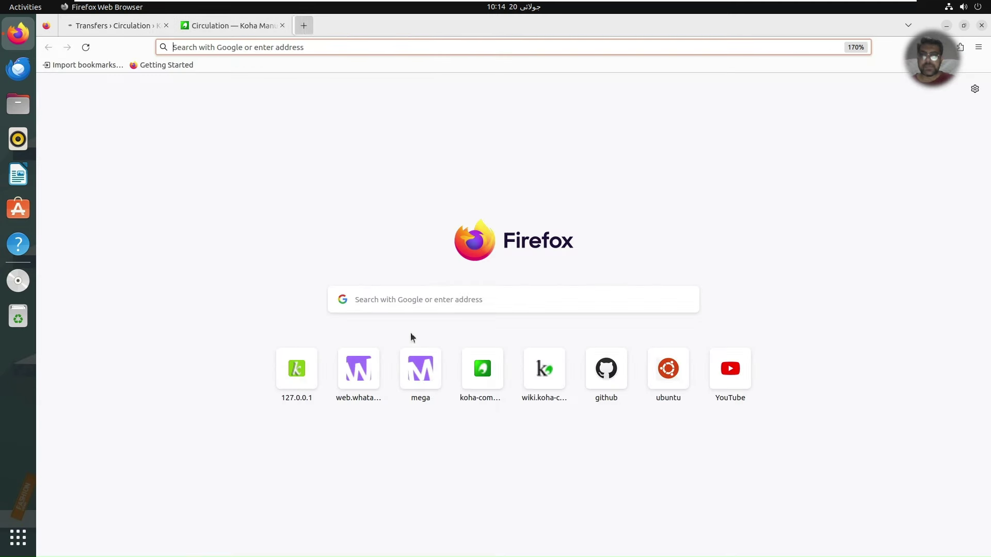
click(299, 381)
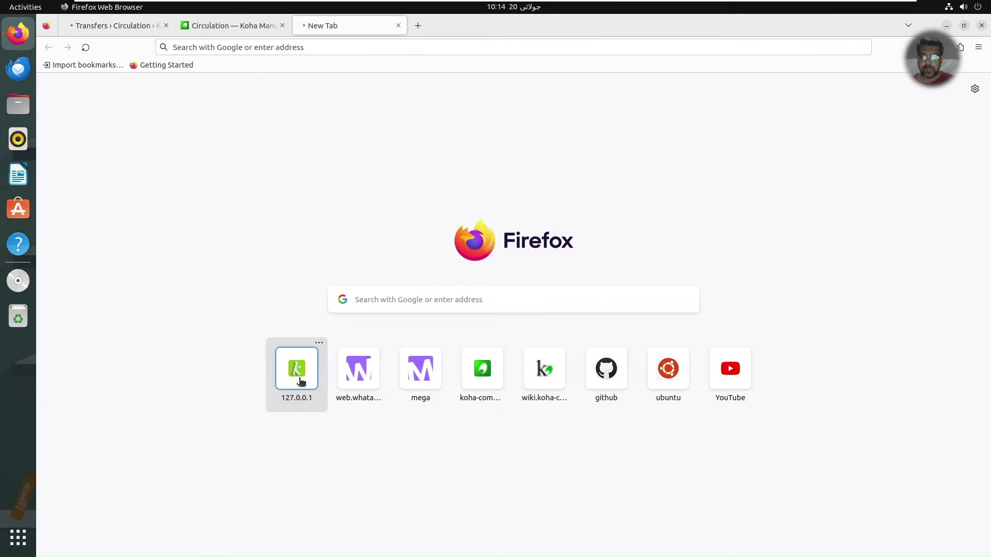
click(166, 25)
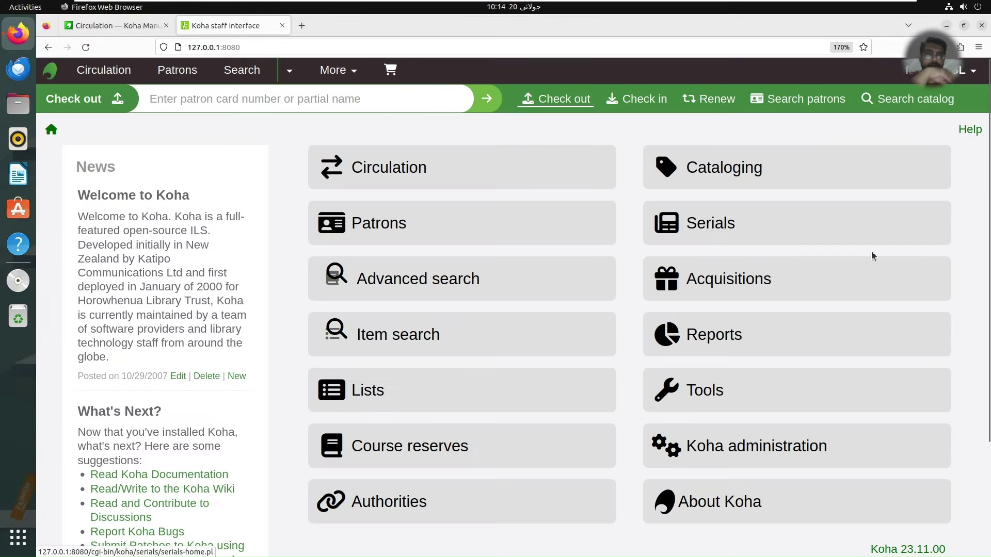
View the Overdues report and the Overdues with fines report in Circulation
click(485, 168)
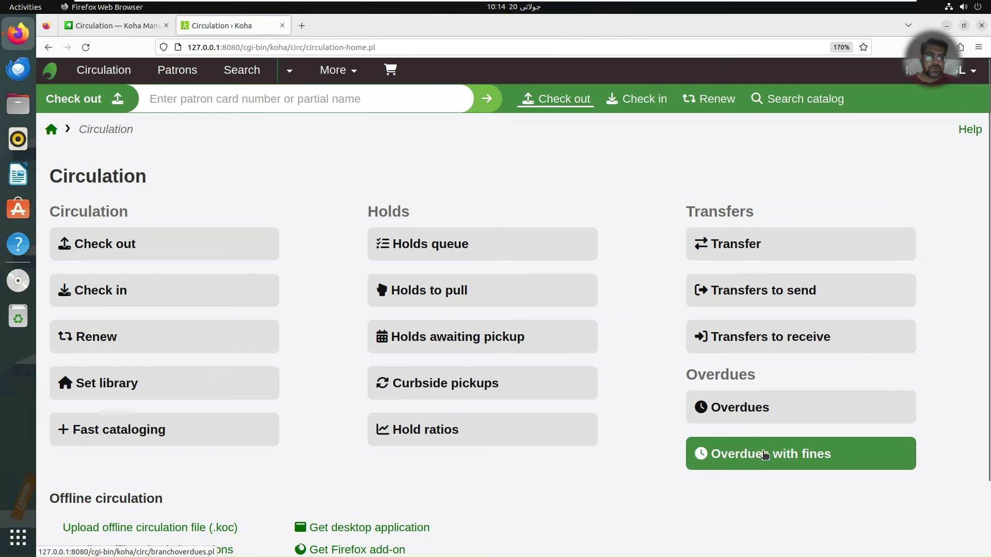
click(794, 417)
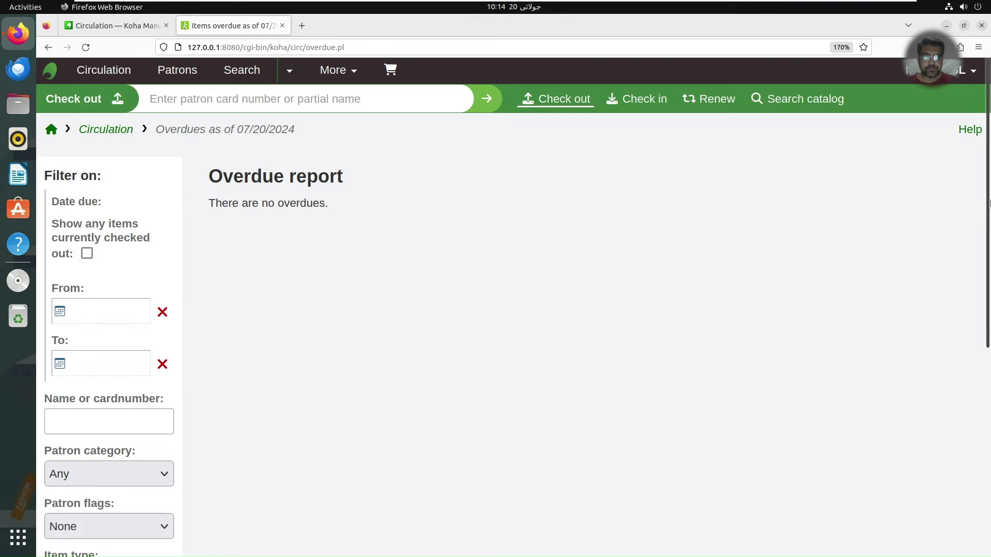
scroll(989, 258, down, 4)
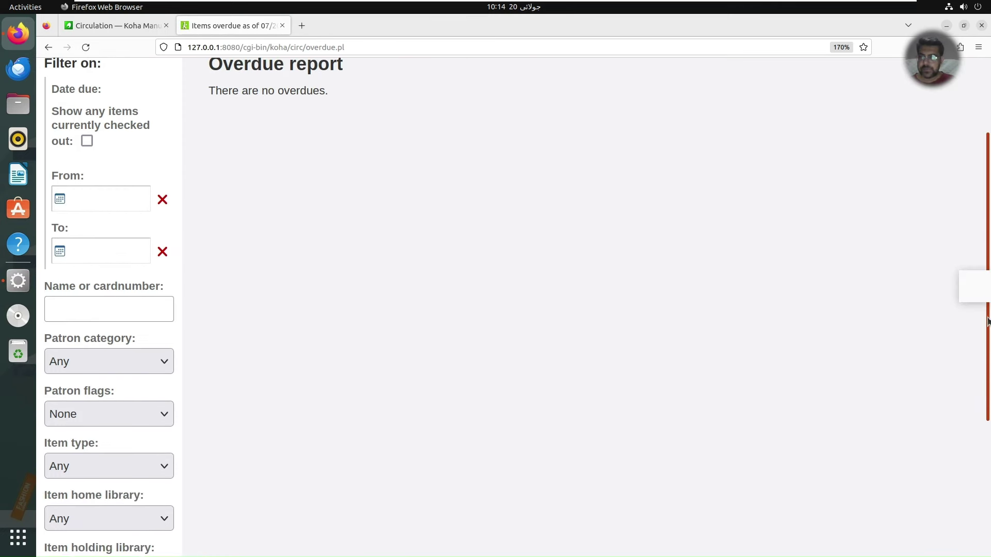
scroll(373, 124, up, 4)
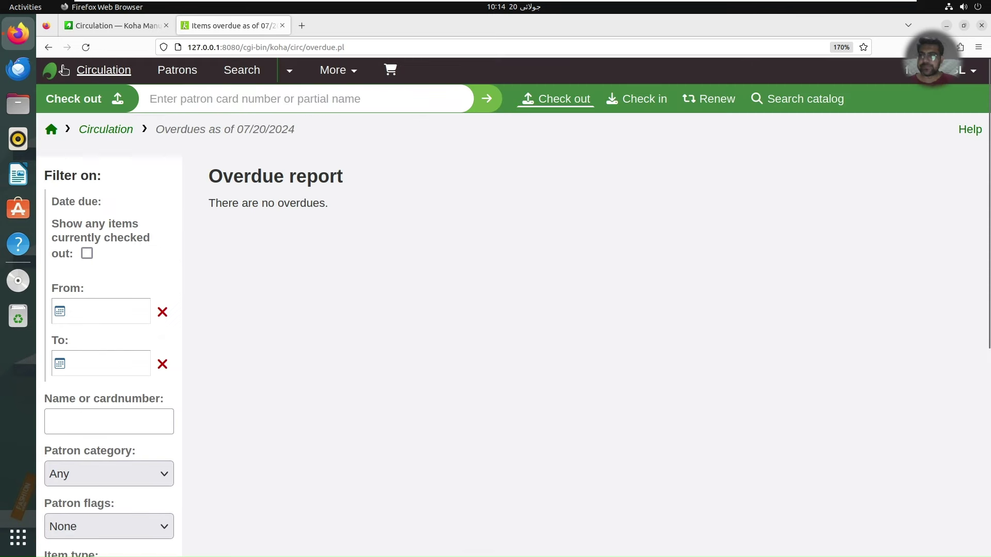
click(62, 70)
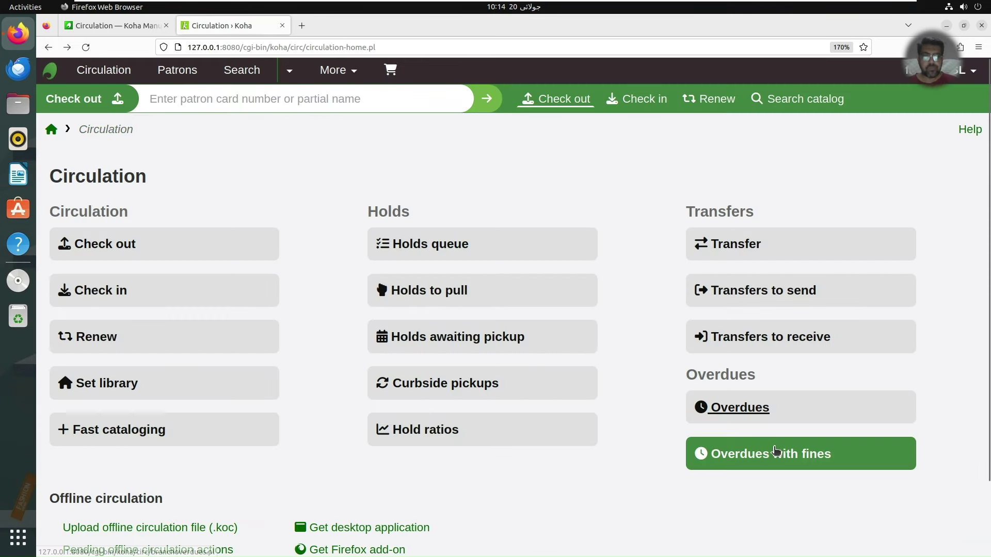
click(775, 453)
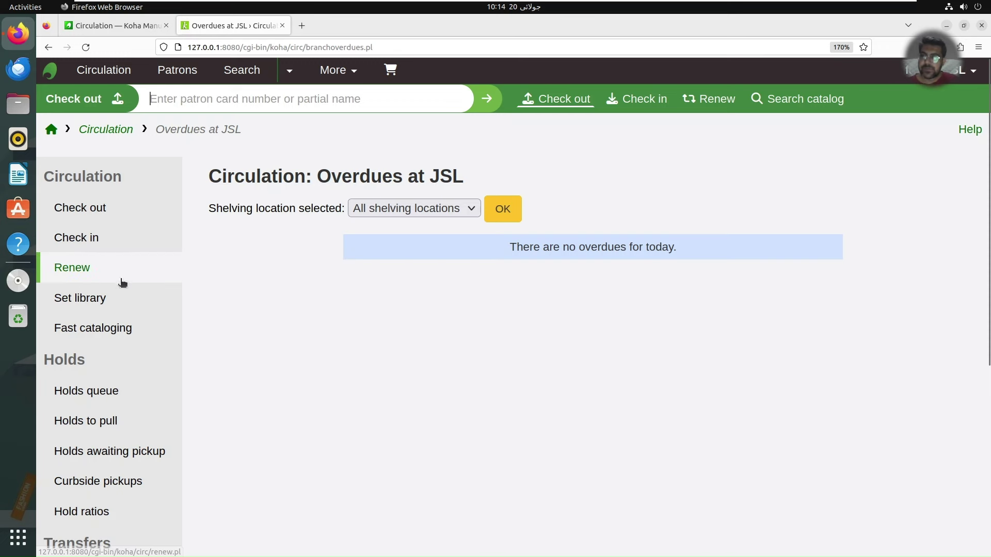
View the check-in page, and return to the Circulation page to review the offline circulation options
click(99, 243)
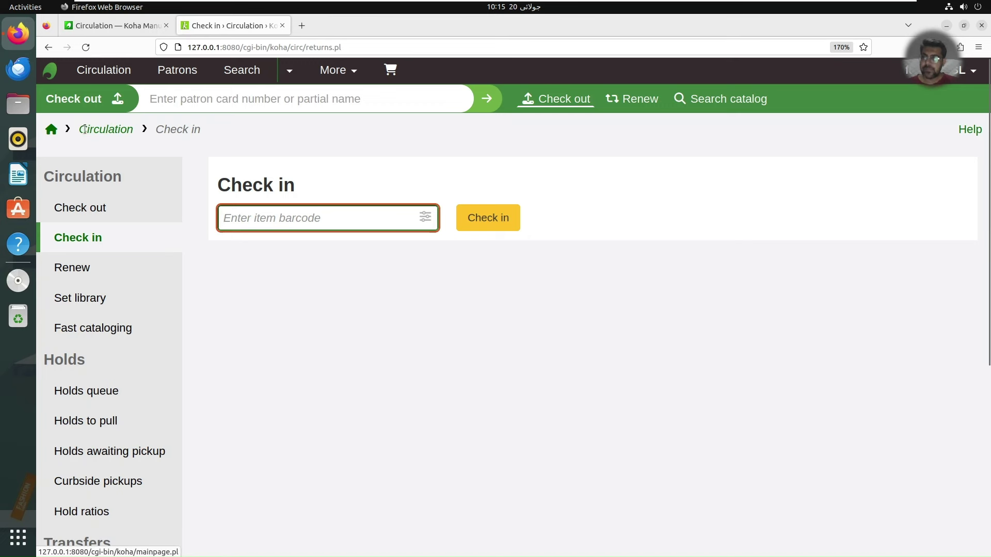
click(106, 131)
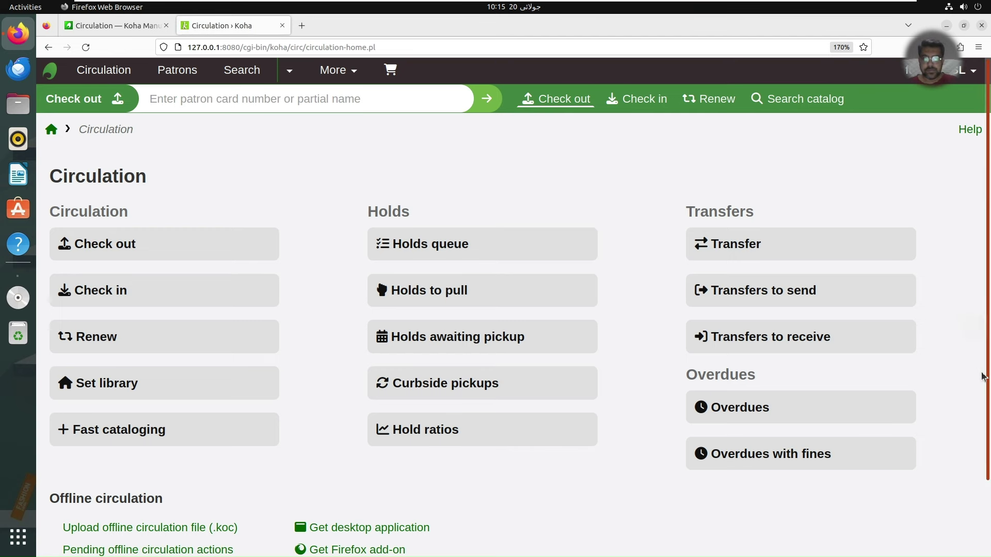
scroll(985, 393, down, 2)
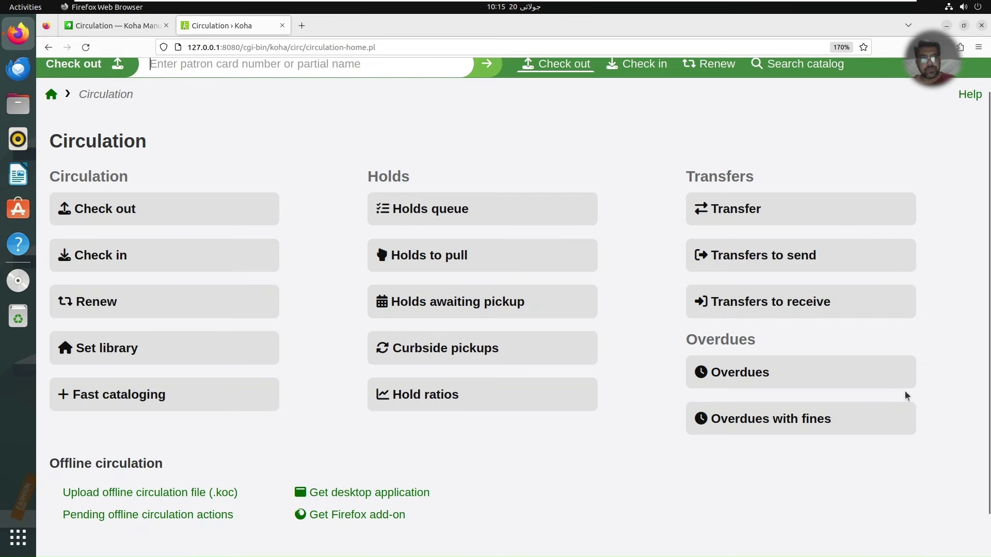
drag(987, 239, 981, 293)
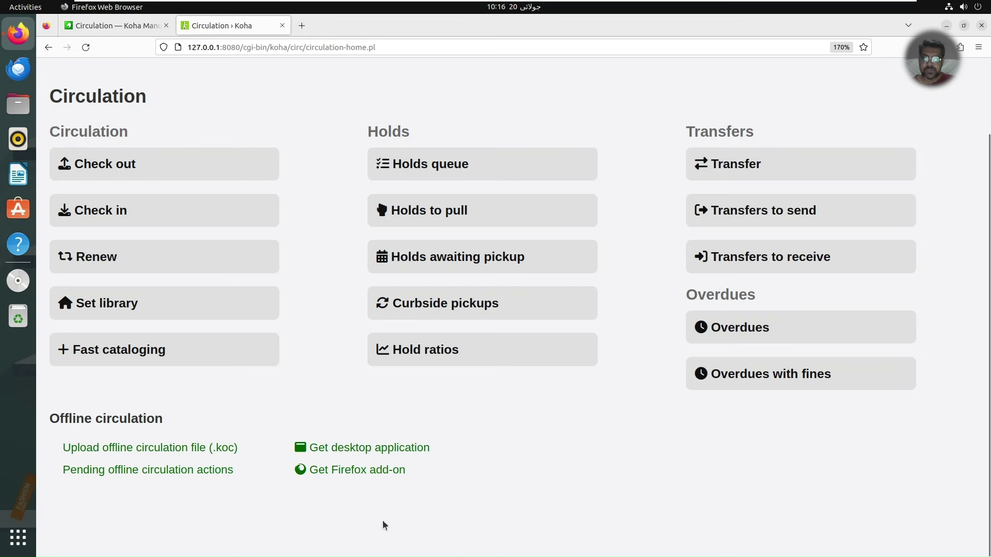
Open the KOCT Firefox add-on page from the offline circulation options and launch the Koha Offline Circulation Tool extension
click(343, 471)
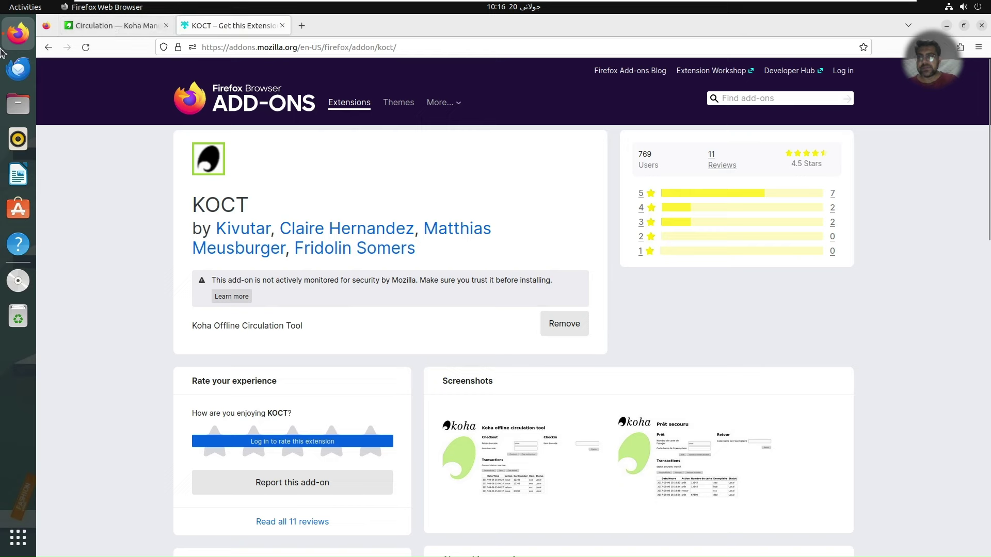
click(48, 47)
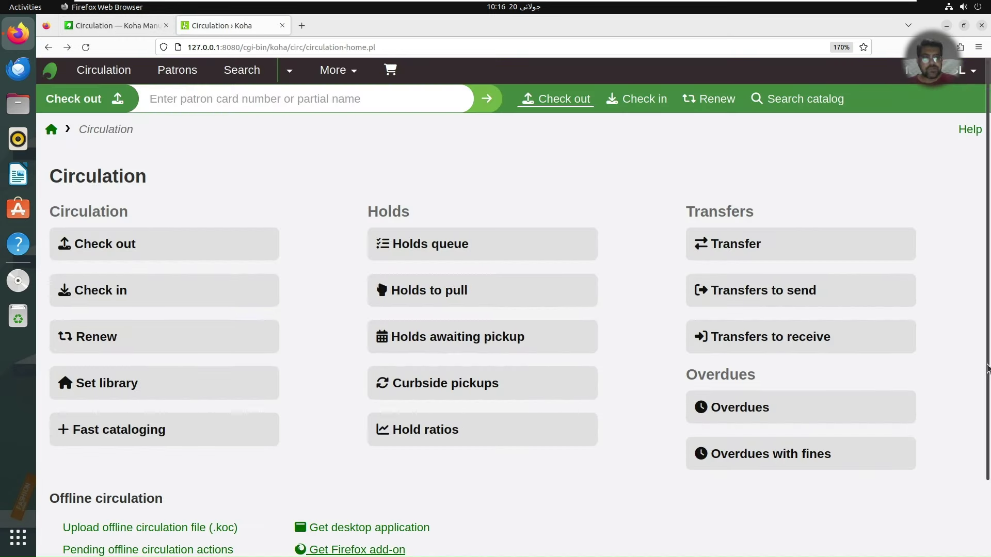
scroll(717, 499, down, 1)
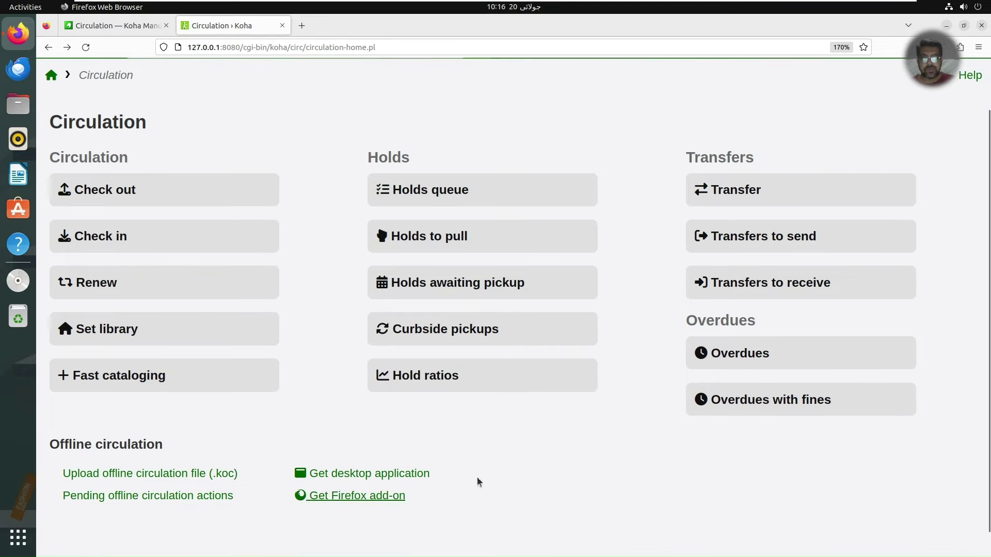
click(387, 495)
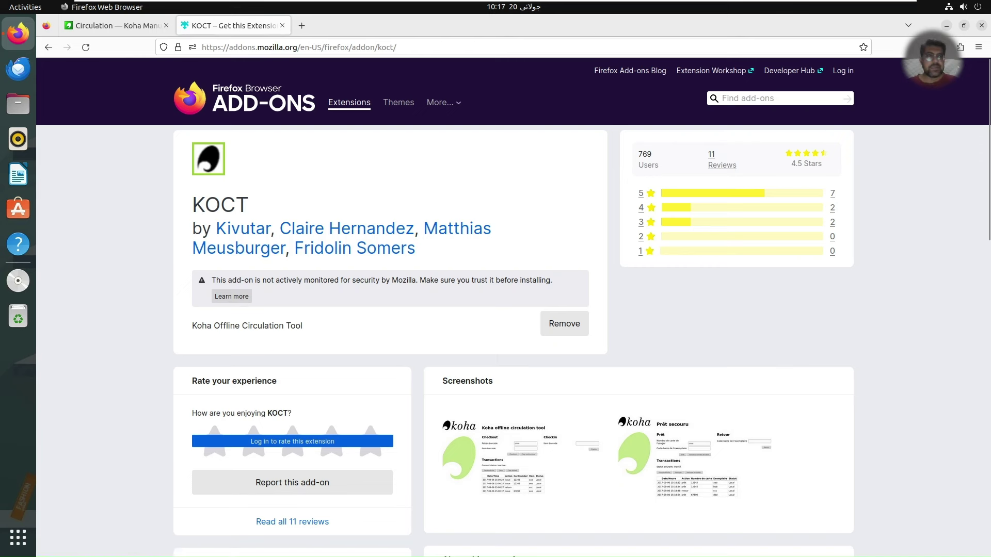
click(960, 46)
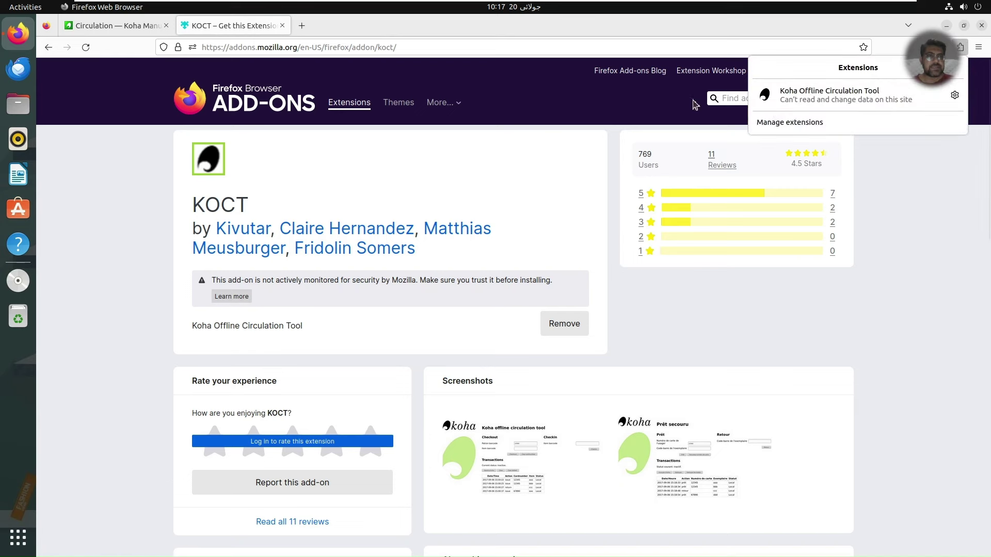
click(838, 95)
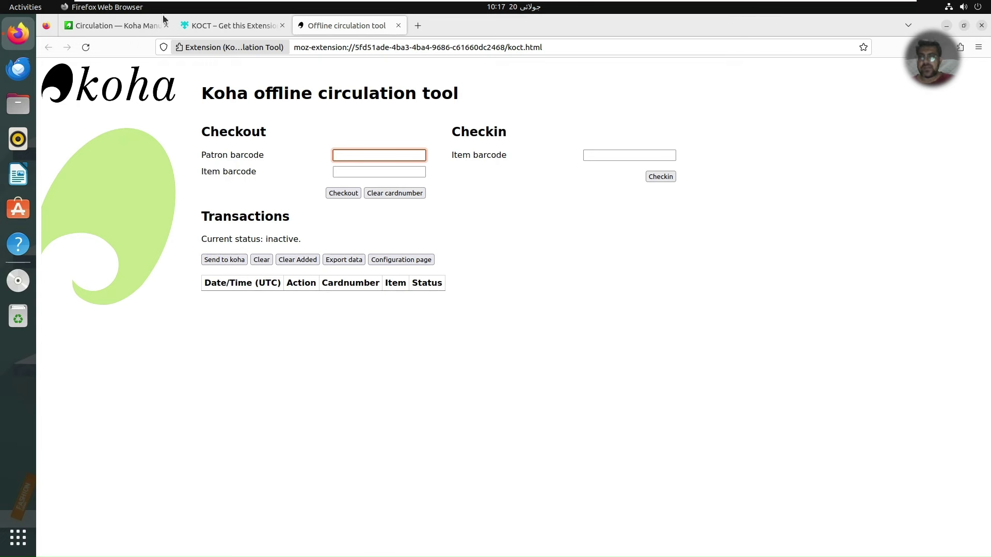
Return from the add-on page to the Circulation page and review its offline circulation section
click(196, 25)
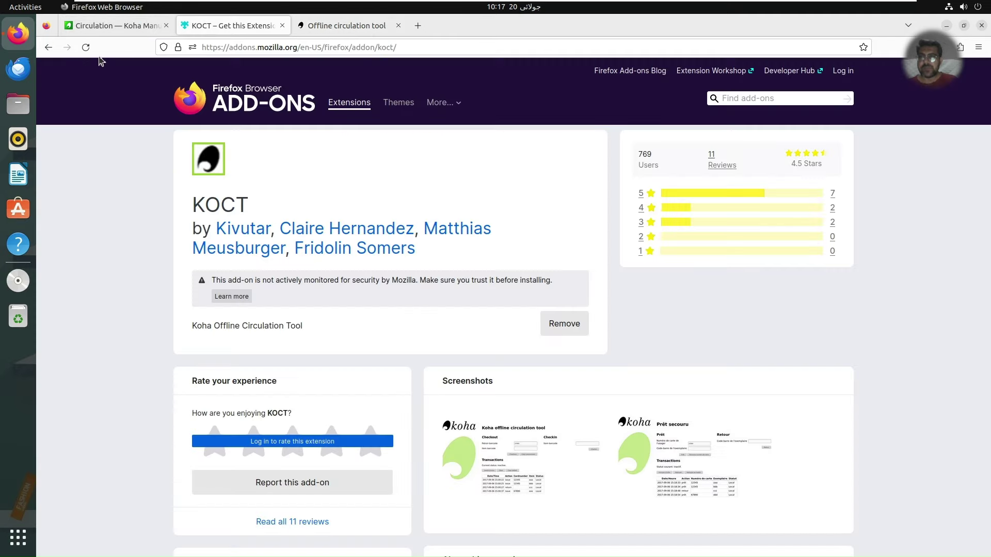
click(48, 47)
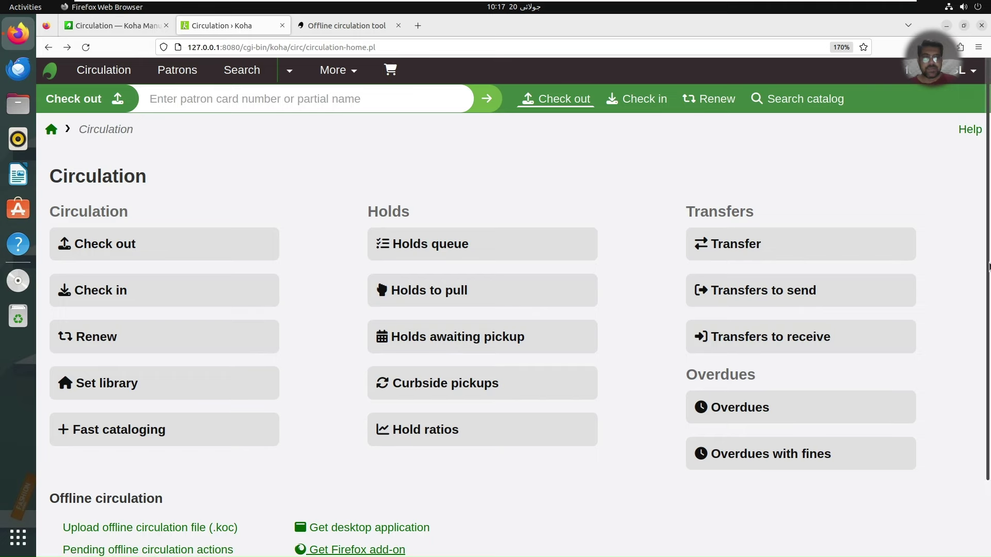
scroll(989, 266, down, 2)
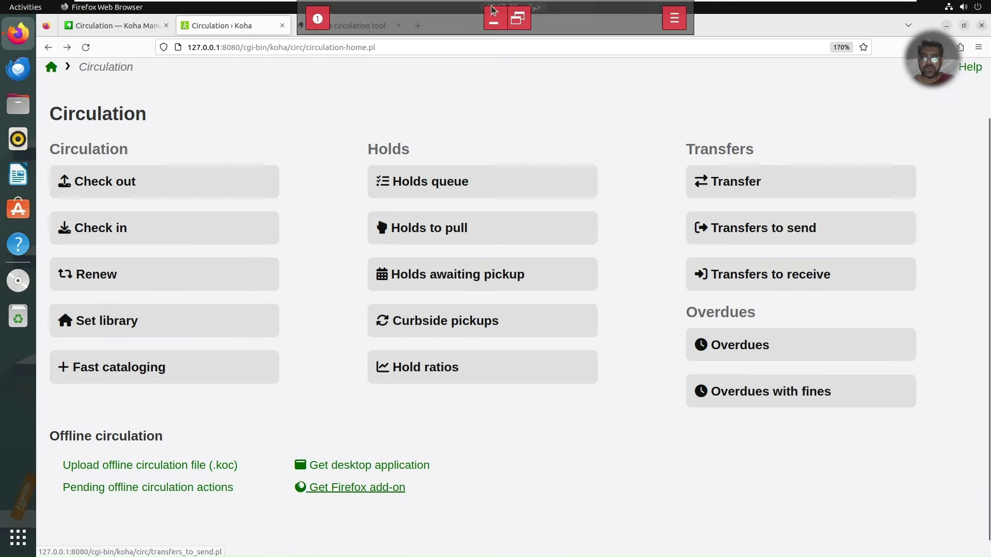
Record a checkout of item GUL806 for the patron's barcode in the Koha offline circulation tool
click(341, 24)
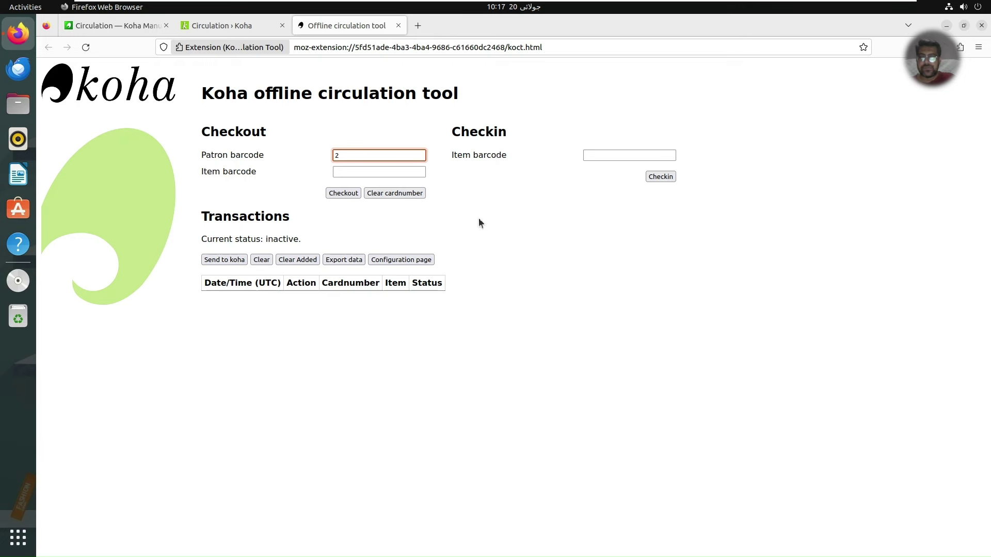
text(2074)
text(7)
text(80)
click(384, 172)
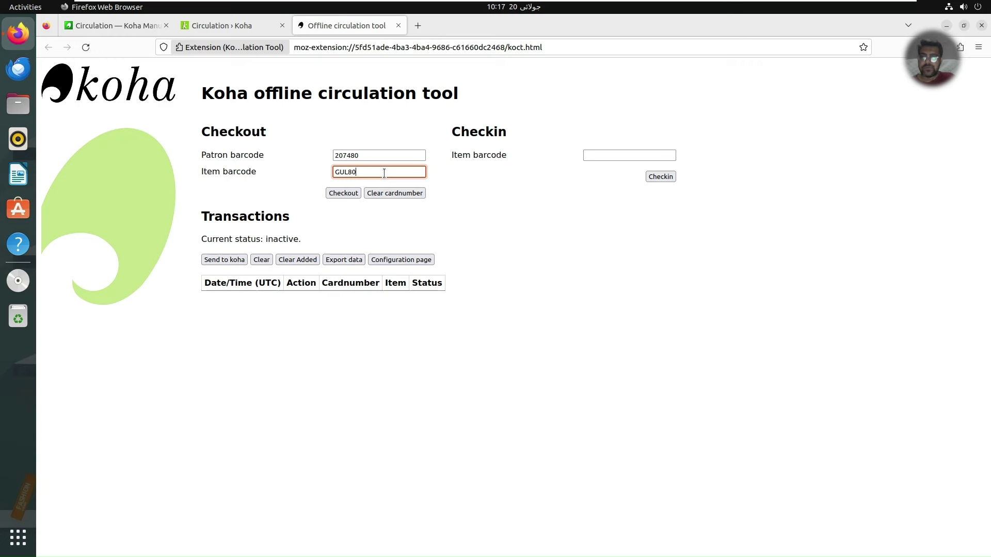
text(6)
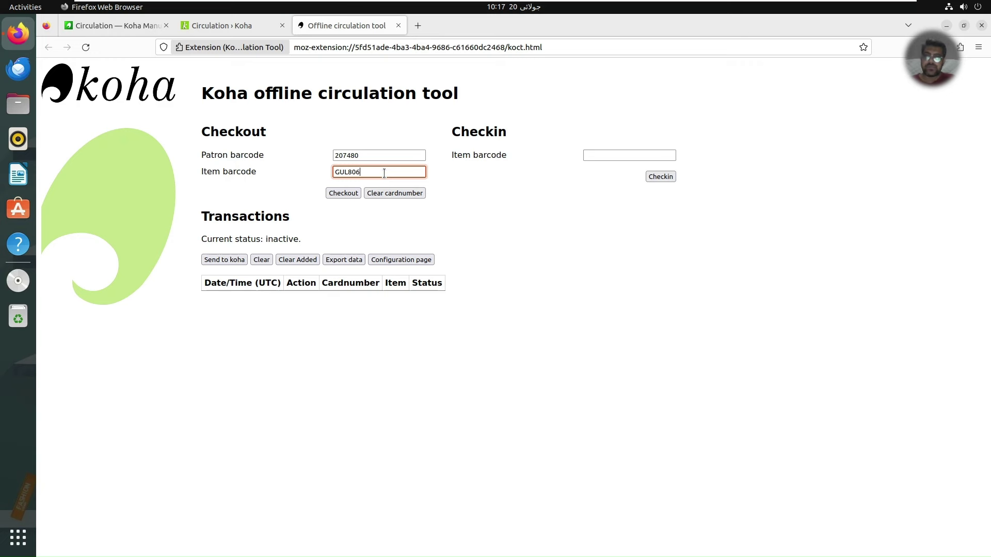
click(350, 195)
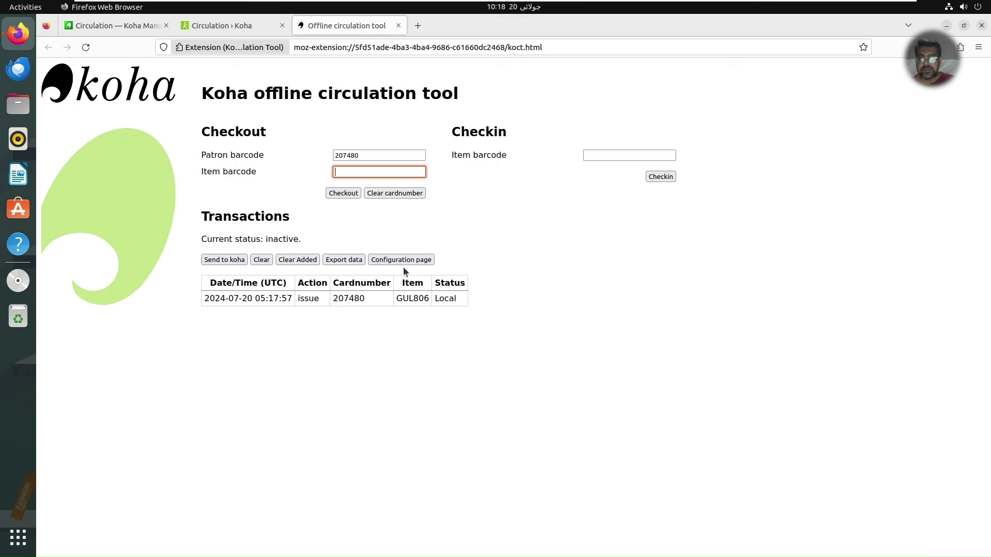
Check the Circulation page, return to the offline circulation tool and send the recorded GUL806 transaction to Koha
click(210, 25)
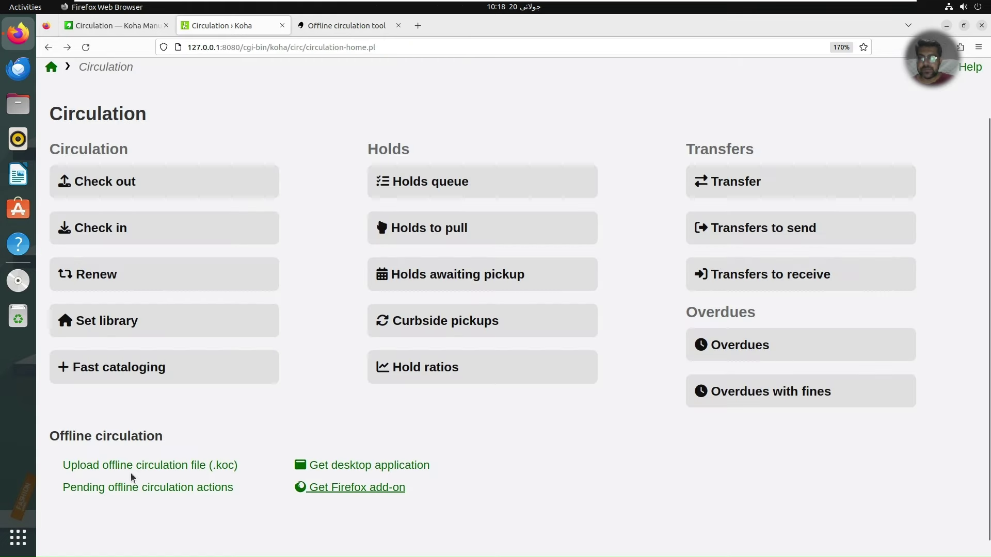
mouse_move(327, 25)
click(304, 26)
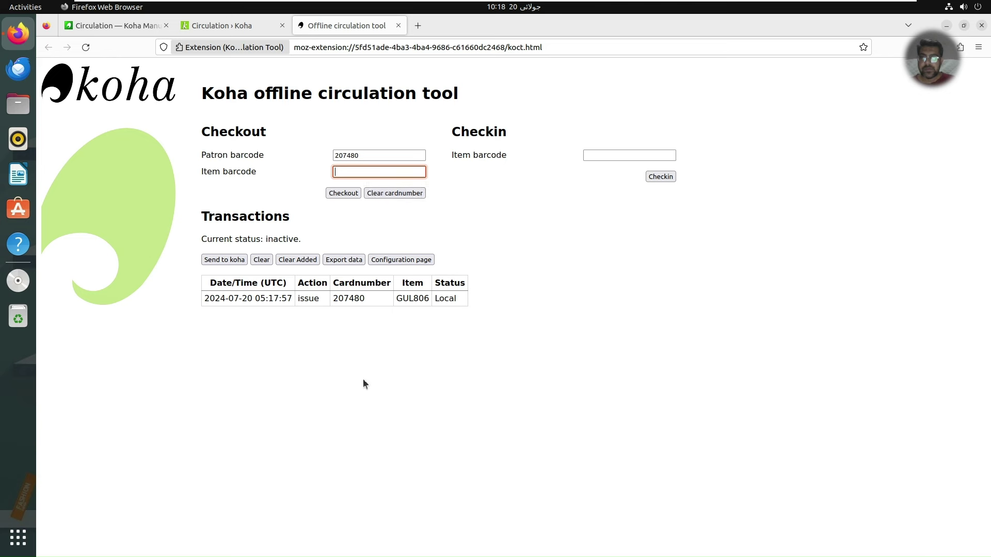
click(235, 259)
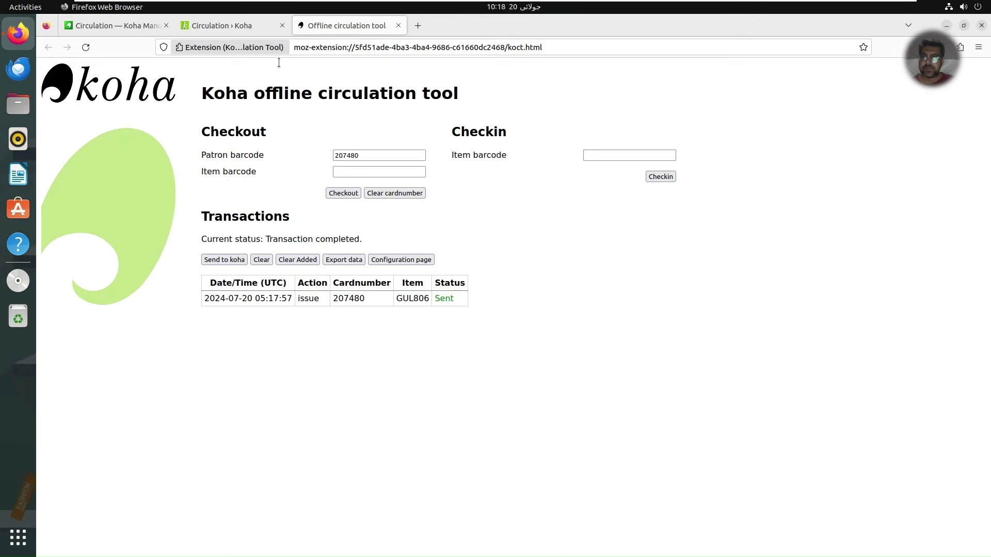
Copy barcode GUL806 from the offline transaction and try to check that item in through the staff interface
click(238, 25)
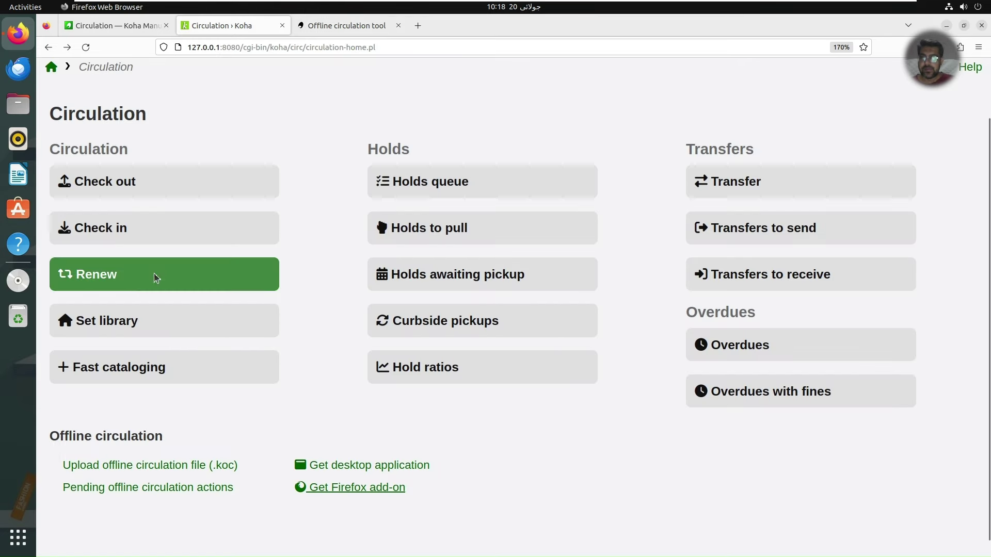
click(326, 27)
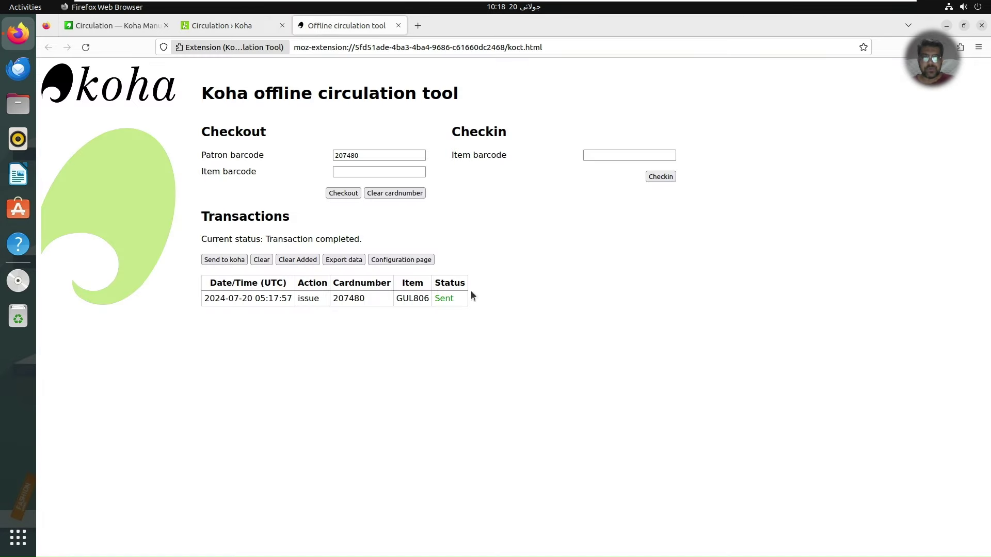
drag(429, 298, 397, 297)
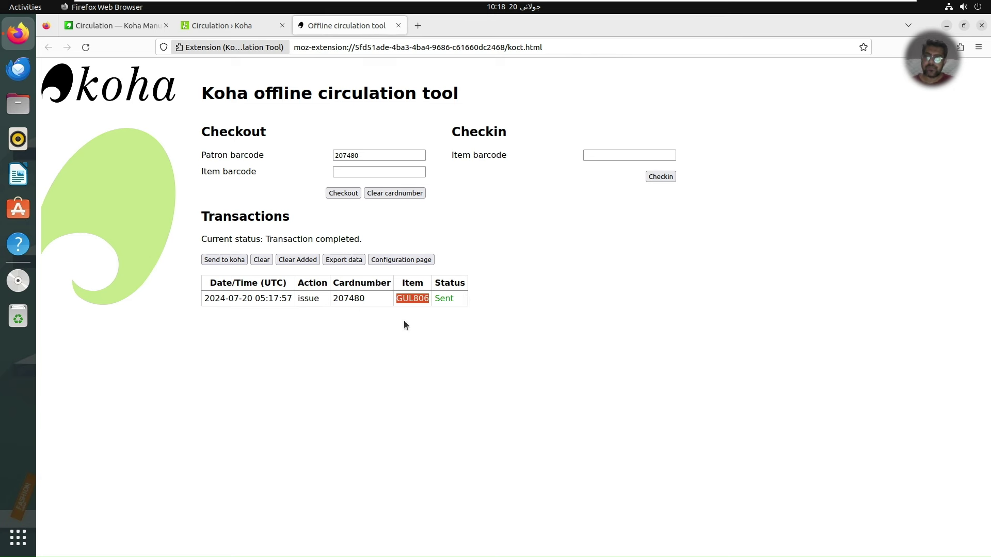
click(227, 25)
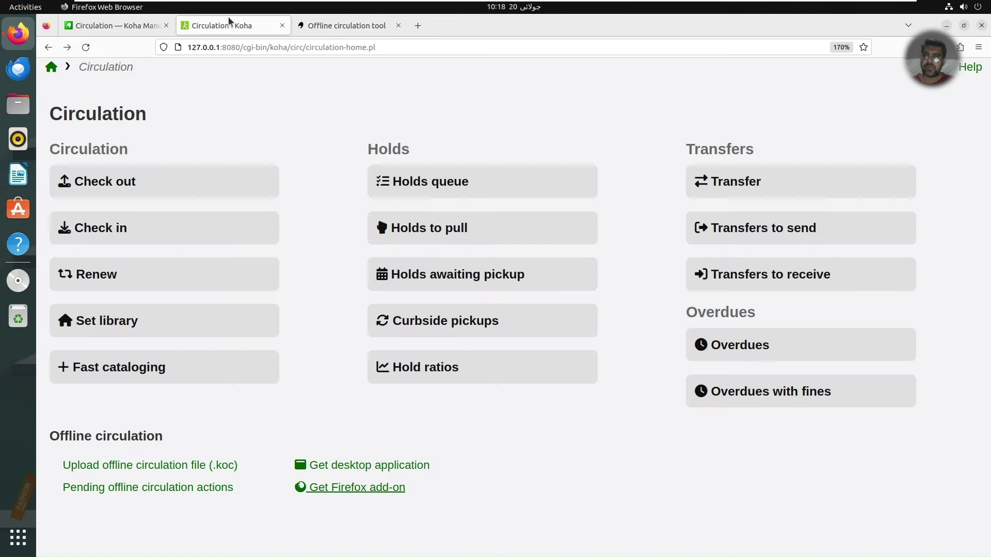
click(185, 228)
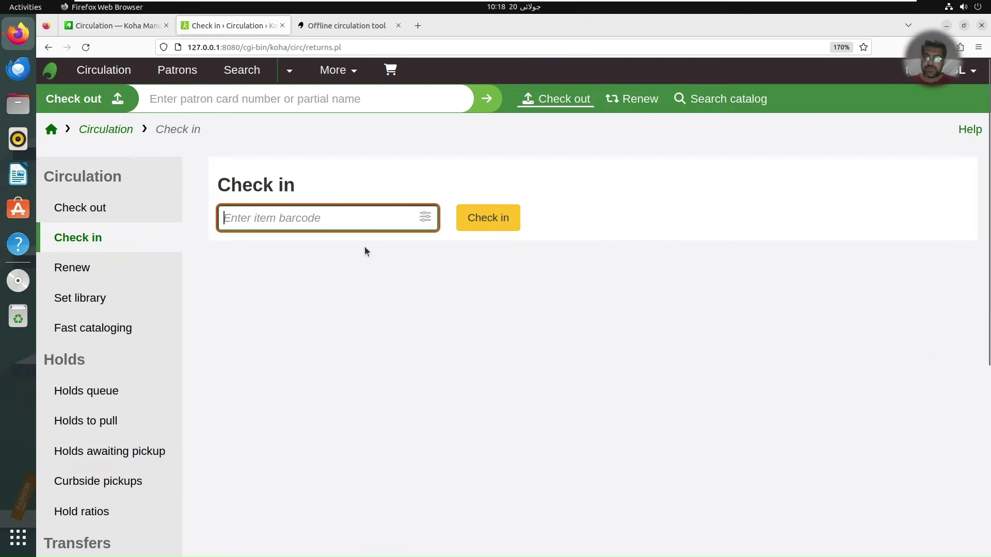
text(GUL806)
click(495, 217)
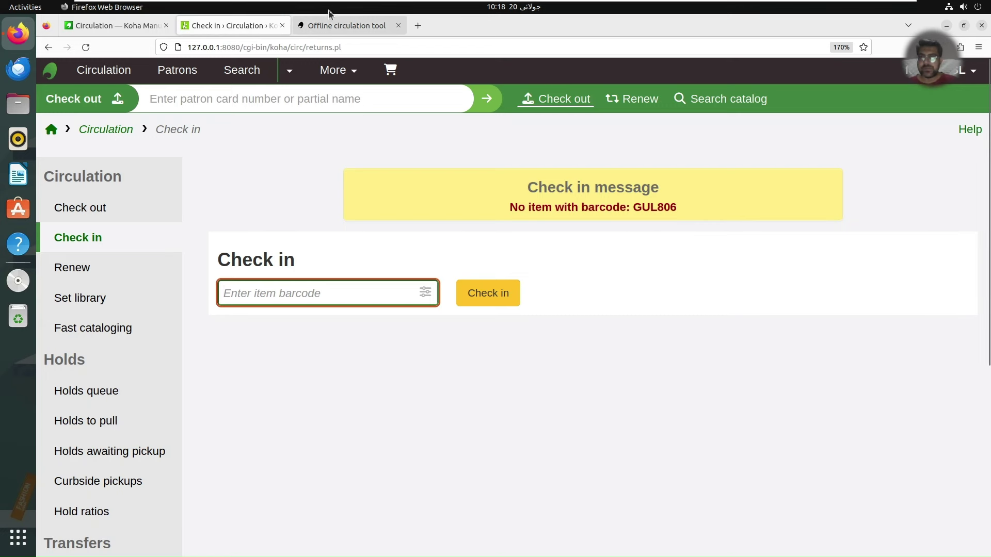
Record an offline checkout of item GUL801 for the same patron and send the transaction to Koha
click(330, 26)
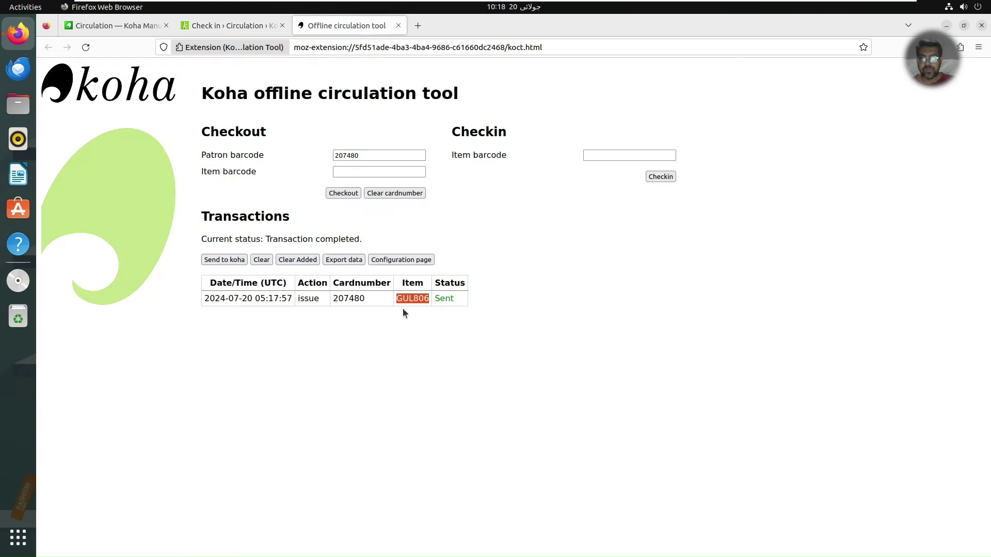
click(358, 172)
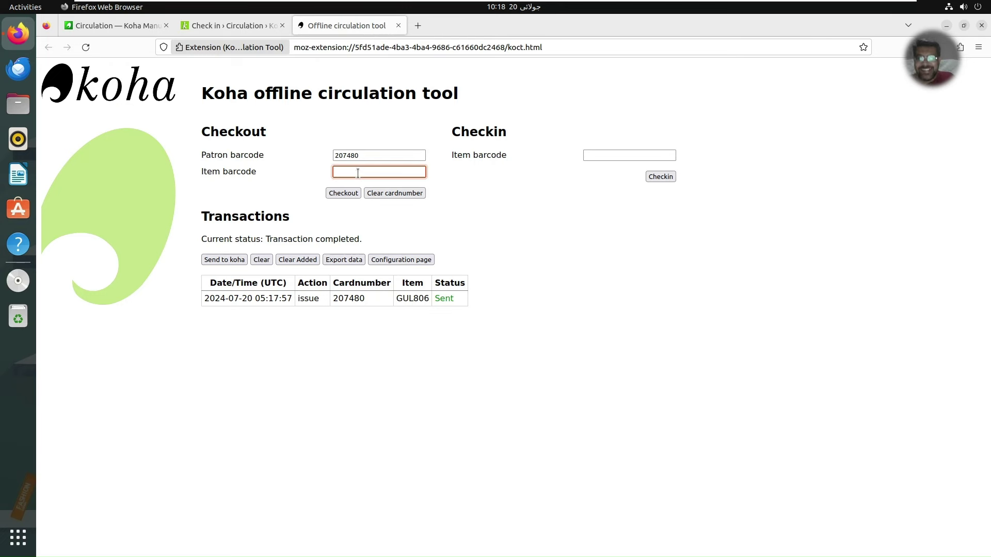
text(GUL)
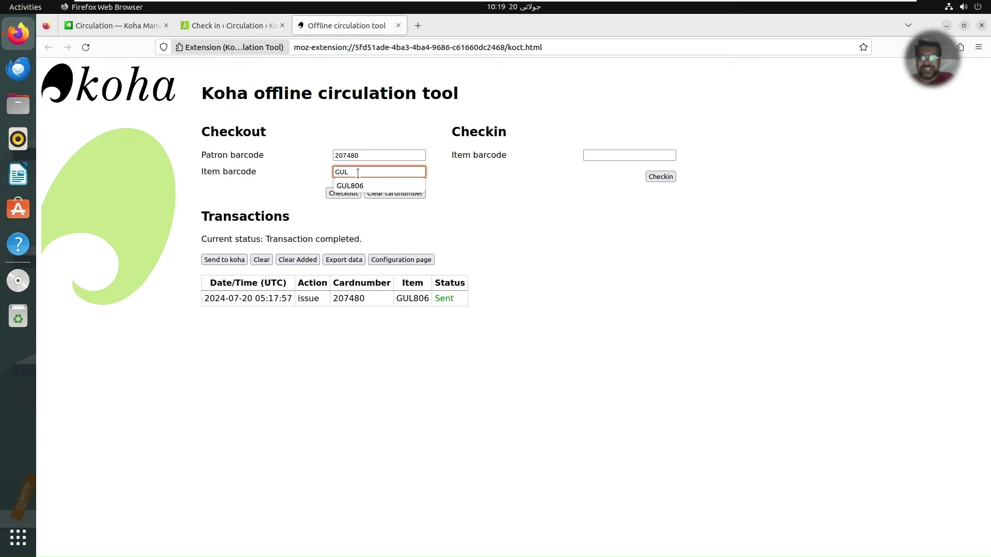
text(801)
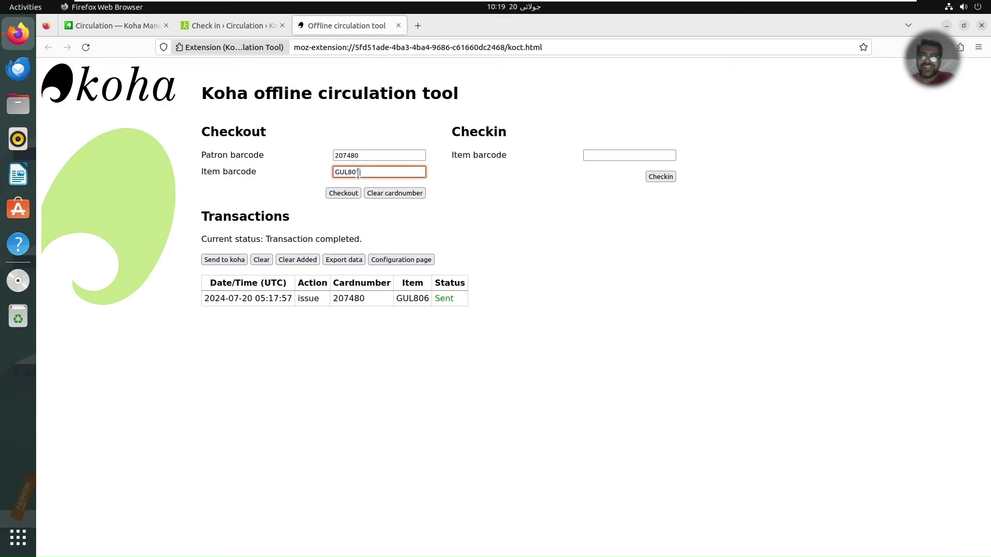
click(343, 192)
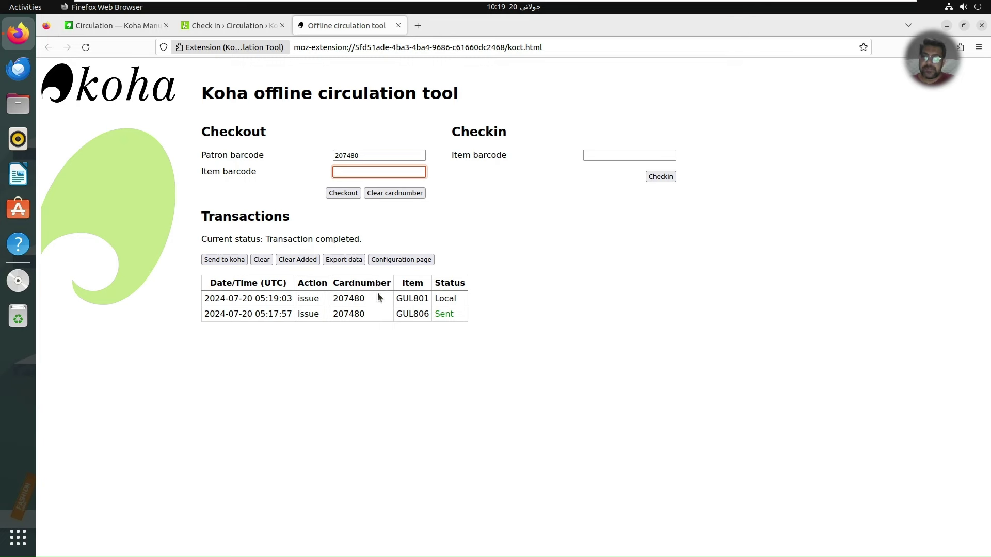
click(221, 260)
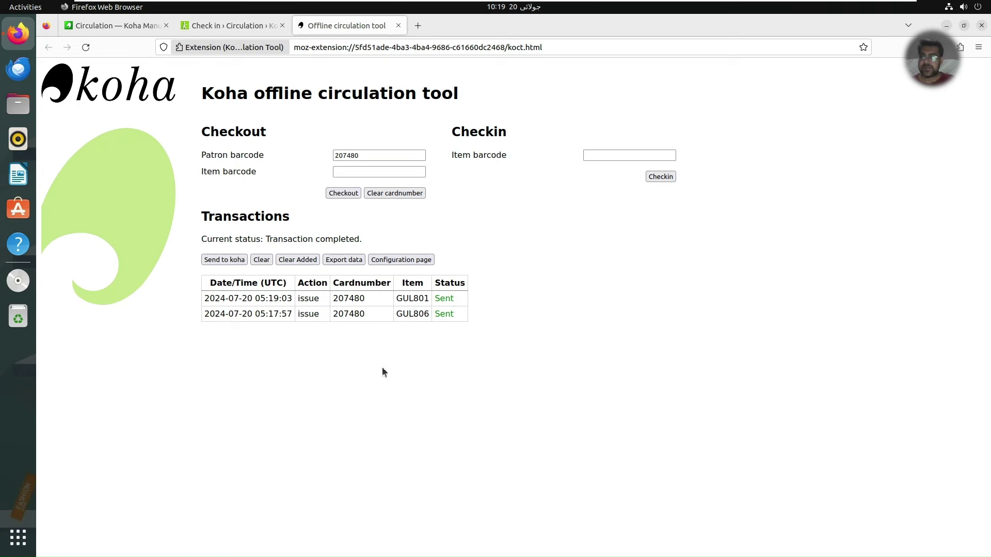
Submit item GUL801 for check-in in the staff interface and ignore the hold on it
click(236, 27)
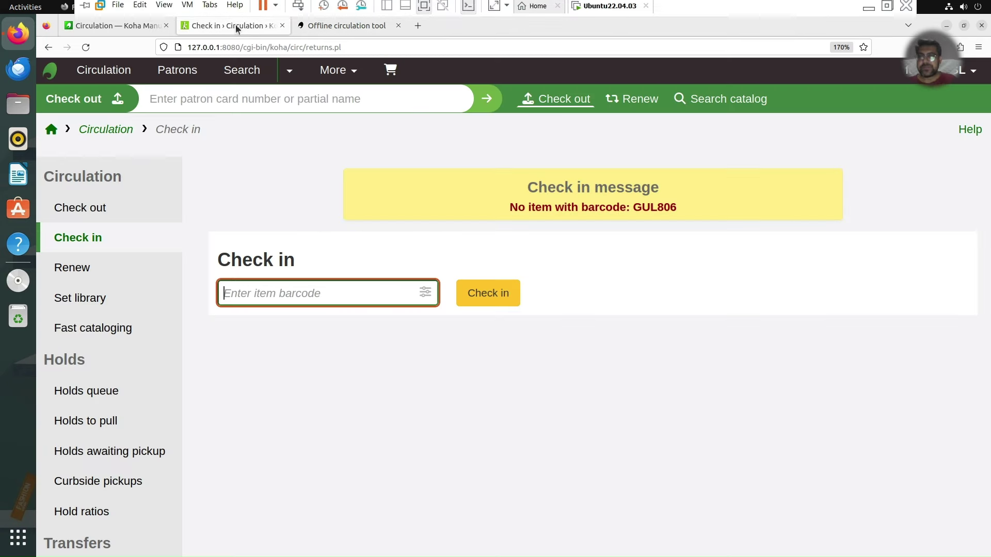
text(GU)
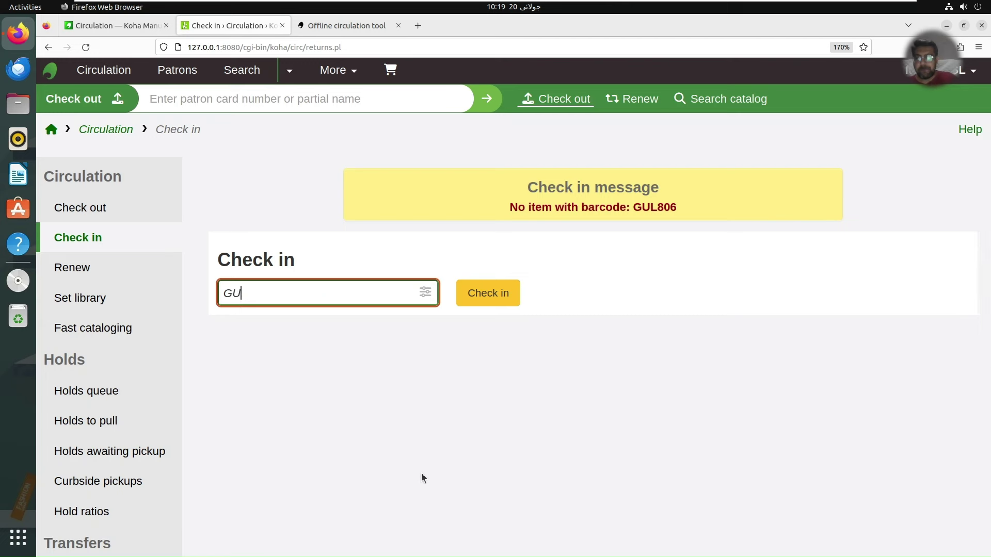
text(L801)
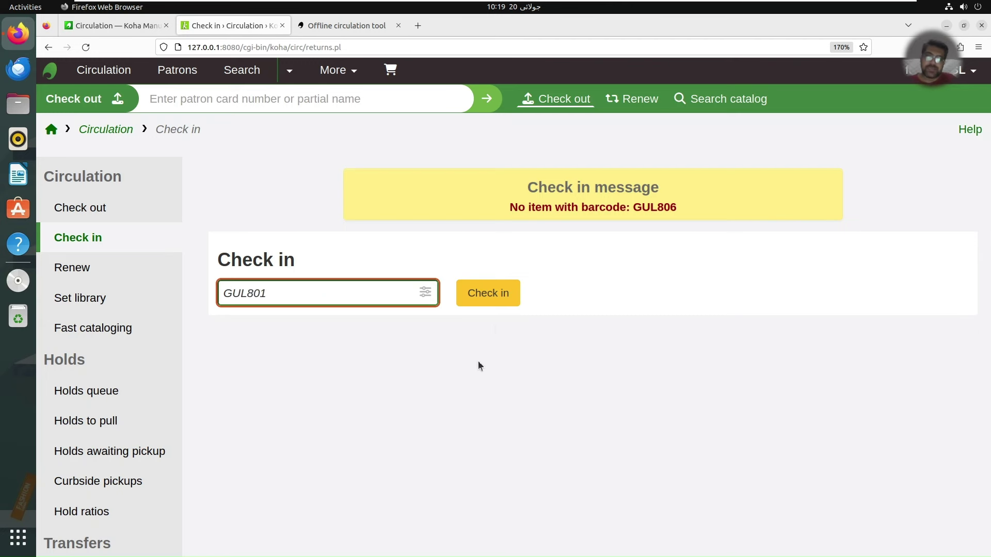
click(494, 302)
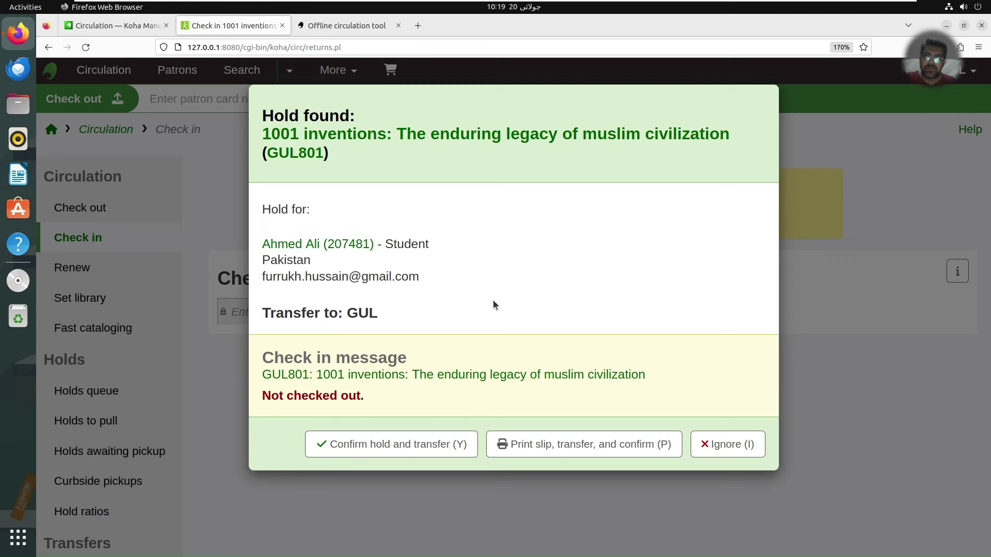
click(723, 446)
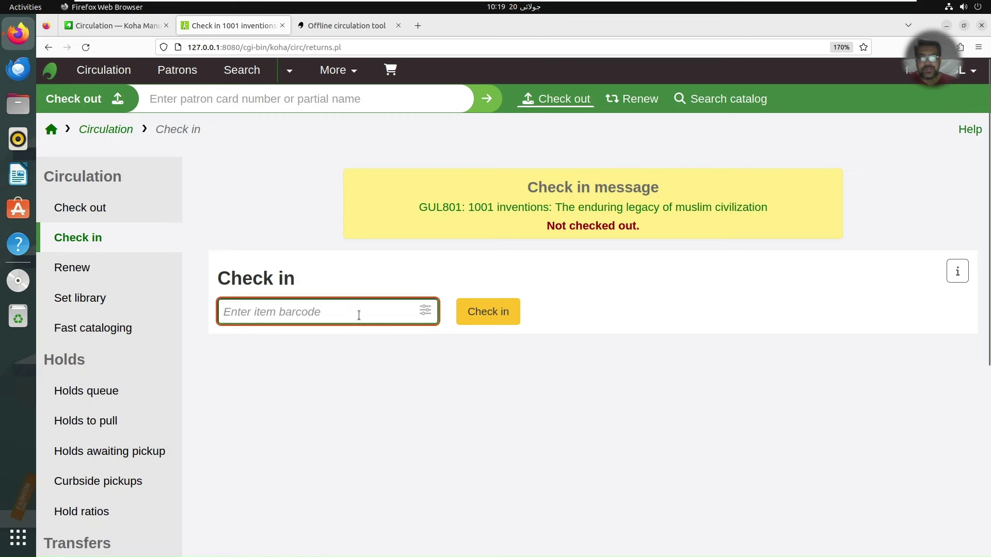
Clear the transactions list in the offline circulation tool and confirm the deletion
click(319, 32)
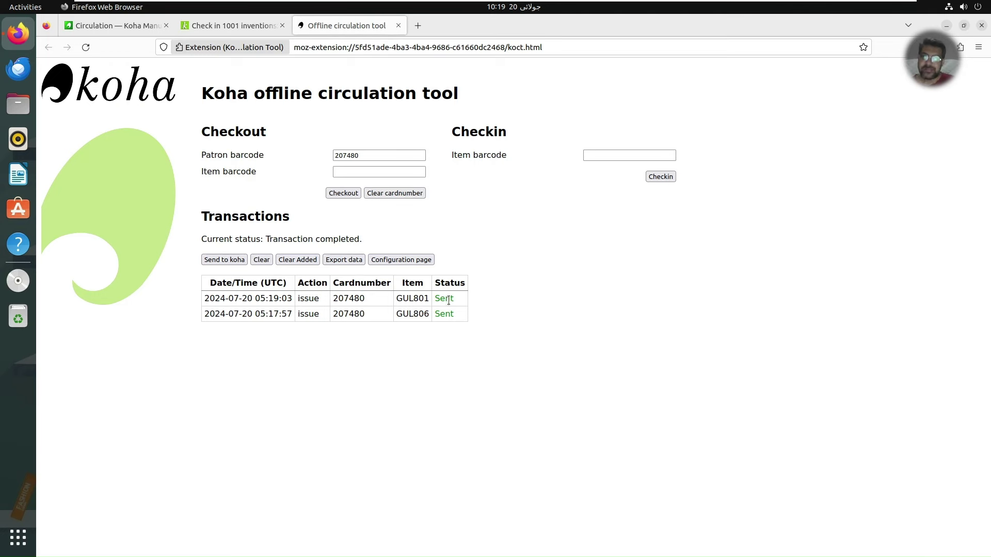
click(262, 259)
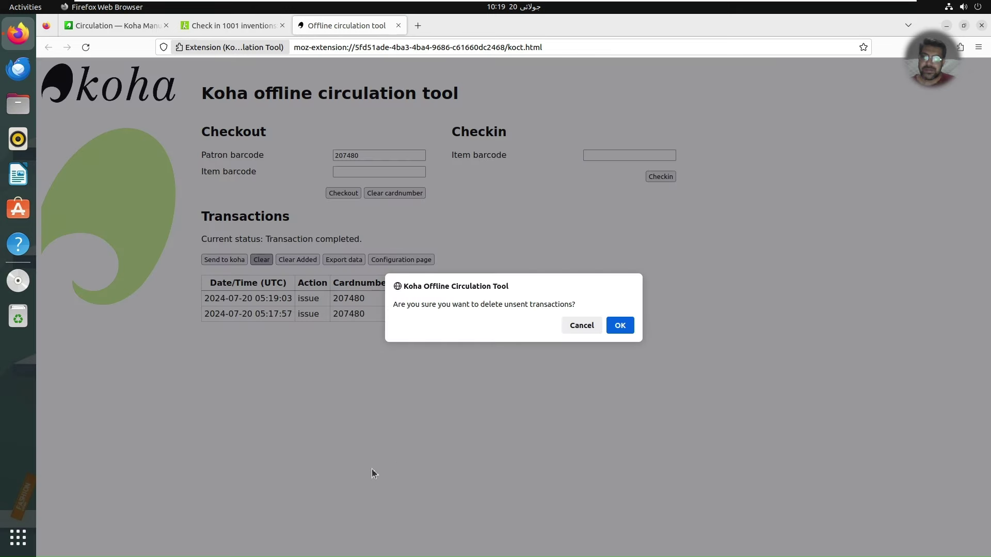
click(620, 325)
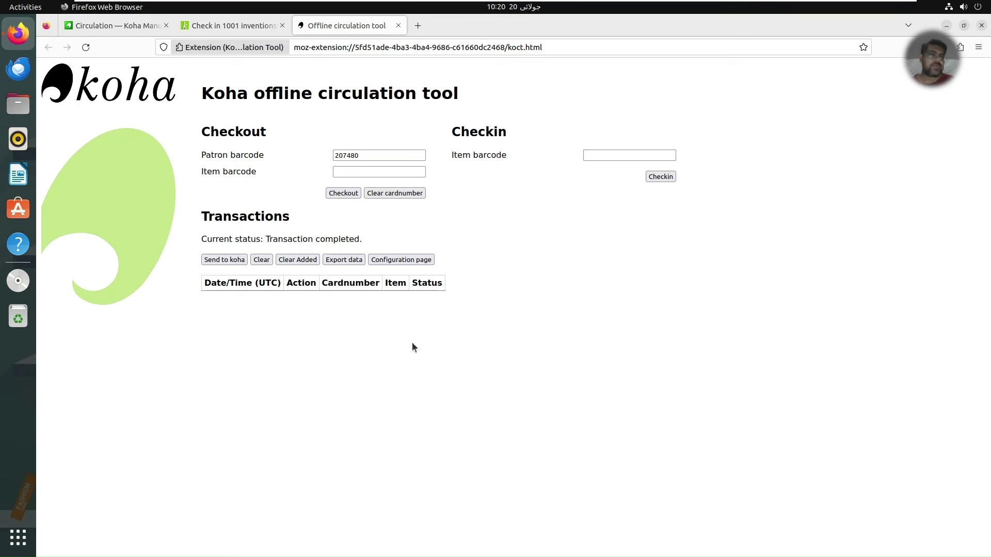
Record an offline checkout of item GUL786 for the same patron
click(391, 172)
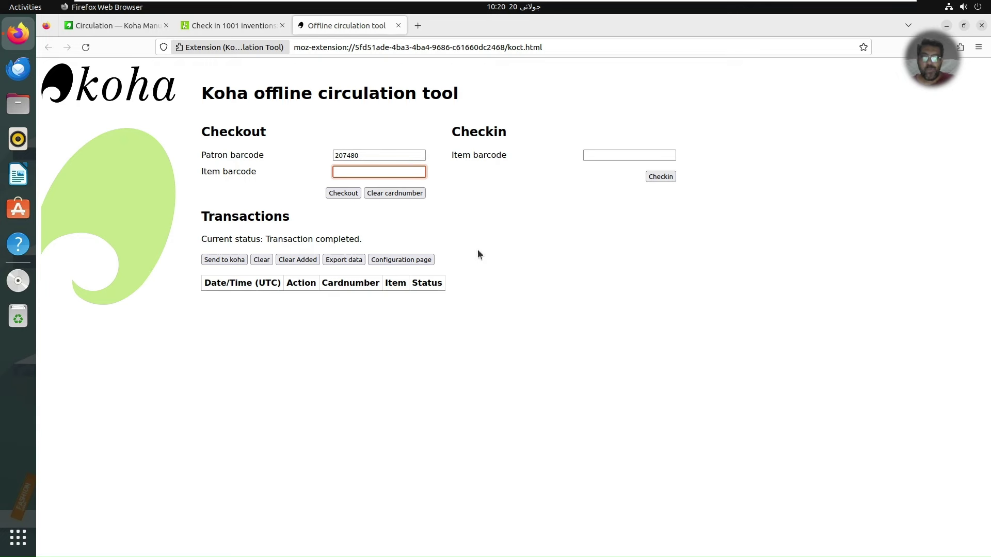
text(GUL)
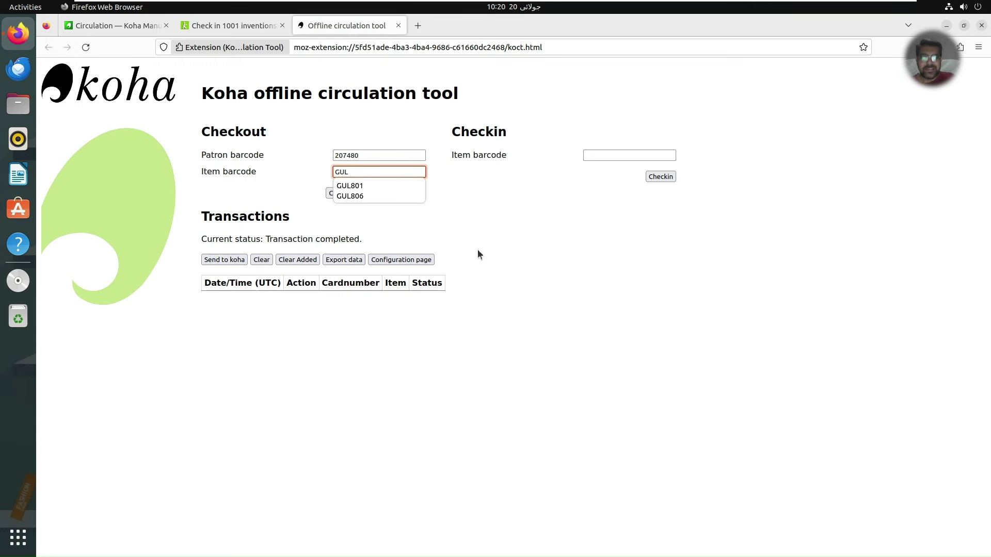
text(786)
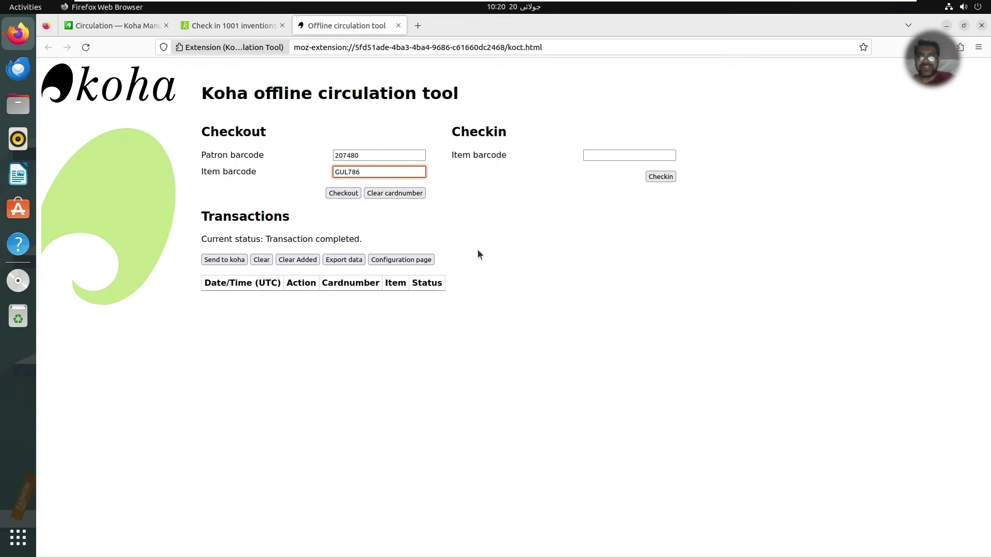
click(342, 197)
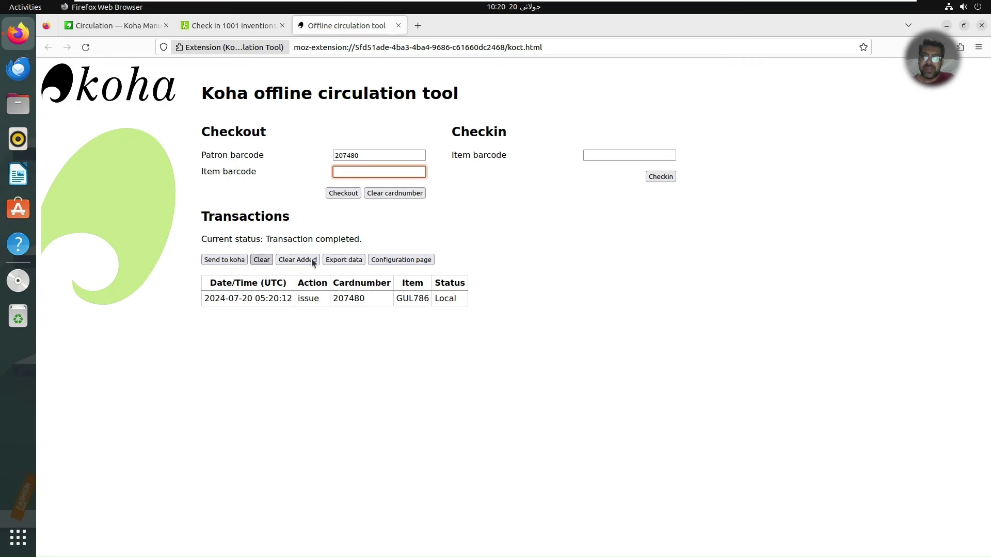
Export the offline transaction data as a .koc file, view the download, and return to Koha's Circulation page
click(339, 259)
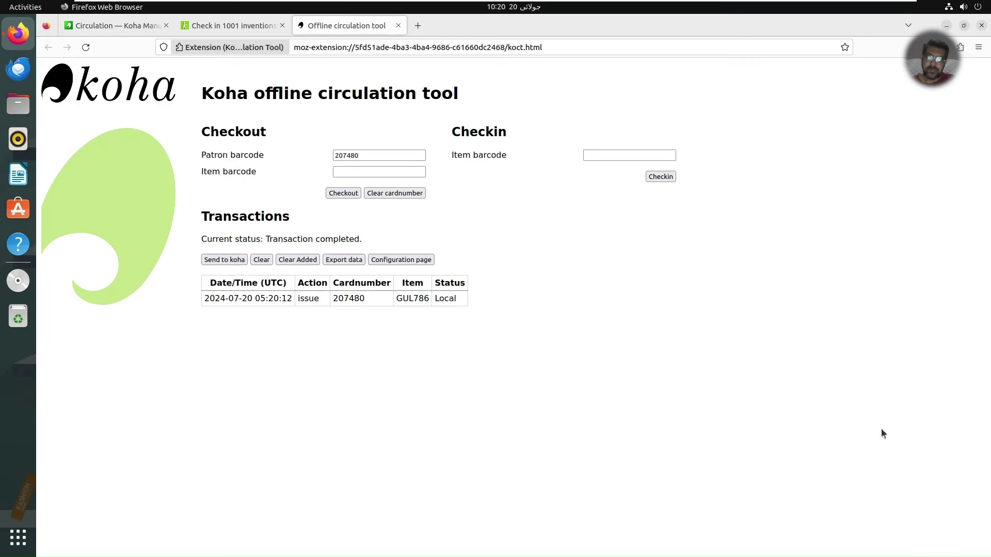
click(939, 47)
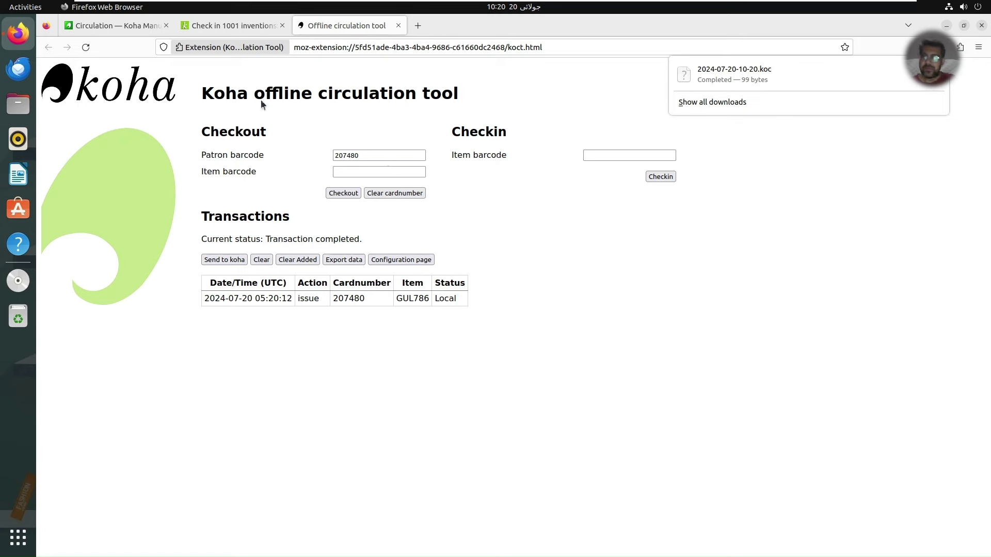
click(218, 27)
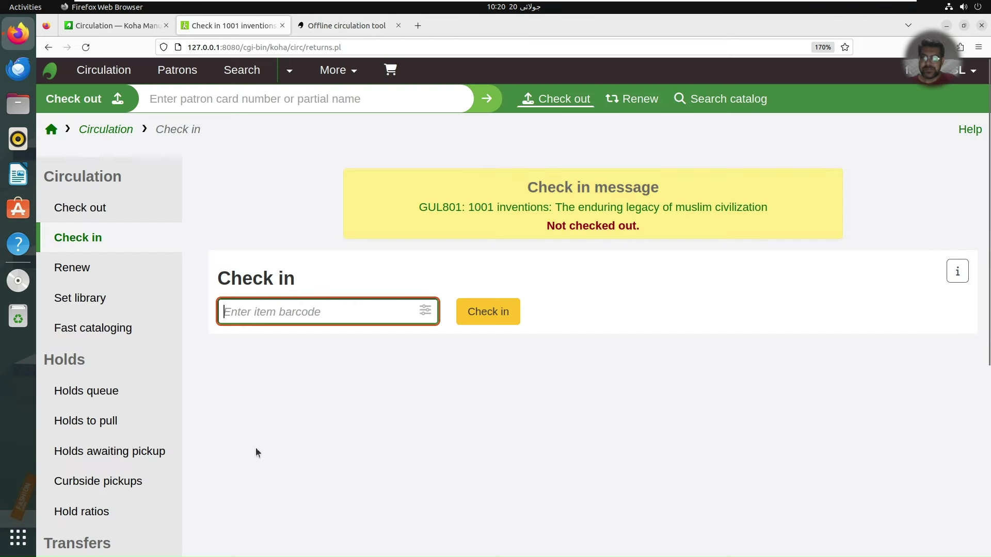
click(97, 133)
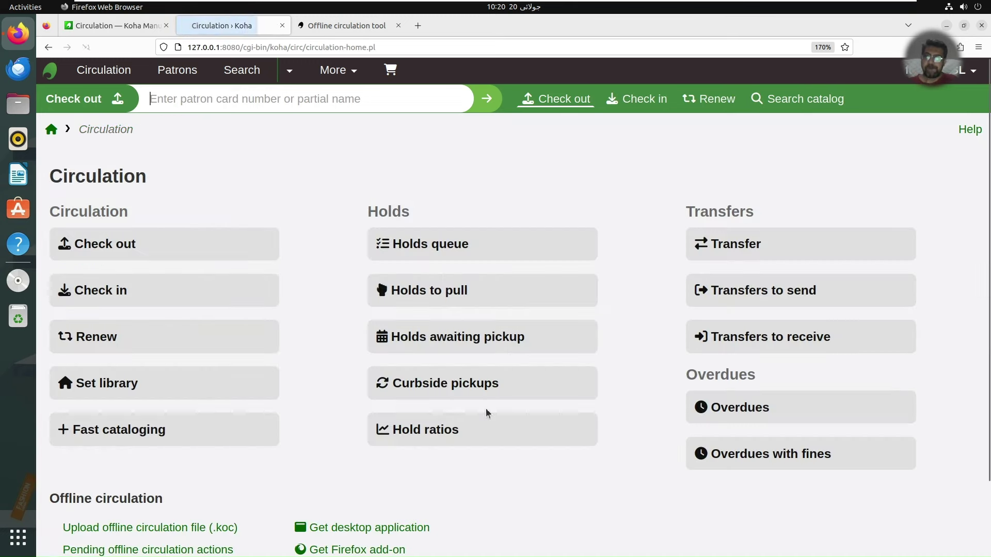
click(203, 528)
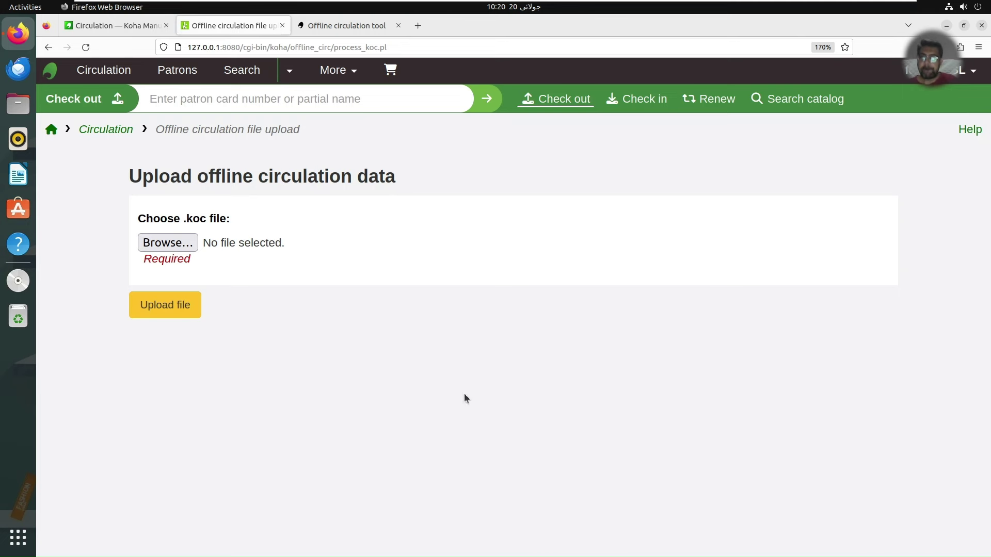
click(184, 242)
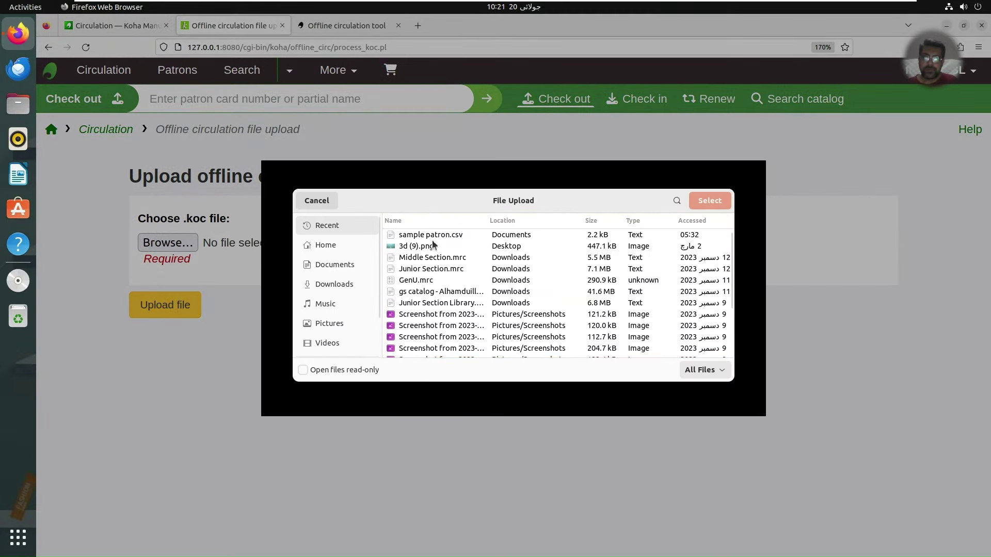
click(334, 285)
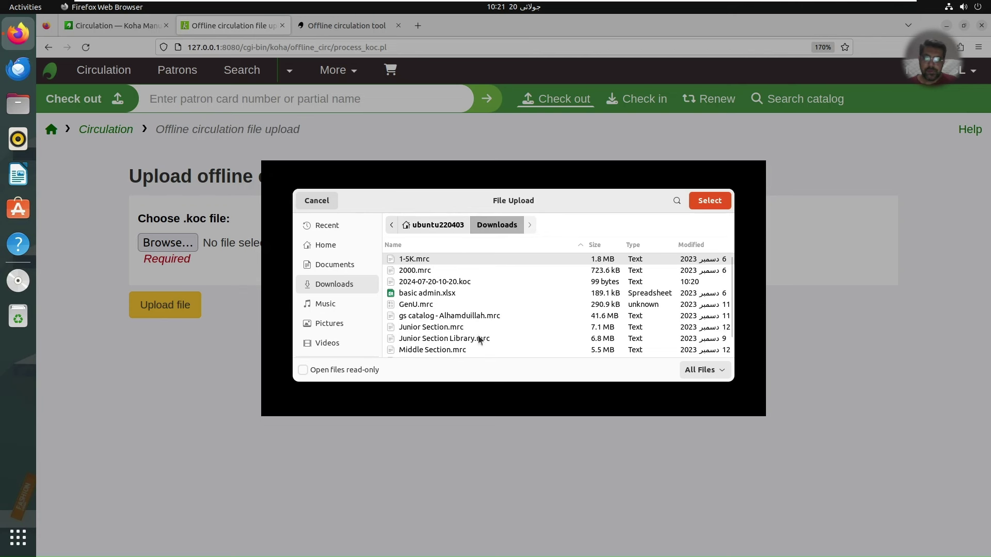
click(452, 294)
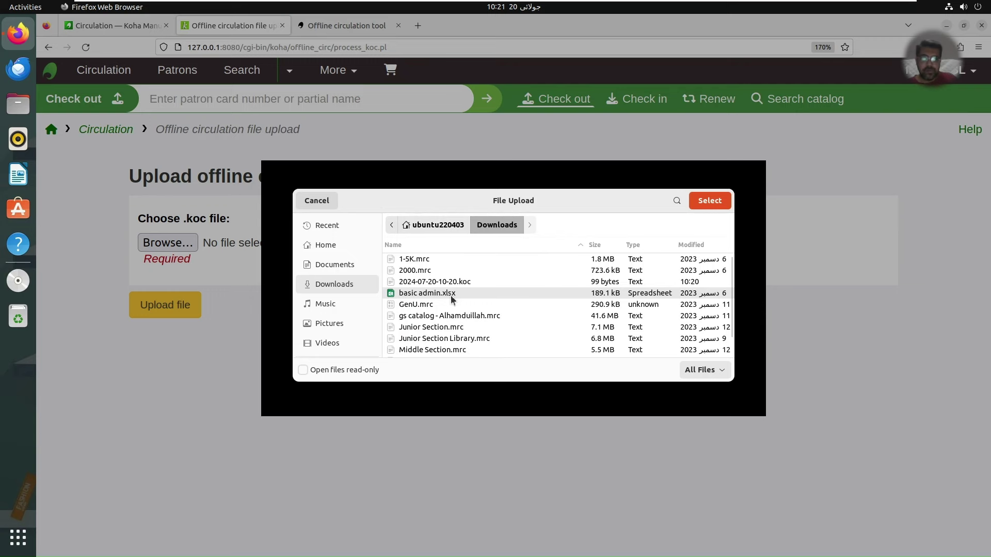
click(457, 284)
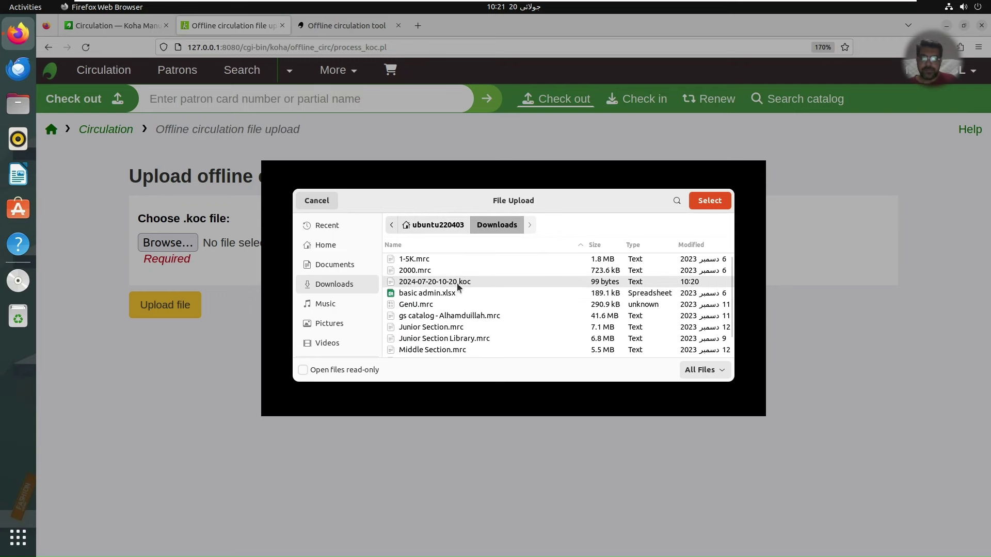
double_click(458, 284)
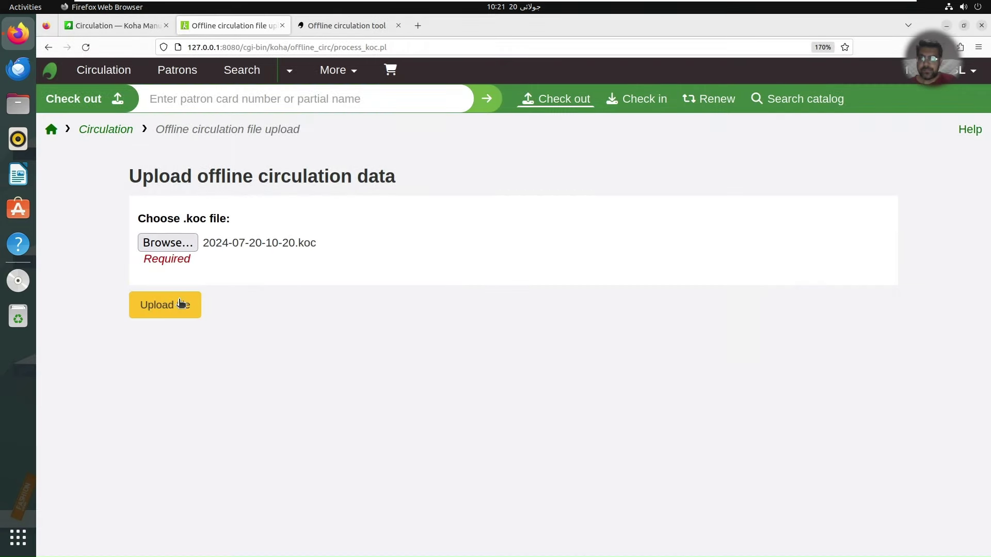
click(172, 305)
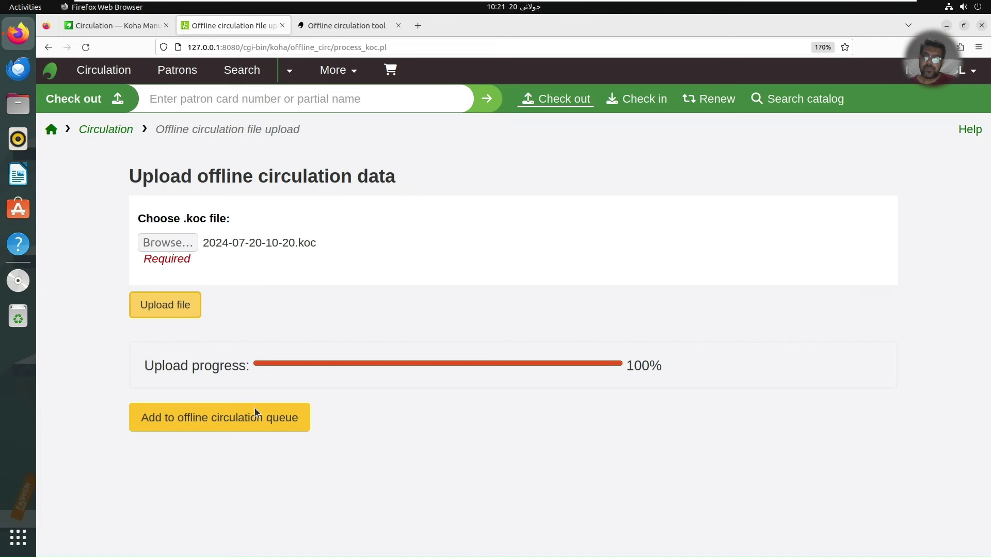
click(239, 430)
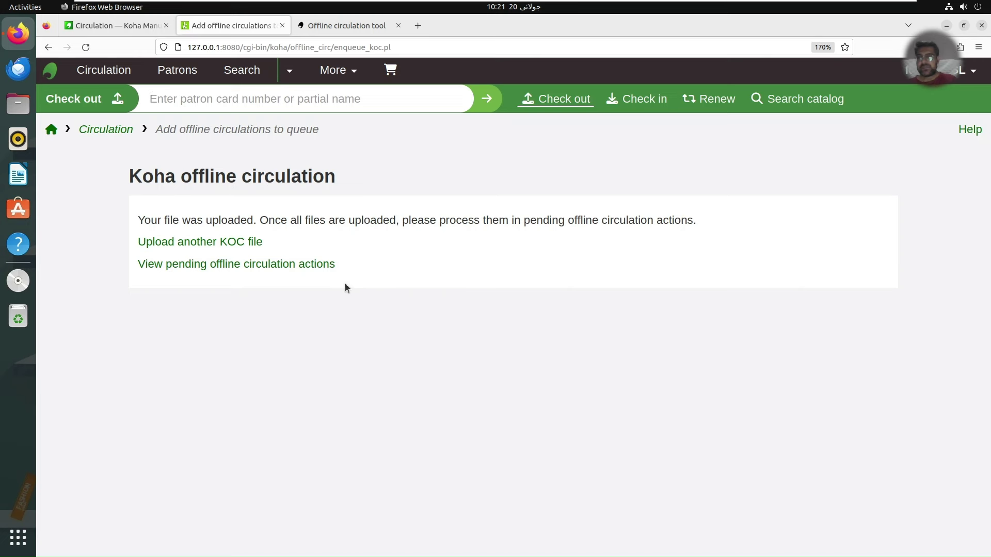
Open the pending offline circulation actions, select the checkout of item GUL786, and process it
click(159, 265)
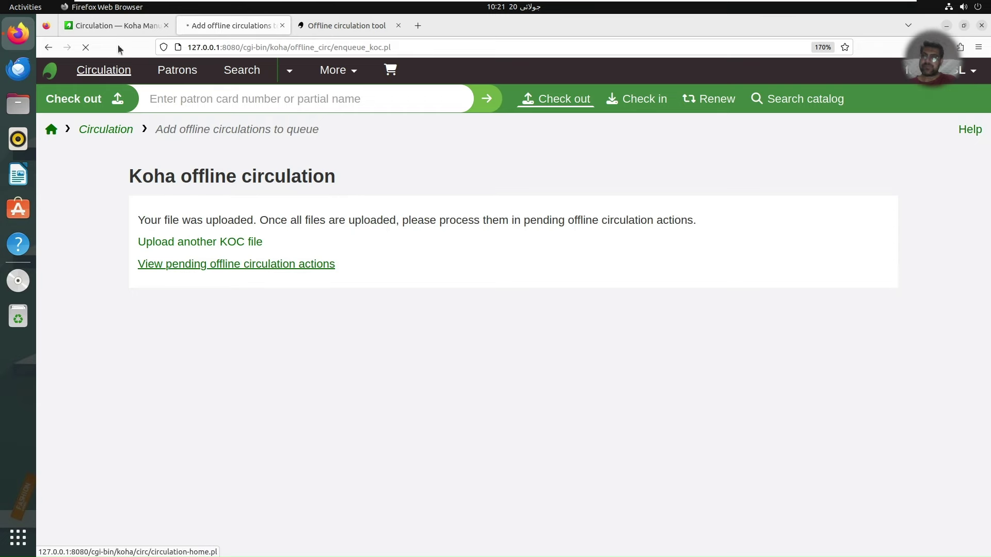
click(119, 26)
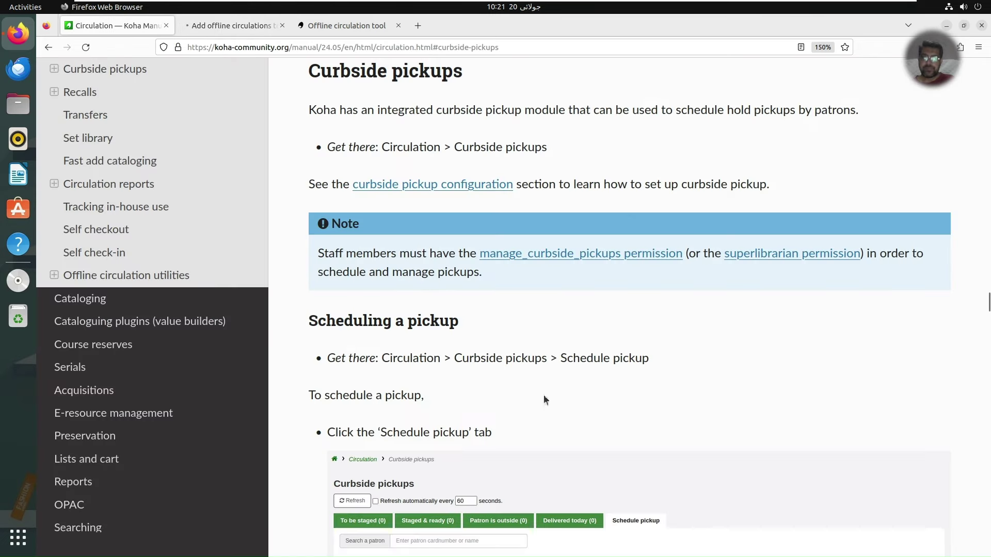
click(258, 26)
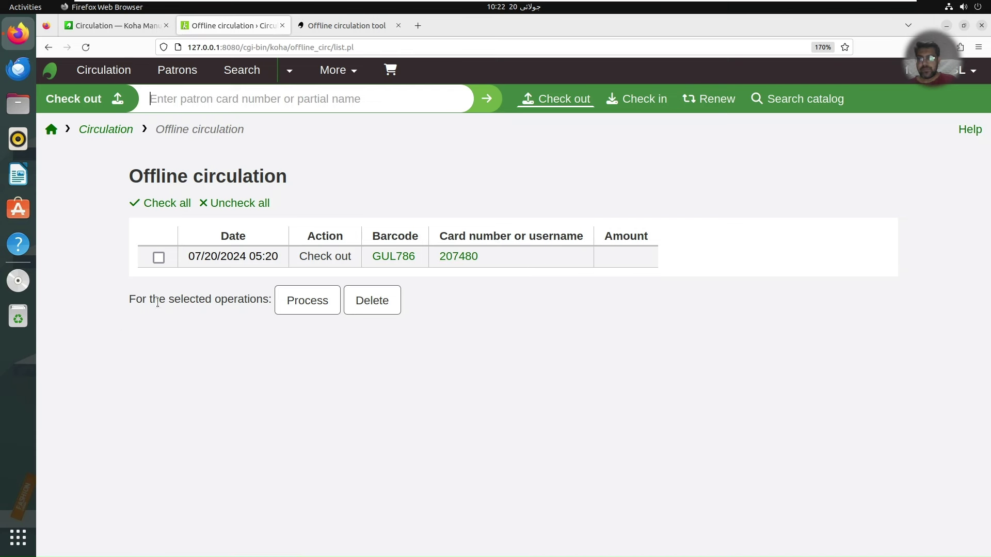
click(161, 259)
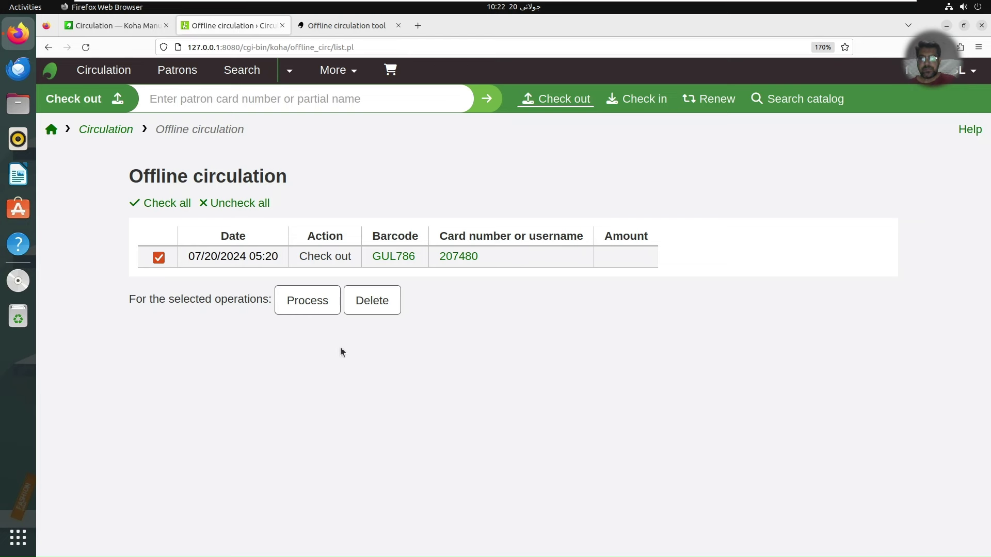
click(315, 308)
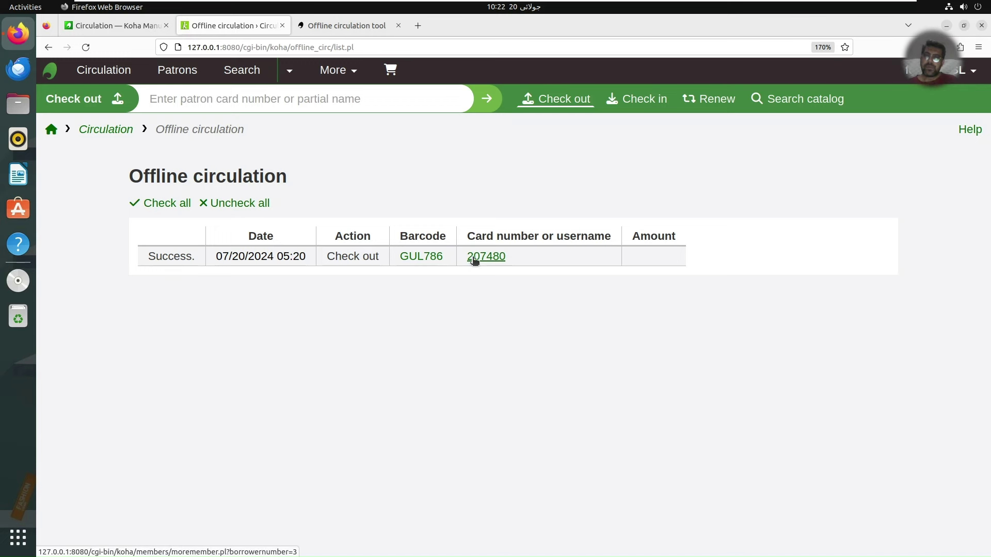
Open the catalog record of item GUL786 and check its status in the holdings
click(421, 257)
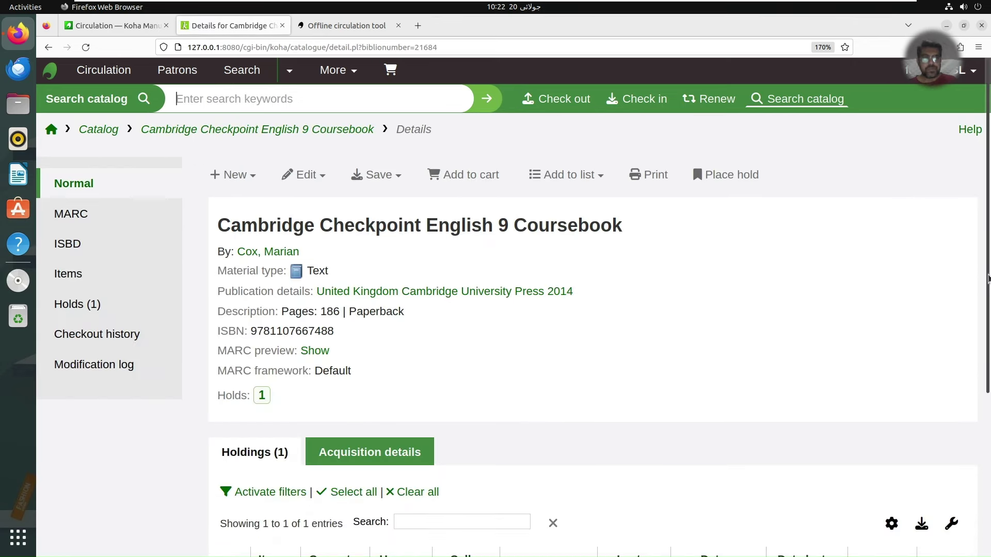
scroll(987, 329, down, 2)
drag(988, 328, 986, 371)
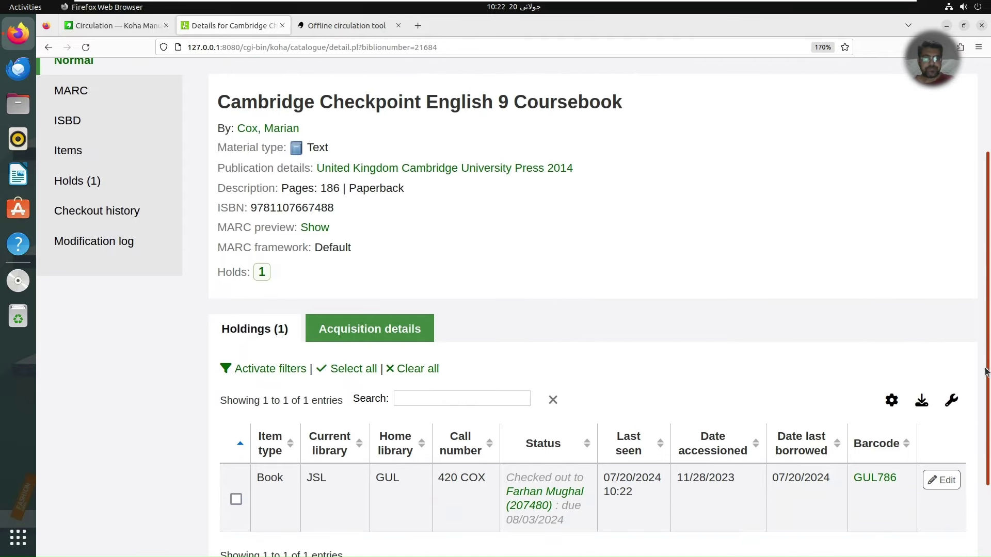
drag(986, 371, 987, 255)
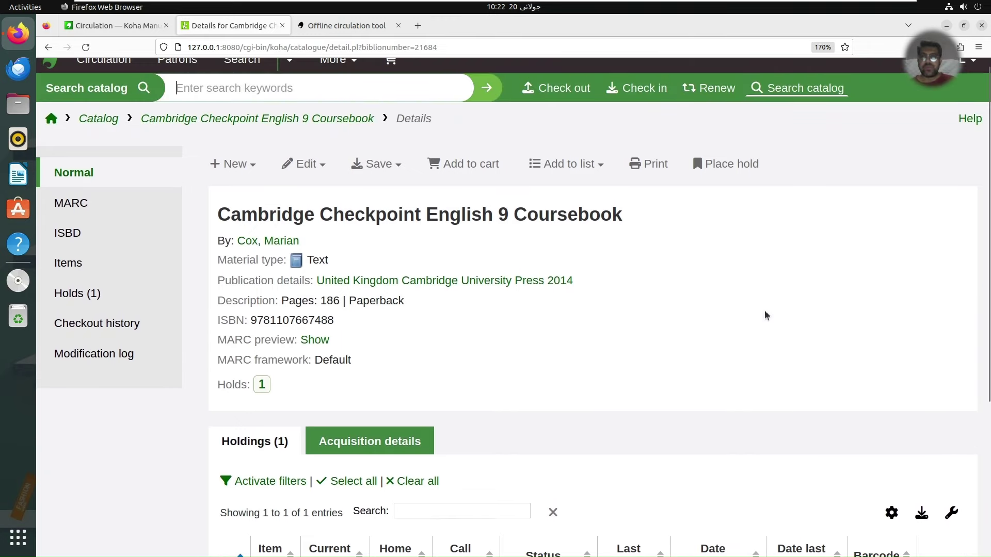
Look at the offline circulation tool's transactions and check Koha's pending offline circulation actions, ending on the Circulation page
click(364, 26)
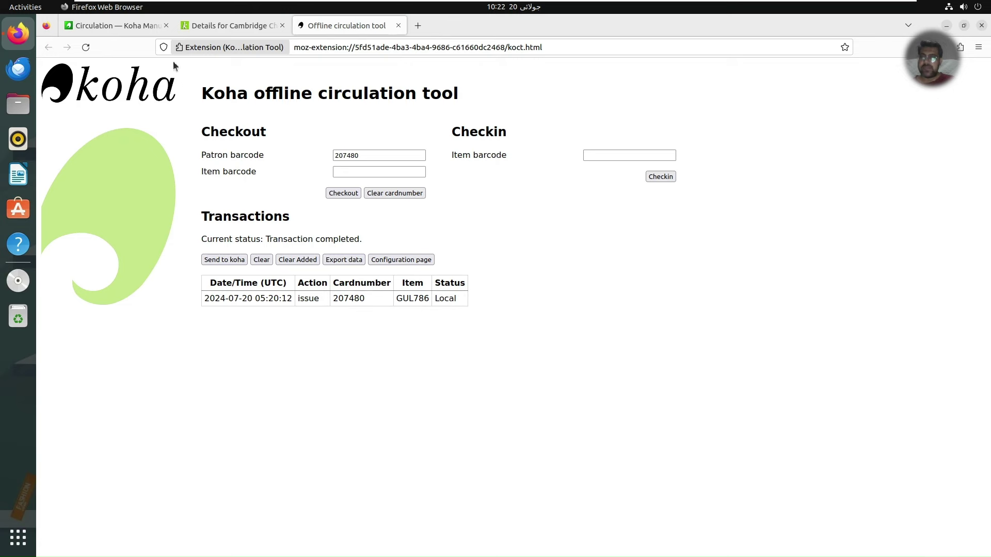
click(199, 28)
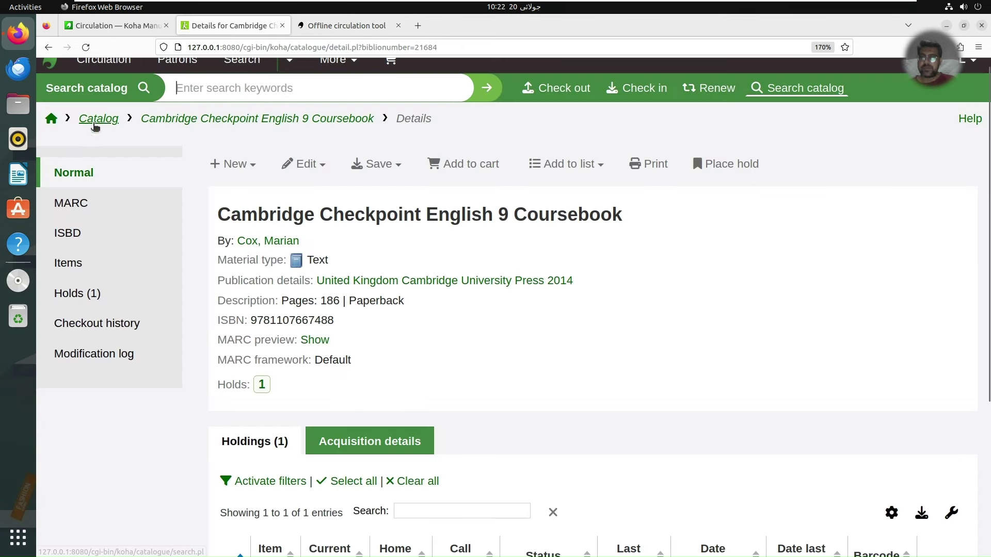
click(58, 124)
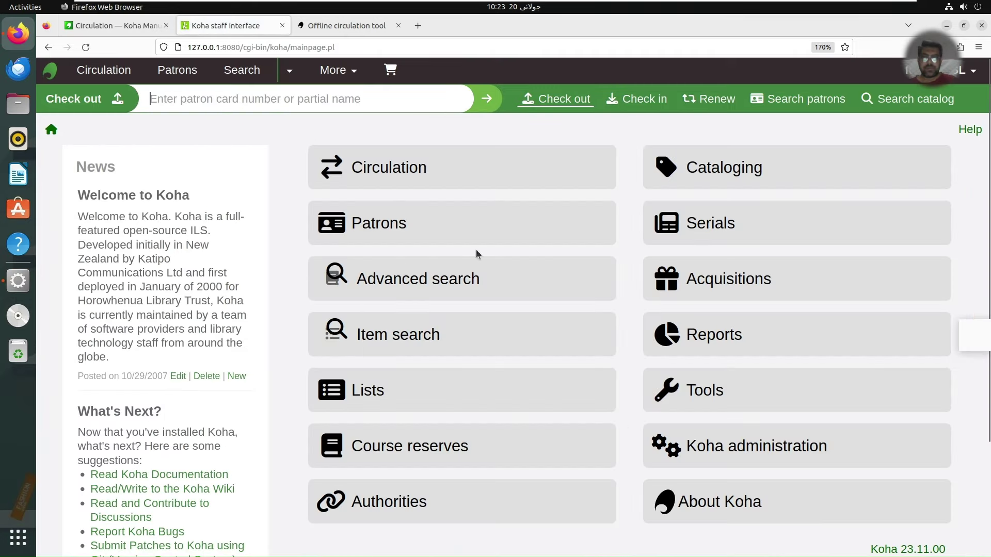
click(494, 191)
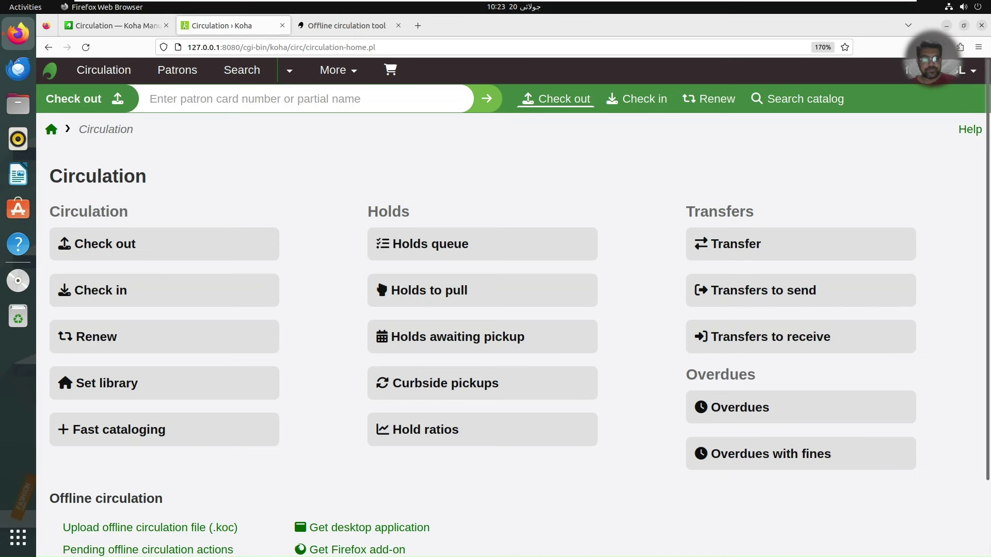
scroll(299, 535, down, 2)
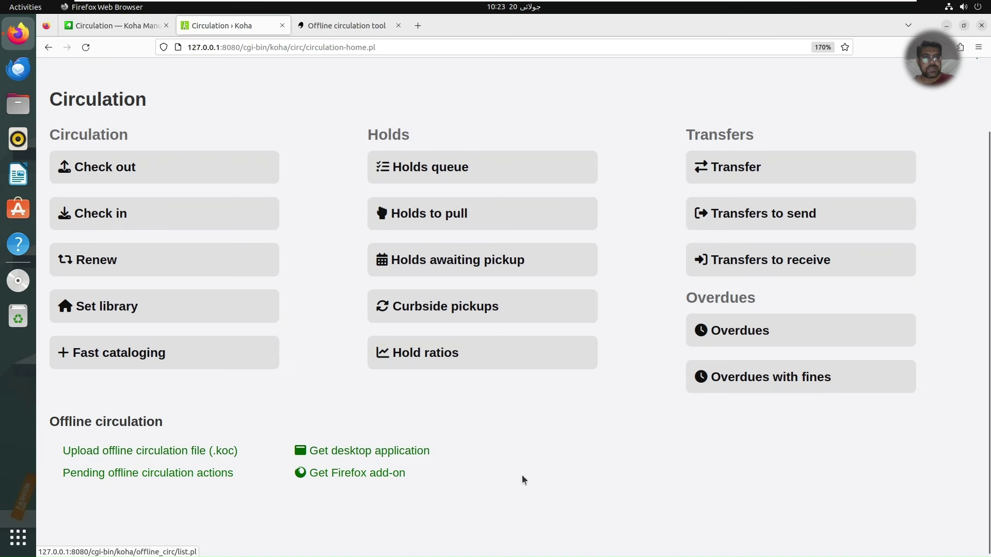
click(204, 473)
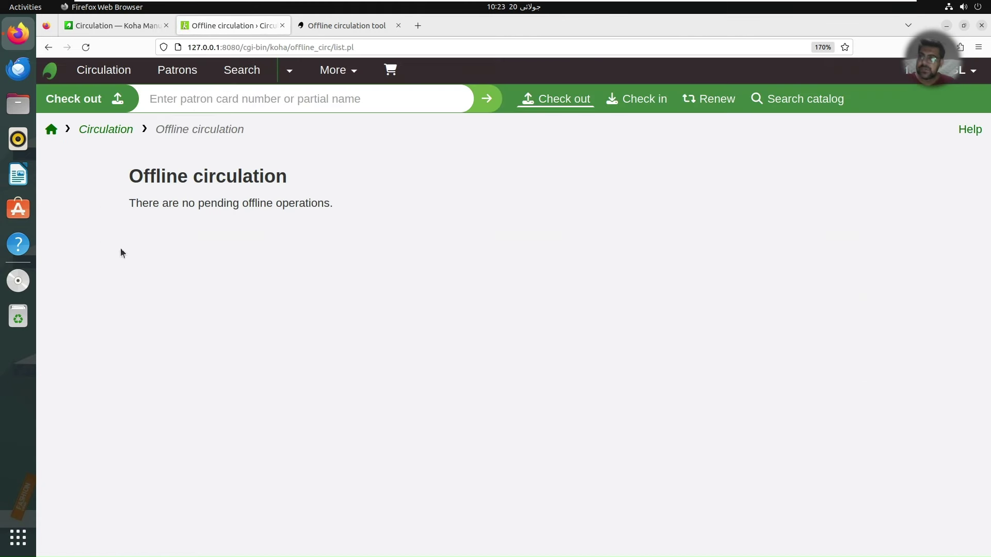
click(107, 133)
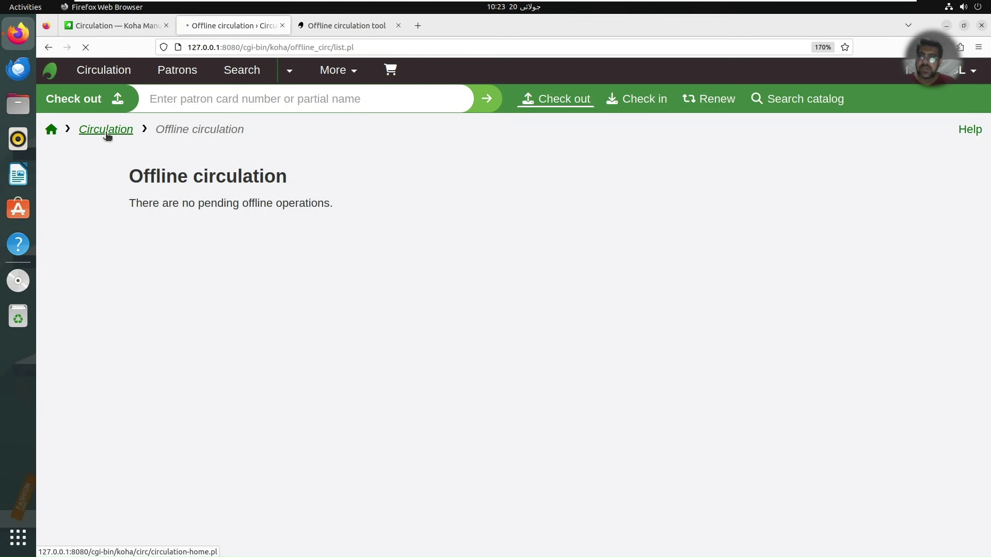
Glance at the Koha manual and view the download page of the offline circulation desktop application, ending back at the offline circulation links
click(139, 25)
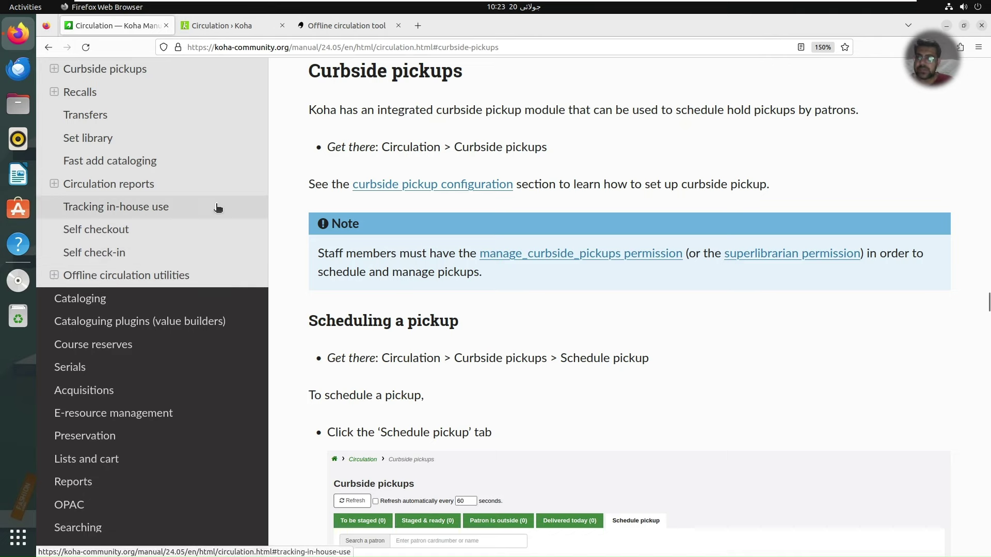
click(247, 28)
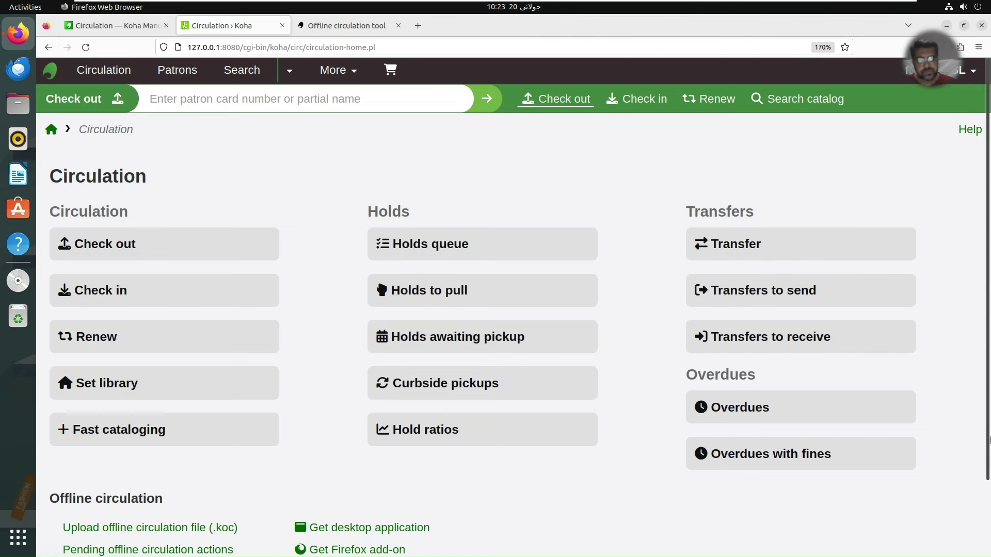
scroll(496, 305, down, 2)
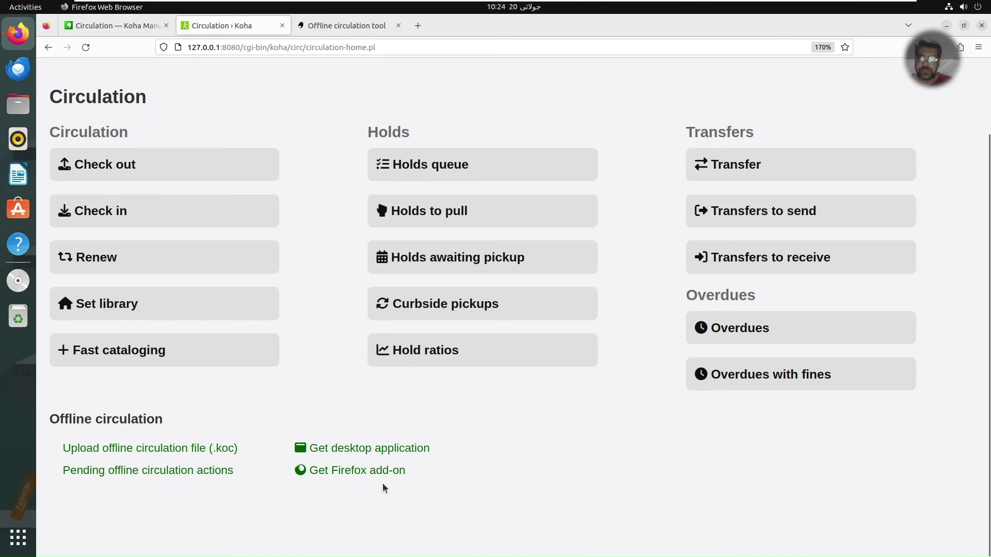
click(366, 449)
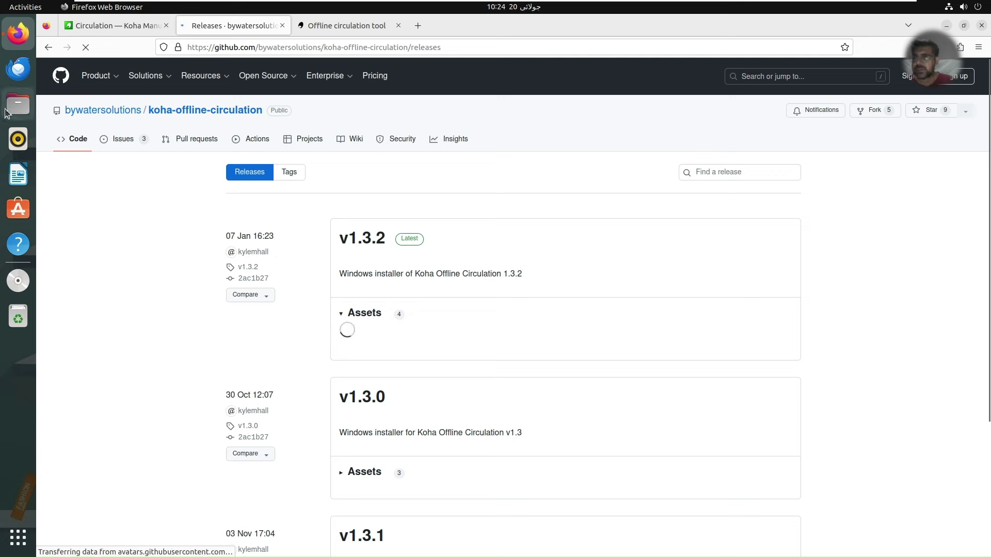
click(44, 48)
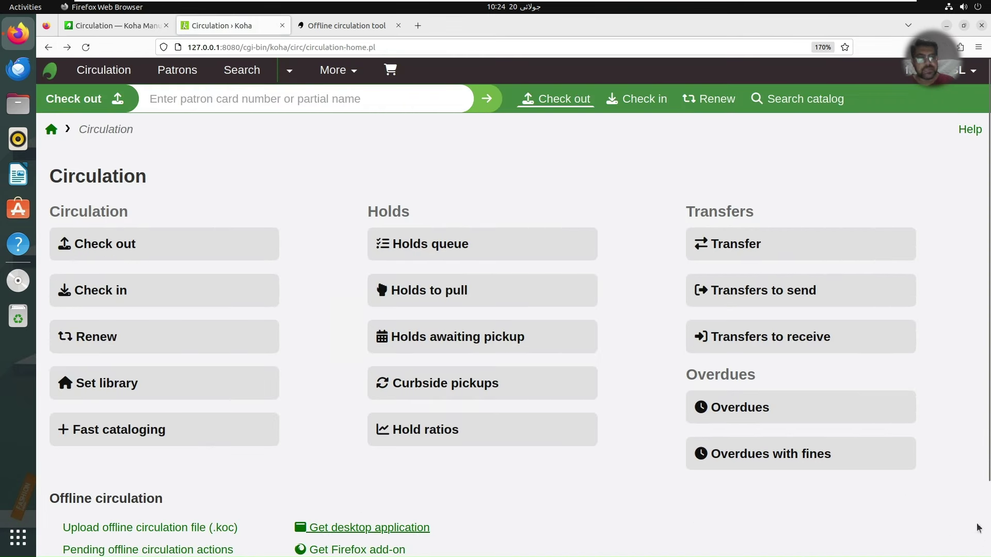
scroll(981, 529, down, 2)
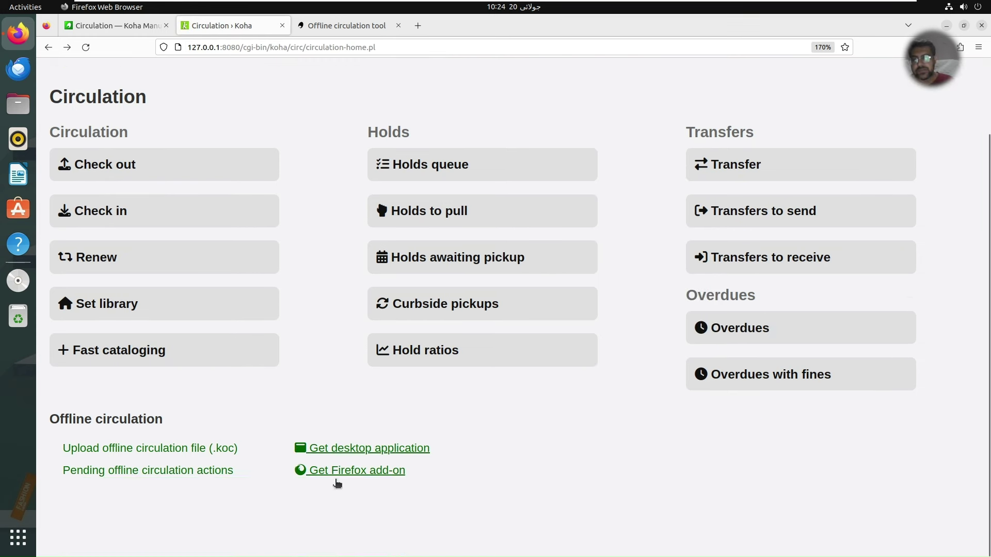